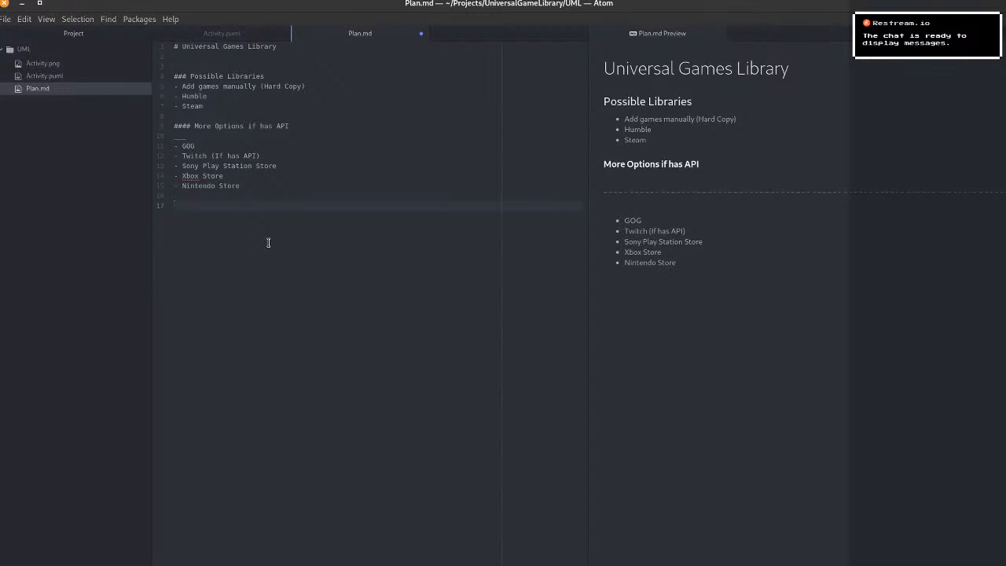
Add a level-two heading "DataBAse" after the store list and start a bullet beneath it.
text(## DataBAse)
key(Return)
key(Tab)
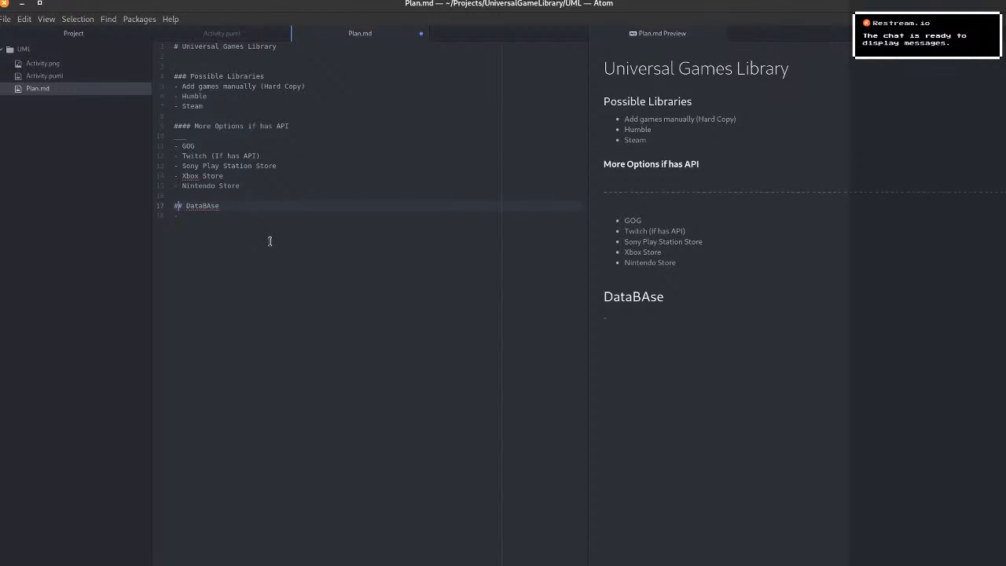
Promote the "Possible Libraries" heading to level two.
key(Up)
key(Up)
key(Up)
key(Up)
key(Up)
key(Up)
key(Up)
key(Up)
key(Up)
key(Delete)
key(Down)
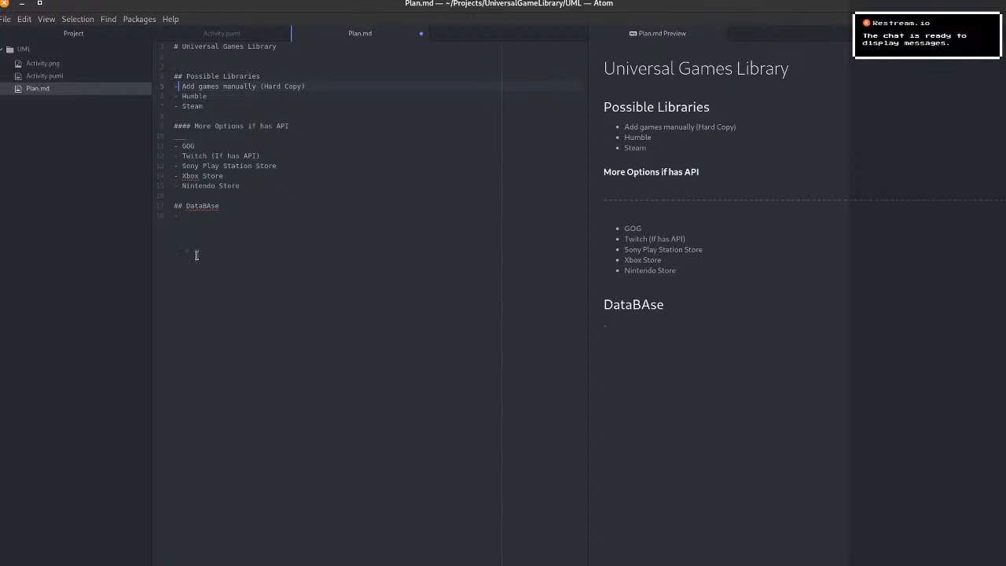
Fill the bullet under the DataBAse heading with "Main DB (List of Games)".
click(228, 217)
text(Main DB List)
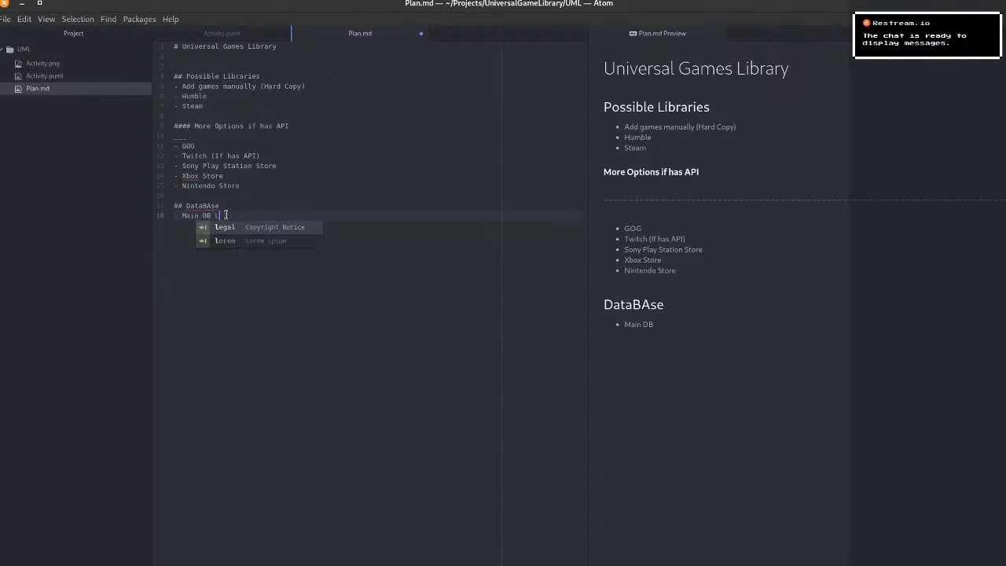
key(BackSpace)
key(BackSpace)
key(BackSpace)
key(BackSpace)
text(()
text(List of)
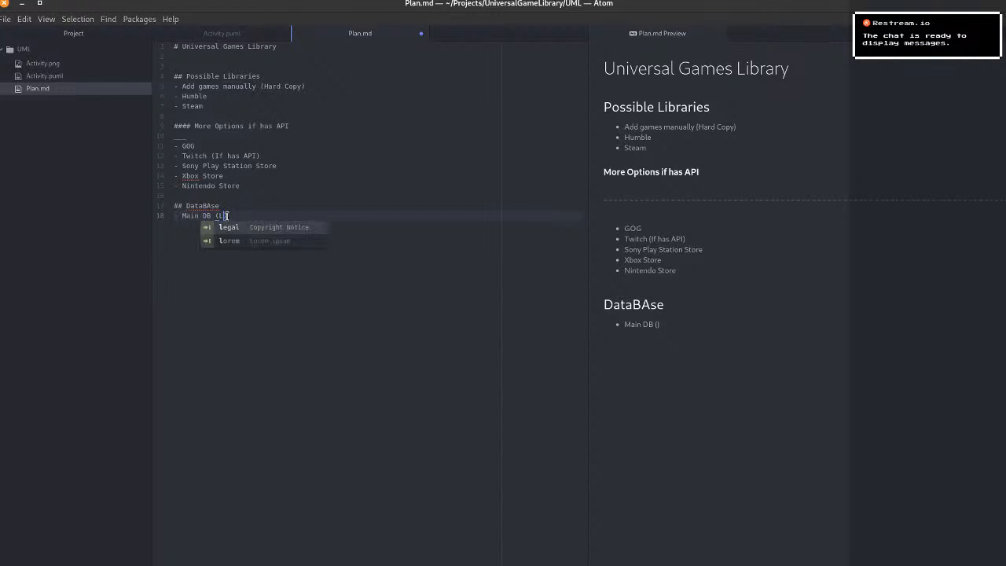
text( Games a)
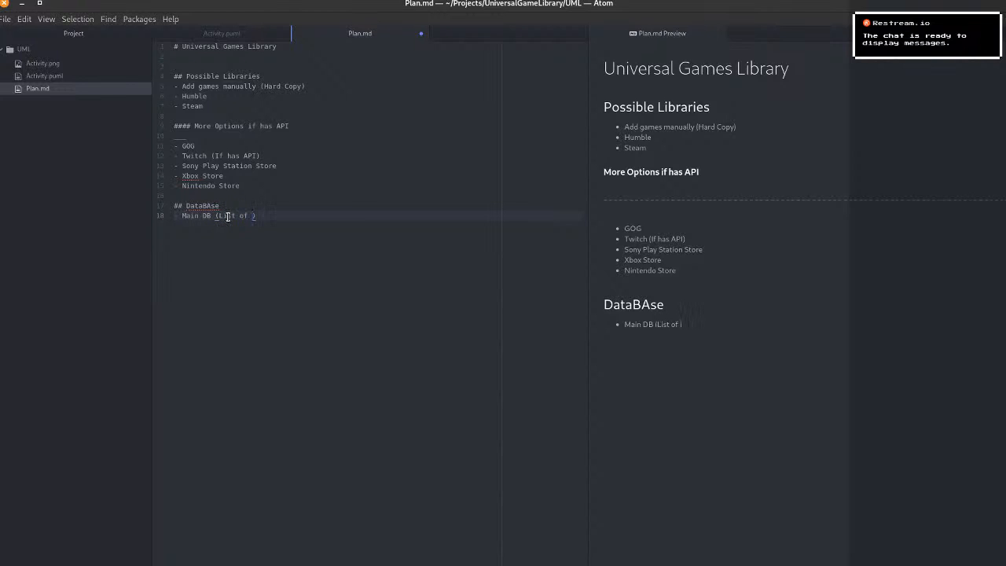
text(nd Atta)
key(BackSpace)
key(BackSpace)
key(BackSpace)
key(BackSpace)
key(BackSpace)
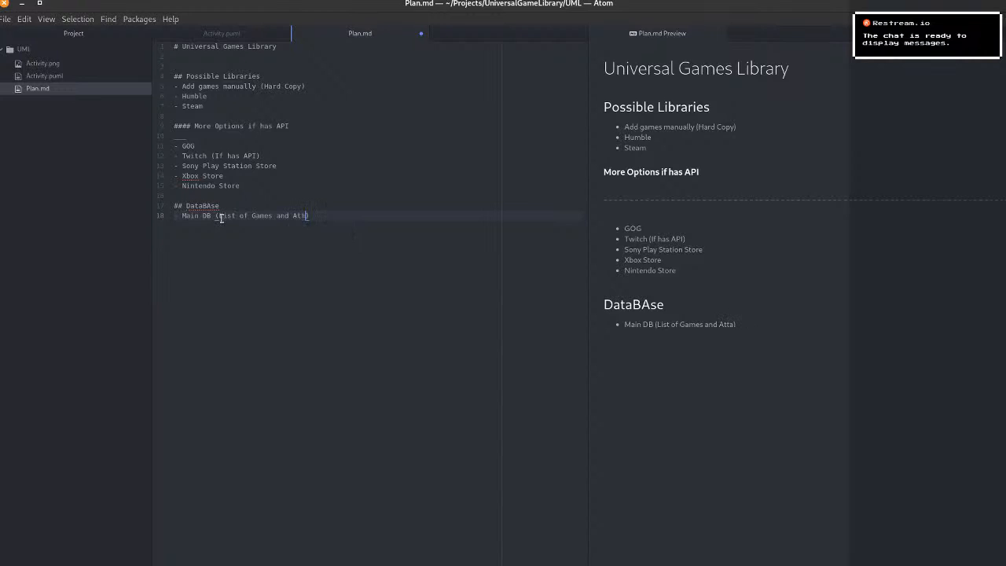
key(BackSpace)
key(BackSpace)
key(BackSpace)
Extend the Main DB description after "List of Games" with "with links to Platform and Platform Specific info".
text(with links to PL)
key(BackSpace)
text(lat)
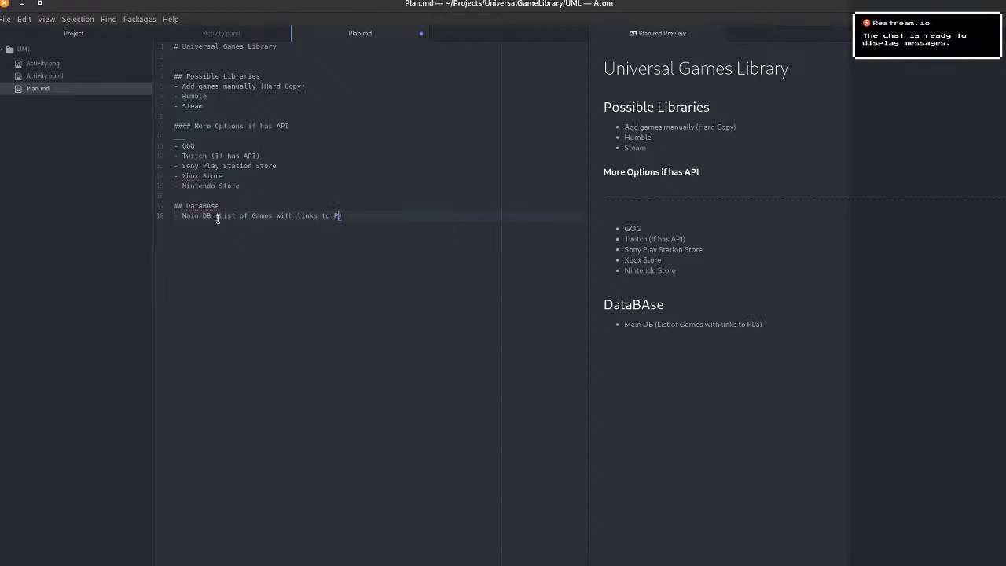
text(form and )
text(Plat)
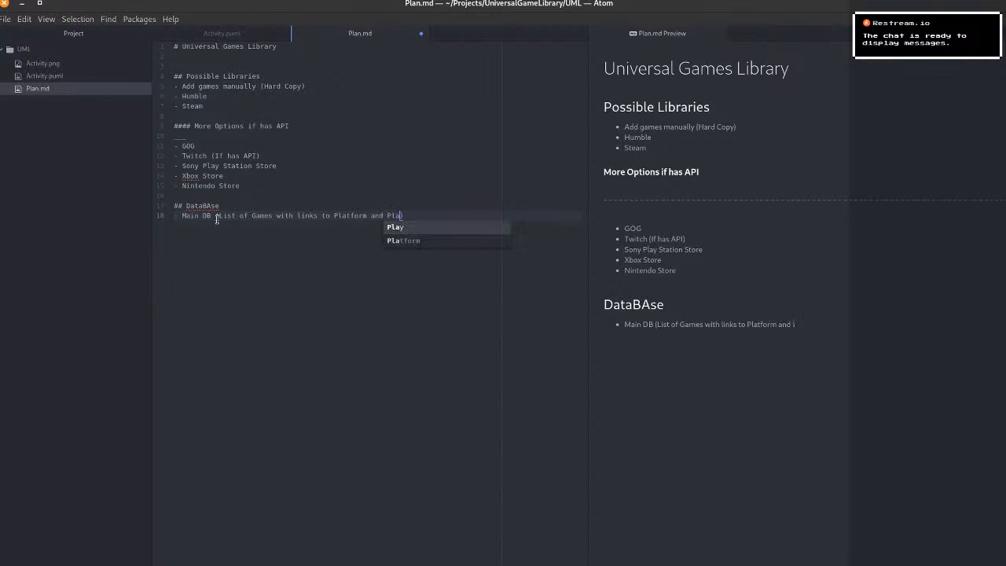
text(form )
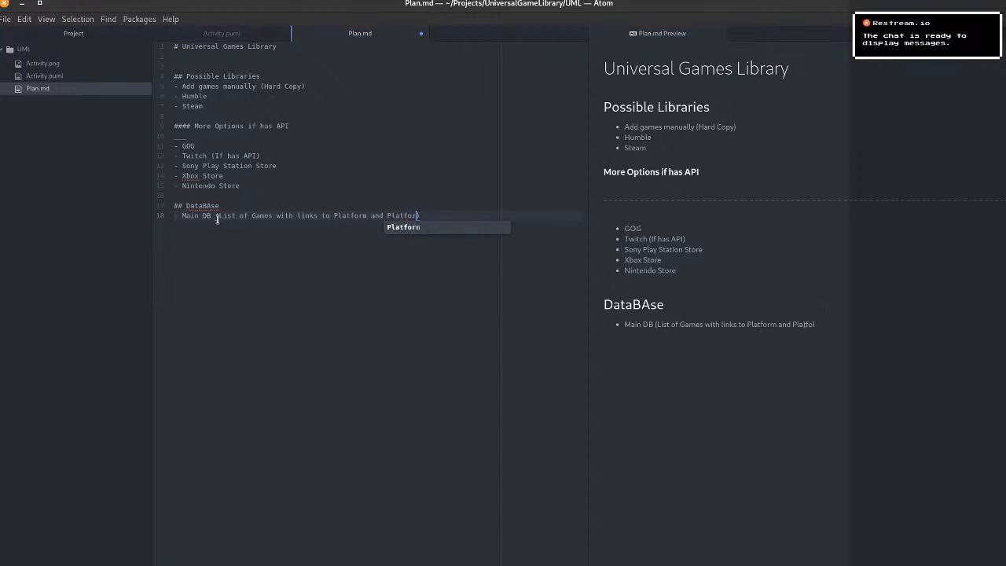
text(Specific info)
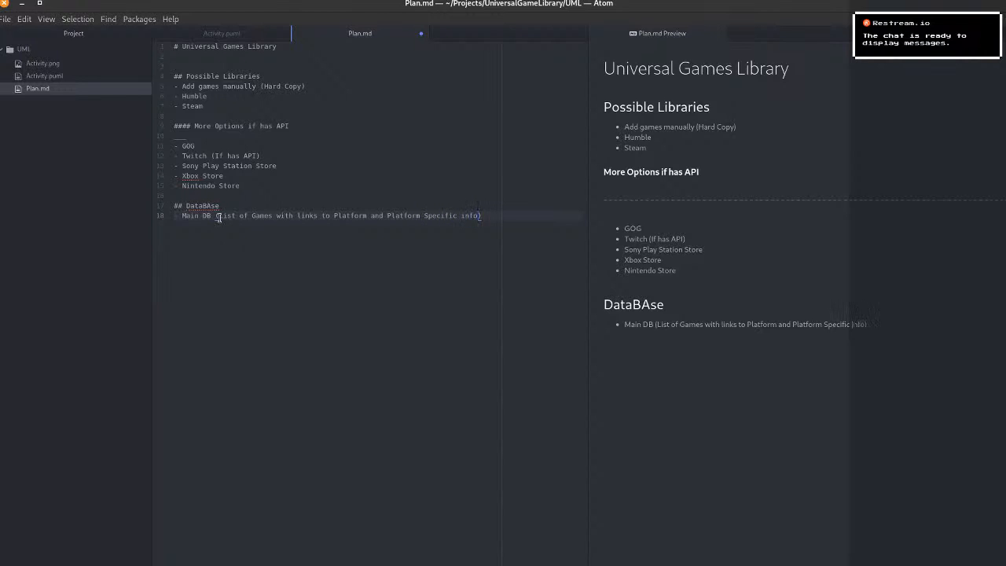
Add a second bullet under the DataBAse heading reading "Seperate DBs for".
key(End)
key(Return)
text(-)
text(Sepera)
text(re)
key(BackSpace)
key(BackSpace)
text(te DBs for)
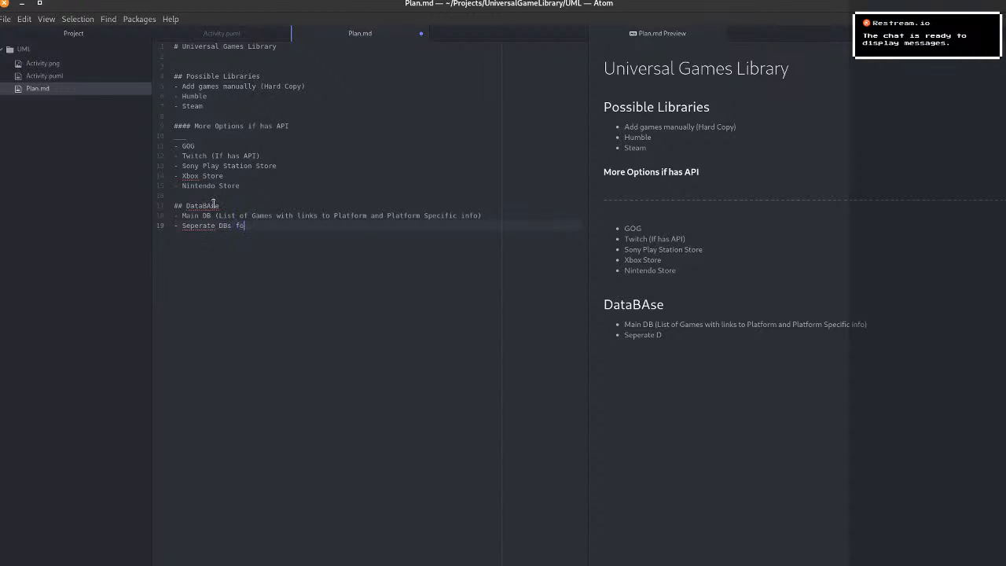
Expand "DBs" in the second database bullet to "Data Bases".
key(Left)
key(Left)
key(Left)
key(Left)
key(Left)
key(Left)
key(Left)
text(ata Ba)
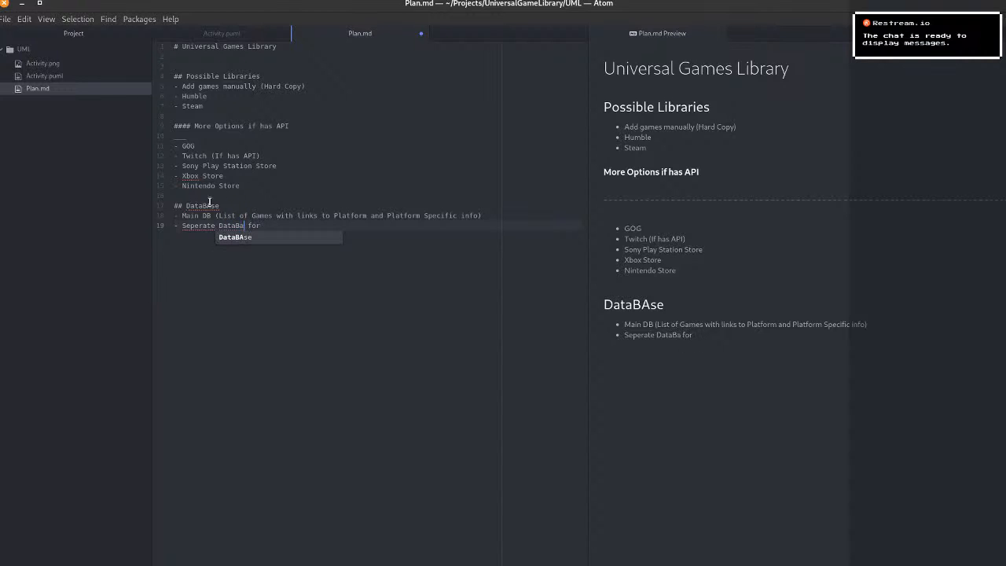
text(ses)
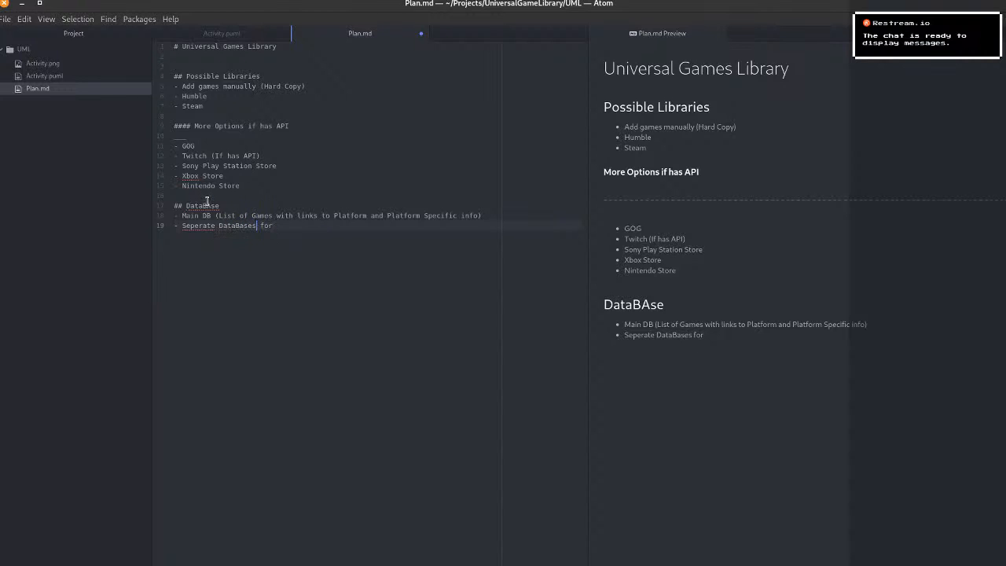
Complete the second database bullet with "each platform.".
key(End)
text(easch)
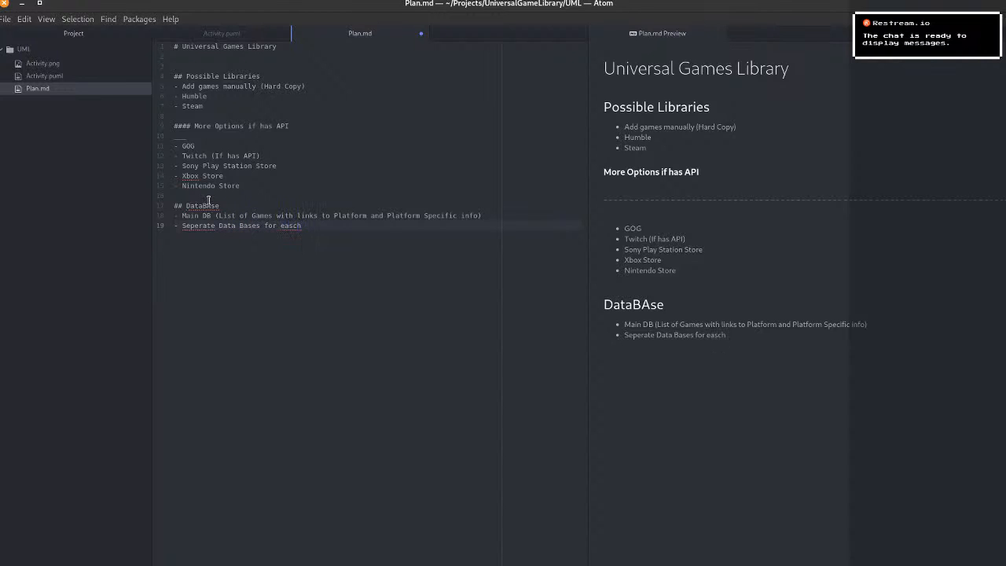
key(Left)
key(Left)
key(Left)
key(BackSpace)
key(End)
text(platfo)
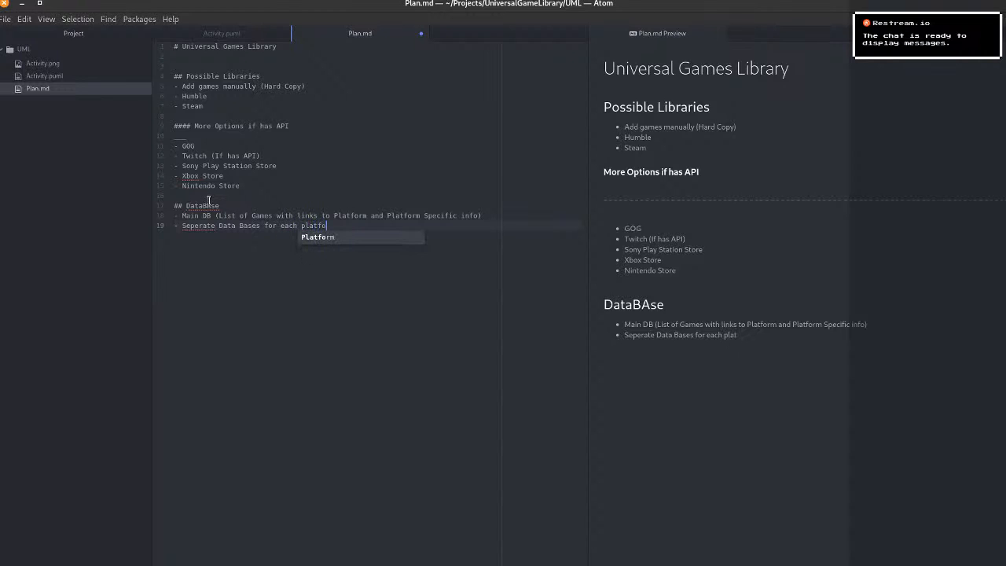
text(rm.)
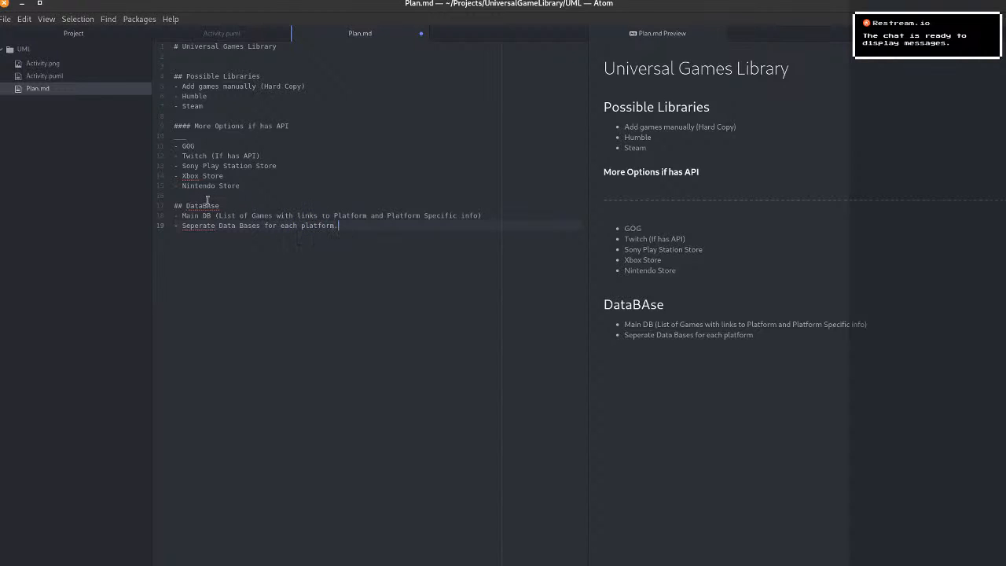
Move "and Platform Specific info" from the Main DB bullet into parentheses at the end of the second database bullet.
key(Left)
key(Left)
key(Left)
key(Left)
key(Left)
key(Left)
key(Left)
key(Left)
key(Left)
key(Left)
key(Left)
key(Left)
key(Left)
key(Left)
key(Left)
key(Left)
key(Left)
drag(371, 215, 476, 215)
key(ctrl+c)
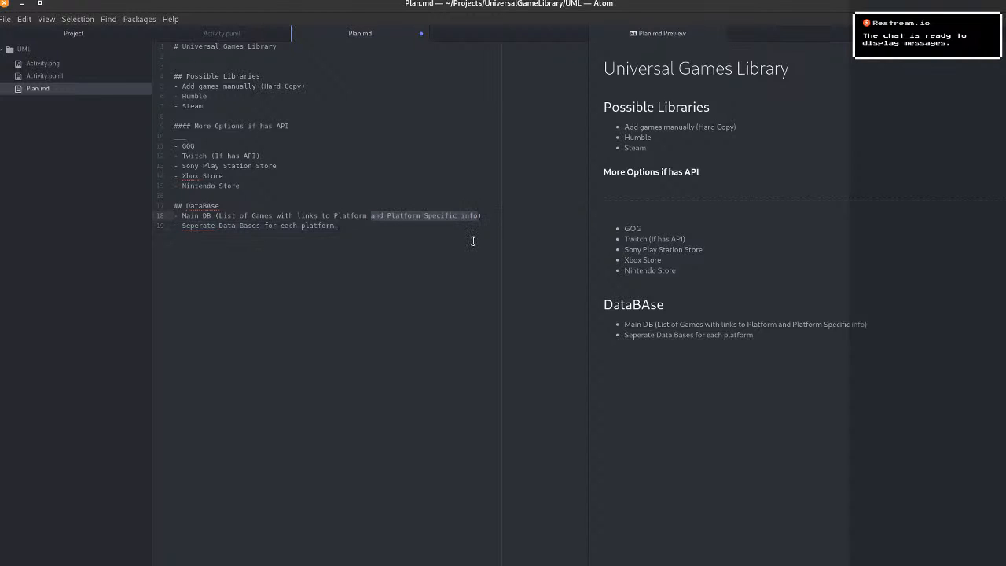
key(BackSpace)
key(BackSpace)
click(473, 240)
text(()
key(ctrl+v)
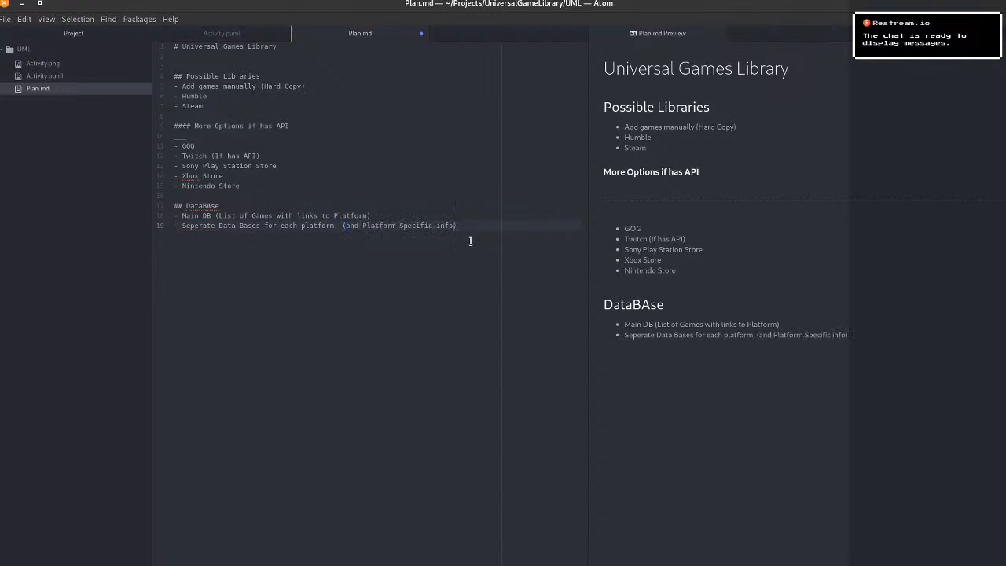
Replace "and" with "With" inside the parentheses of the second database bullet.
key(Left)
key(Left)
key(Left)
key(Left)
key(Left)
key(Left)
key(Left)
key(Left)
key(Left)
key(Left)
key(Left)
key(Left)
key(Left)
key(Left)
key(Left)
key(Left)
key(Left)
key(Left)
key(BackSpace)
key(BackSpace)
text(With)
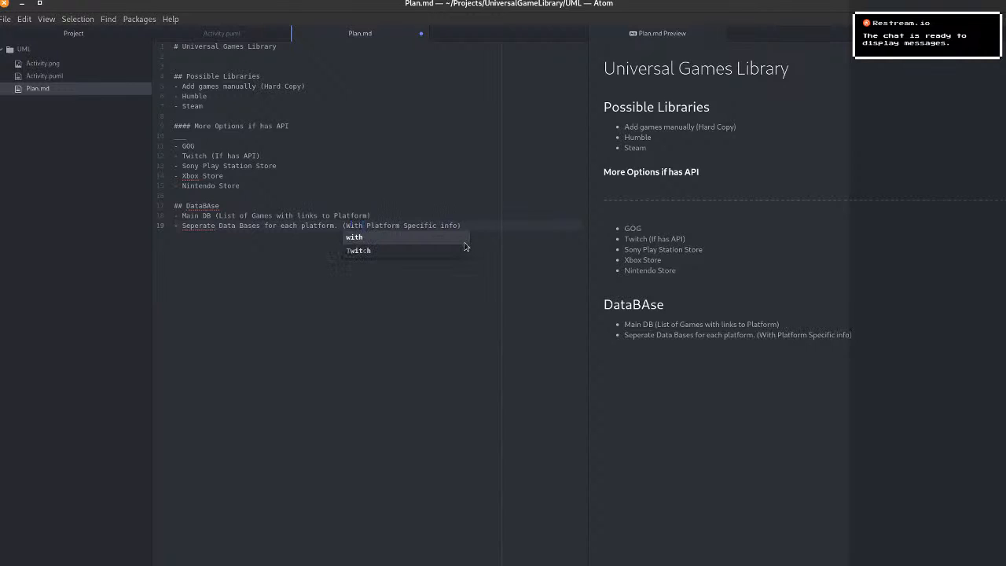
key(Escape)
double_click(191, 225)
right_click(191, 225)
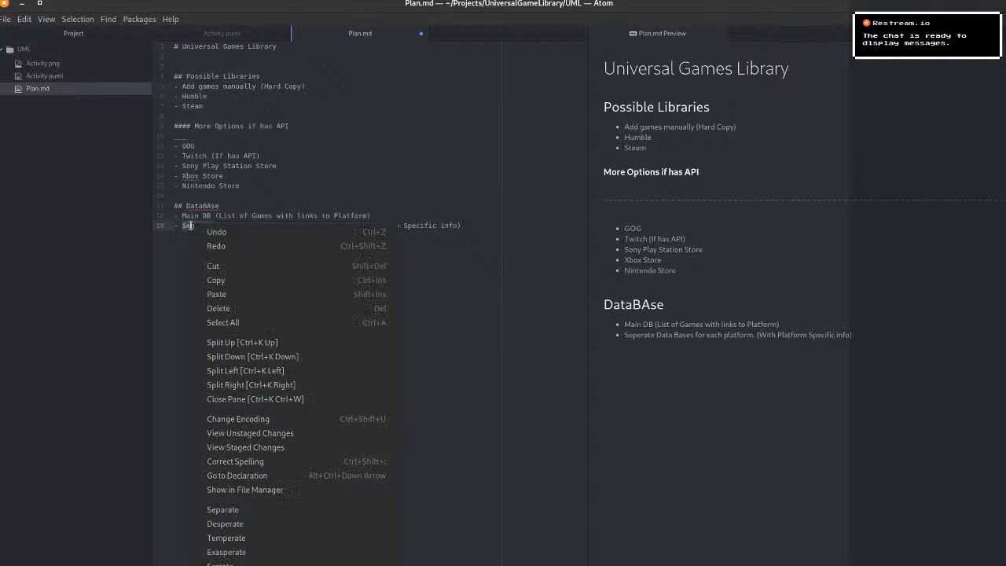
key(Escape)
click(199, 228)
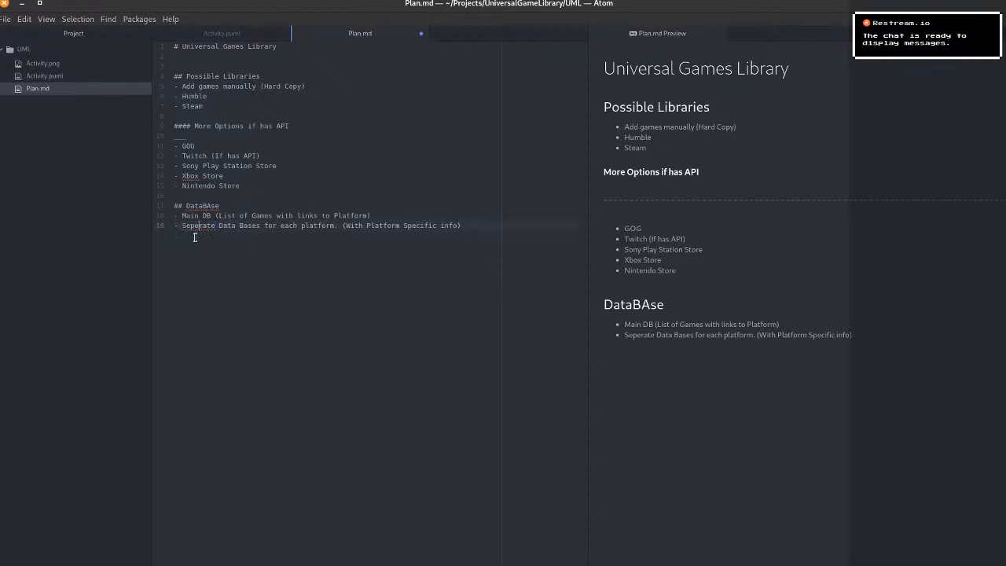
double_click(202, 228)
click(210, 227)
double_click(208, 230)
click(200, 229)
right_click(198, 225)
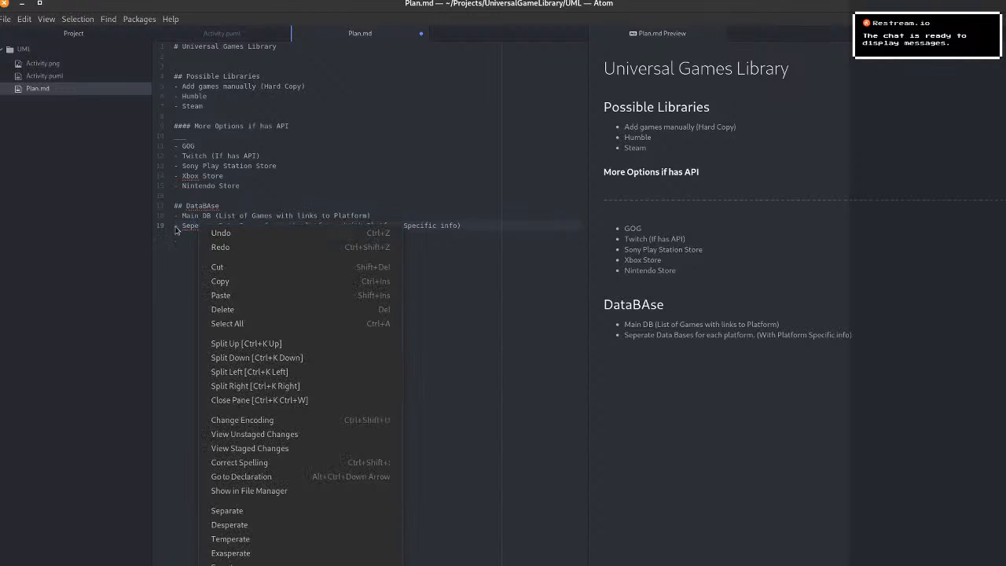
click(174, 230)
right_click(200, 229)
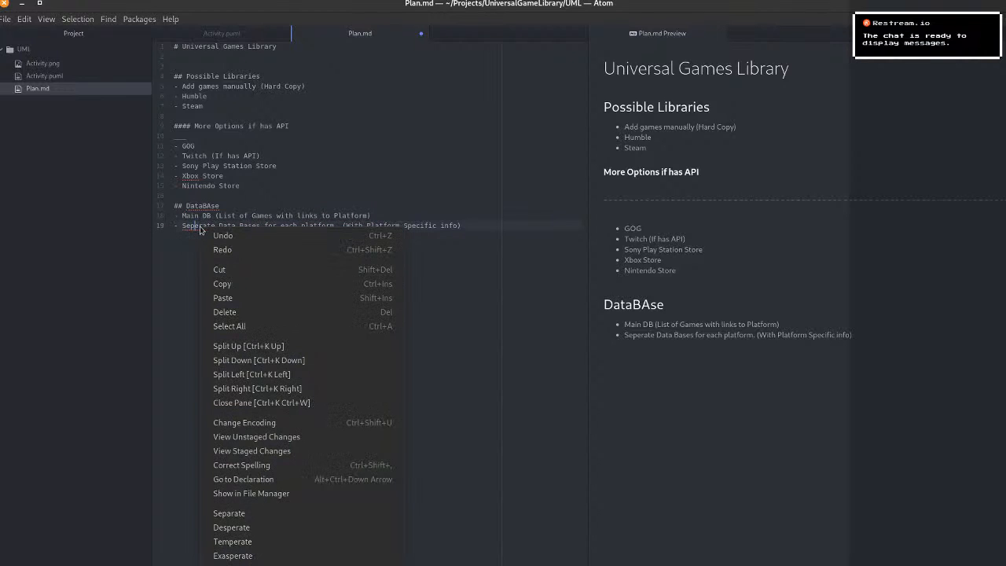
click(198, 230)
double_click(196, 229)
right_click(194, 229)
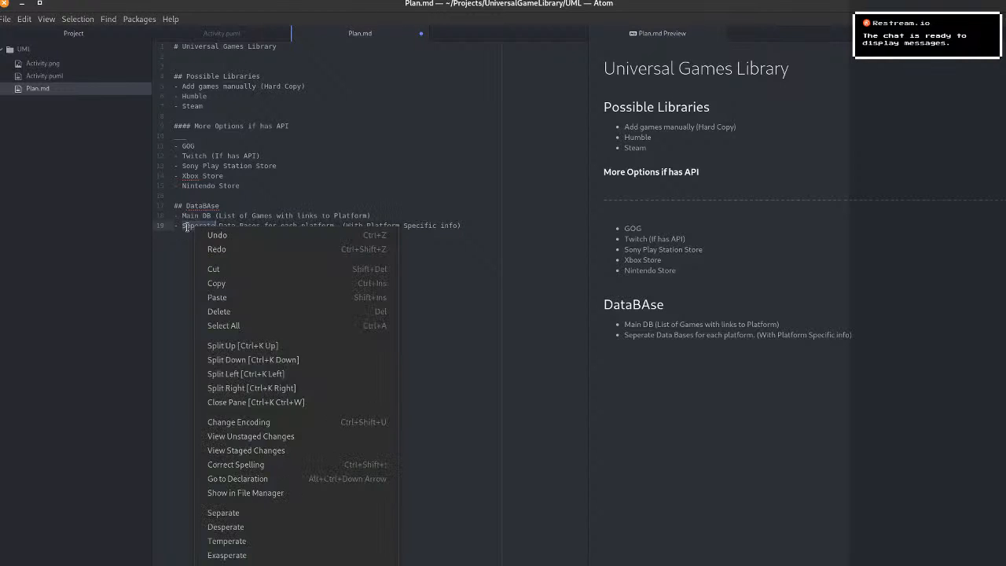
click(189, 232)
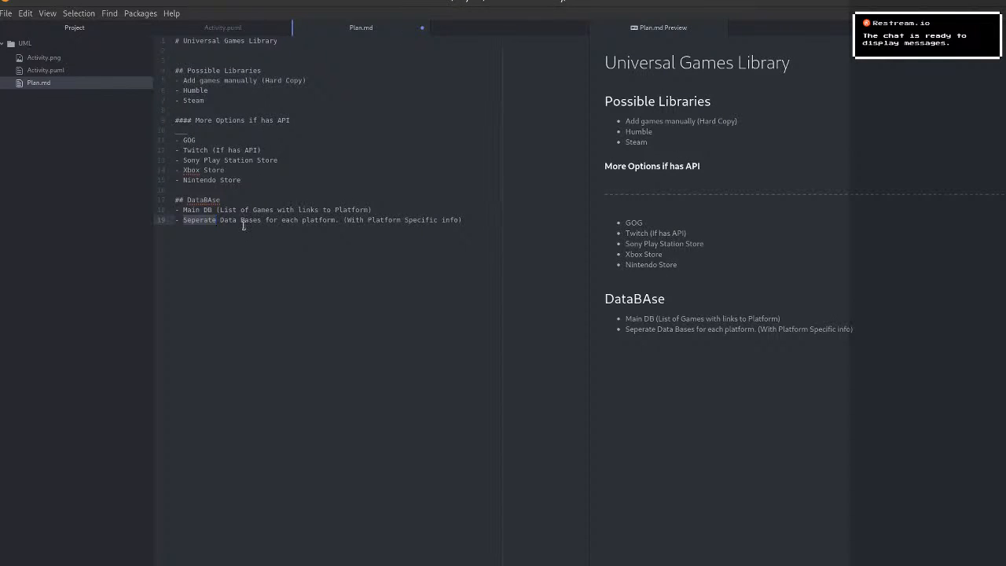
Correct the misspelled first word of the second database bullet to "Separate" and the section heading to "Data Base".
click(187, 283)
click(187, 221)
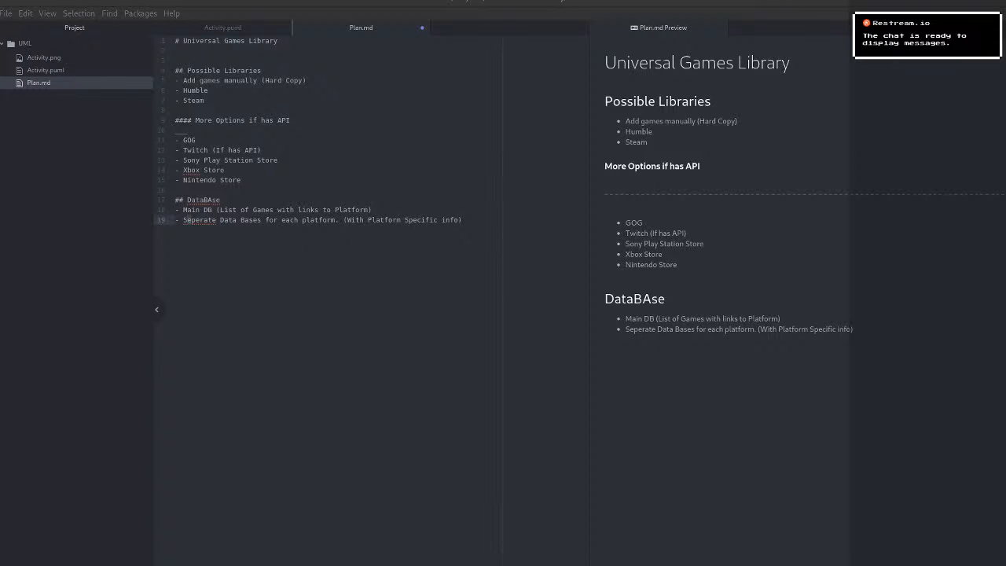
click(201, 221)
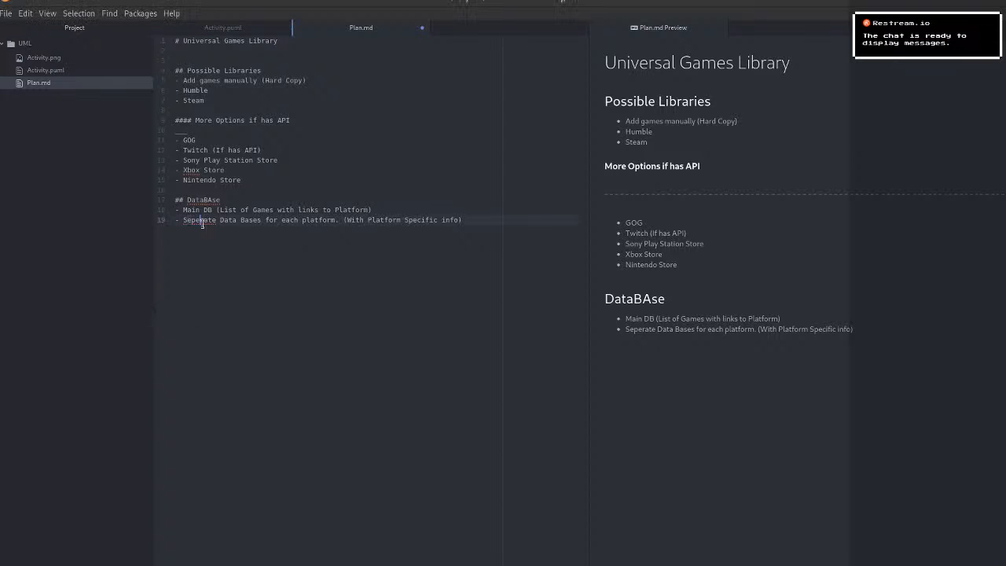
key(BackSpace)
text(a)
click(271, 295)
click(474, 243)
key(Return)
click(203, 202)
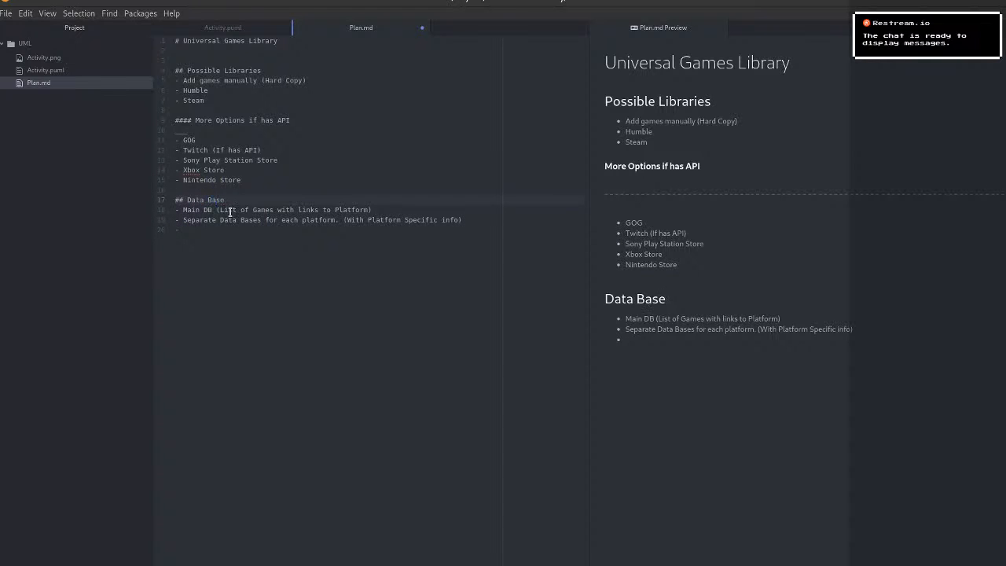
Replace the trailing empty bullet with a level-two heading "UI/UX", set off by a blank line.
click(259, 259)
key(BackSpace)
key(BackSpace)
key(Return)
text(##)
text(UI/UX)
key(Return)
key(BackSpace)
Add the bullet "Cards for each Game" under UI/UX and start another bullet below it.
text(- Cards )
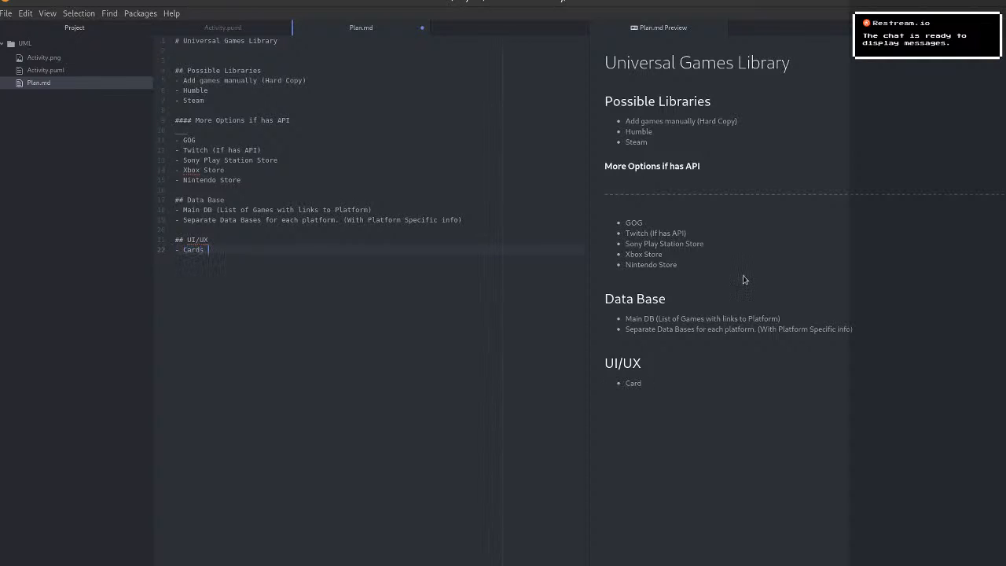
text(for each Games)
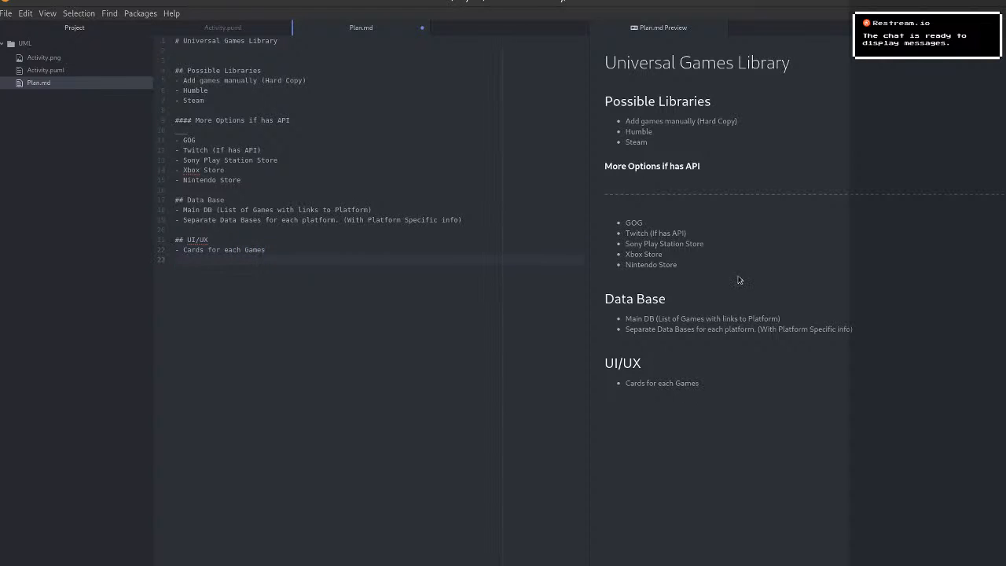
key(BackSpace)
key(Return)
text(-)
Append "(no auth required)" to the "Cards for each Game" bullet.
key(BackSpace)
key(BackSpace)
key(BackSpace)
text((no auth required)
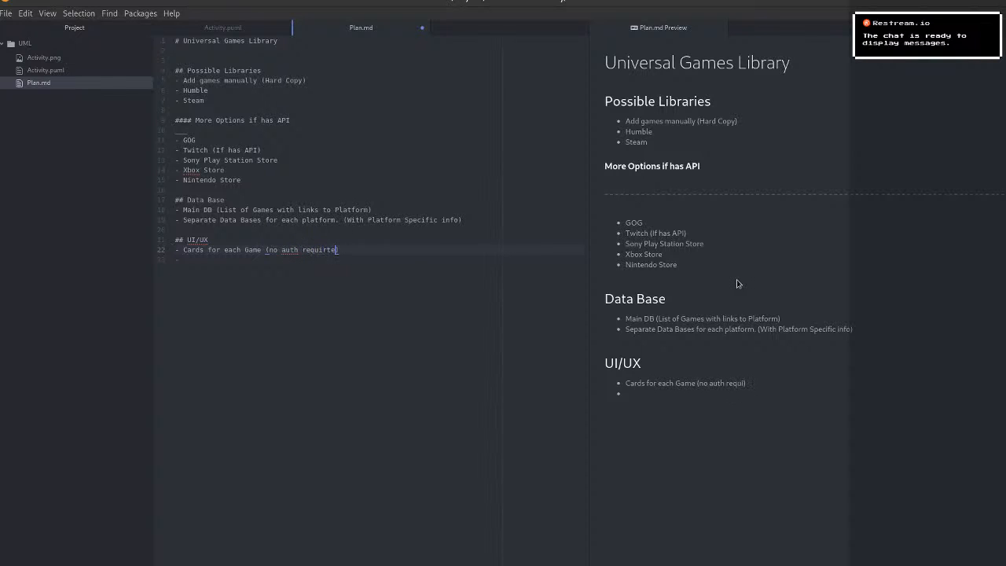
key(Left)
key(Left)
key(Left)
key(Left)
key(Left)
Fill the second UI/UX bullet with "Cards have Image (poster from IGDB)".
click(236, 272)
text(Cards have Image ()poster from T)
text(GDB))
key(Return)
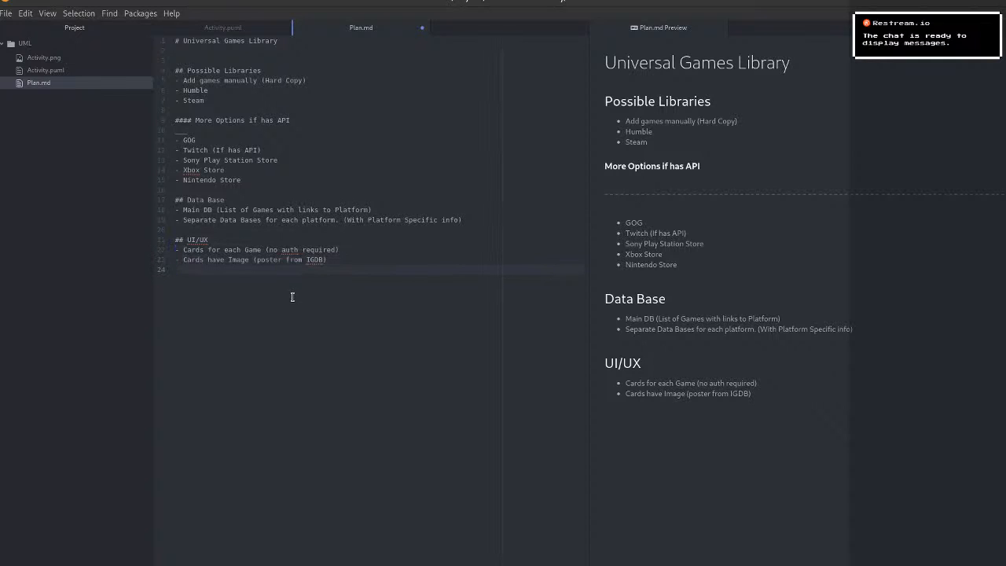
Insert a level-four heading "main" under UI/UX, above the card bullets.
text(-)
key(Up)
key(Up)
key(Return)
key(Up)
text(###@#)
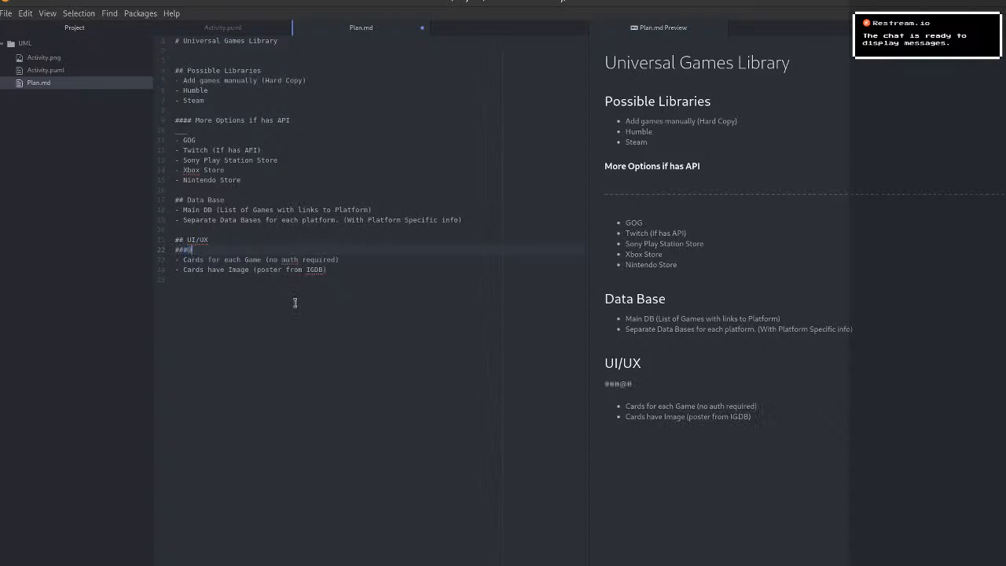
key(BackSpace)
key(BackSpace)
text(# main)
key(Escape)
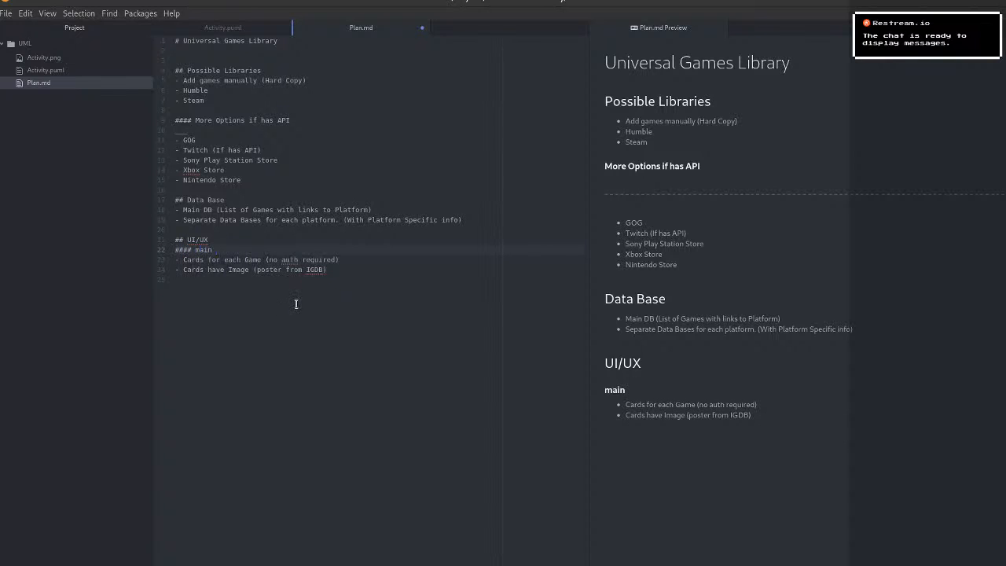
Capitalize the "main" heading and extend it to "Main Page / Start Page".
key(Left)
key(Left)
key(Left)
key(Left)
key(BackSpace)
text(M)
key(Right)
key(Right)
key(Right)
text(Page / Start Page)
Add a level-four heading "Settings Page" below the card bullets.
click(296, 302)
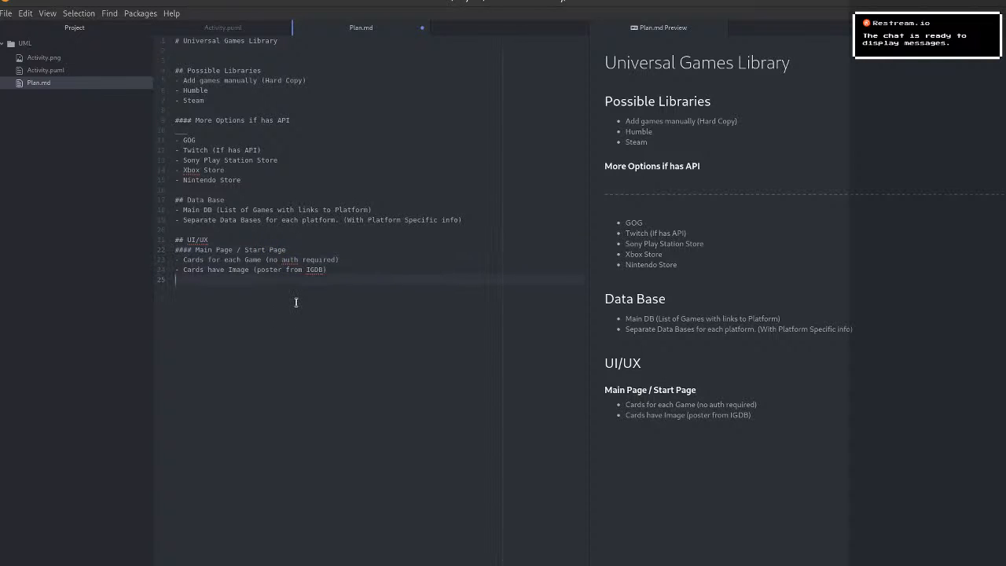
text(#### Settings Page)
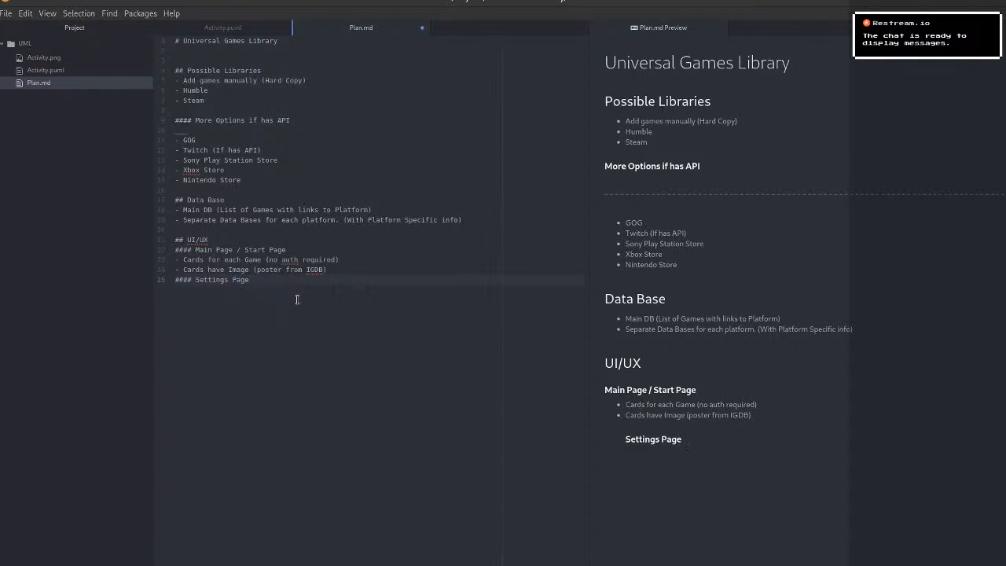
Add the bullet "Auth for each service that requires Authentication" under the Settings Page heading.
key(Return)
text(-Auth for each service that re)
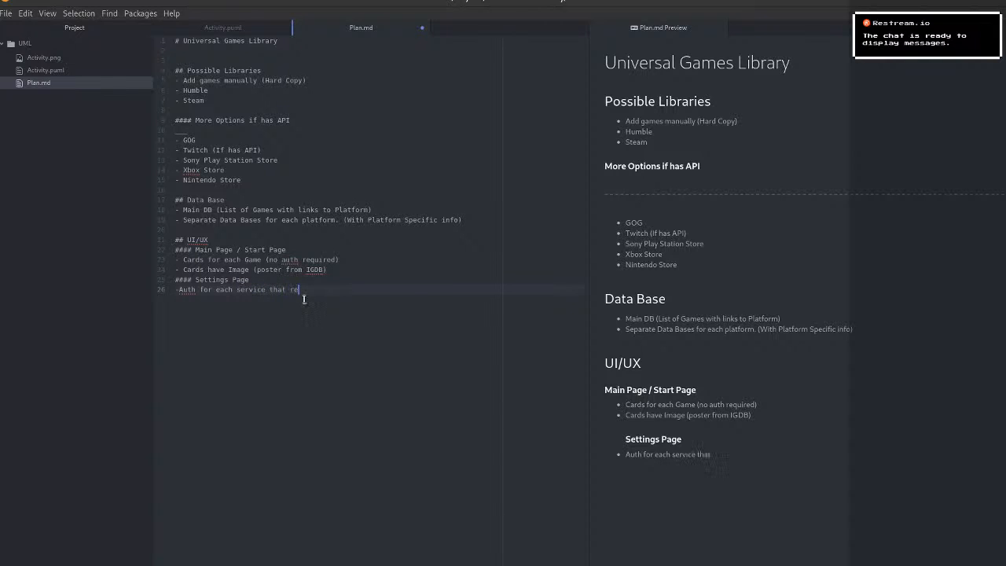
text(quires Auth)
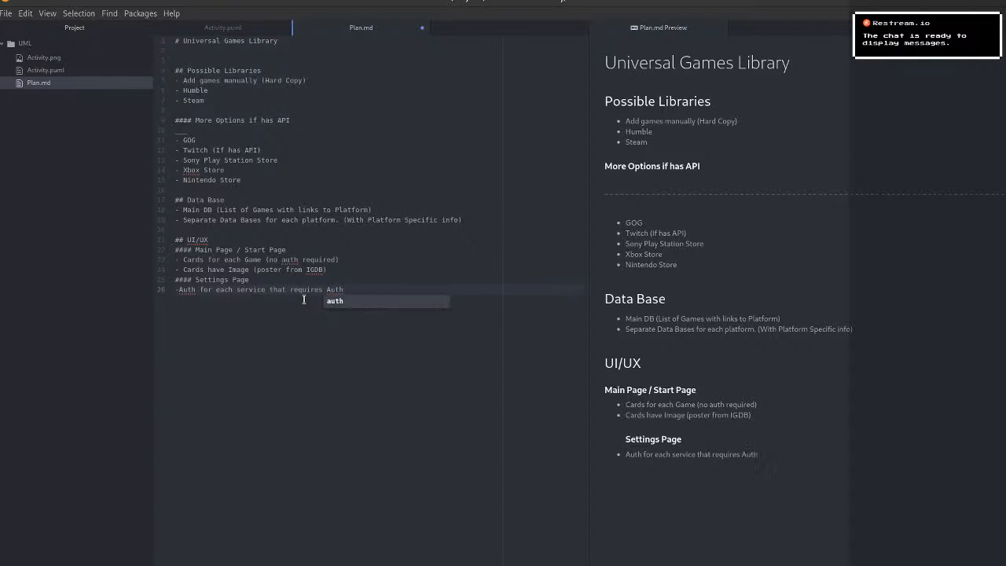
text(e)
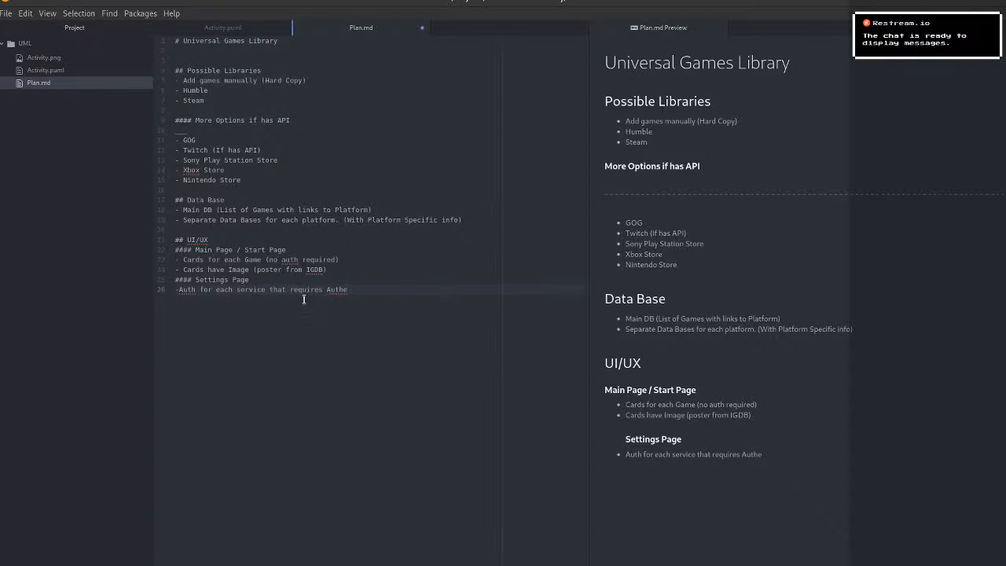
text(ntictaion)
key(Delete)
key(End)
Replace "Auth" at the start of the Settings Page bullet with "Authentication" and put a space after its dash.
double_click(359, 289)
key(ctrl+c)
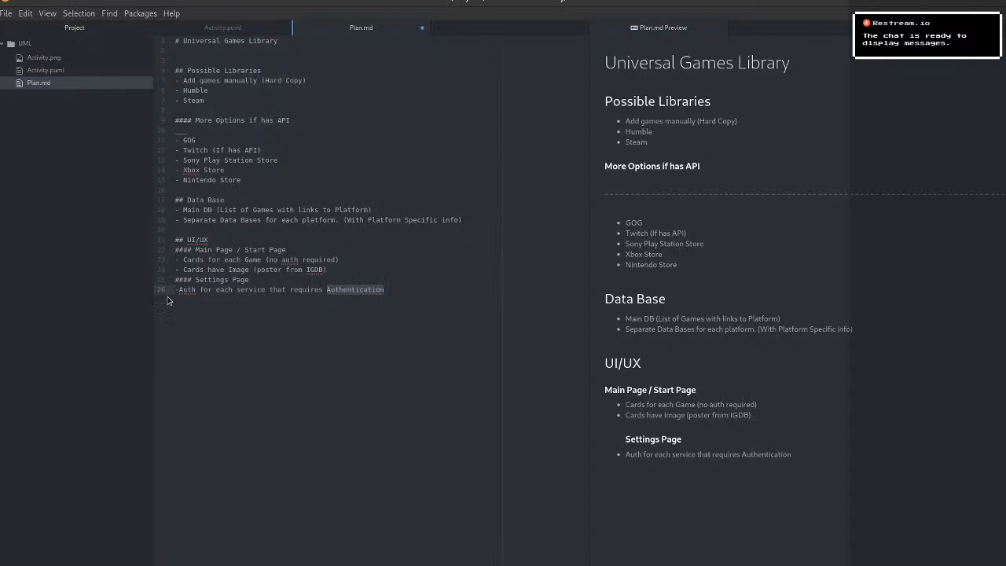
double_click(187, 289)
key(ctrl+v)
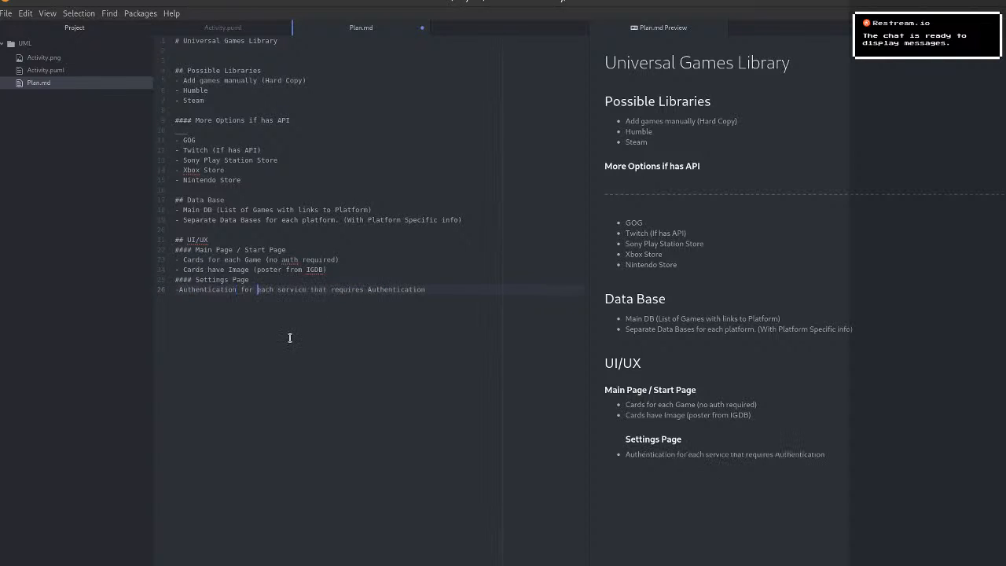
click(443, 289)
click(180, 291)
click(433, 291)
Add a level-four heading "Game Page (for each Game)" below the authentication bullet.
key(Return)
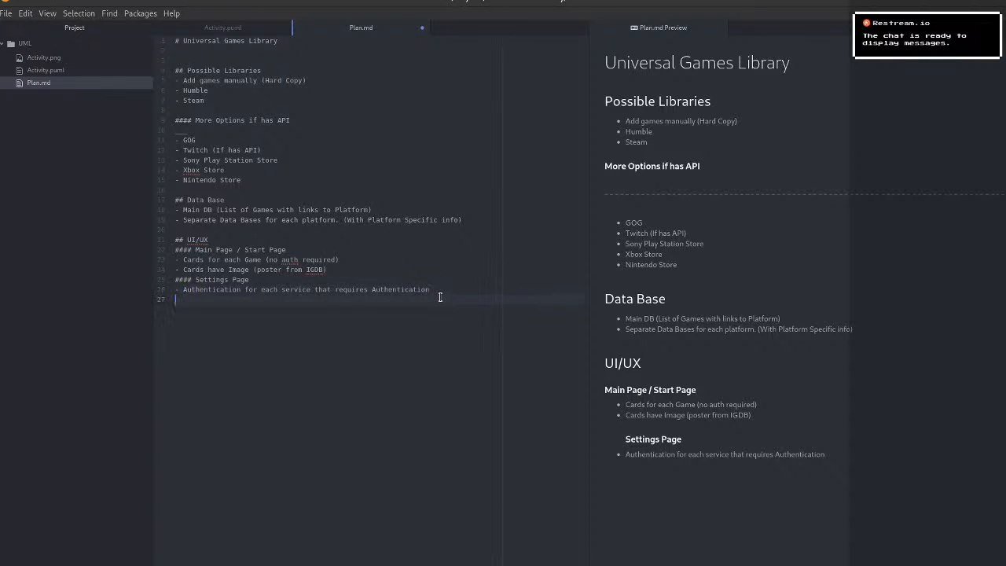
text(-)
key(BackSpace)
text(#### Game Page ()
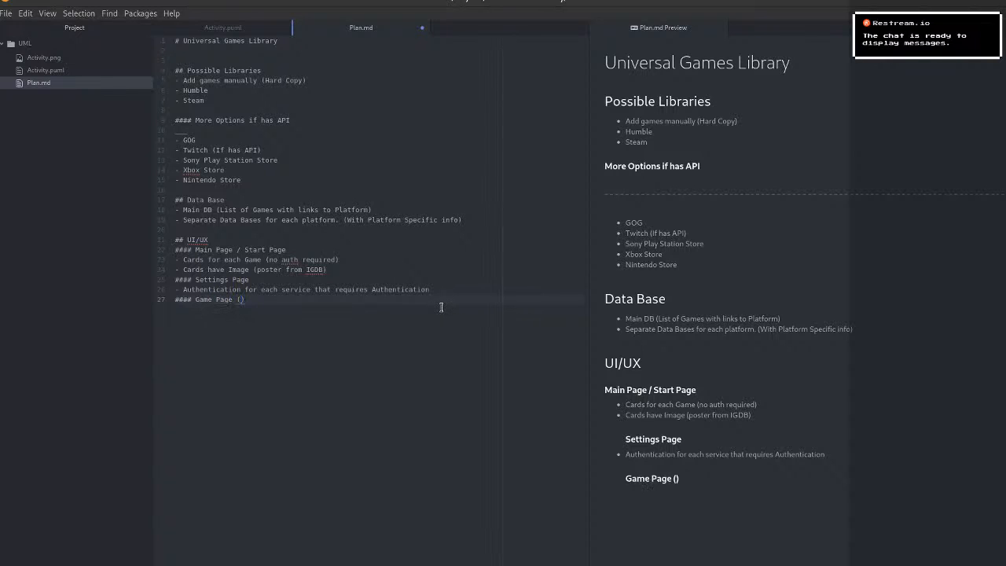
text(for each Game)
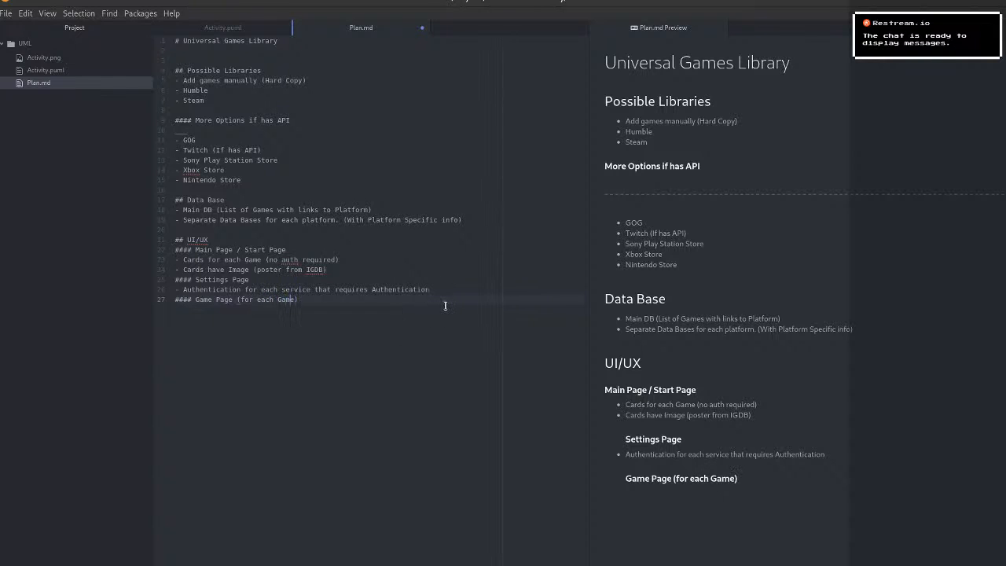
Capitalize "for" as "For" in the Game Page heading.
key(Left)
key(Left)
key(Left)
key(Left)
key(Left)
key(Left)
key(BackSpace)
text(F)
Add the bullets "Screen Shots" and "Reviews" under the Game Page heading.
key(End)
key(Return)
text(-Screen)
key(Left)
key(Left)
key(Left)
key(Left)
key(Left)
key(Left)
key(Left)
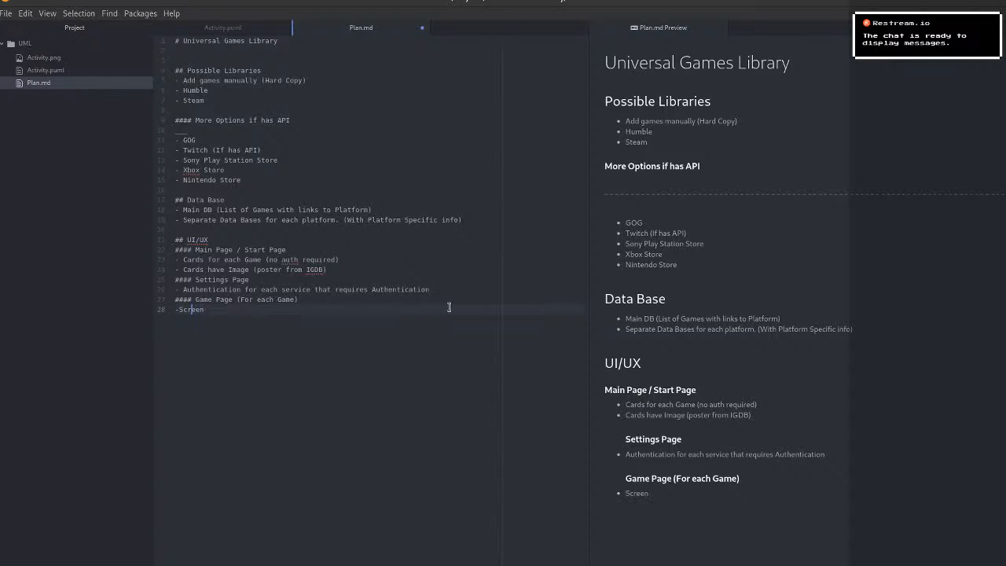
key(End)
text(Shots)
key(Return)
text(- Reviews)
Add the bullet "Availible Patforms" below Reviews.
key(Return)
text(- Availible Pa)
key(BackSpace)
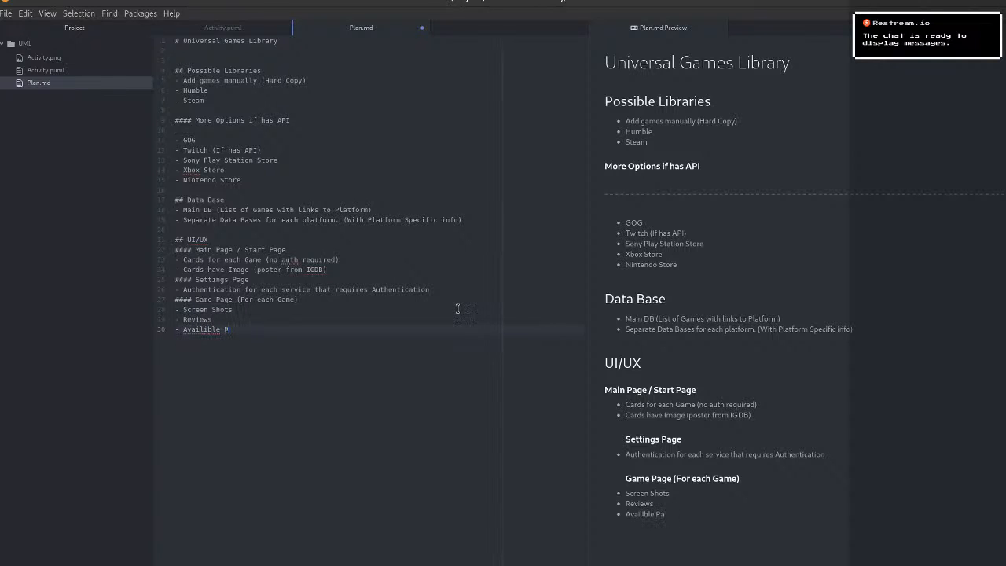
text(atfor)
text(ms)
text(- Owns)
text(s)
Add the bullet "Ownwed PLatforms" to the Game Page list.
key(BackSpace)
key(BackSpace)
text(ed)
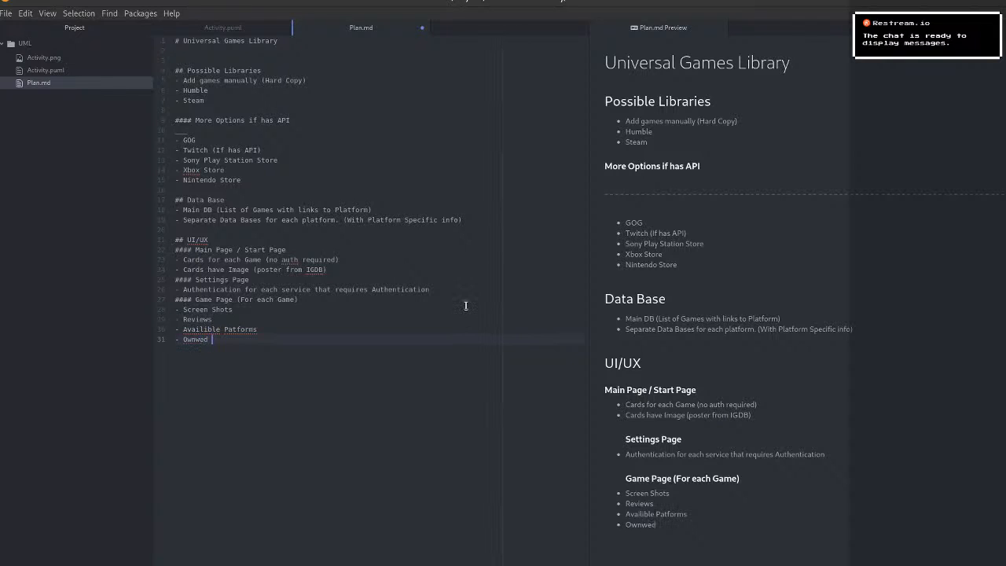
text( PLatforms)
Finish the Game Page list with the bullet "Feature List".
key(Return)
text(- Feature l)
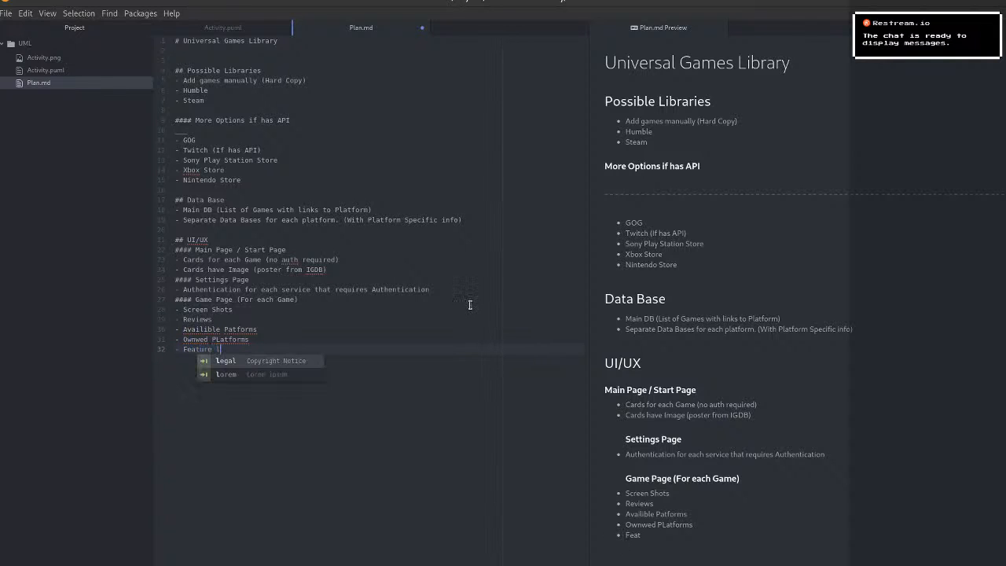
key(BackSpace)
text(Li)
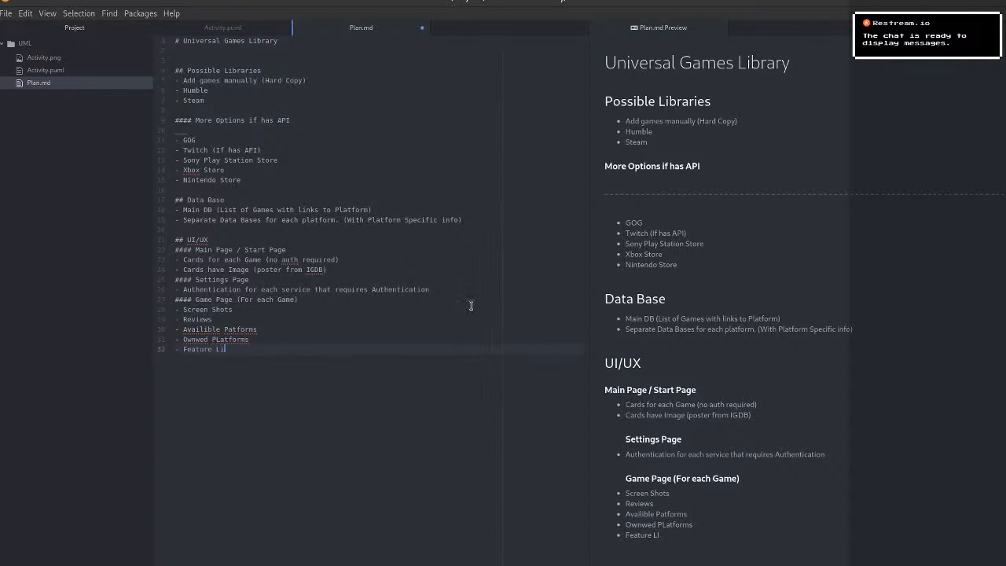
text(st)
Add the bullet "Search Option (partial match for Name)" at the end of the Data Base list.
key(Up)
key(Up)
key(Down)
key(Down)
key(Left)
key(Return)
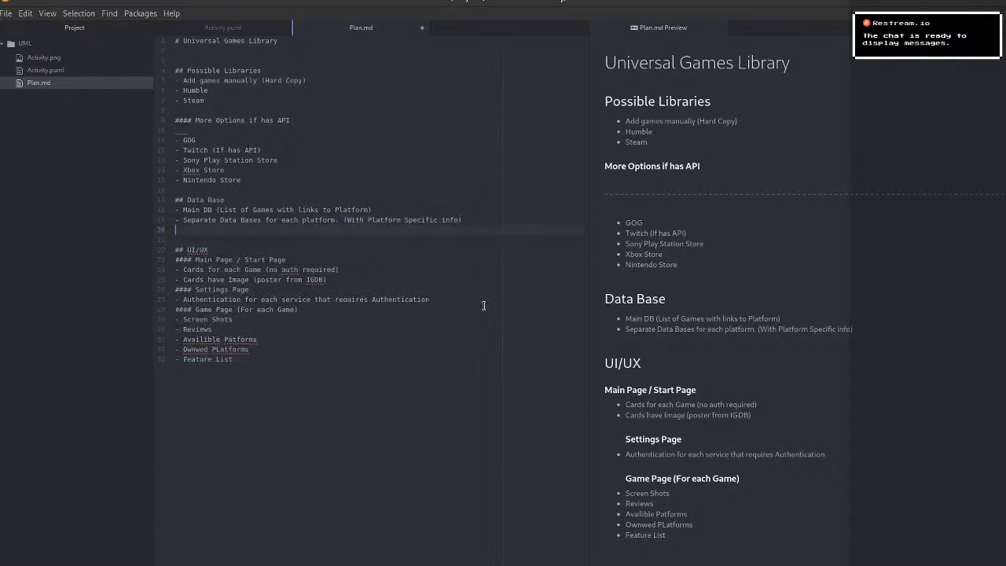
text(- Sepach Optio)
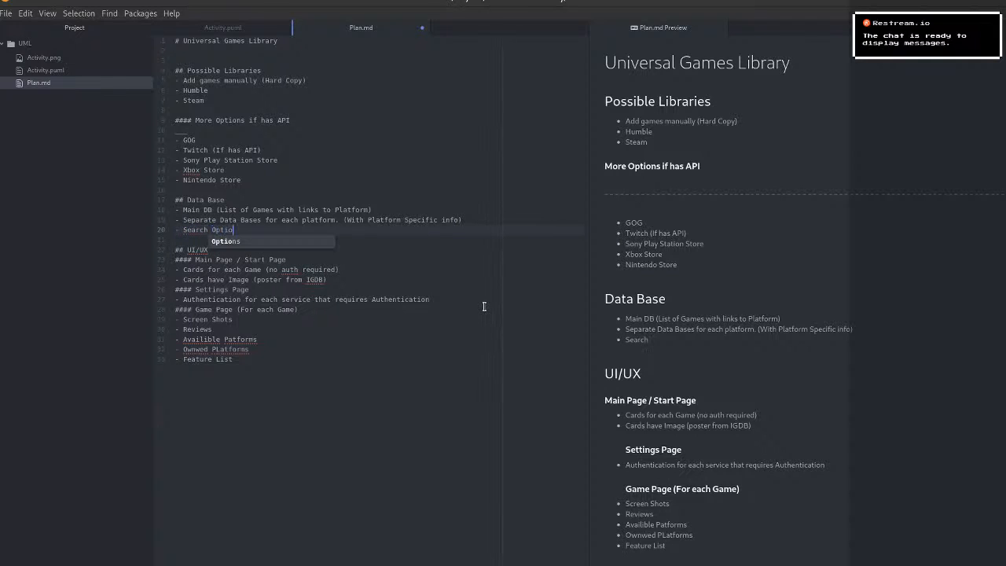
text(n (partial match for )
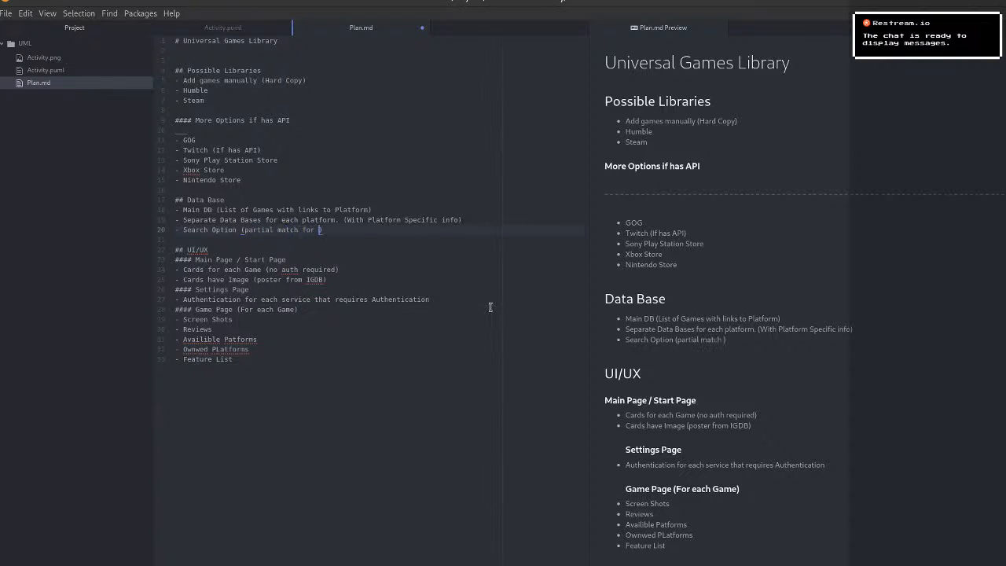
text(Nam)
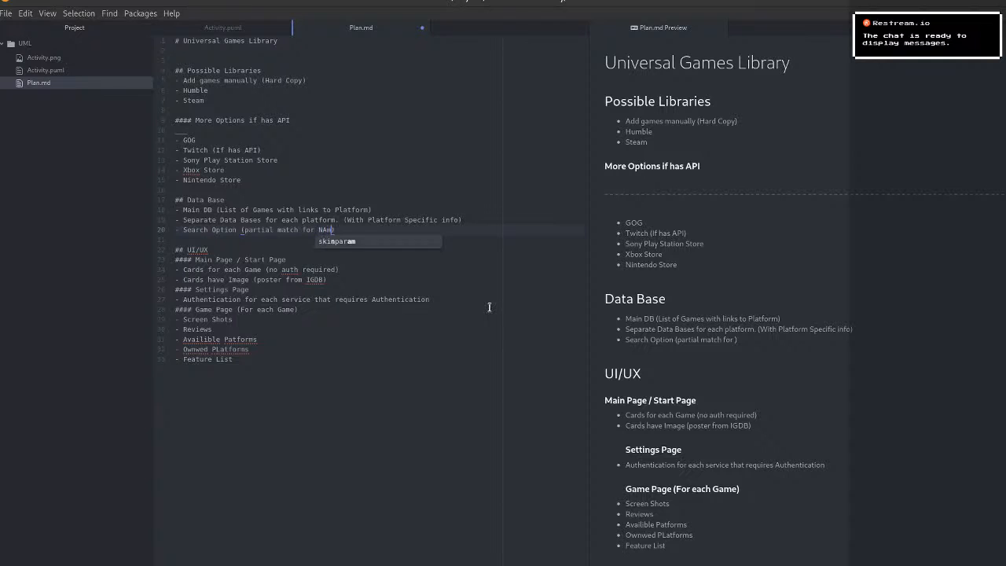
text(e)
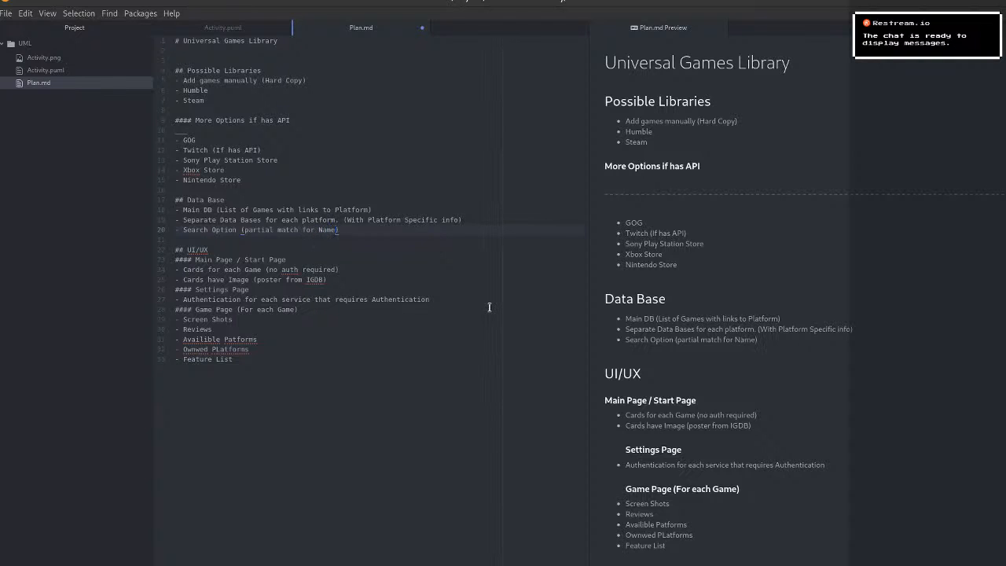
text(/)
Turn "partial match for Name" into a nested bullet under "Search Option", without the parentheses.
key(BackSpace)
key(BackSpace)
key(BackSpace)
key(Return)
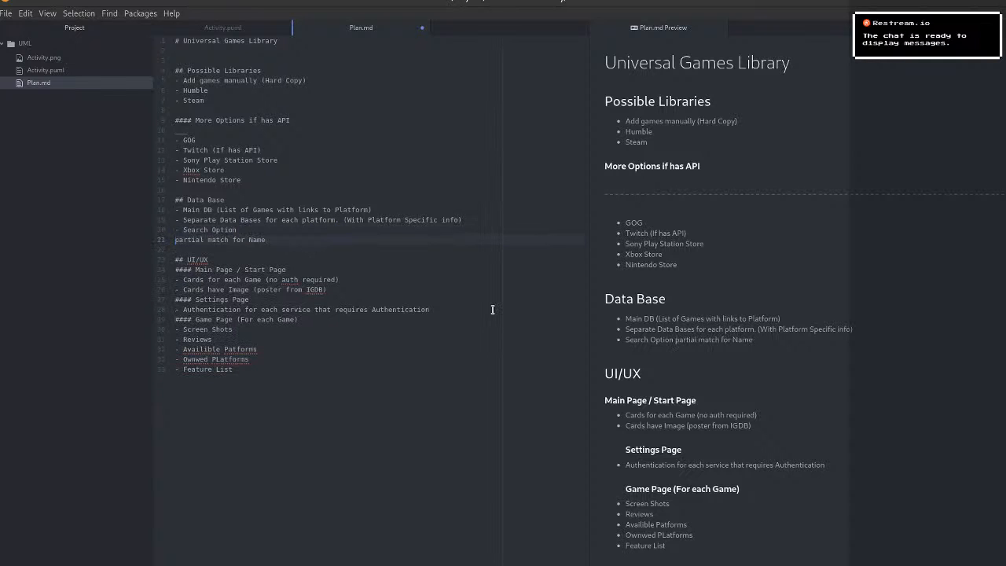
text(-)
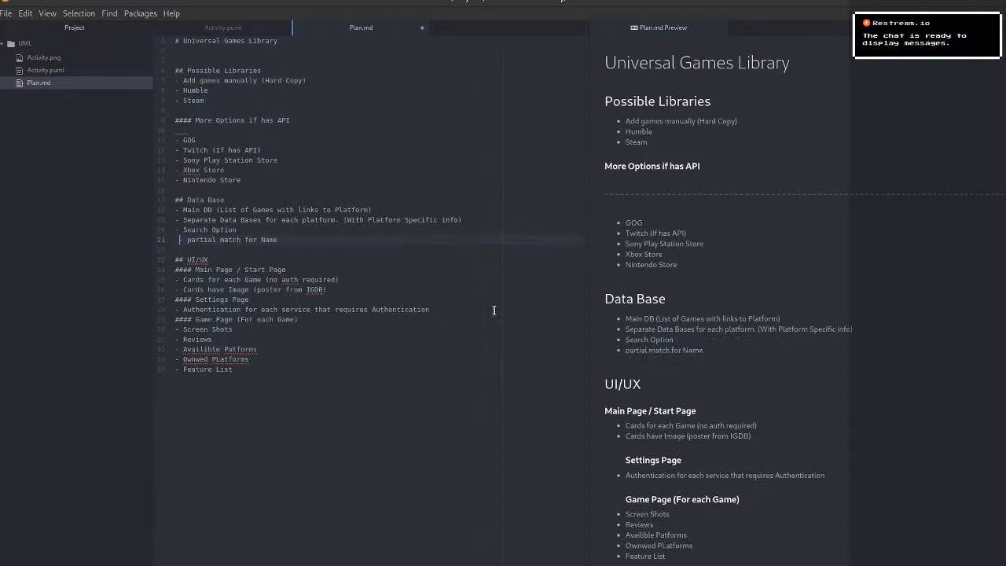
key(Right)
key(Right)
key(Right)
key(Right)
key(Right)
key(Right)
key(Right)
key(Right)
key(Right)
key(Right)
key(Right)
key(Right)
key(Right)
key(Right)
key(Right)
key(Right)
key(Right)
key(Right)
key(Right)
key(Right)
key(Left)
Add the nested bullets "Tag" and "Feature Search" under Search Option.
key(Return)
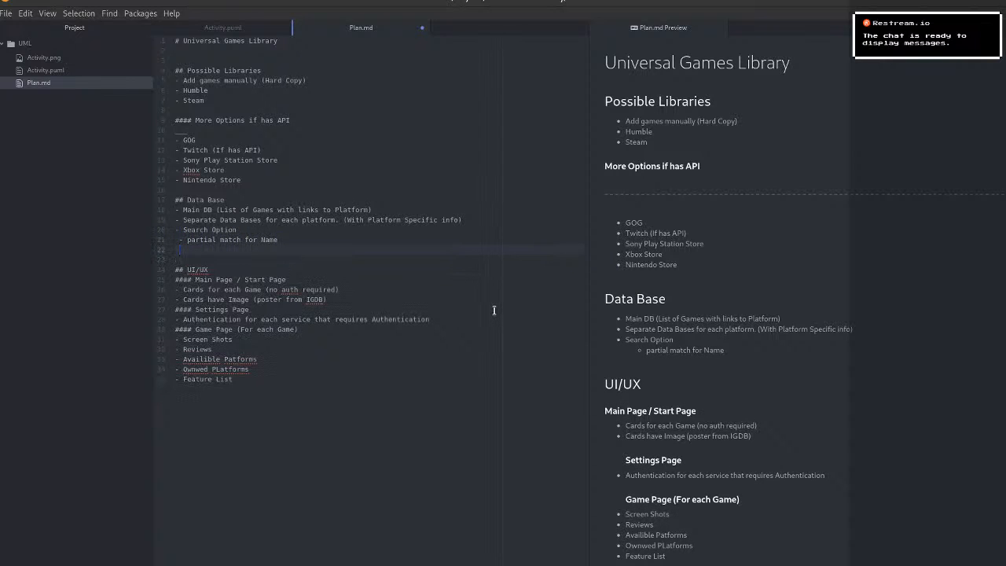
text(- Tage)
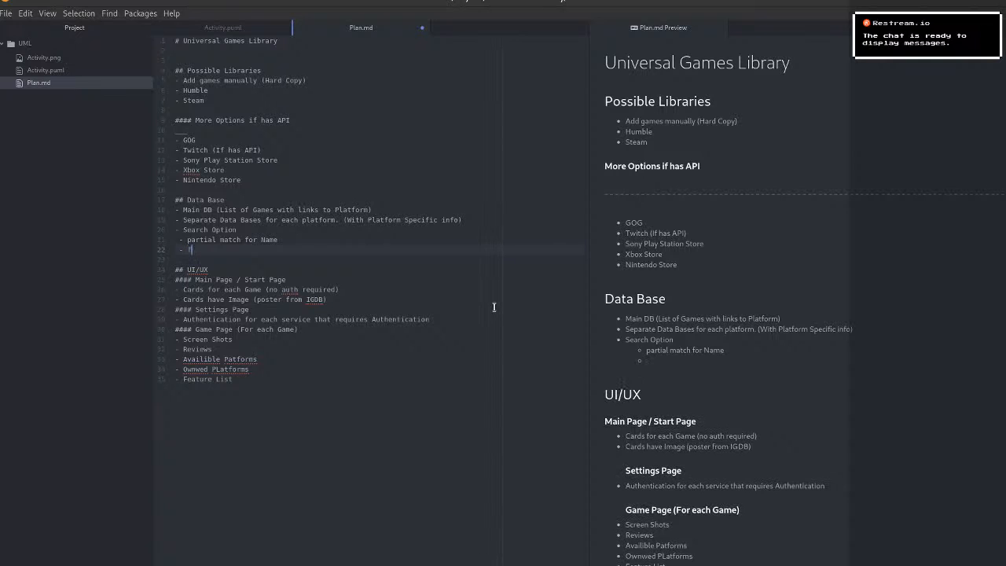
key(BackSpace)
key(Return)
text(- Featr)
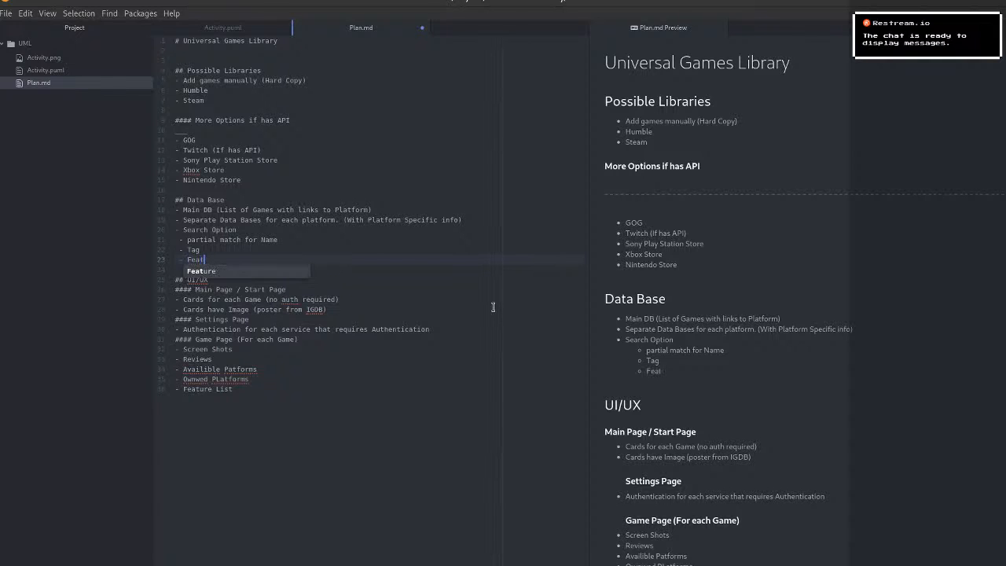
key(Tab)
text(Search)
Add the nested bullet "Average Rating" below Feature Search.
key(Return)
text(- Averag)
key(BackSpace)
text(age)
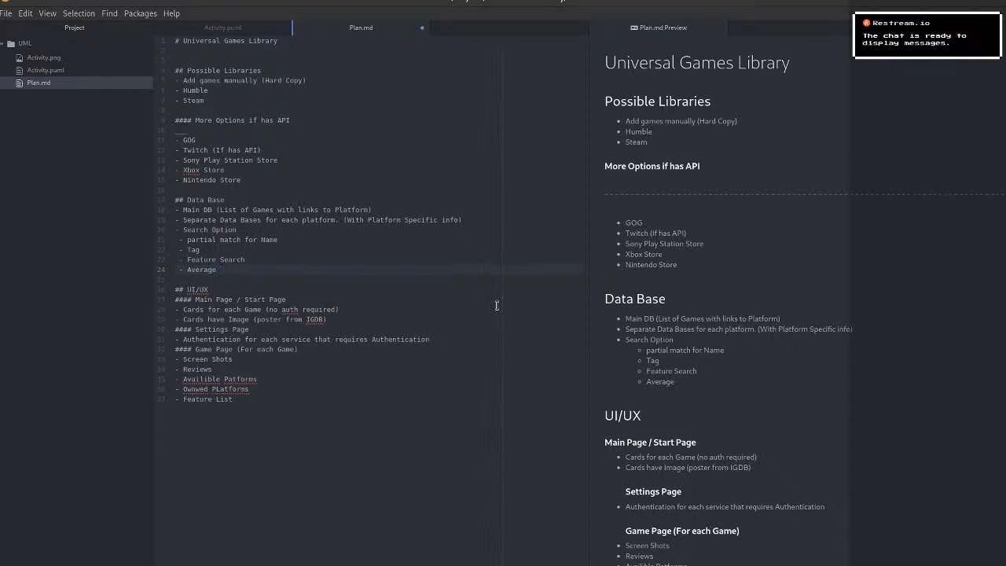
text( Raating)
key(Left)
key(Left)
key(Left)
key(Left)
key(BackSpace)
key(Down)
Correct the spelling in the two platform bullets of the Game Page list to "Platforms" and "Owned Platforms".
scroll(735, 416, down, 1)
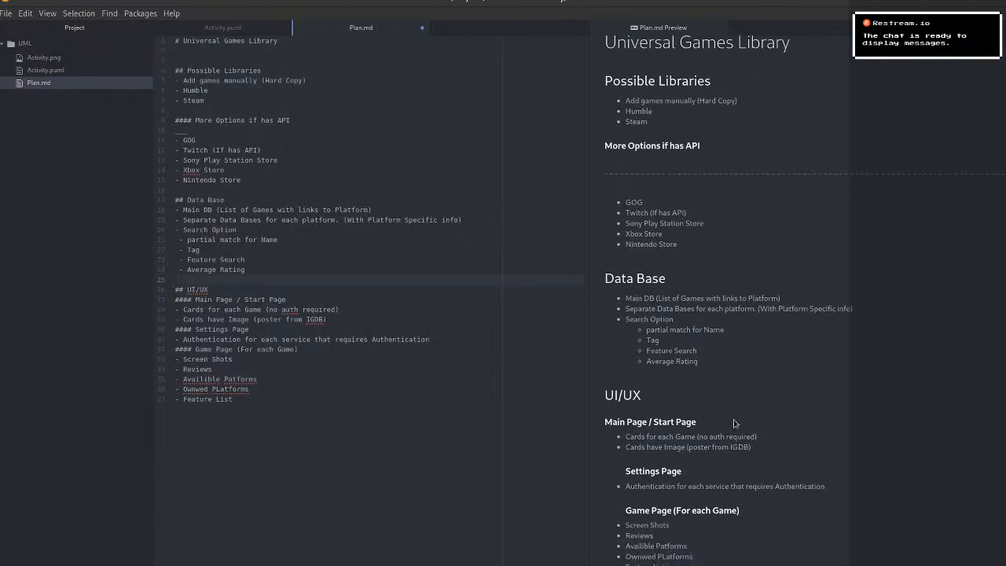
click(408, 400)
click(240, 389)
click(214, 389)
click(224, 379)
text(l)
right_click(198, 389)
click(194, 386)
key(BackSpace)
Correct "Availible" to "Available" in the Game Page list.
key(Up)
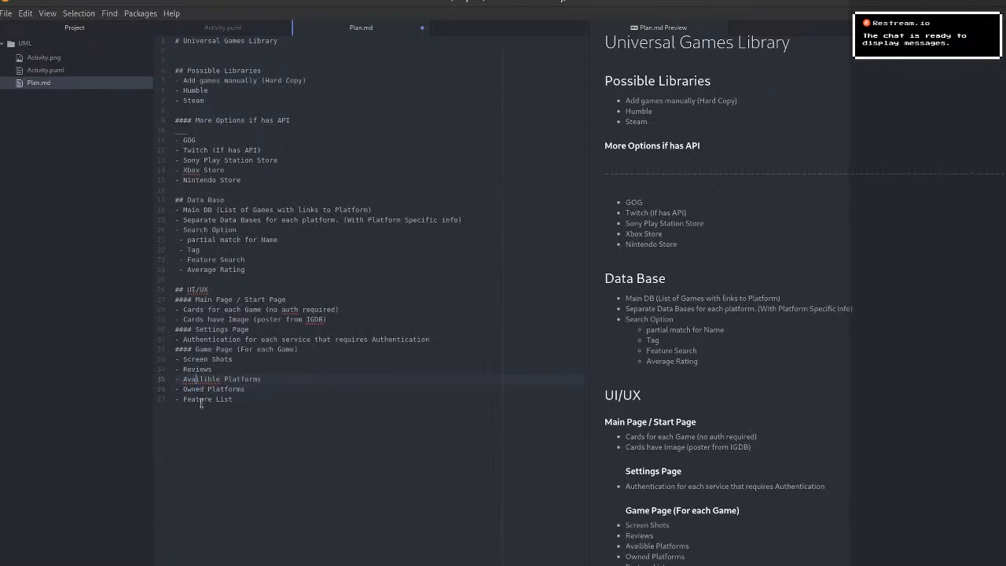
key(Delete)
text(a)
key(Down)
key(Down)
key(Up)
key(Up)
key(Up)
key(Return)
text(- )
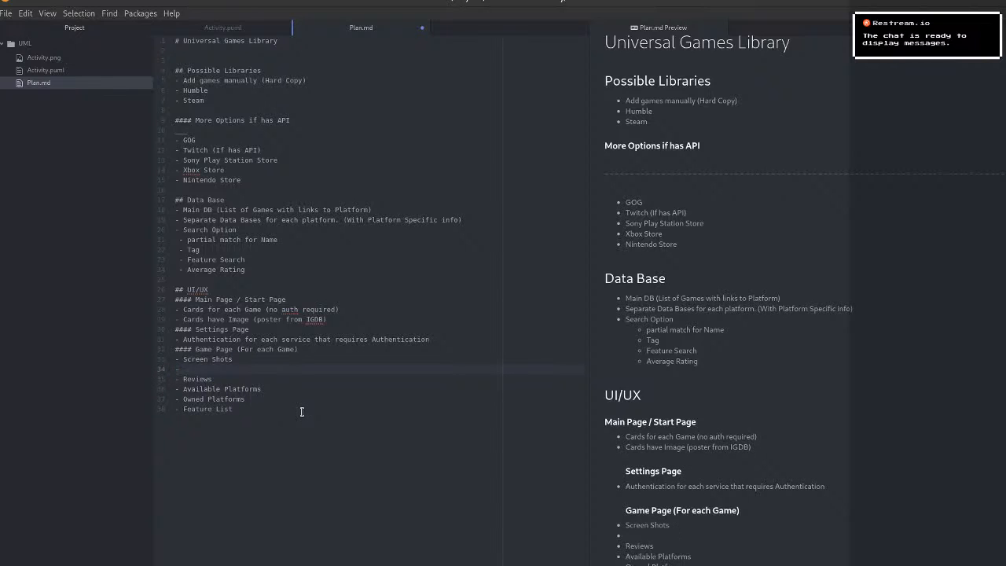
text(V Vids)
Replace the "Screen Shots" bullet in the Game Page list with "Media".
key(BackSpace)
key(BackSpace)
key(BackSpace)
key(BackSpace)
key(BackSpace)
key(BackSpace)
key(BackSpace)
key(BackSpace)
key(BackSpace)
key(BackSpace)
key(BackSpace)
key(BackSpace)
key(BackSpace)
key(BackSpace)
key(BackSpace)
key(BackSpace)
key(BackSpace)
key(BackSpace)
text(Media)
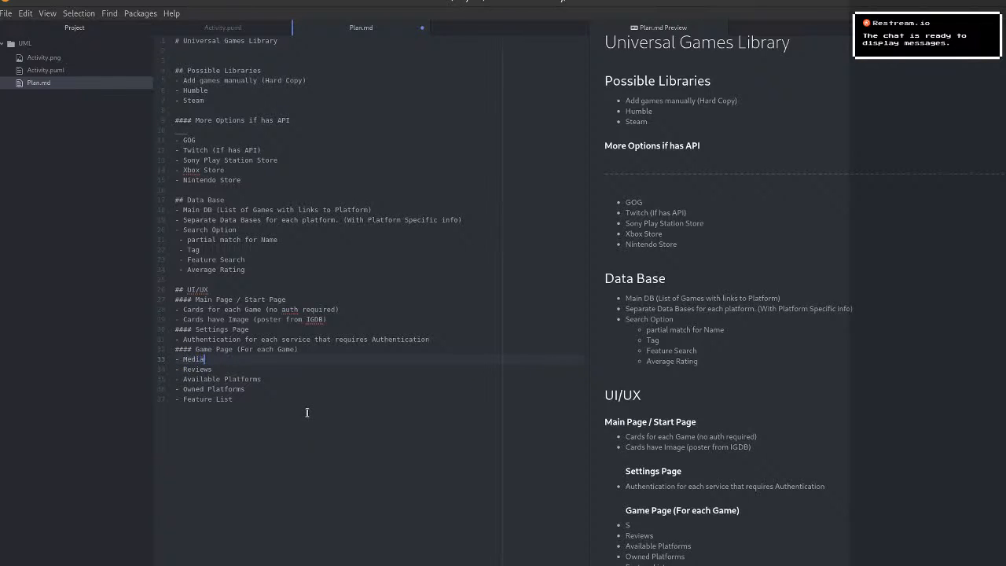
Add a nested "images" bullet under Media in the Game Page list.
key(Return)
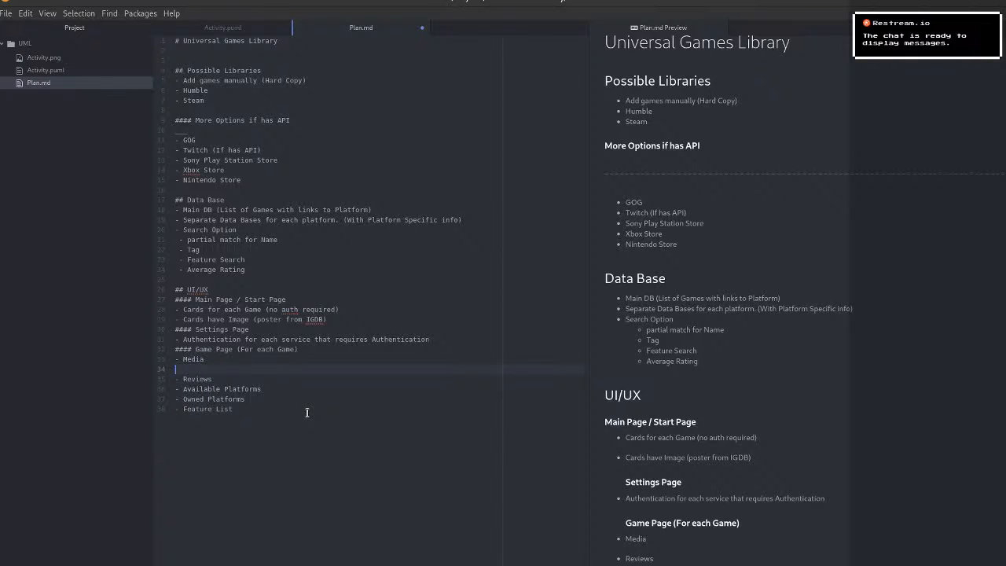
text(- images)
key(Return)
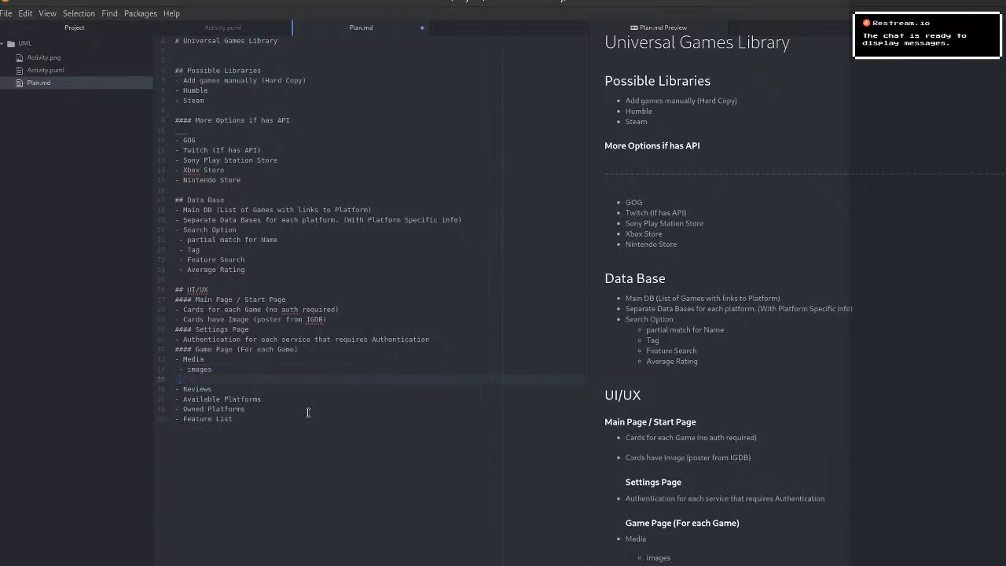
Add the nested bullets "Screen Shots" and "Videos" under Media.
text(- scre)
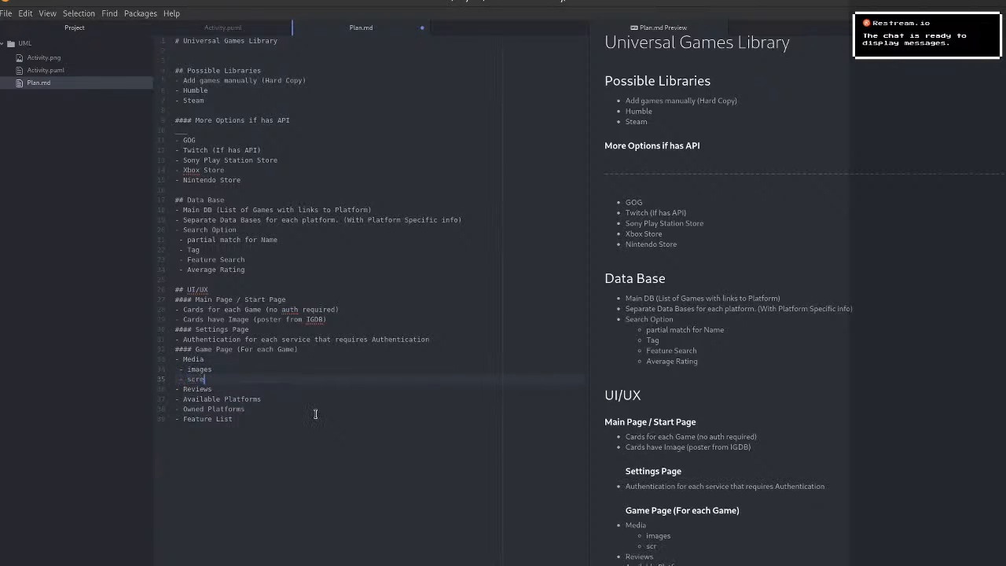
key(Left)
key(BackSpace)
text(Screen Shots)
key(Return)
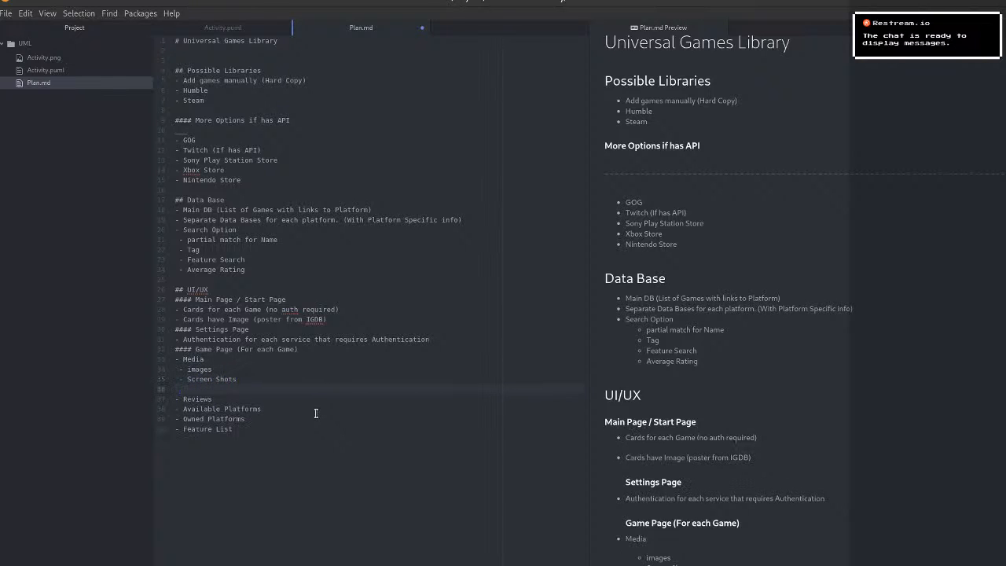
text(- Videos)
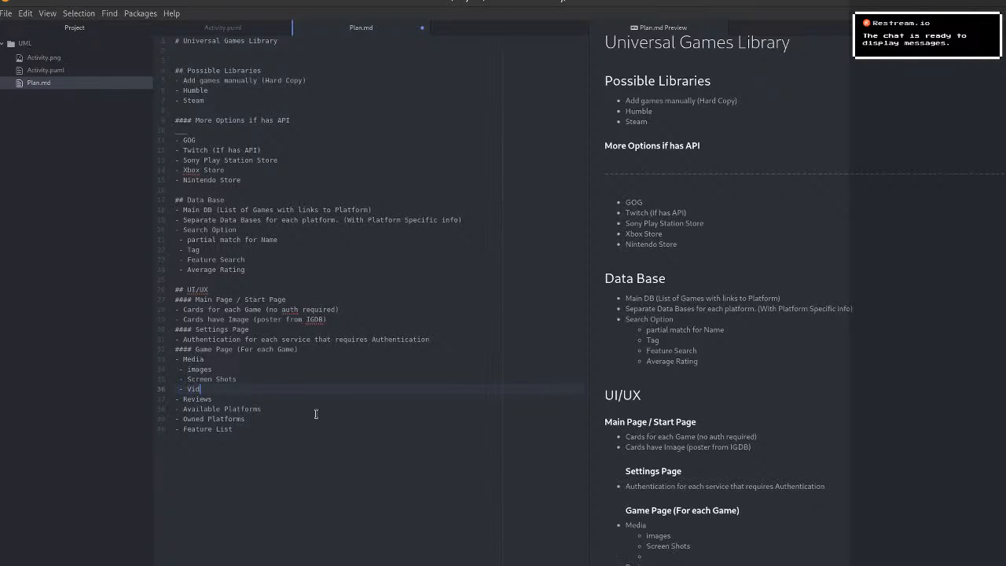
Capitalize the first nested bullet under Media to read "Images".
key(Up)
key(Up)
key(Up)
key(BackSpace)
text(I)
Append "54" to the Feature List bullet at the end of the Game Page list.
key(Down)
key(Down)
key(Down)
key(Down)
key(Down)
key(Down)
key(End)
scroll(607, 389, down, 1)
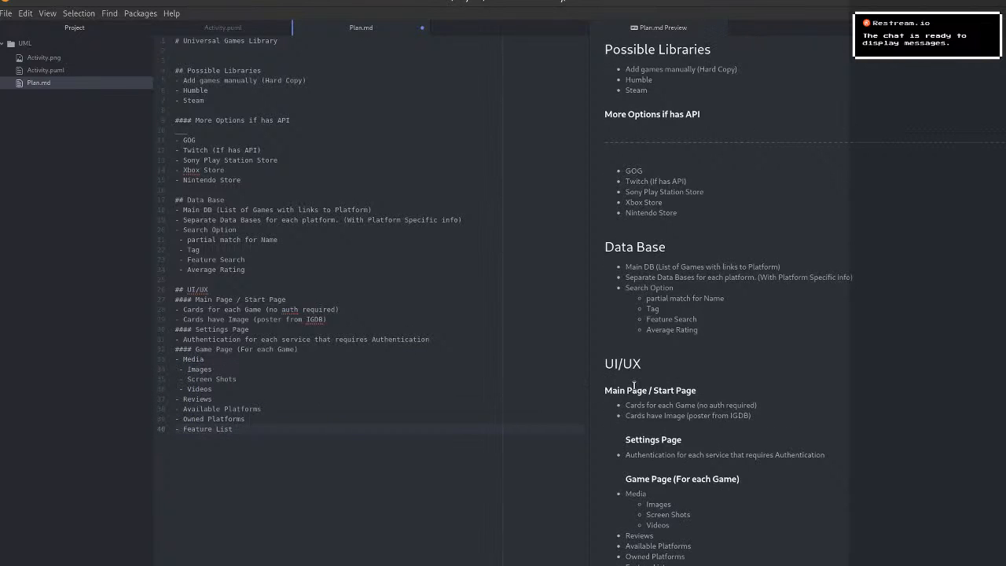
scroll(633, 385, up, 2)
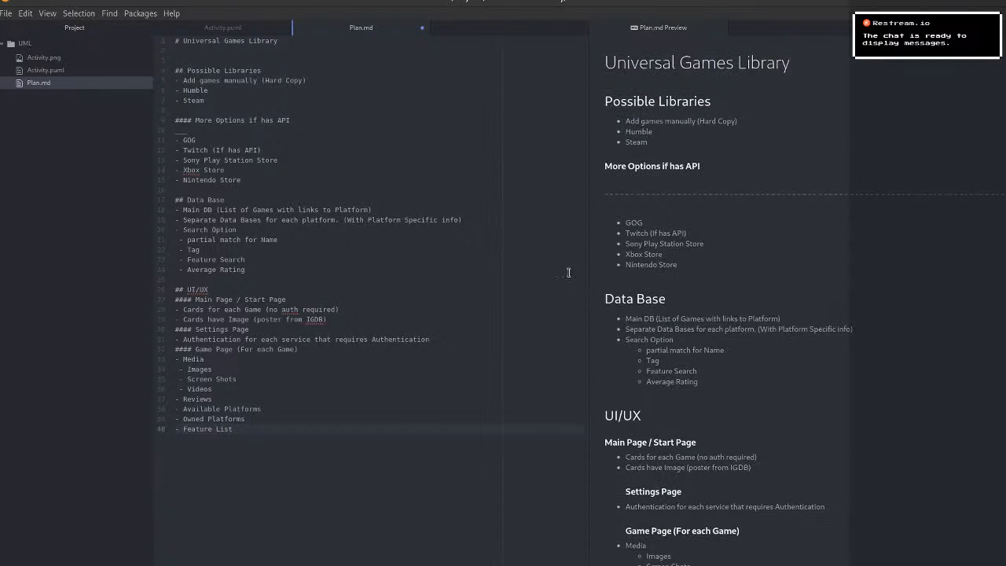
text(54)
Remove the horizontal rule below the "More Options if has API" heading and the blank line above that heading.
double_click(212, 136)
key(BackSpace)
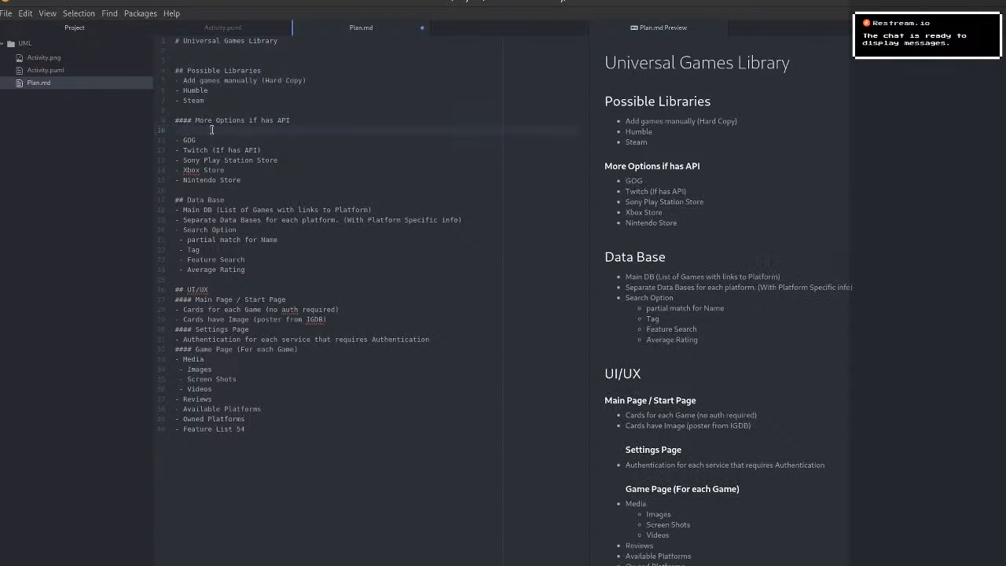
key(BackSpace)
key(Up)
key(BackSpace)
Insert a horizontal rule directly above the Possible Libraries heading.
key(Up)
key(Up)
key(Up)
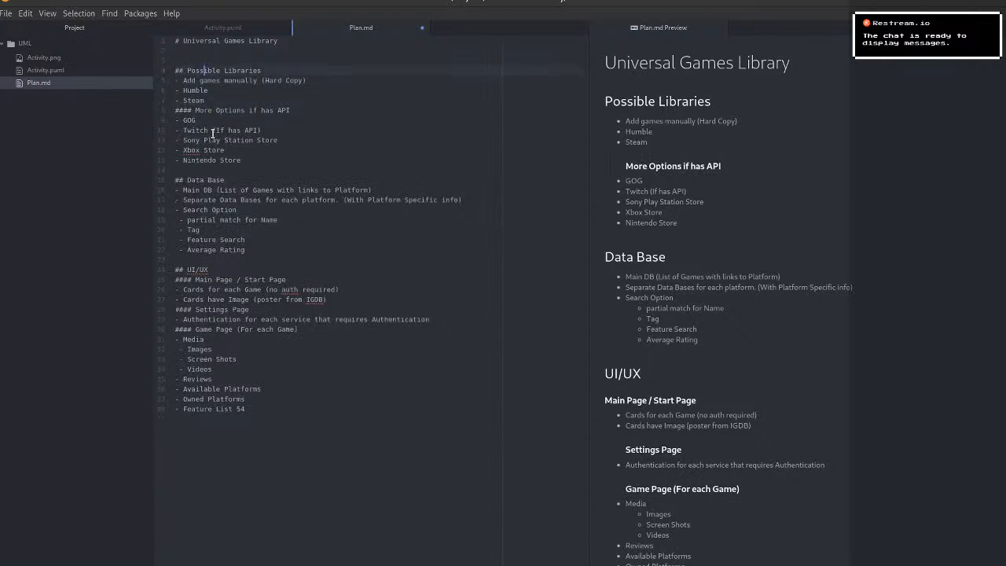
text(---)
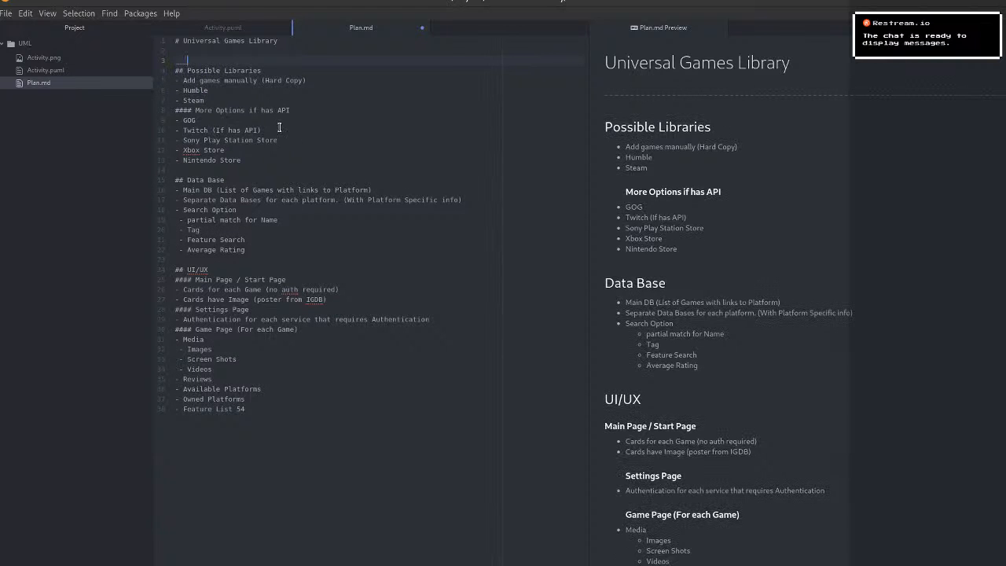
Insert horizontal rules above the Data Base and UI/UX headings.
click(226, 177)
text(___)
key(BackSpace)
key(BackSpace)
key(BackSpace)
text(---)
click(235, 263)
click(273, 442)
Add a horizontal rule and the second-level heading "Scripting" after the Game Page list.
scroll(715, 332, down, 2)
scroll(718, 324, up, 2)
scroll(776, 272, down, 1)
scroll(776, 236, up, 1)
scroll(778, 187, down, 3)
scroll(776, 185, up, 3)
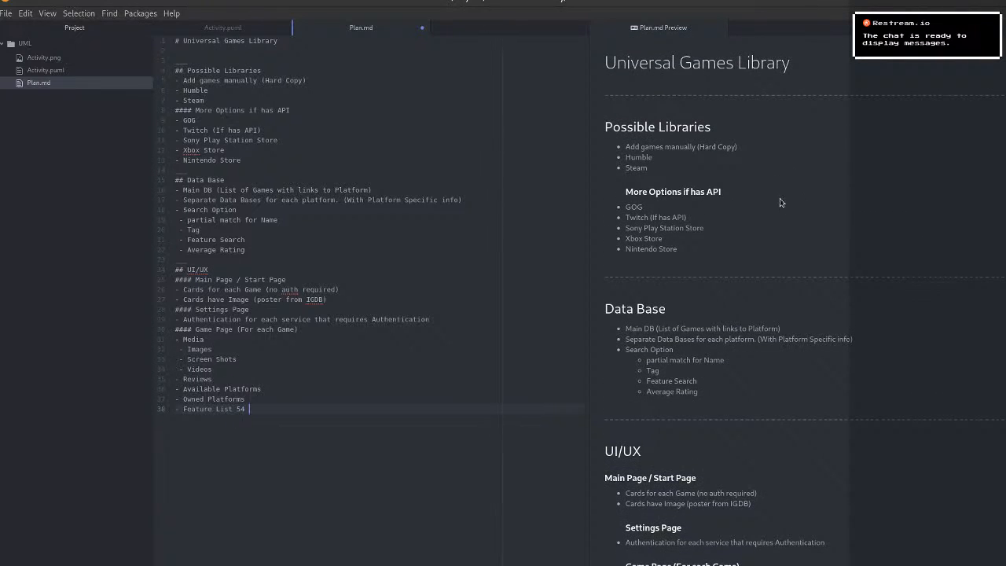
key(Return)
text(---)
key(Return)
text(## Scr)
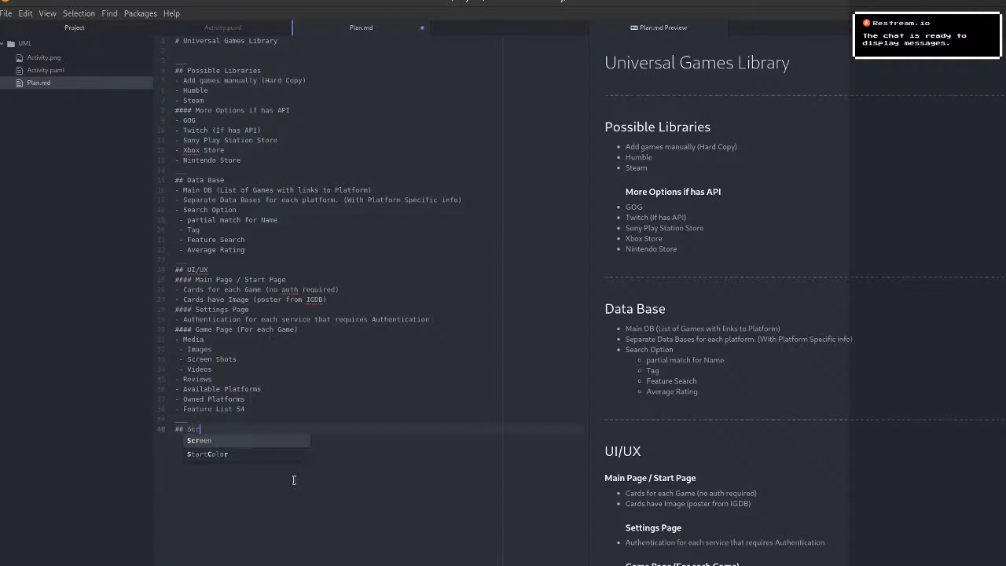
text(ipting)
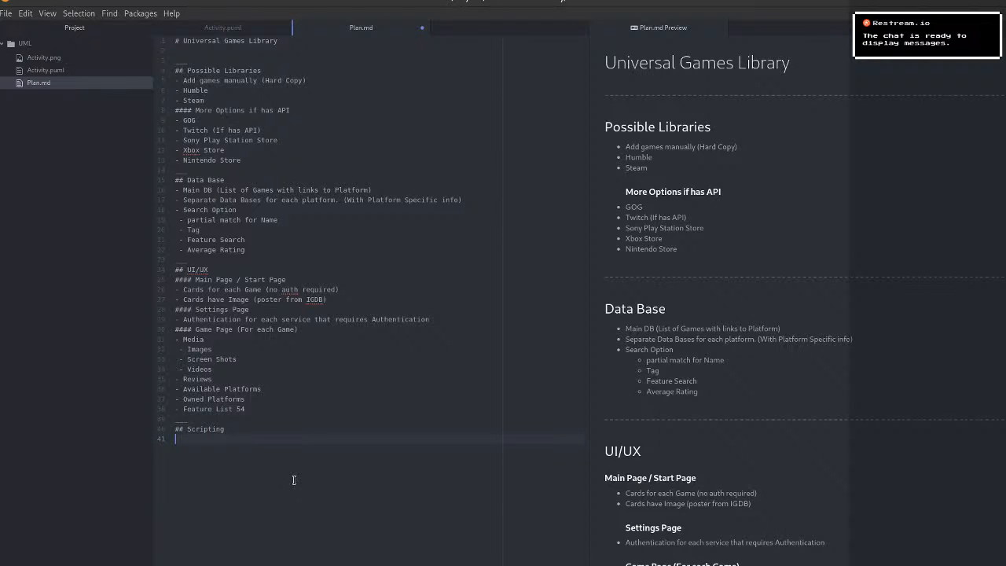
Add an "Install" bullet under the Scripting heading.
text(- Intial)
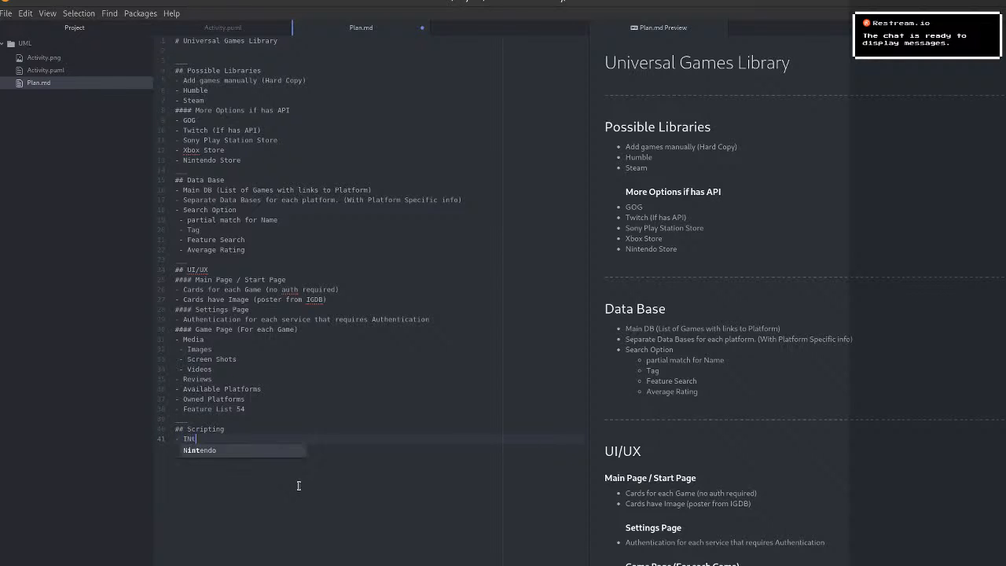
key(BackSpace)
key(BackSpace)
key(BackSpace)
key(BackSpace)
key(BackSpace)
text(nstall)
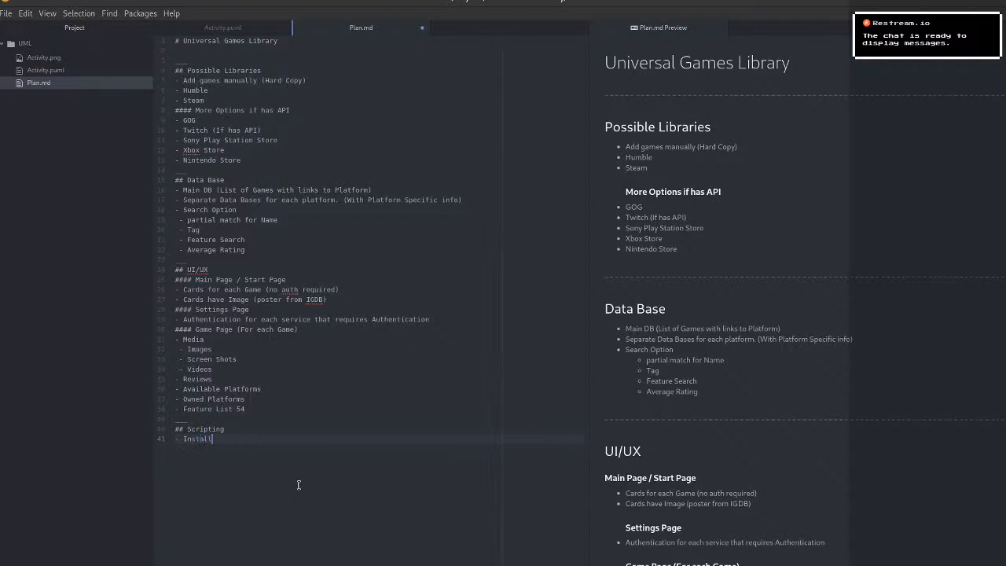
text( (ste)
Complete the Install bullet with the note "(Steam/DRM free Humble)" and start a new line below it.
key(Return)
text(/DRM Free)
key(Left)
key(Left)
key(Left)
key(Left)
key(Left)
text(Humble)
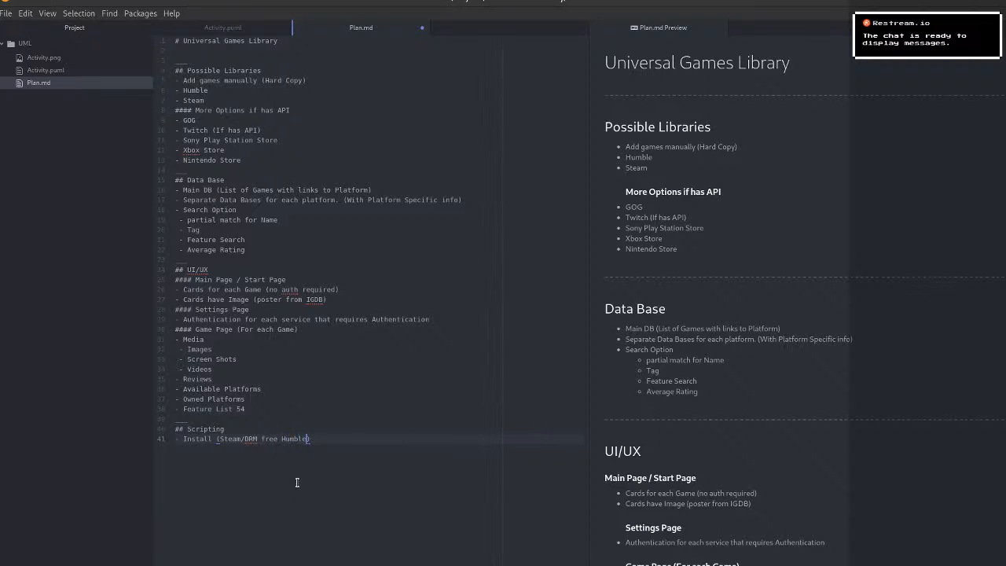
key(Right)
key(Return)
click(246, 438)
key(BackSpace)
text(,)
key(ctrl+z)
Start an empty bullet below Install and insert the line "(Linux/Mac/Windows)" directly under the Scripting heading.
click(248, 458)
text(-)
key(Up)
key(Home)
key(Return)
text((Linu)
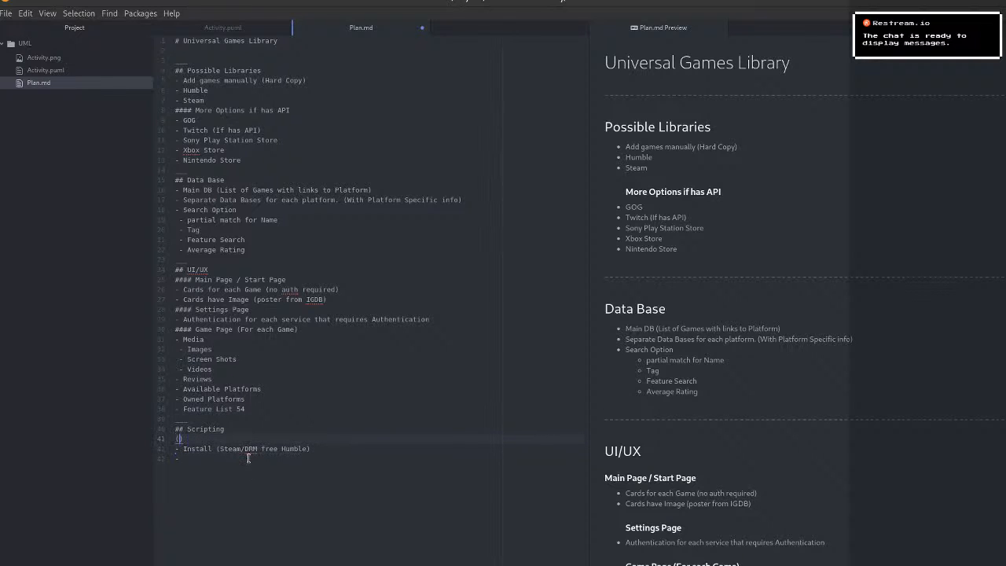
text(x/Mac/)
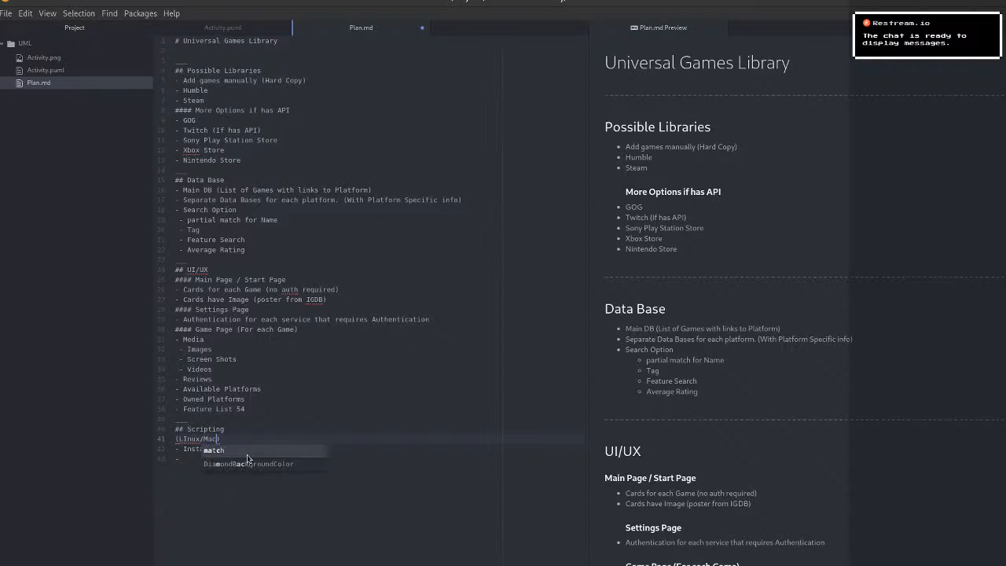
text(Windo)
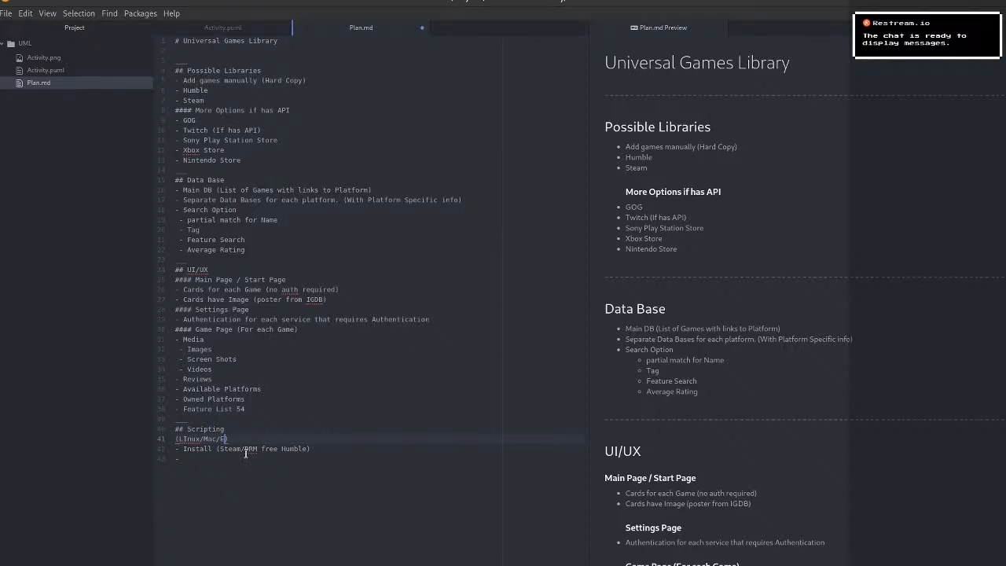
text(ws)
Correct the capitalization of "Linux" in the platform line under the Scripting heading.
key(Down)
key(Down)
click(242, 438)
key(Down)
key(Down)
key(BackSpace)
key(BackSpace)
Expand "auth" to "authentication" in the game cards bullet of the Main Page section.
click(299, 292)
text(entiac)
key(BackSpace)
key(BackSpace)
text(cation)
key(ctrl+End)
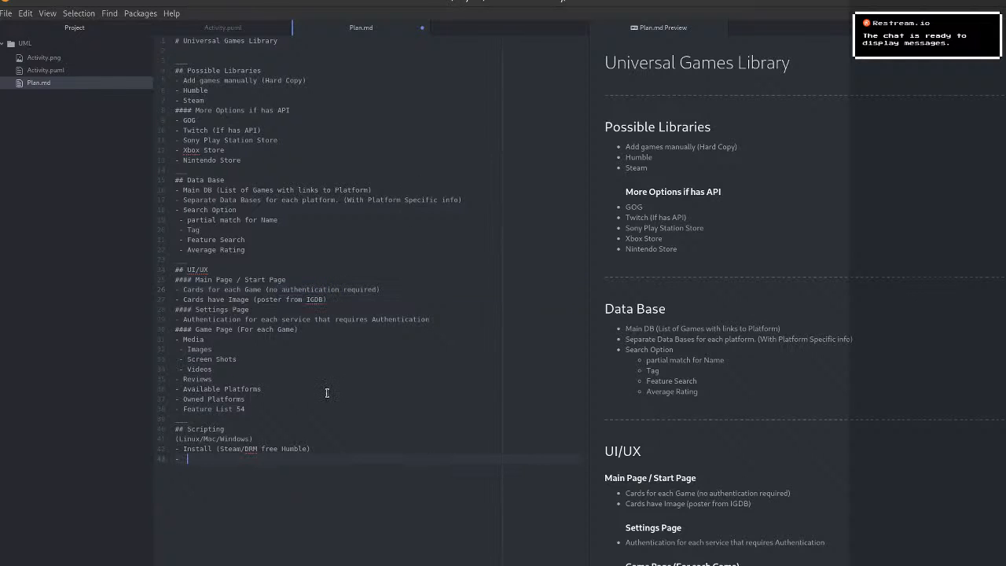
text(- -)
key(BackSpace)
key(BackSpace)
key(BackSpace)
key(BackSpace)
key(BackSpace)
key(BackSpace)
scroll(767, 171, down, 4)
text(-)
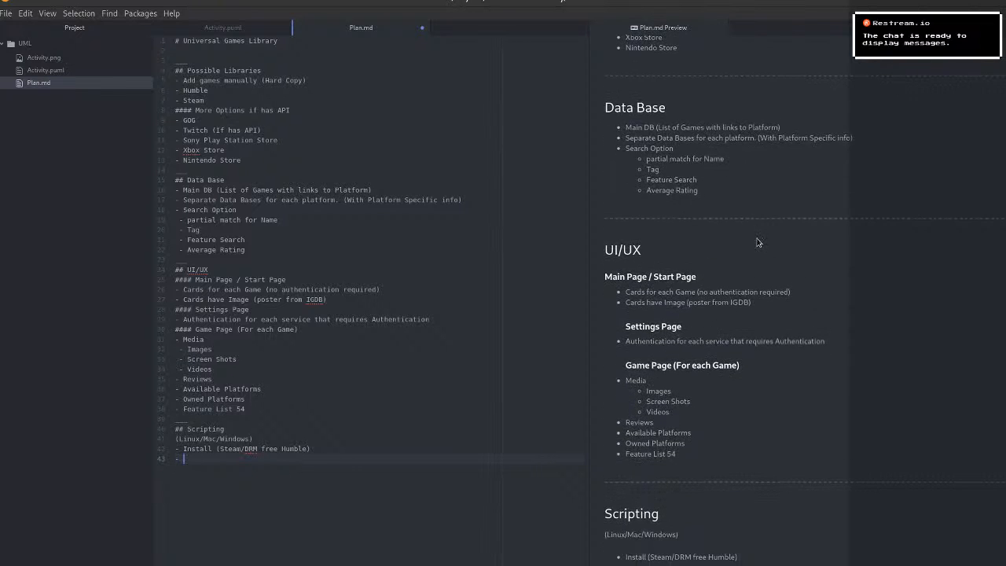
key(BackSpace)
key(BackSpace)
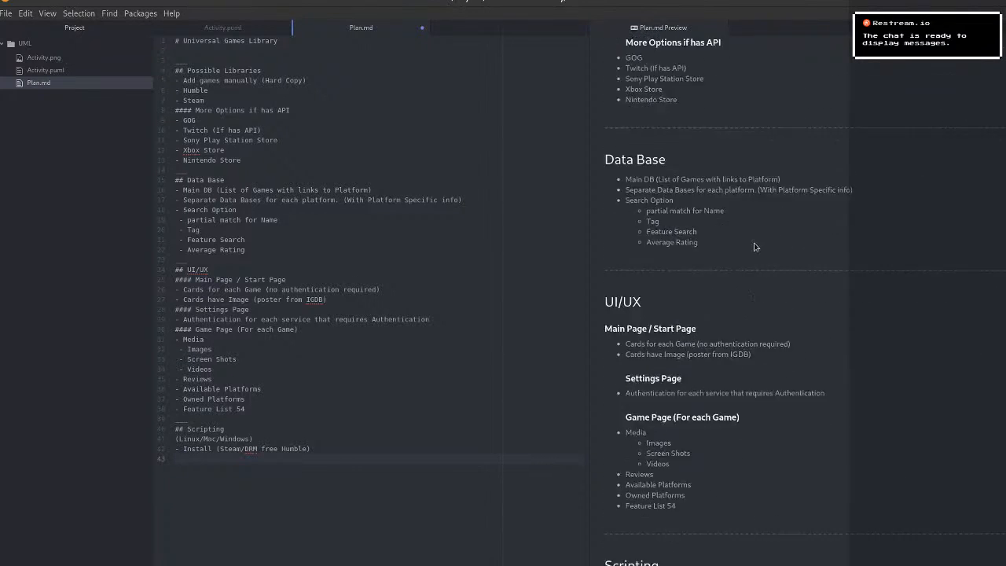
key(BackSpace)
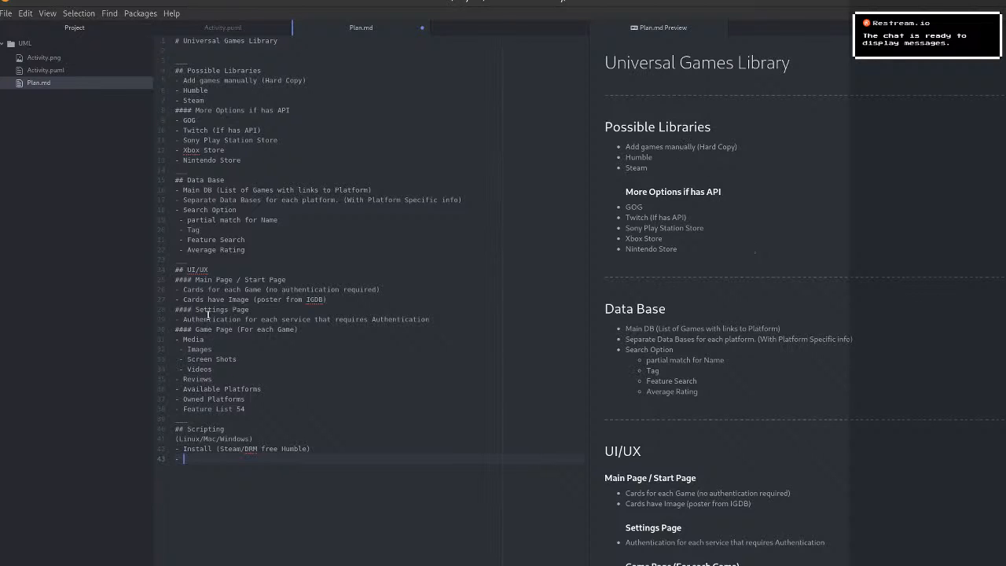
Look over the UI/UX section in the plan's source and its rendered preview.
click(257, 414)
drag(258, 414, 146, 268)
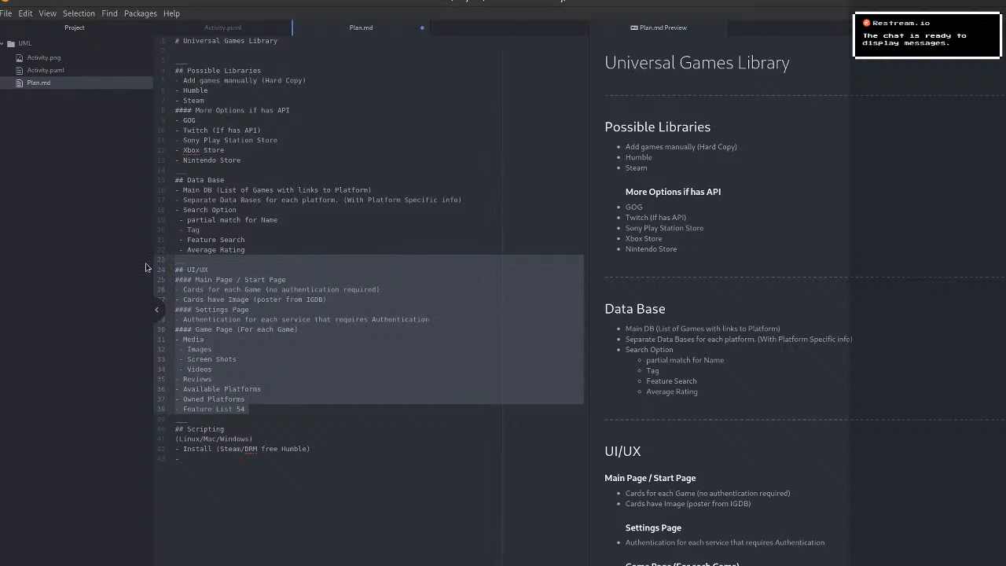
click(337, 438)
click(290, 540)
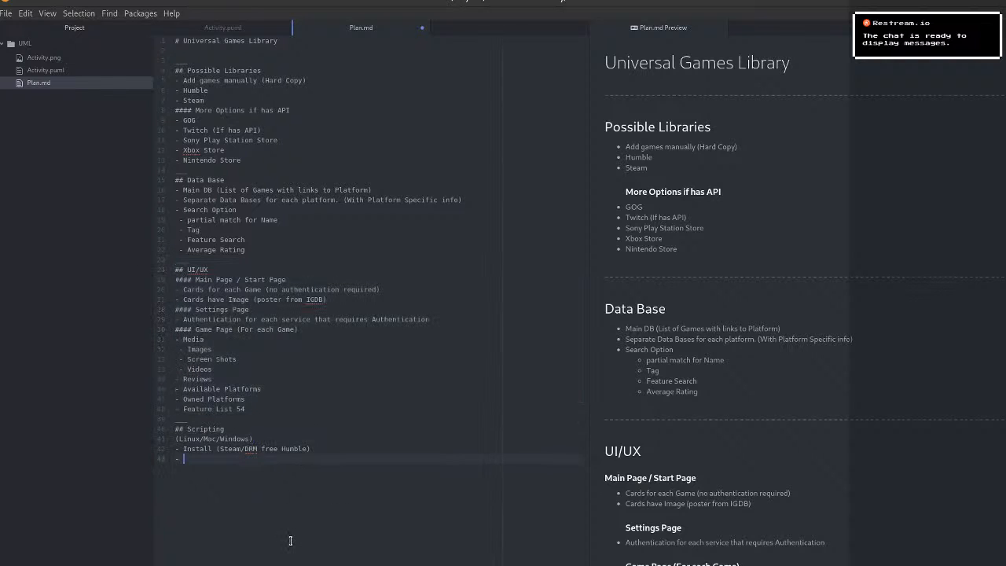
click(232, 270)
scroll(627, 326, down, 5)
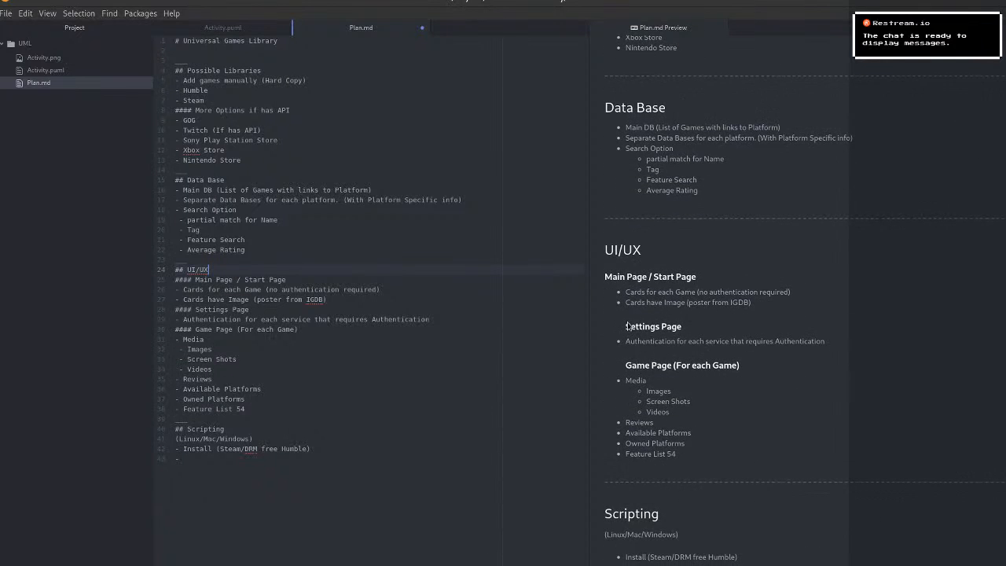
scroll(662, 362, up, 5)
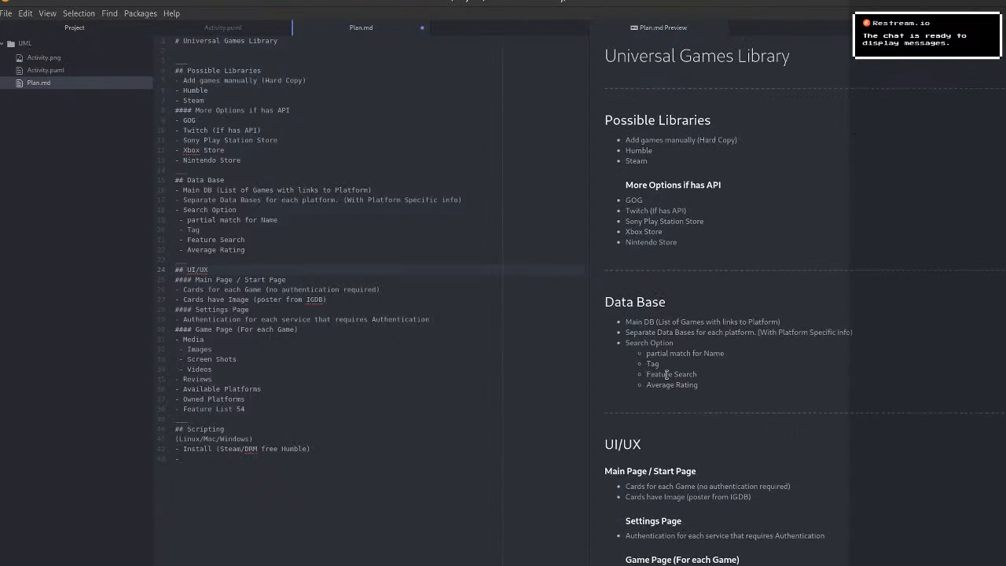
click(269, 458)
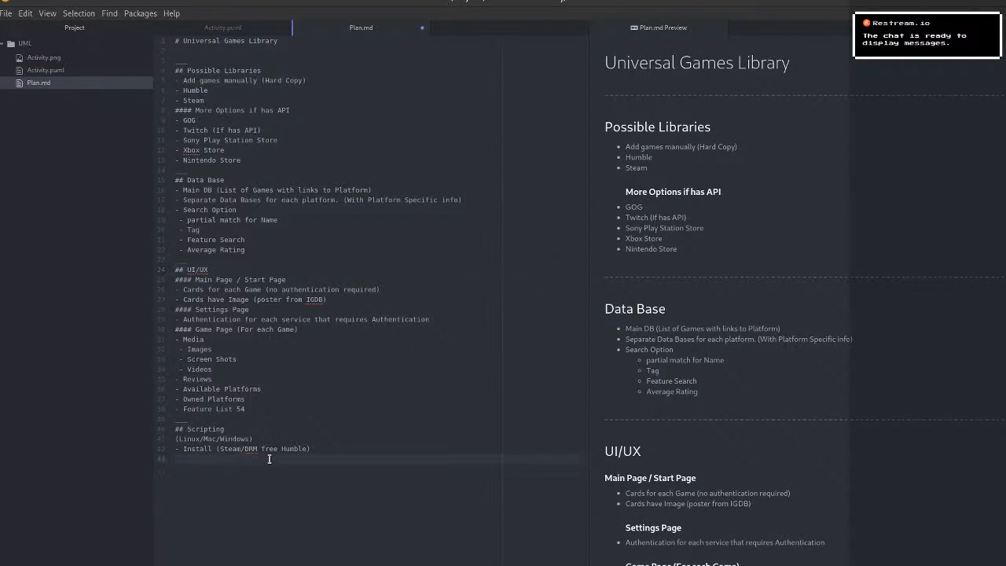
Add a parenthesized line under the document title naming Python as the language.
click(233, 58)
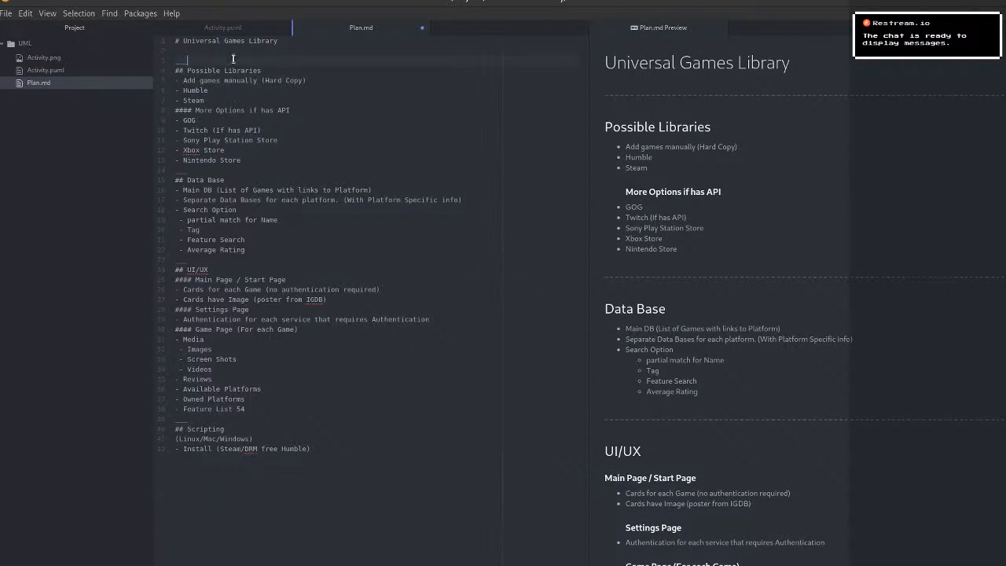
key(Up)
text((langu)
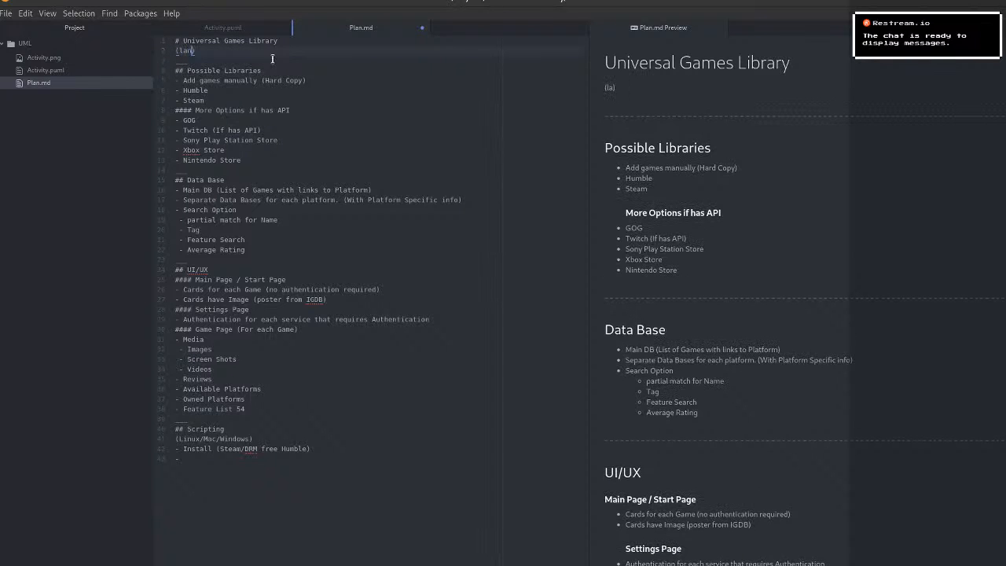
text(age Python)
Correct the spelling and punctuation of the line under the title to "(Language: Python)".
right_click(202, 53)
click(193, 54)
click(192, 52)
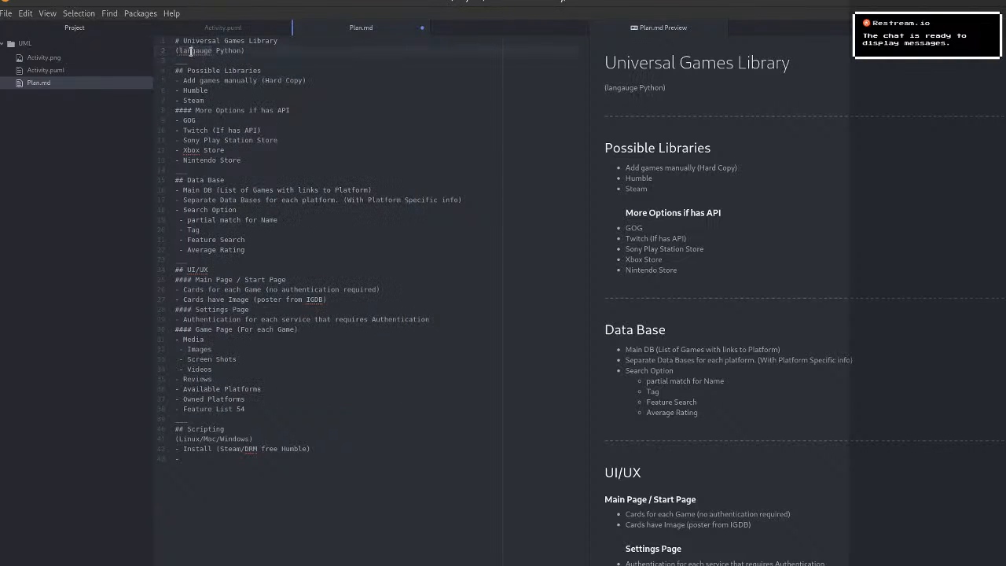
key(BackSpace)
text(a)
key(Delete)
text(L)
key(ctrl+Right)
text(:)
click(442, 104)
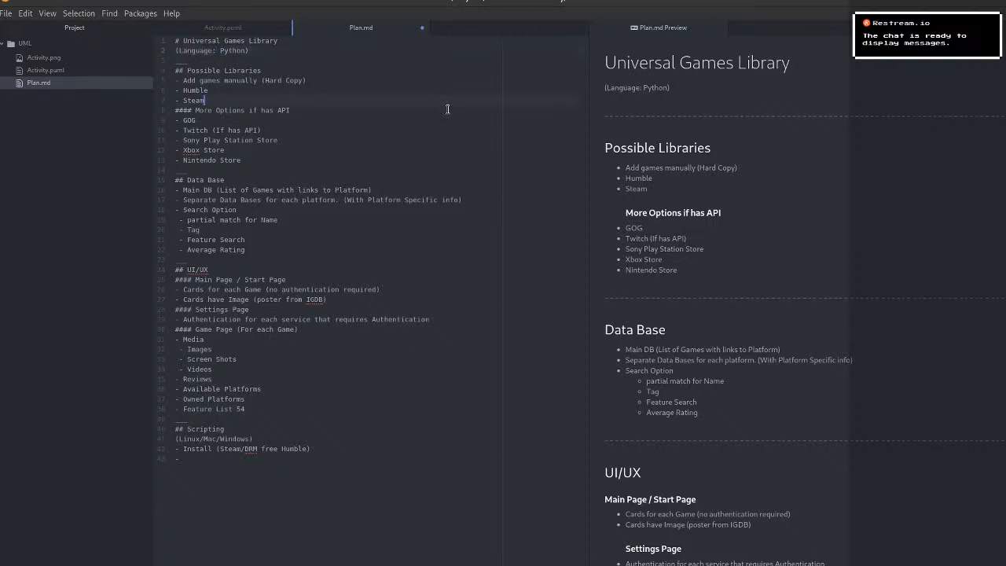
Add the line "Bash for scripting" directly below the "(Language: Python)" line under the document title.
click(248, 50)
key(Return)
text(Bash for scripting)
key(Escape)
key(Down)
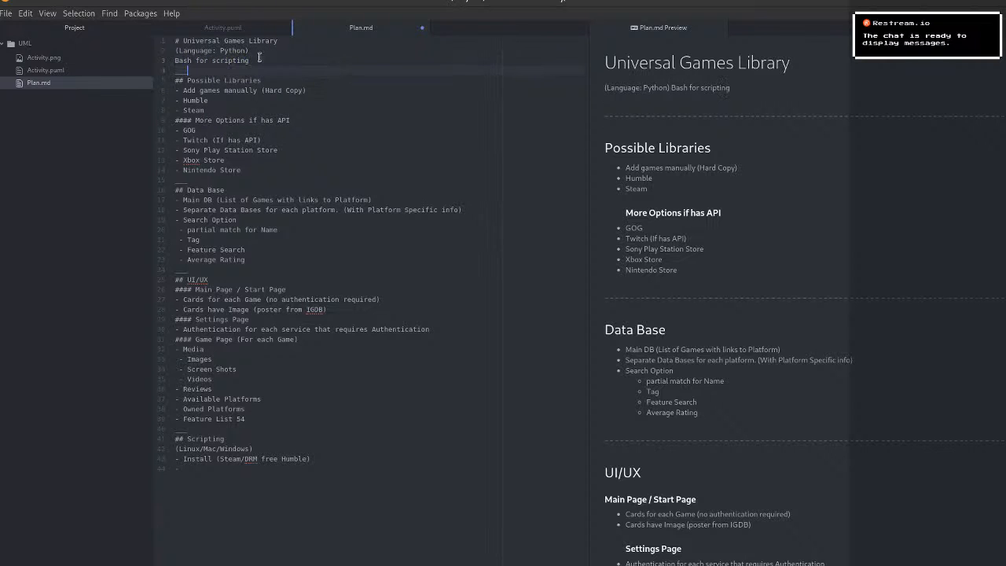
Combine the two lines under the title into one parenthesized note reading "(Language: Python + Bash for scripting)".
click(367, 559)
click(248, 51)
key(BackSpace)
text(-)
key(Right)
click(263, 60)
click(324, 240)
click(387, 485)
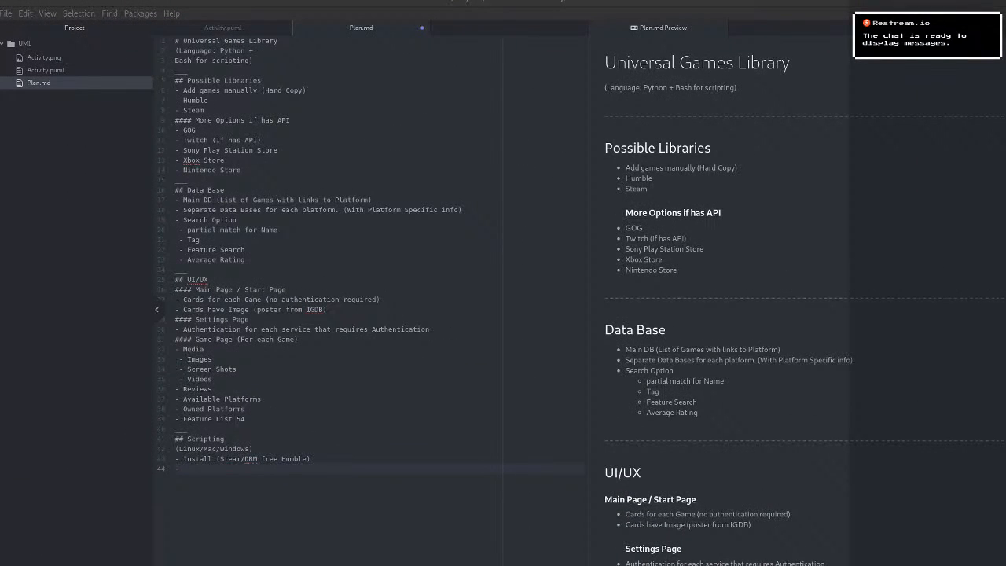
Switch to GitHub's new repository form in the browser and choose to initialize the repository with a README.
drag(0, 2, 588, 3)
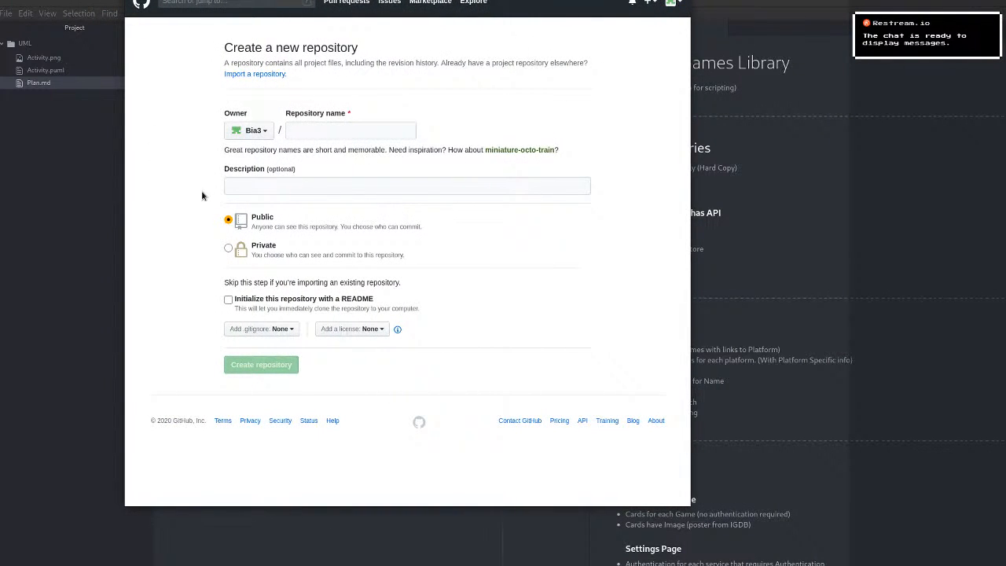
click(228, 300)
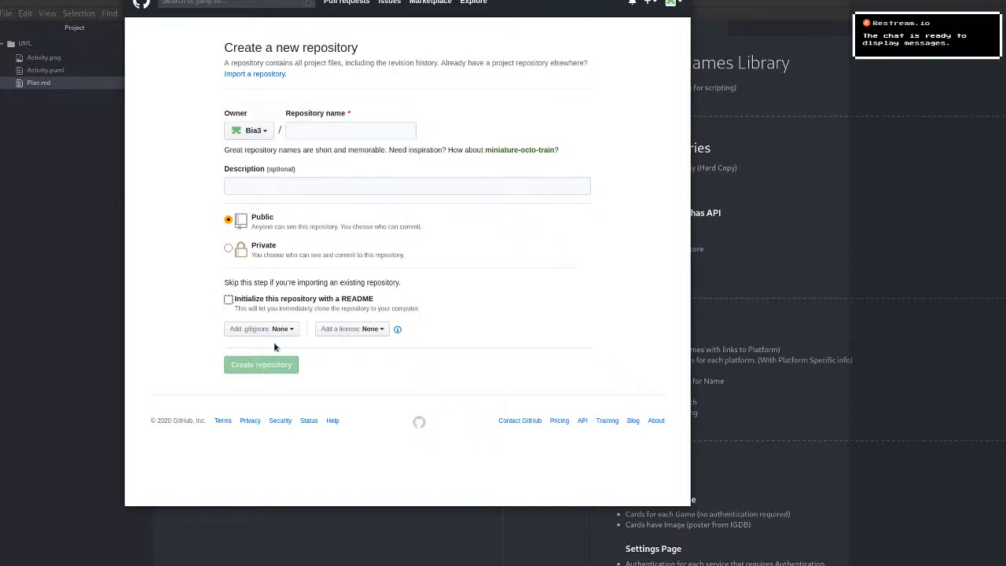
click(228, 299)
Name the new repository UniversalGamesDB.
click(397, 138)
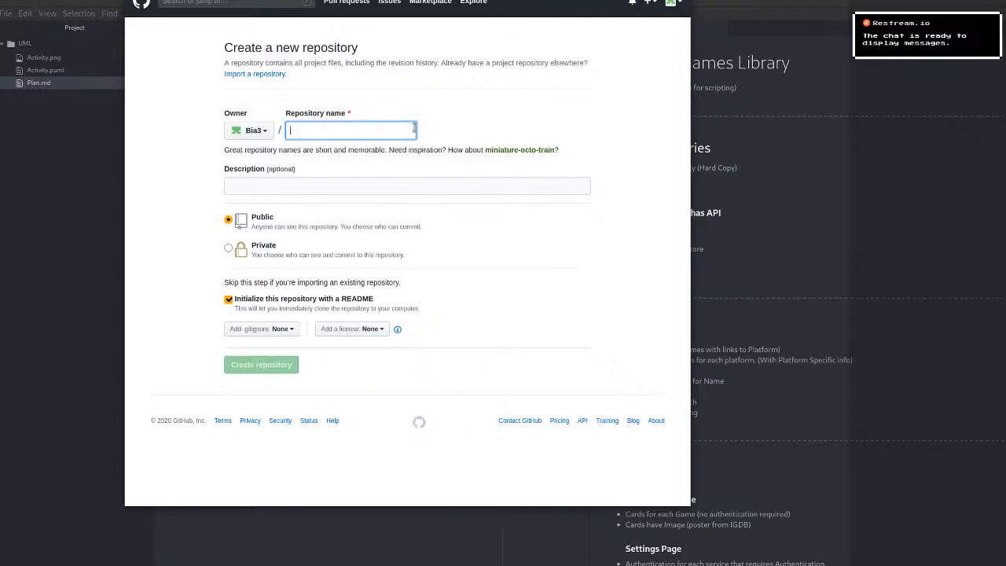
text(Universa)
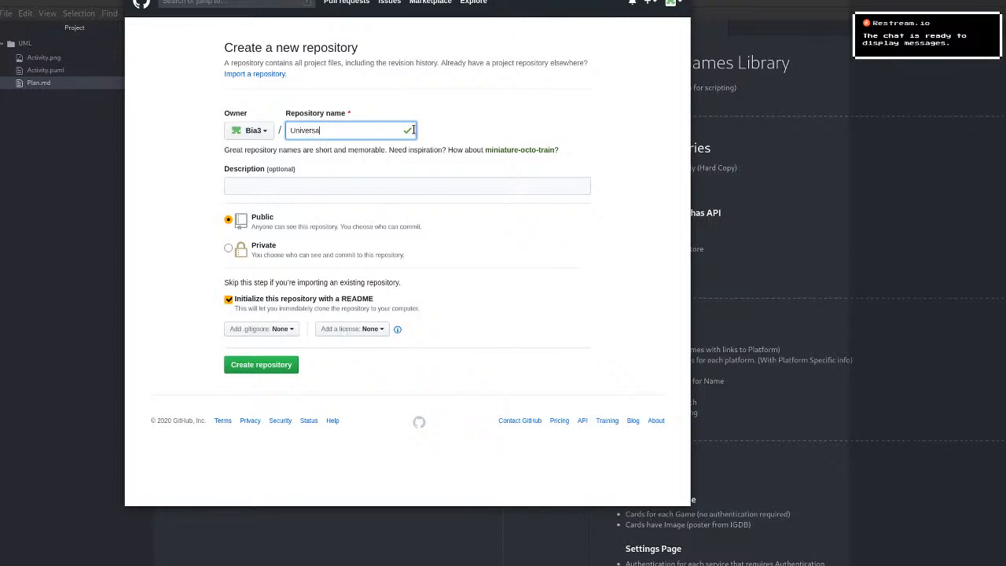
text(lGamesDB)
click(288, 190)
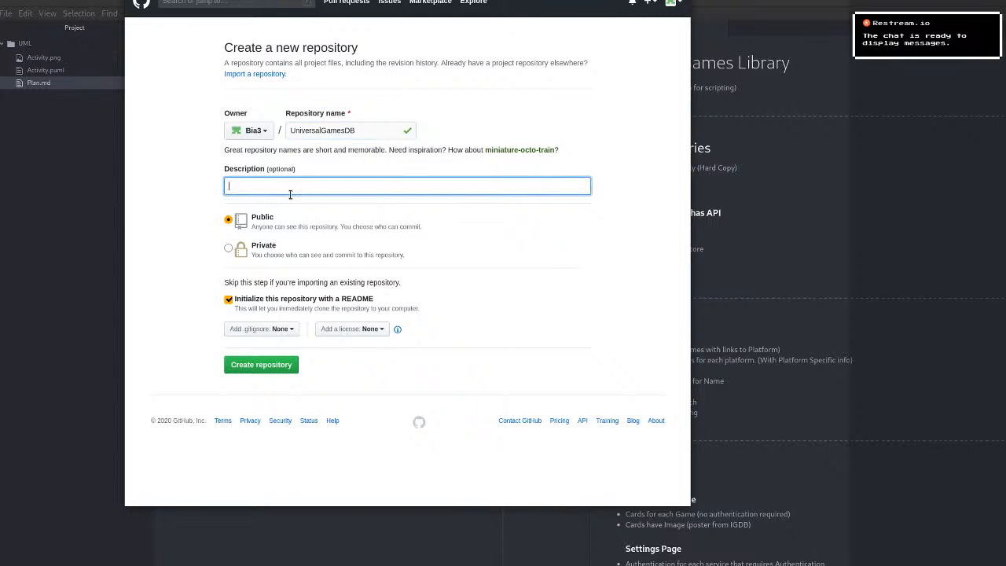
Change the ending of the repository name so that it reads UniversalGamesLib.
click(360, 132)
key(BackSpace)
key(BackSpace)
text(Lib)
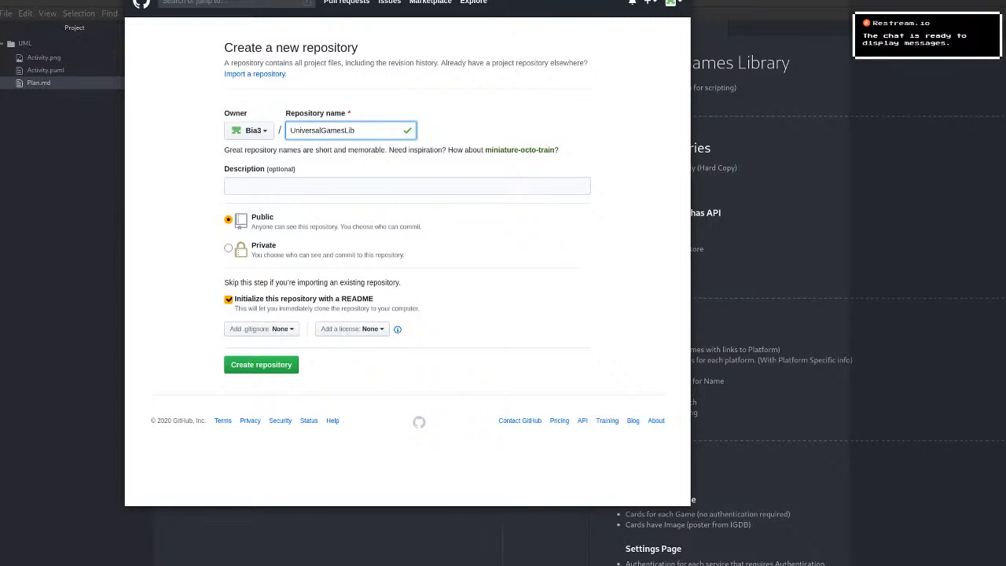
Copy the title "Universal Games Library" from the plan's preview in Atom and paste it as the repository description on GitHub.
click(740, 10)
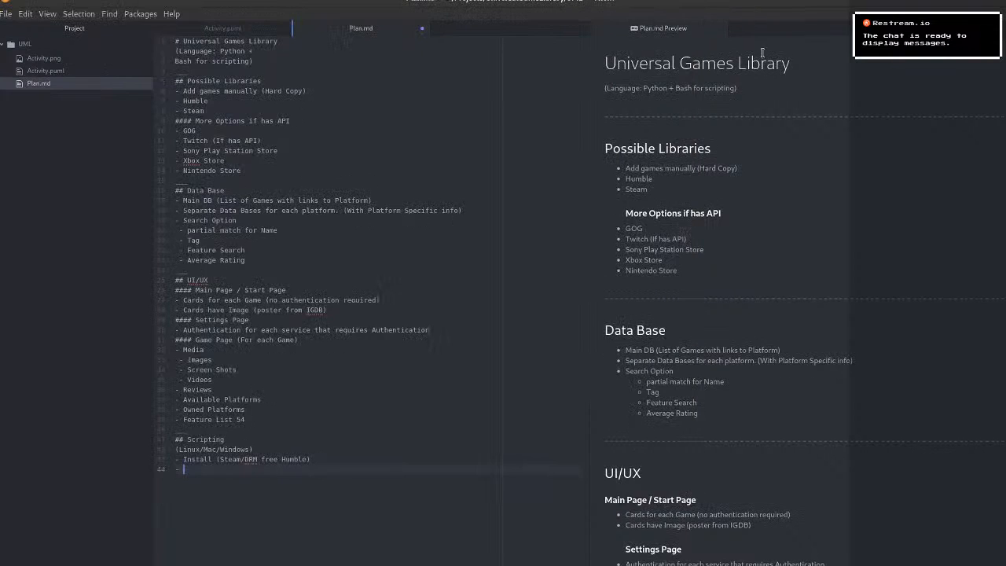
drag(792, 67, 605, 66)
key(ctrl+c)
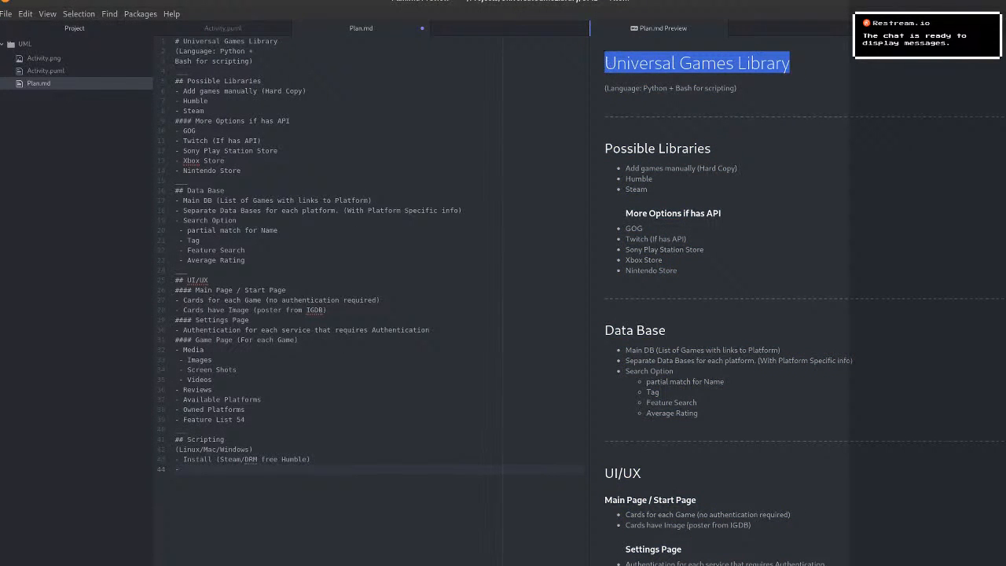
key(alt+Tab)
click(313, 189)
key(ctrl+v)
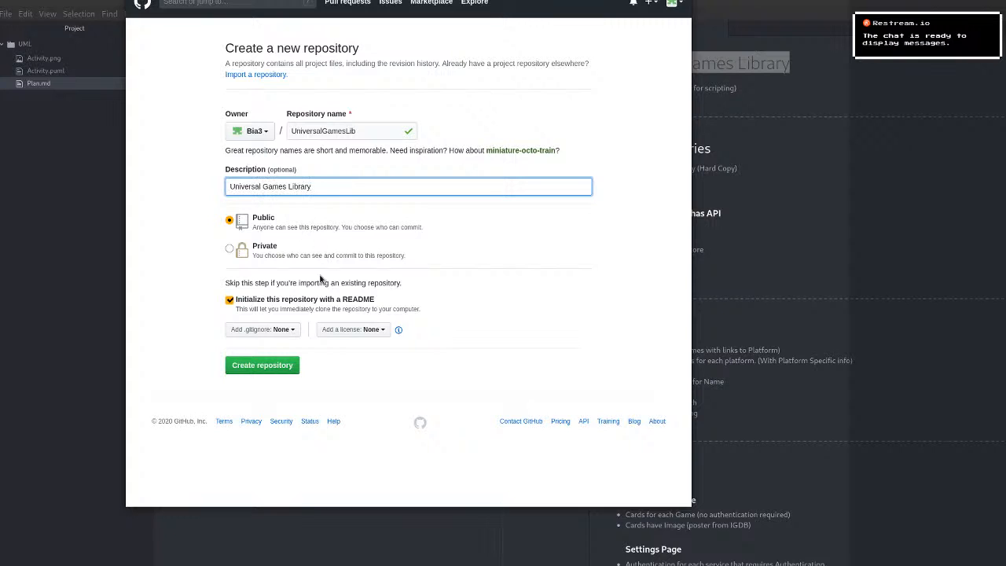
Select the Python .gitignore template for the new repository.
click(284, 329)
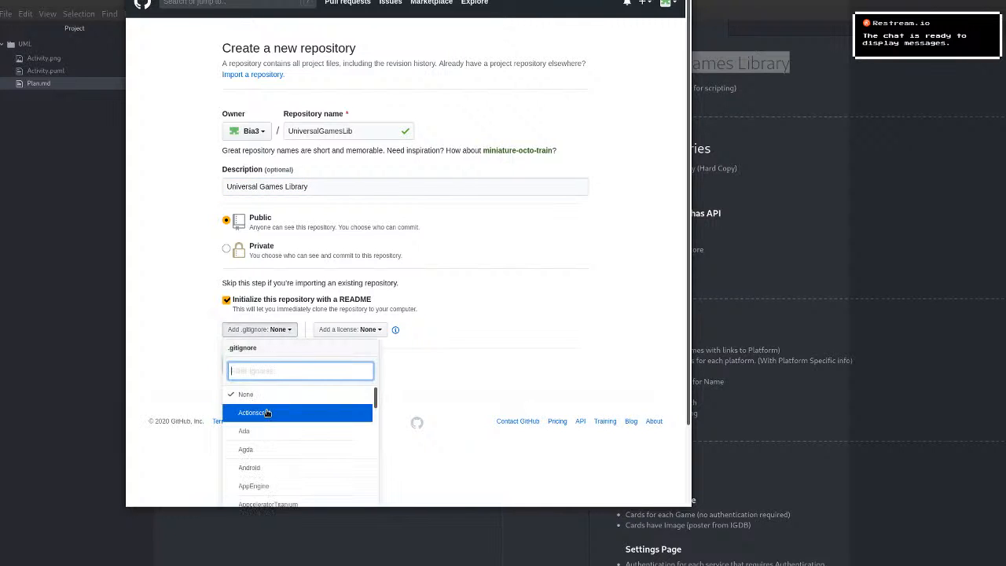
scroll(268, 413, down, 1)
scroll(268, 412, up, 1)
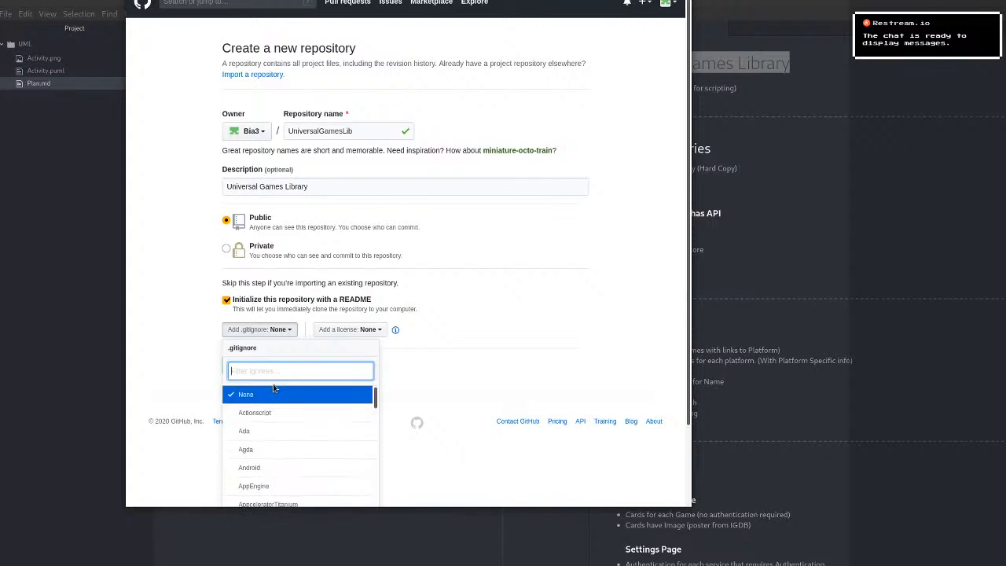
text(Py)
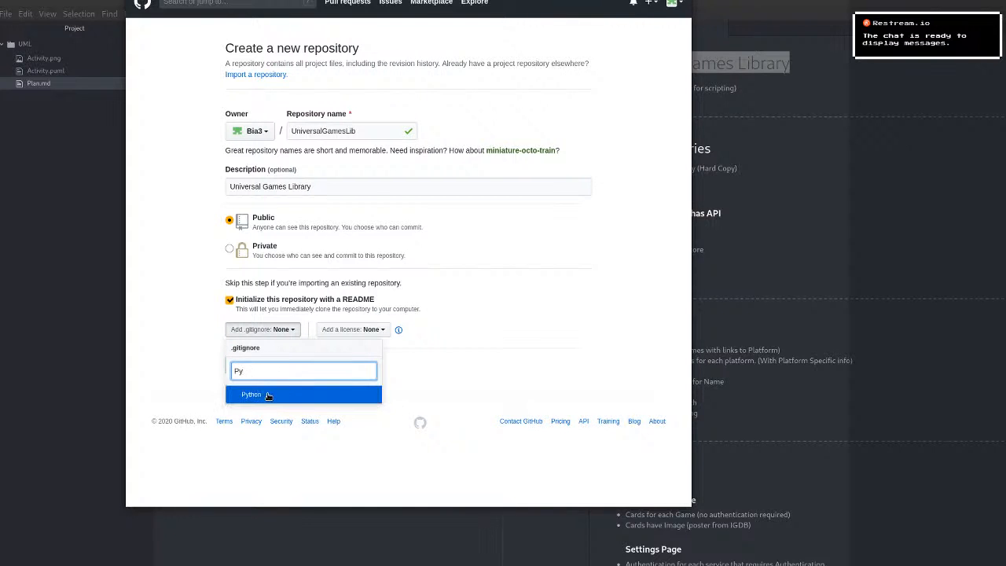
click(265, 394)
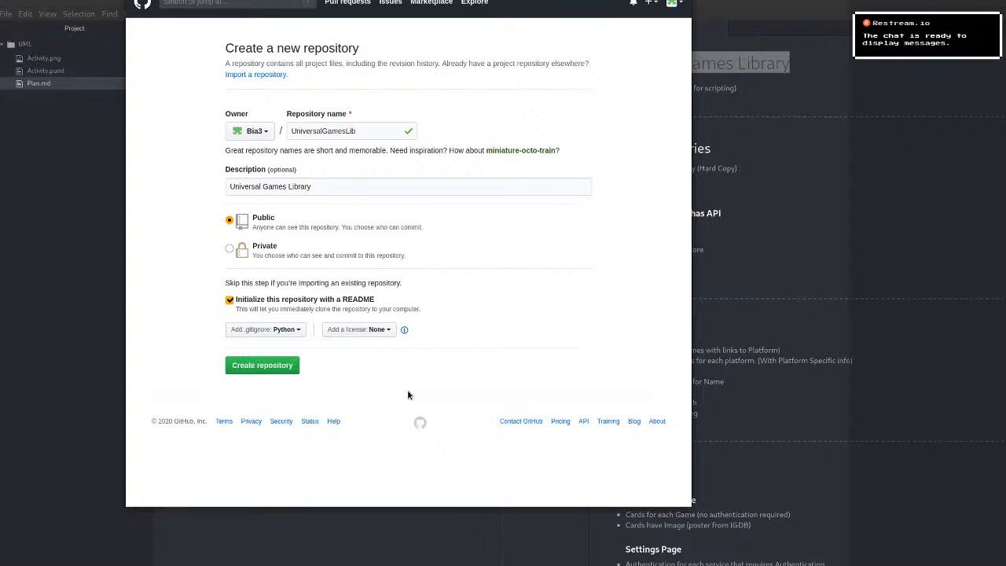
Select the GNU General Public License v3.0 and create the repository.
click(374, 335)
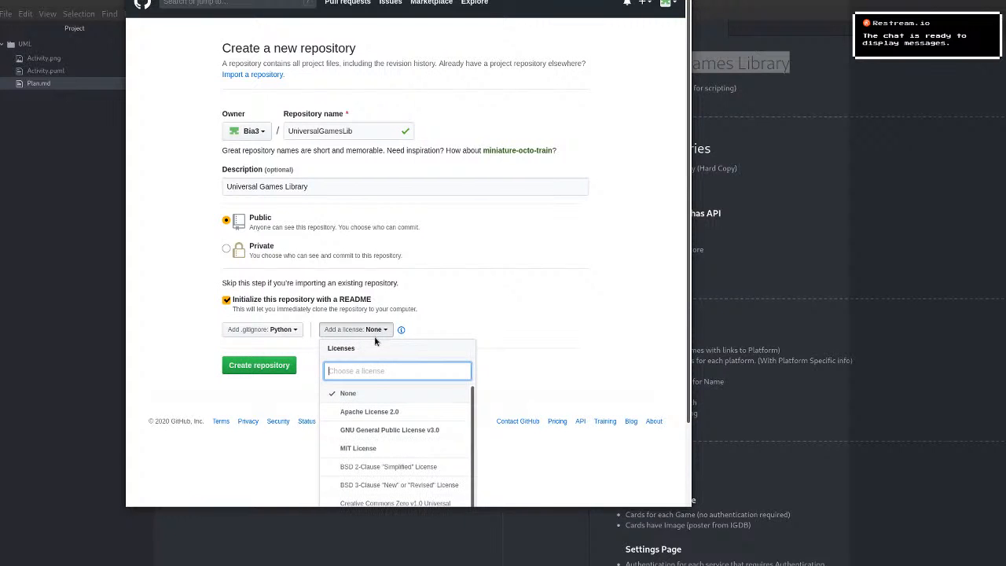
click(375, 437)
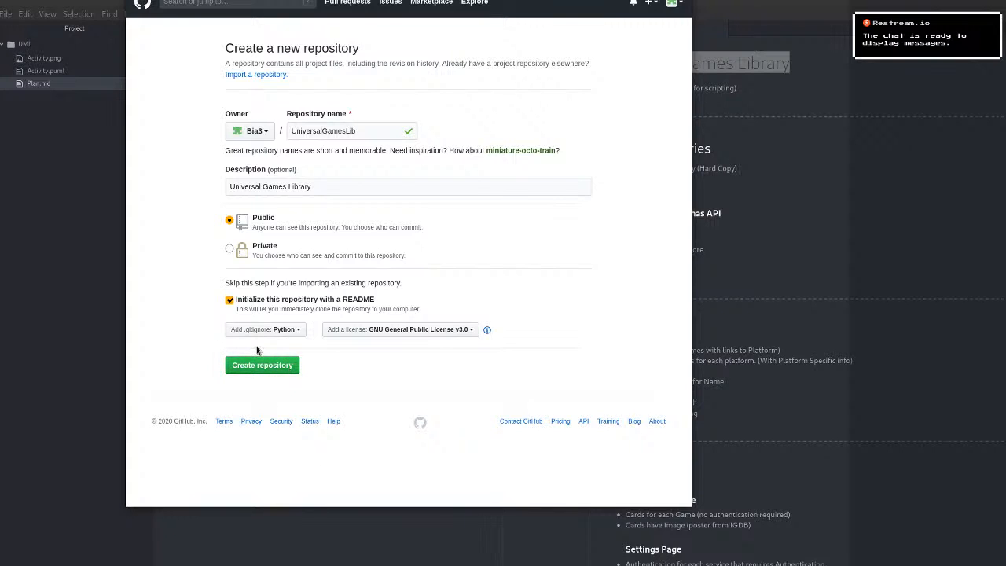
click(262, 370)
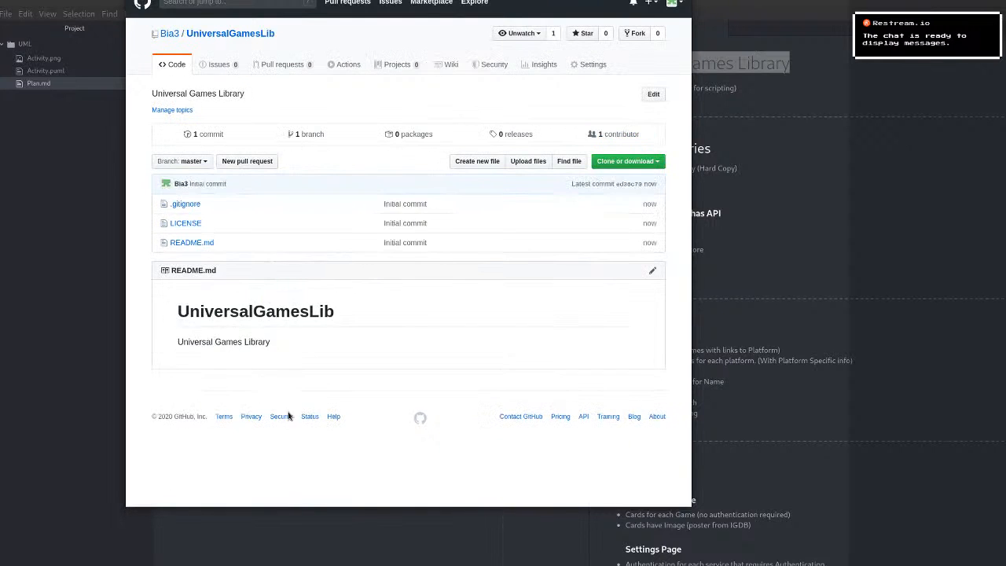
Open the new repository's README.md for editing and look over the page.
click(652, 270)
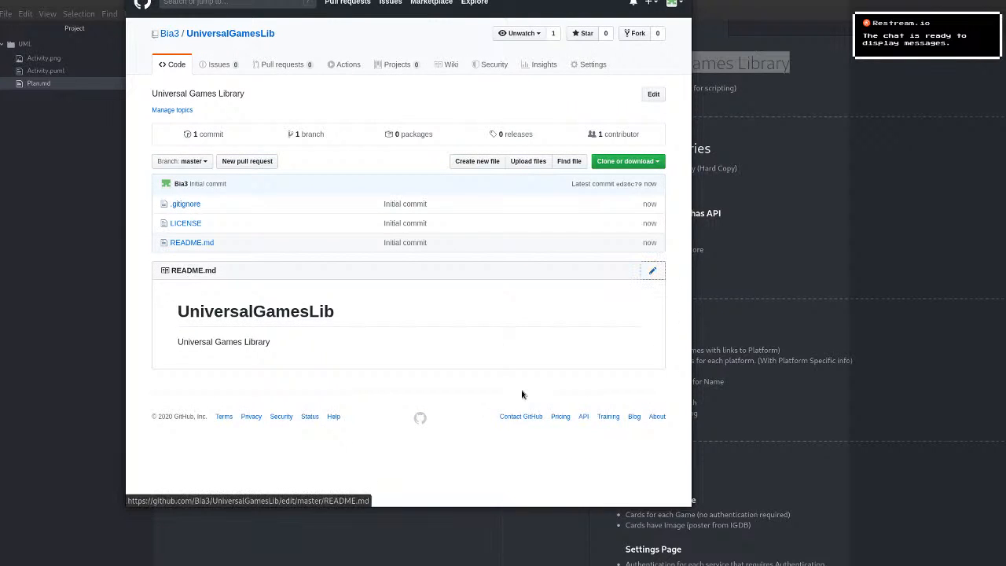
scroll(352, 341, down, 3)
scroll(351, 337, up, 3)
Return to the plan in Atom and add the bullets "Check Key (Humble)" and "Claim Keys" to the Scripting section.
click(84, 296)
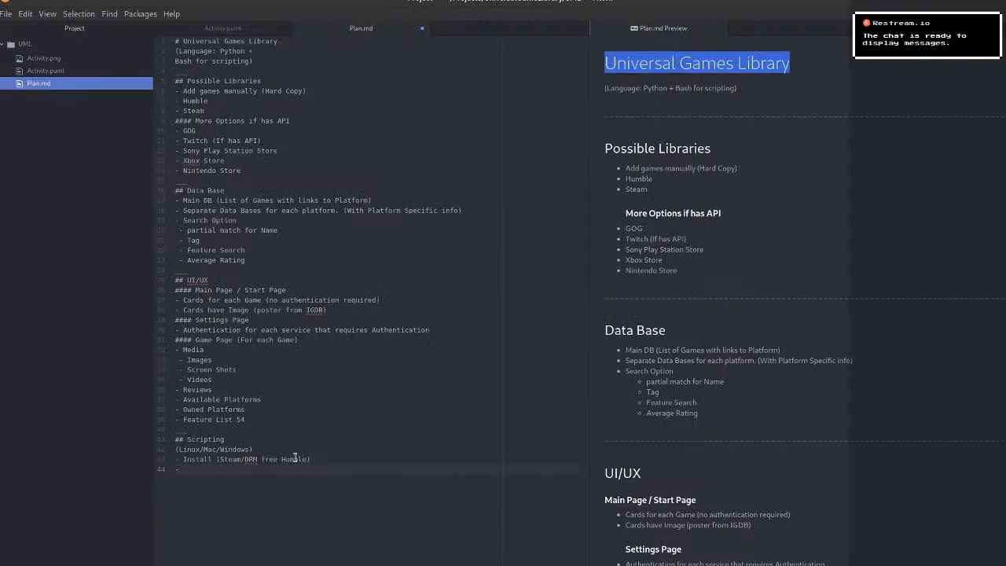
drag(221, 469, 171, 42)
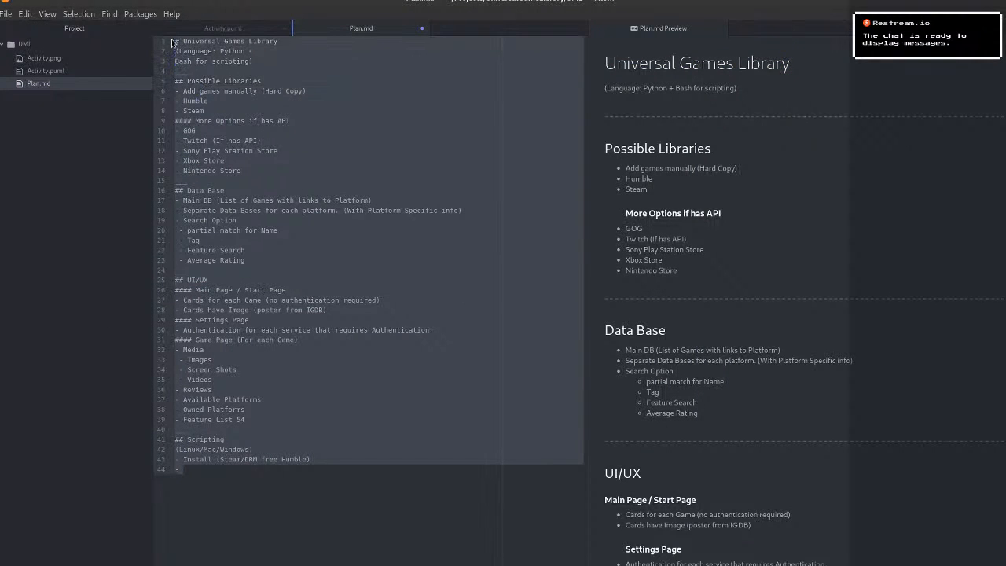
click(213, 495)
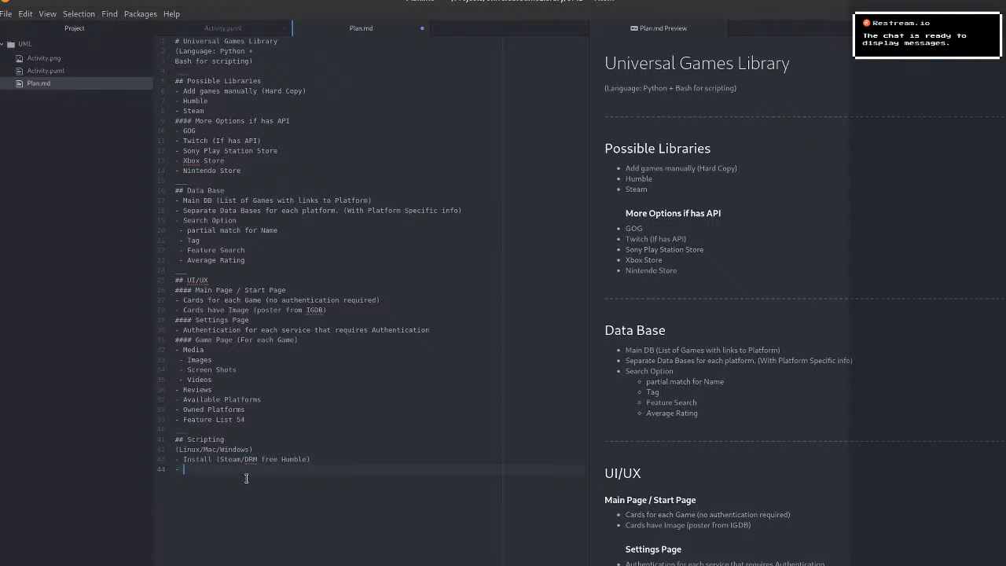
text(heck Key (Humble)
key(Return)
key(BackSpace)
key(Return)
text(-)
text(Claim Keys)
Insert an empty line after the "Feature List 54" bullet at the end of the Game Page section.
key(Up)
key(Up)
key(Up)
key(Up)
key(Up)
key(Up)
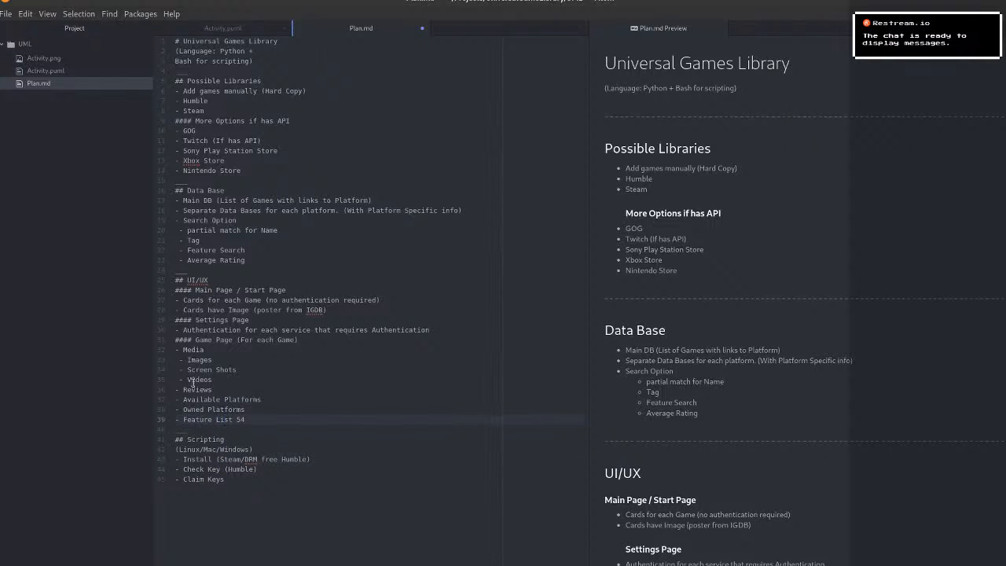
click(270, 407)
click(270, 421)
key(Return)
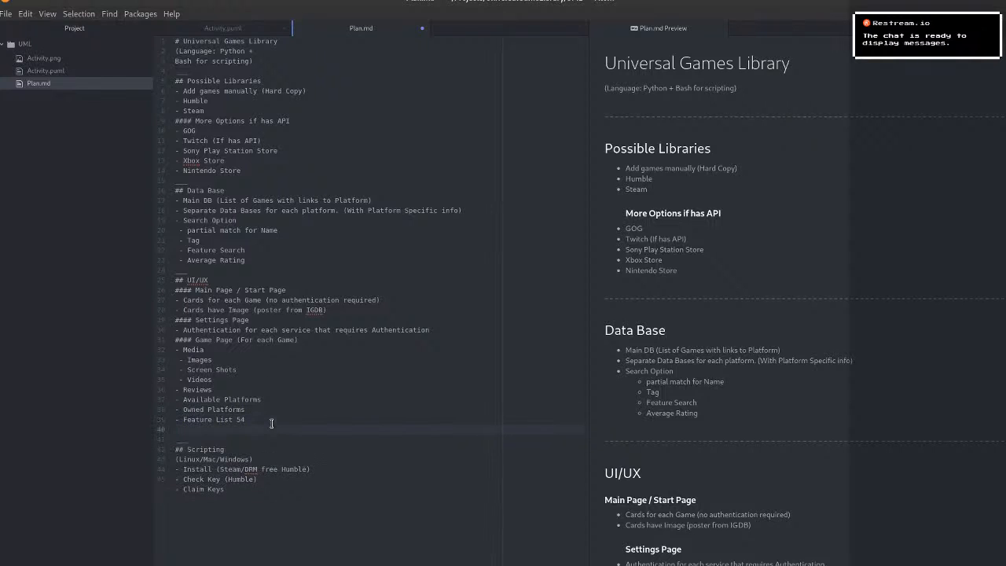
Enter a level-four Markdown heading for the Platform Page on the empty line.
text(####P)
key(Escape)
key(BackSpace)
key(BackSpace)
text(PLatform )
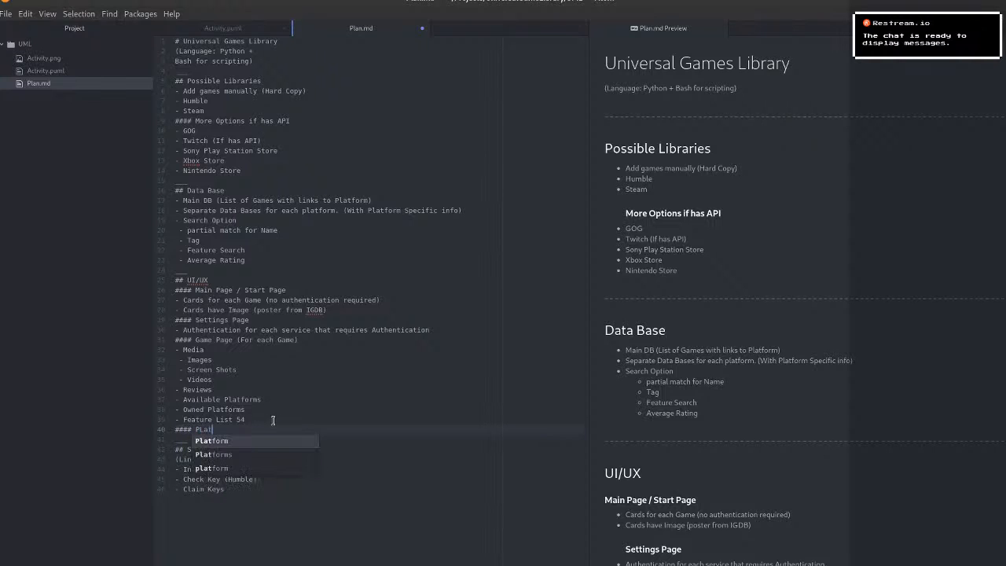
text(Pa)
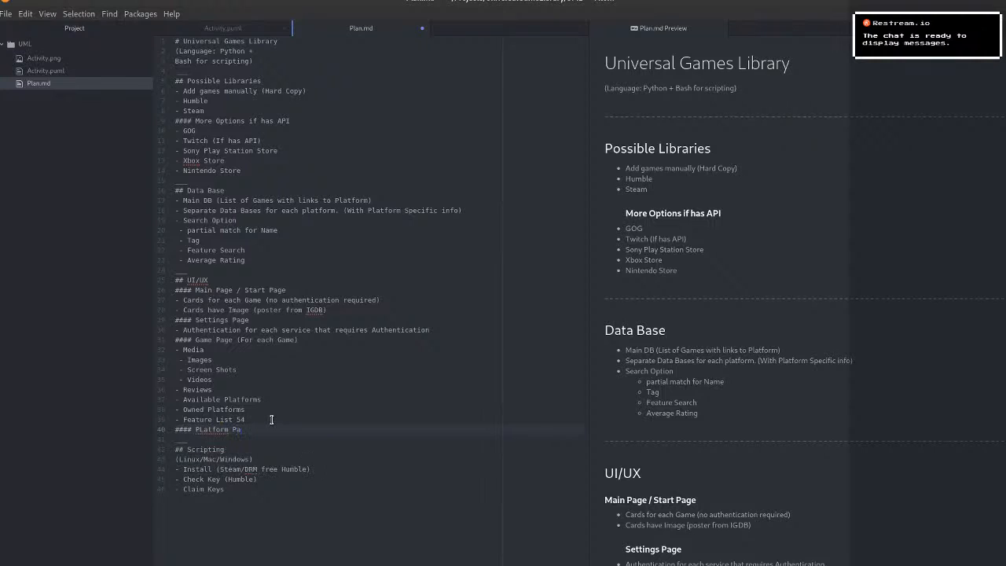
text(ge)
Correct the capitalization in the new heading so that it reads "Platform Page".
key(Left)
key(Left)
key(Left)
key(BackSpace)
text(l)
Add the bullet "Used for Owned Platforms" under the Platform Page heading.
key(Return)
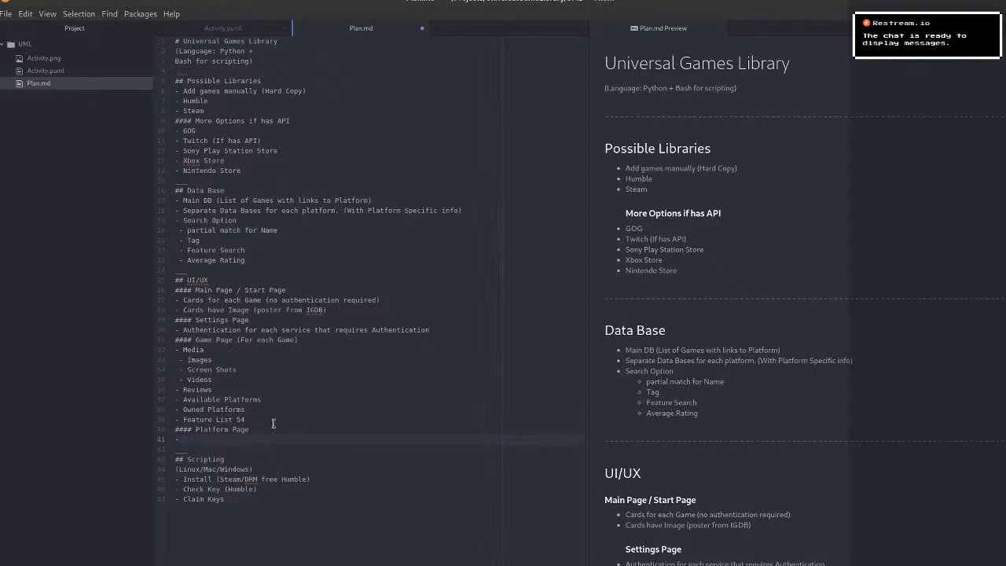
text(Used for Owned Platforms)
Begin a second Platform Page bullet with the words "Platform specific".
key(Return)
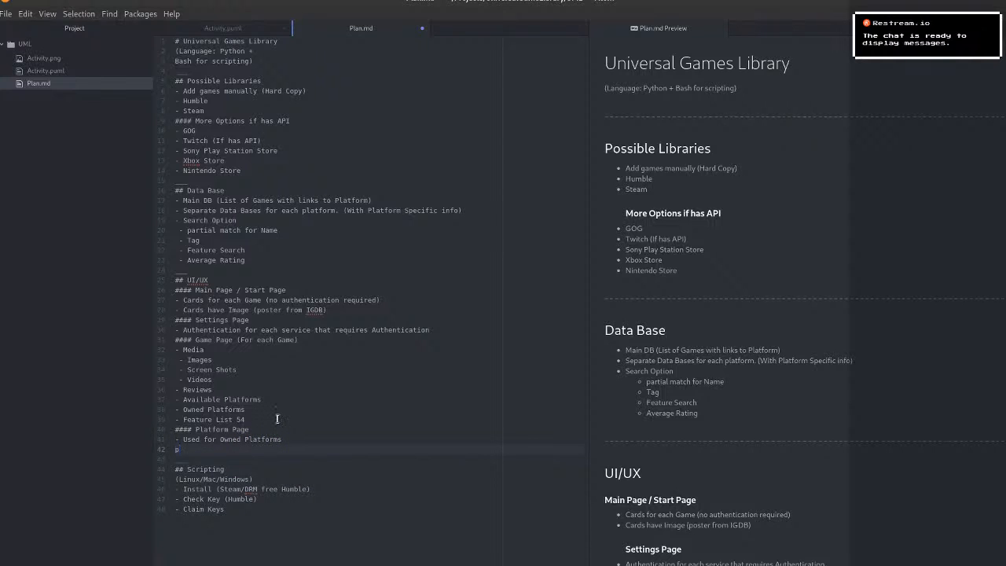
text(- Pla)
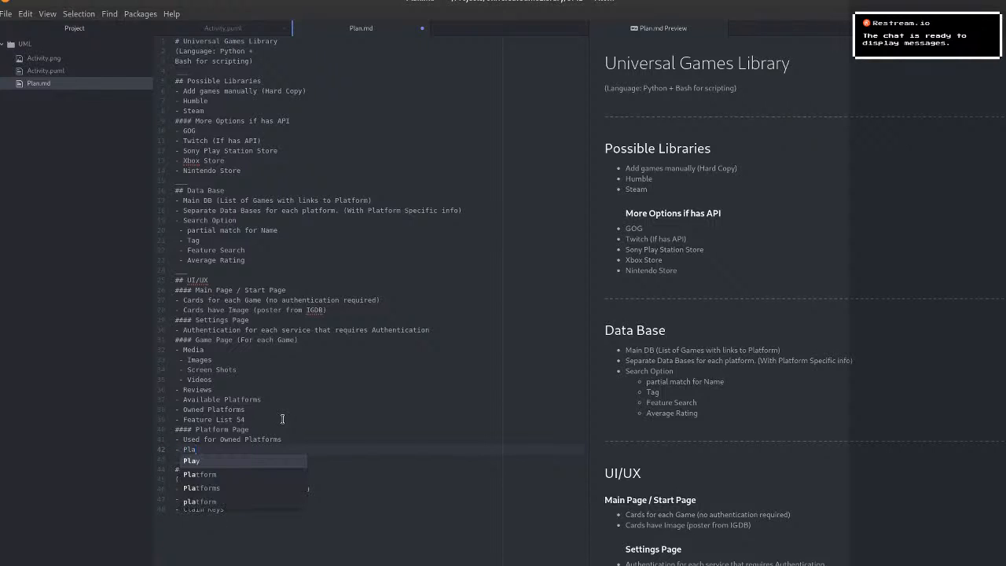
text(tform s)
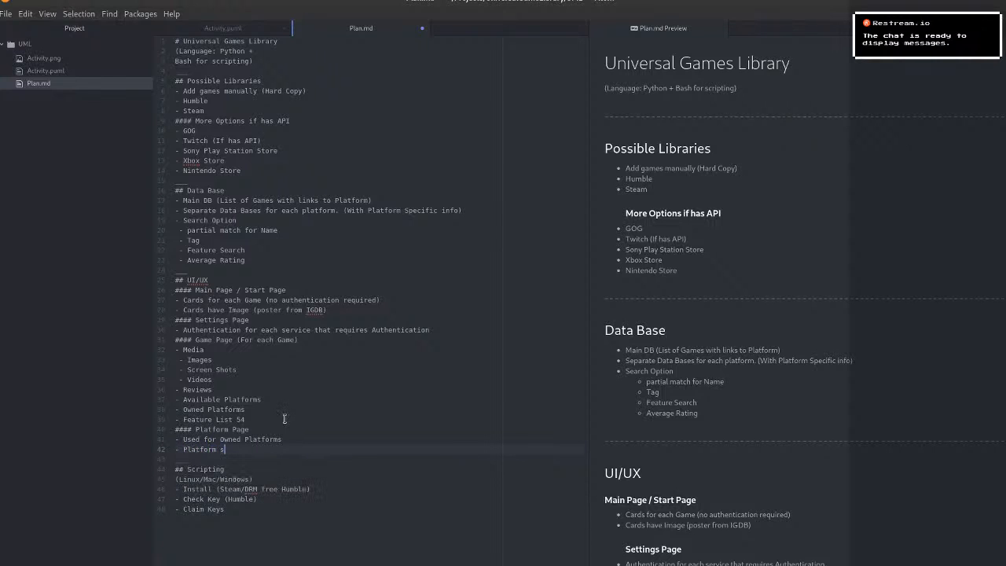
text(pece)
text(fic)
Fix the misspelled last word to "Specific" and complete the bullet as "Platform Specific Info".
key(Left)
key(Left)
key(Left)
key(Left)
key(Left)
key(Left)
key(BackSpace)
text(i)
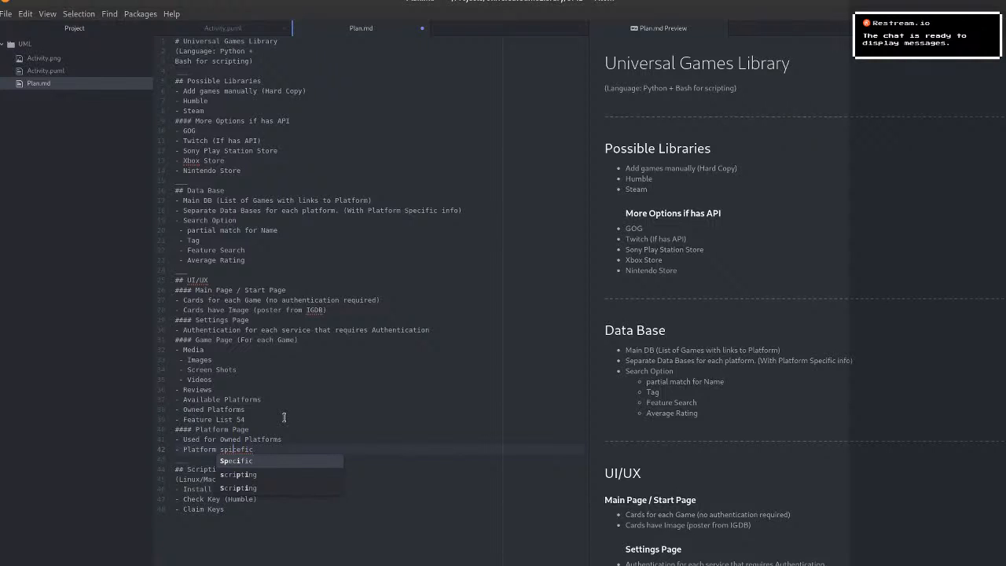
key(Tab)
key(shift+Right)
key(shift+Right)
key(shift+Right)
key(shift+Right)
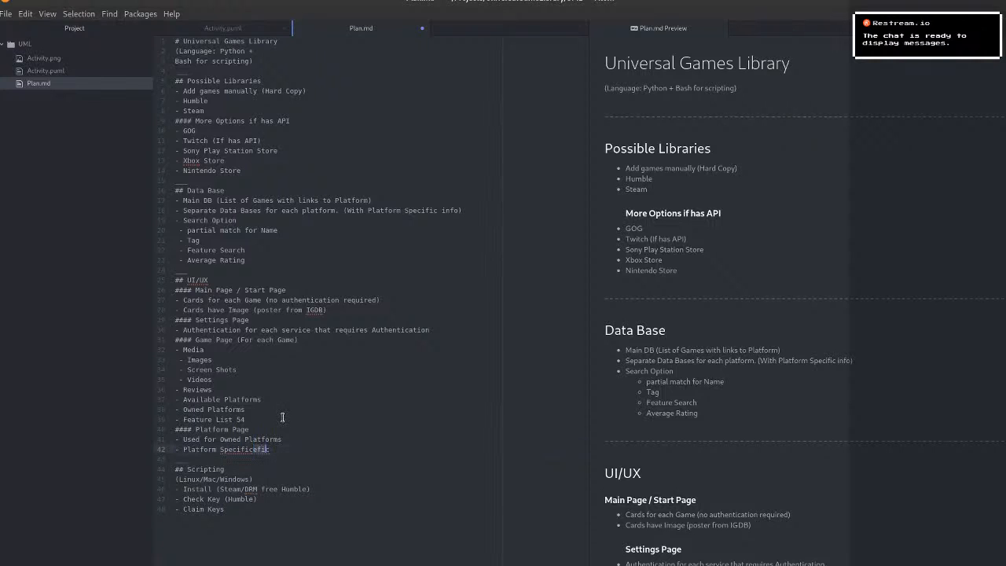
key(BackSpace)
text(Info)
key(Escape)
key(Down)
Add nested bullets "Steam", "Humble" and "Hard Copy" under "Platform Specific Info".
click(278, 450)
key(Return)
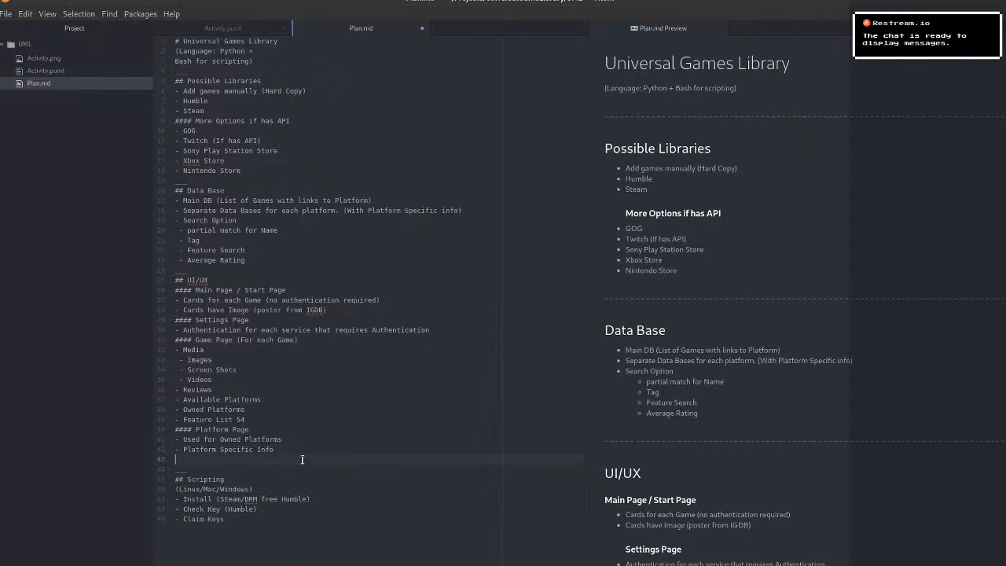
text(- Steam)
key(Return)
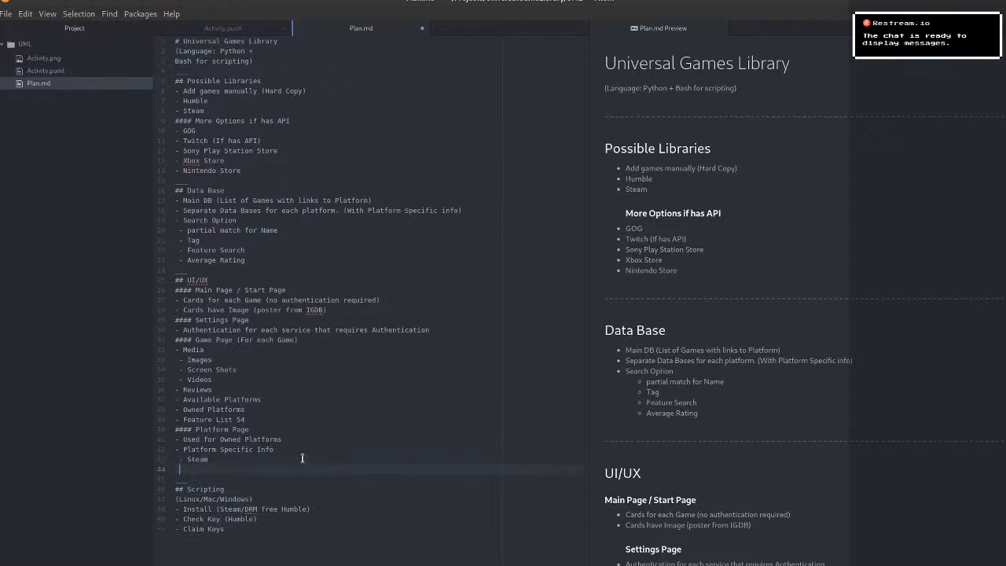
text(-H)
key(BackSpace)
text(Humbe)
key(BackSpace)
text(le)
key(Return)
text(- Hard Copy)
Add a further indented bullet "manually add info" under the "Hard Copy" bullet.
key(Return)
key(BackSpace)
key(Up)
key(Down)
key(Return)
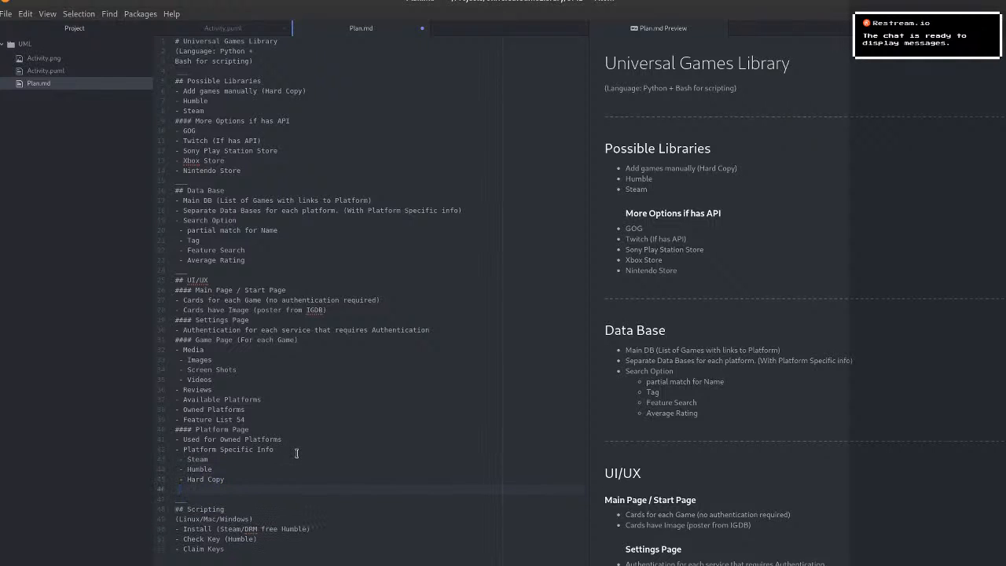
key(Tab)
text(anu)
key(BackSpace)
text(n)
key(BackSpace)
text(u)
key(Tab)
text(add info)
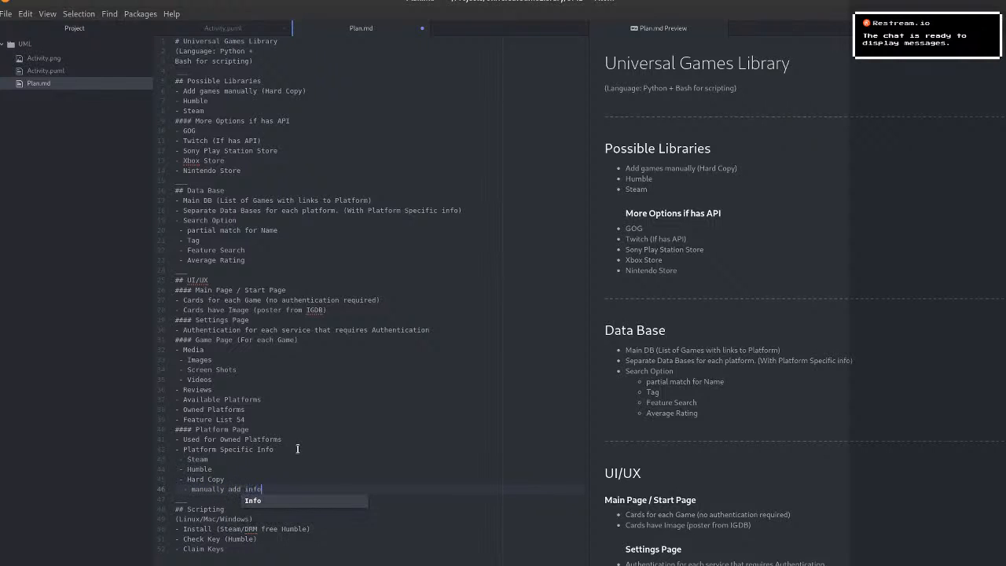
Add an indented bullet "key/Platform" under the "Humble" bullet in the Platform Page section.
key(Up)
key(Home)
key(Return)
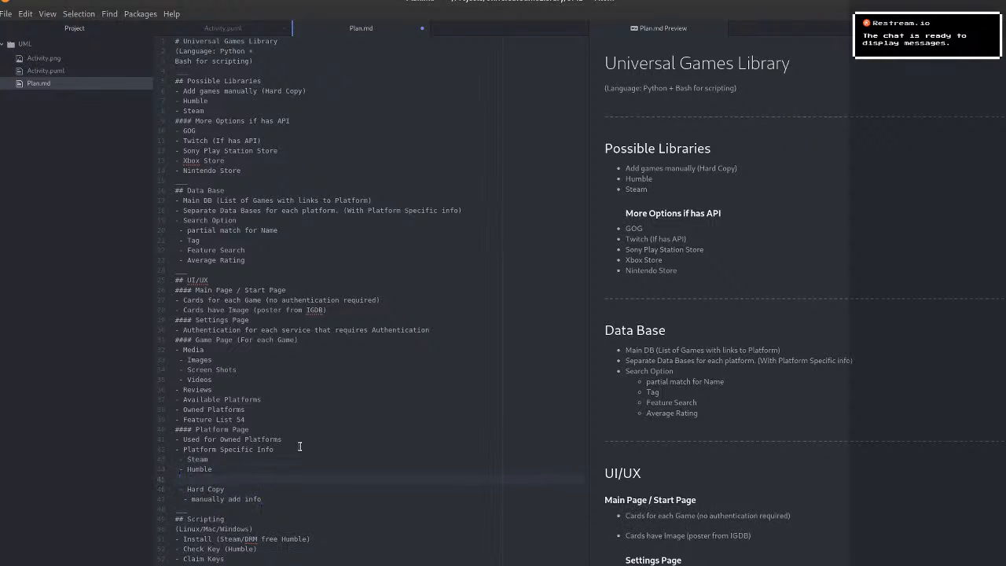
text(- Key)
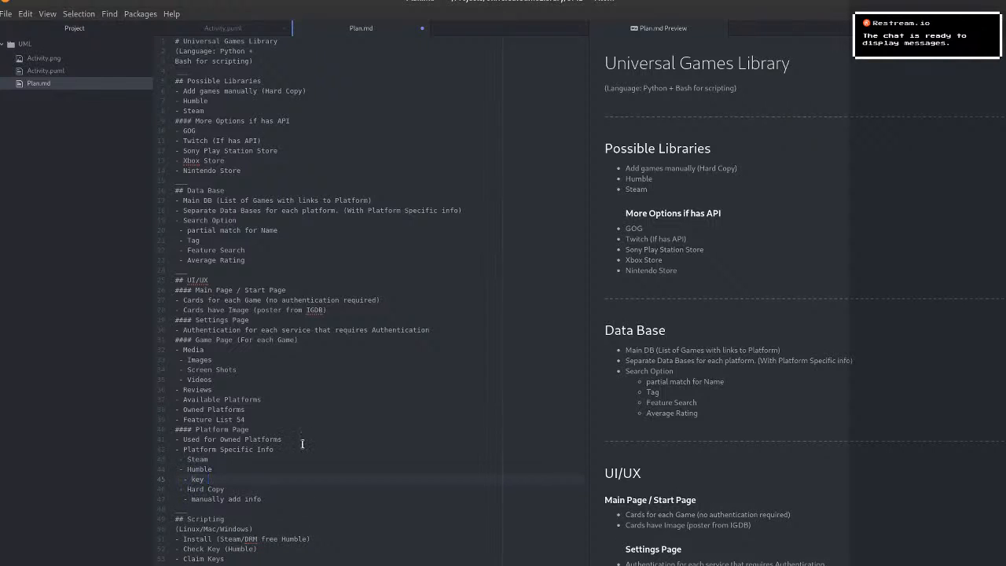
text(/plat)
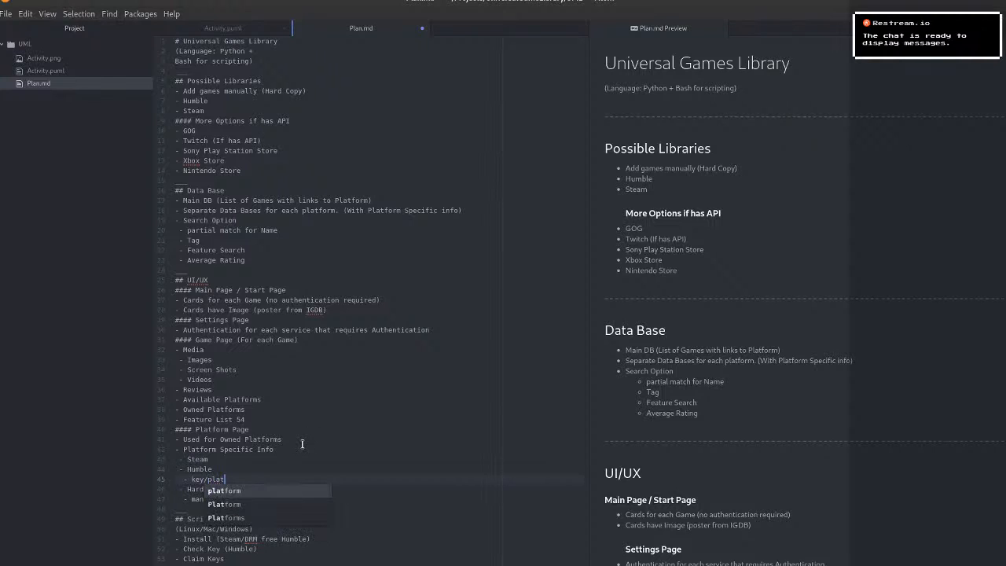
text(for)
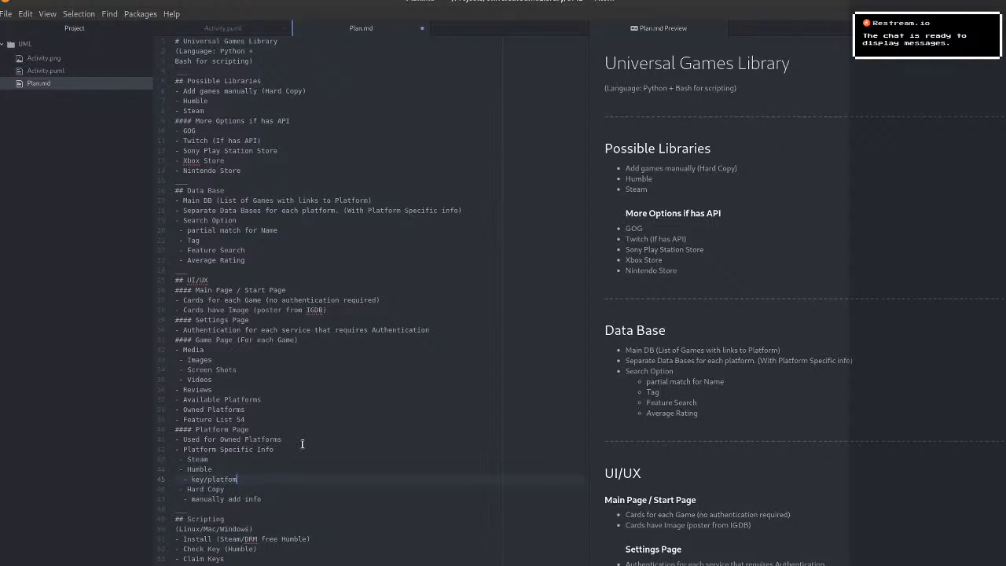
text(m)
key(Down)
key(Up)
key(Return)
Add an indented bullet "Platform" under the "Steam" bullet and start another empty bullet below it at the same level.
key(Up)
key(Up)
key(Return)
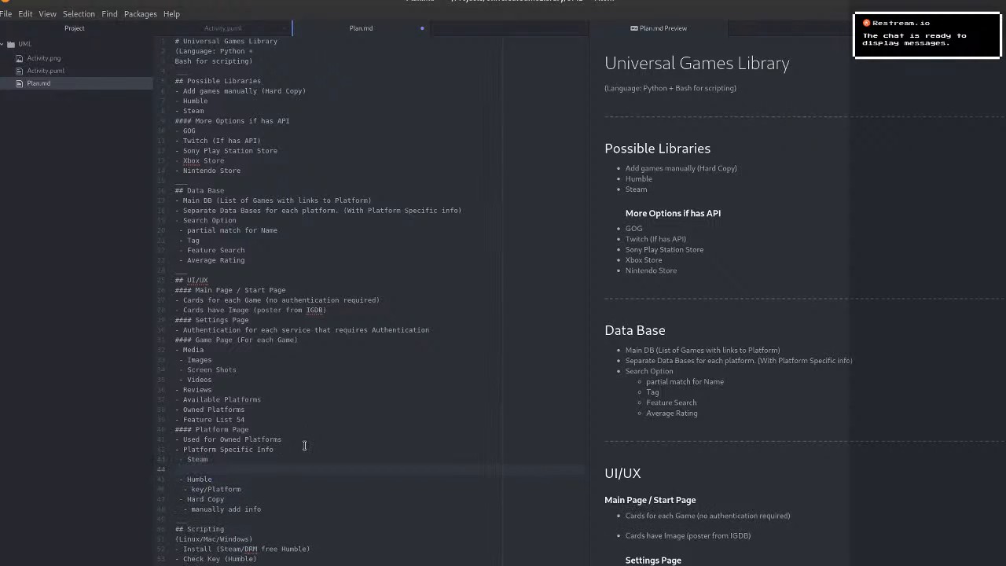
text(-)
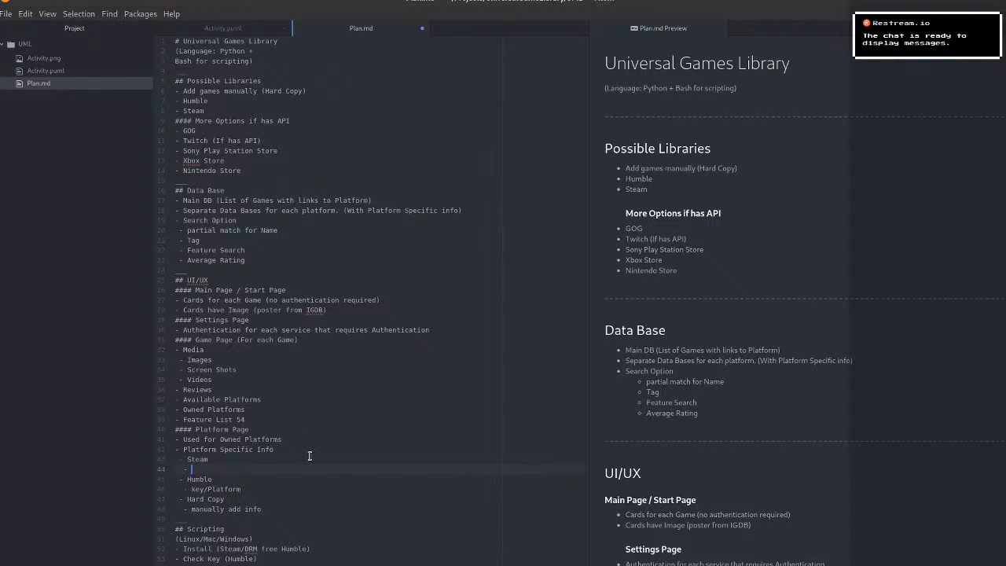
text(PLa)
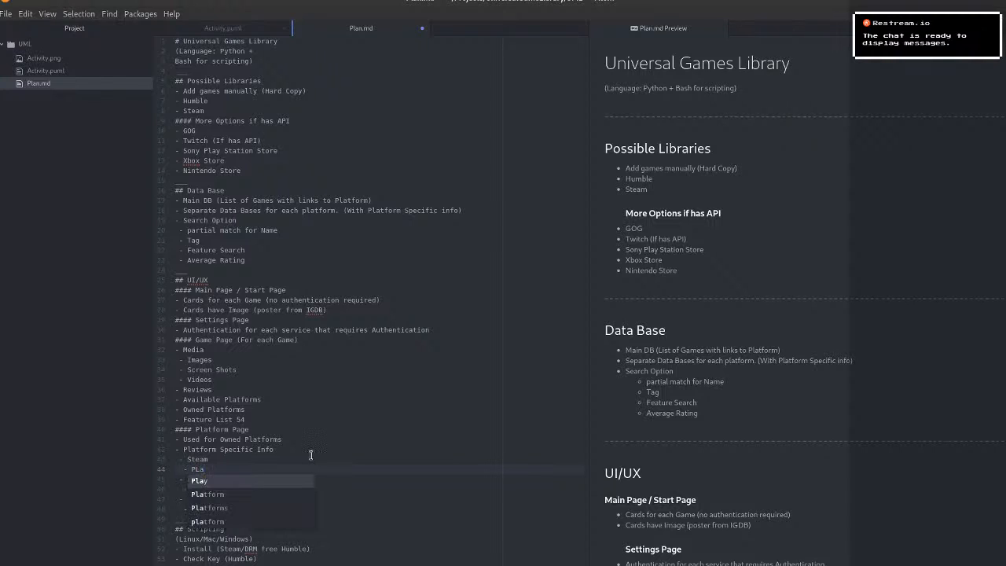
text(tfom)
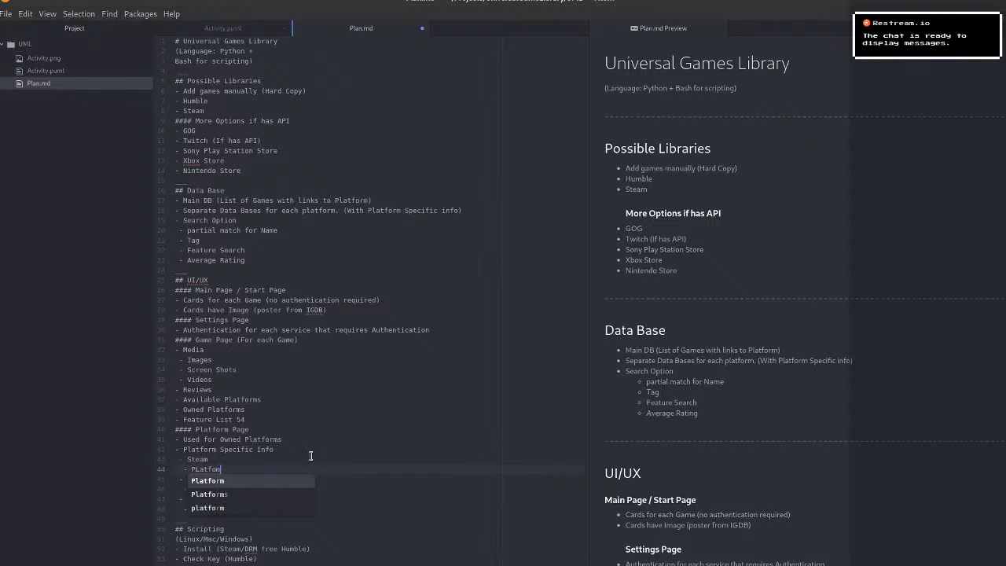
key(Return)
key(Return)
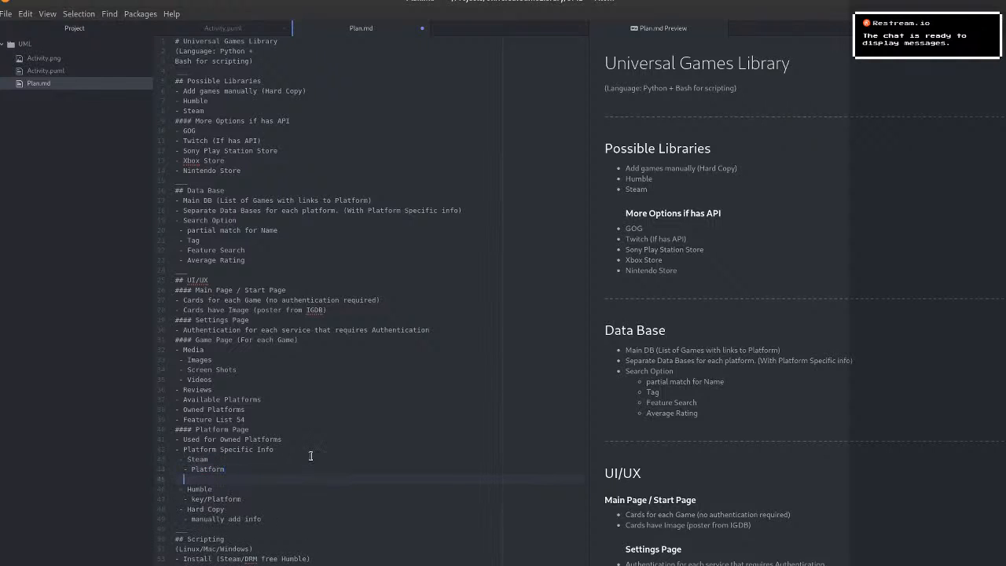
text(-)
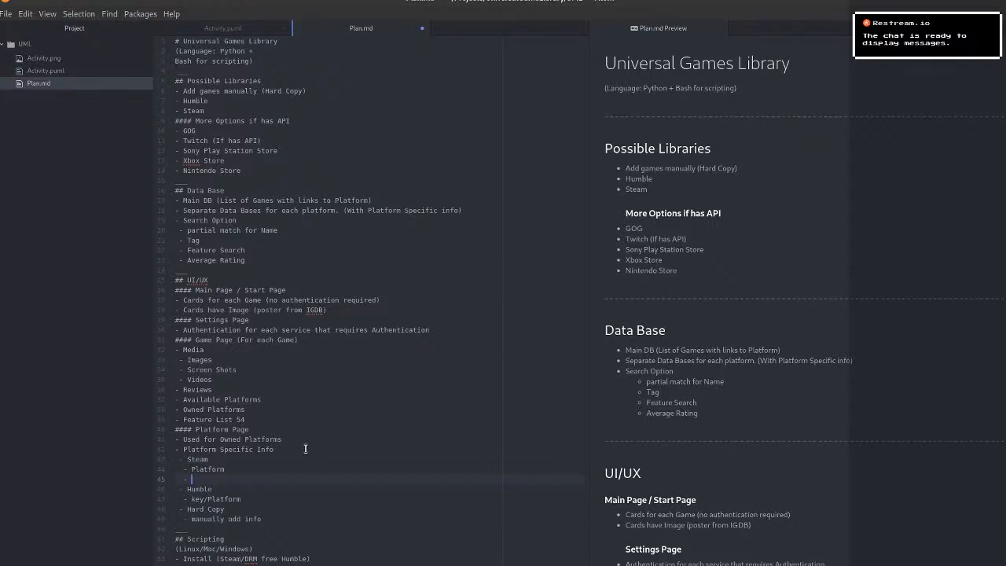
Add the bullets "Rating" and "Store page links" below "Platform" in the Steam list.
text(Rating)
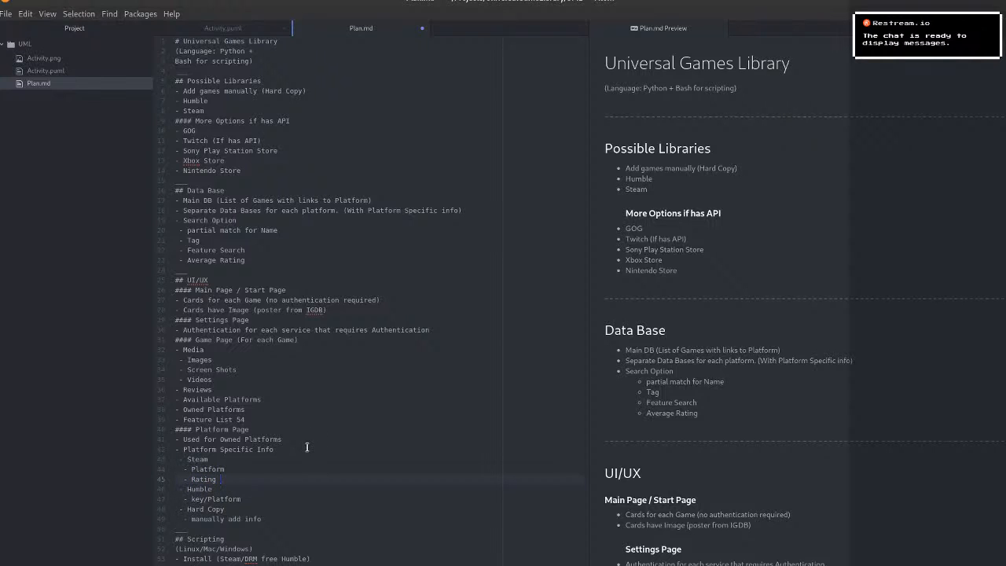
key(Return)
text(- Store )
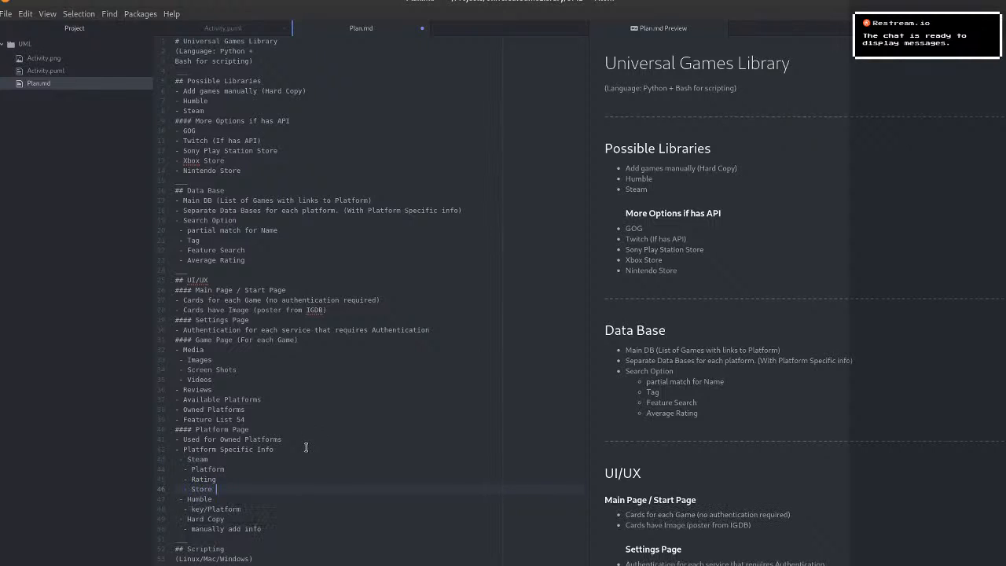
text(page links)
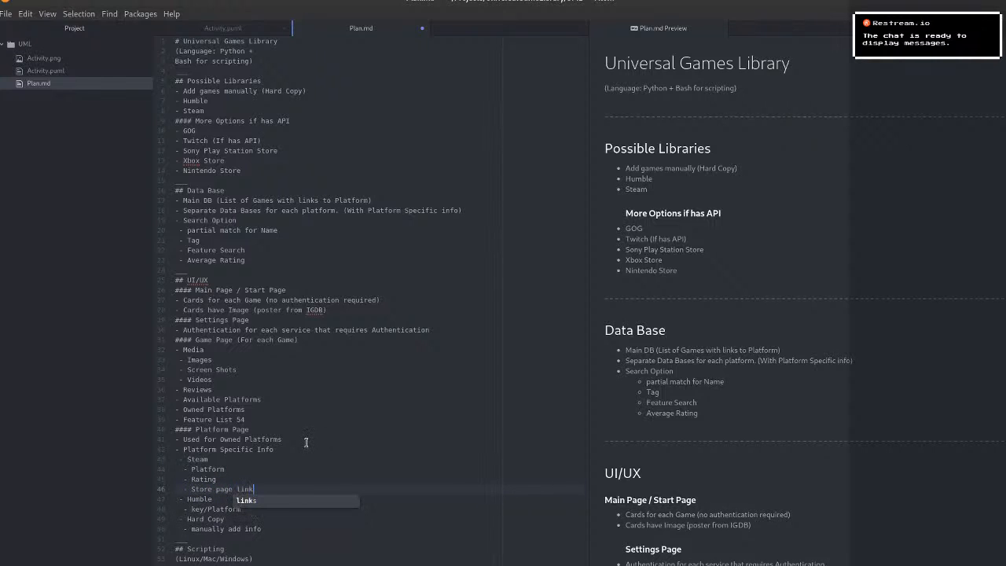
Insert a bullet "Any Script Options" above "Platform Specific Info" in the Platform Page section.
key(Up)
key(Up)
key(Up)
key(Up)
key(Up)
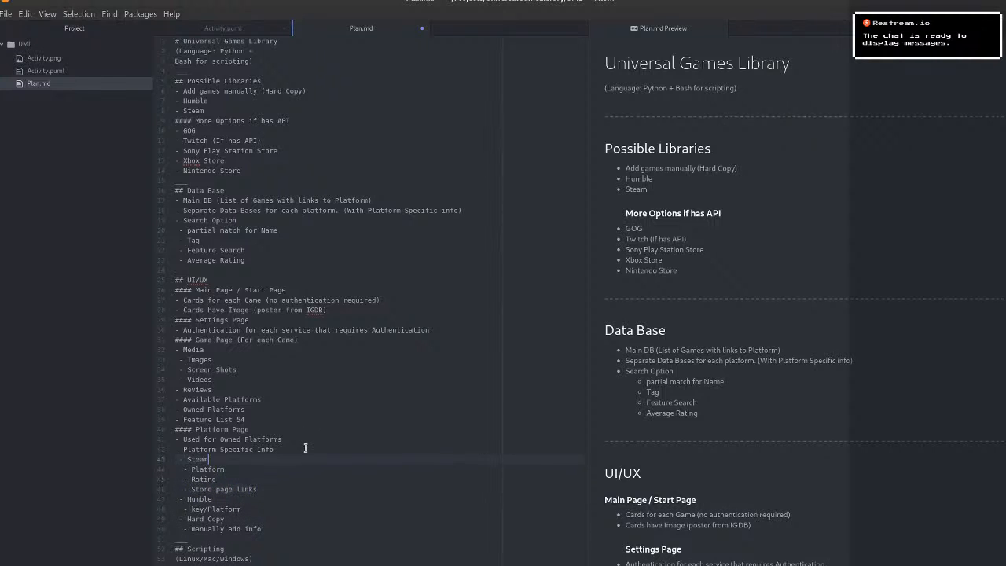
key(End)
key(Return)
text(- Any Scrip)
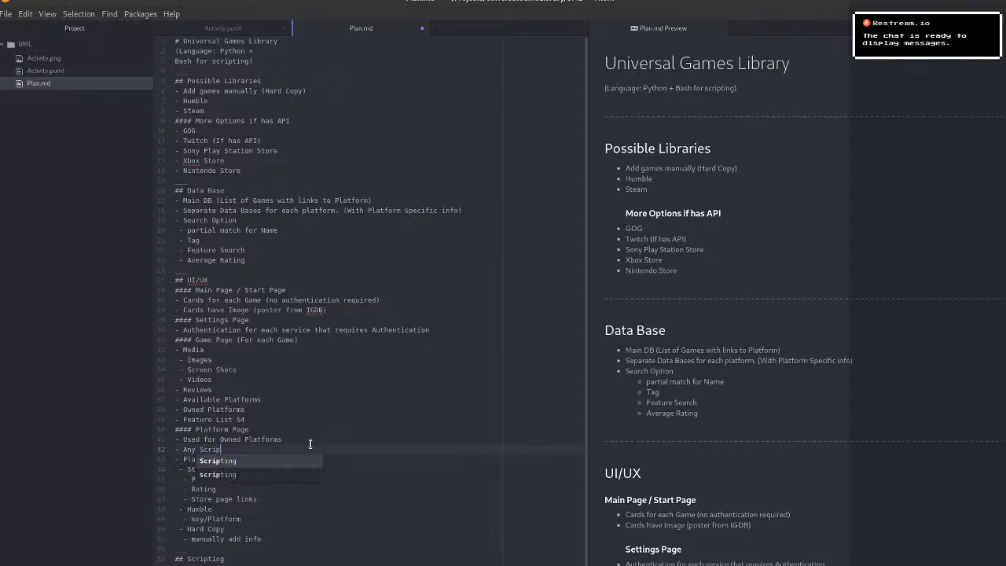
text(ting Optin)
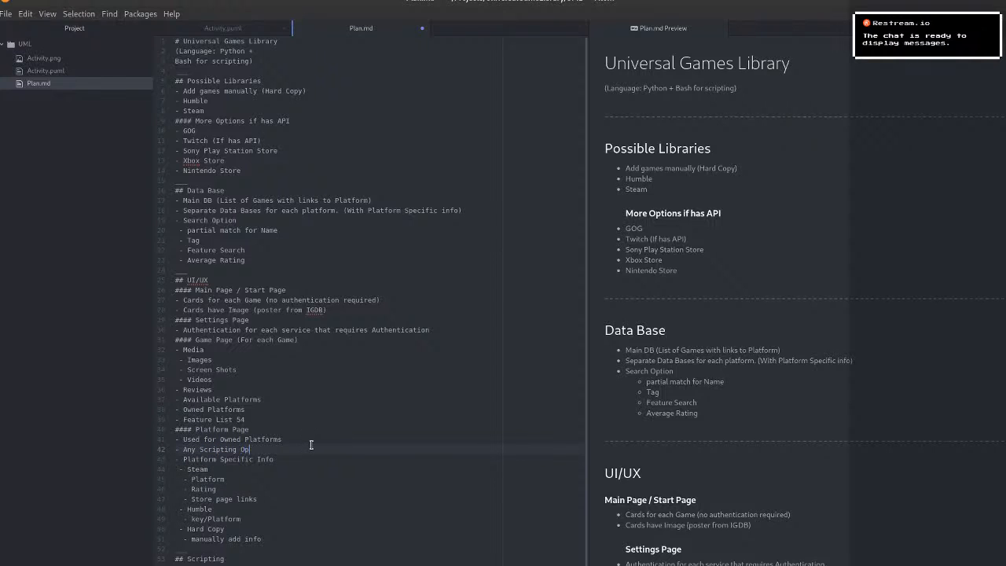
key(BackSpace)
key(BackSpace)
key(BackSpace)
key(BackSpace)
key(BackSpace)
key(BackSpace)
key(BackSpace)
key(BackSpace)
key(BackSpace)
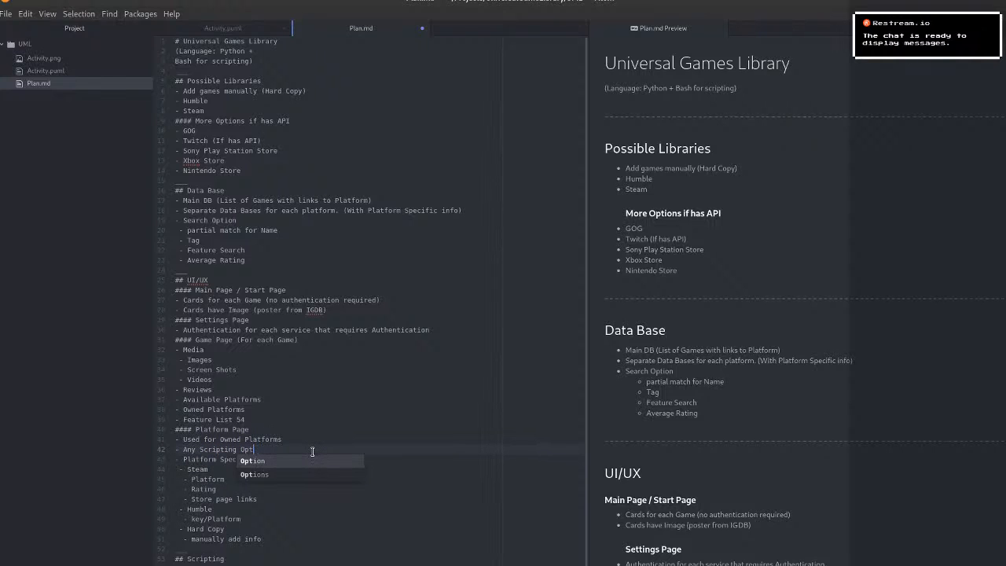
text(Optioons)
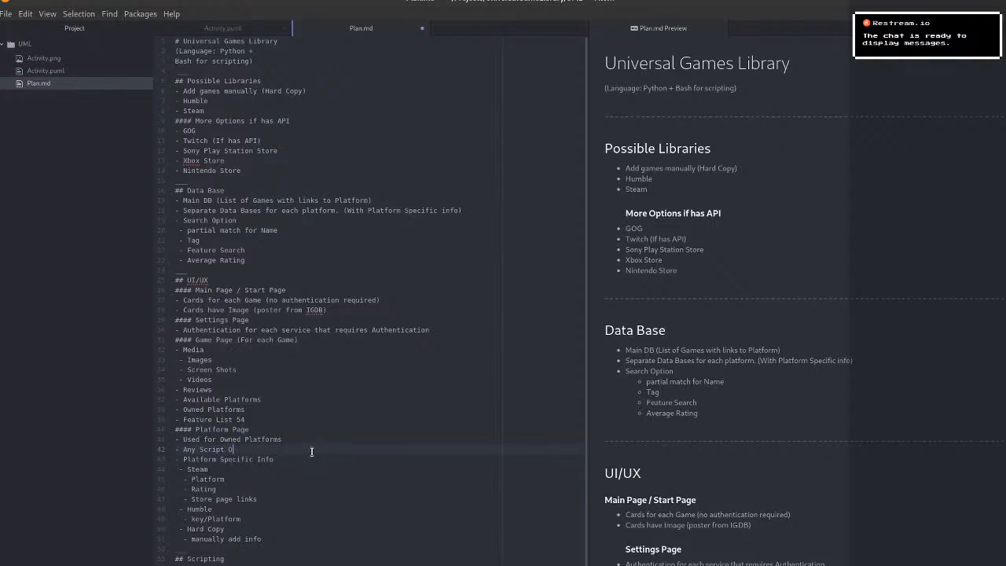
key(Left)
key(Left)
key(BackSpace)
key(Down)
key(Down)
Copy the entire Markdown text of Plan.md.
scroll(318, 502, down, 1)
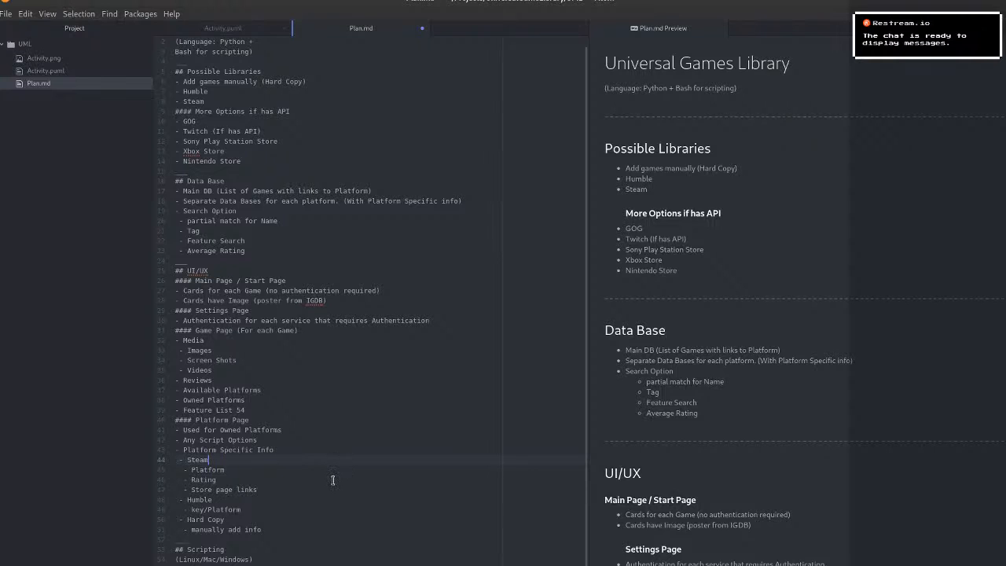
scroll(329, 470, up, 1)
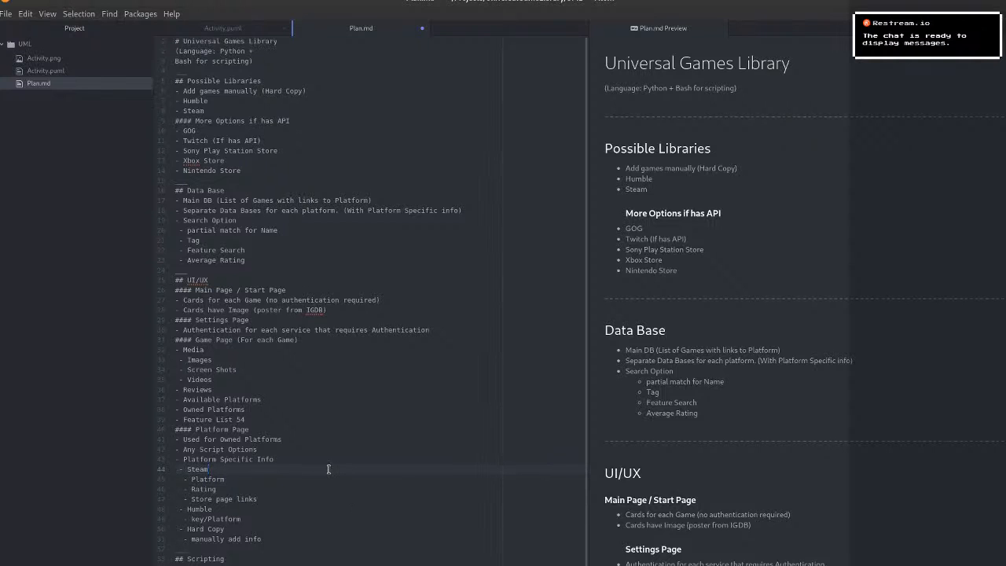
drag(174, 40, 241, 554)
right_click(241, 554)
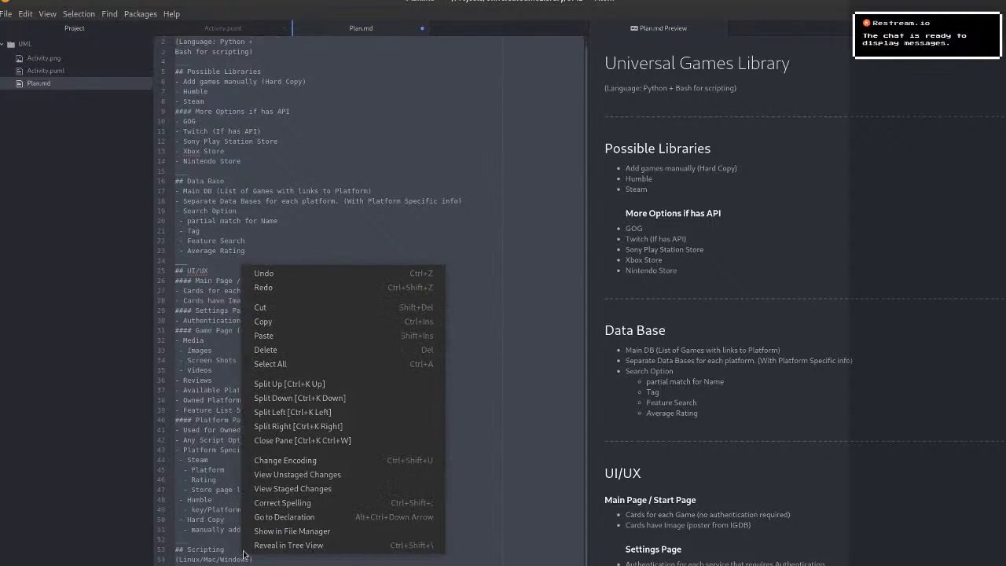
click(308, 321)
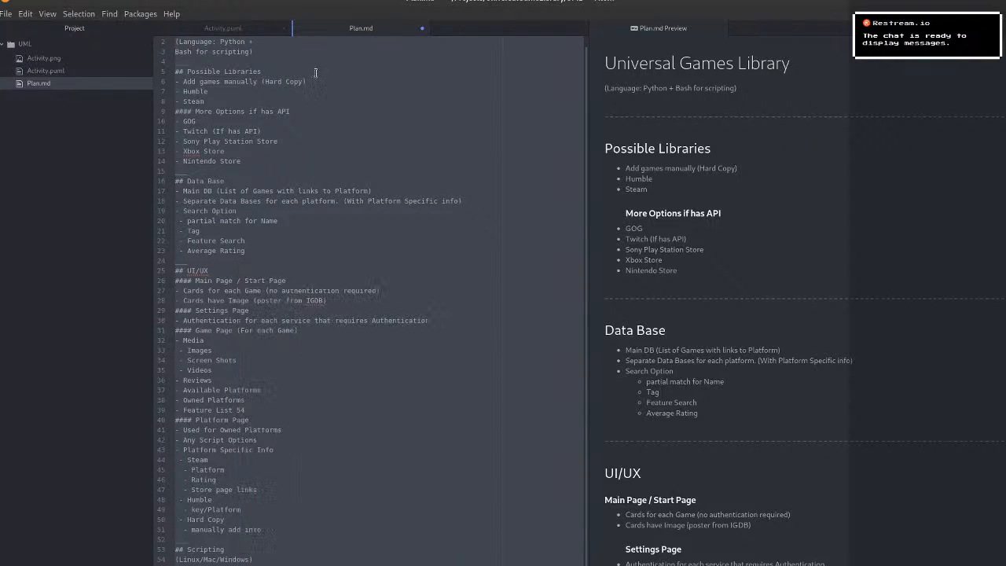
Switch to GitHub, replace the whole README.md content with the copied plan, and commit it directly to the master branch.
key(alt+Tab)
click(274, 254)
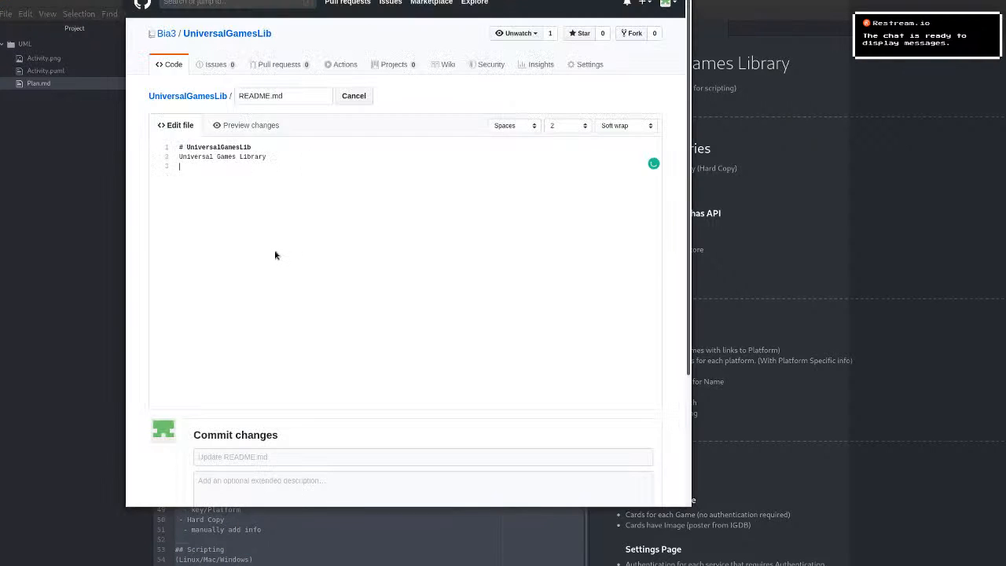
drag(215, 195, 161, 128)
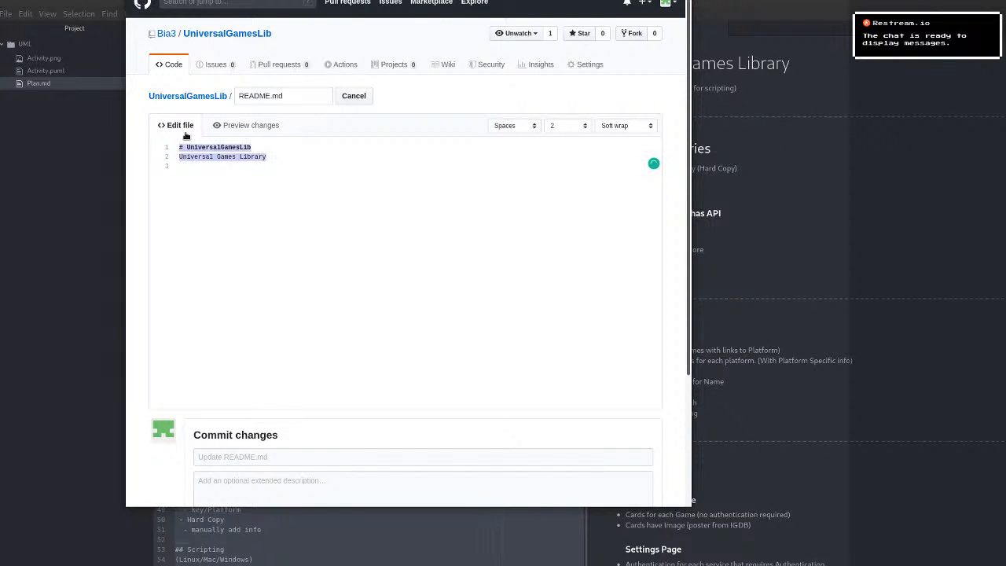
key(ctrl+v)
scroll(447, 260, up, 10)
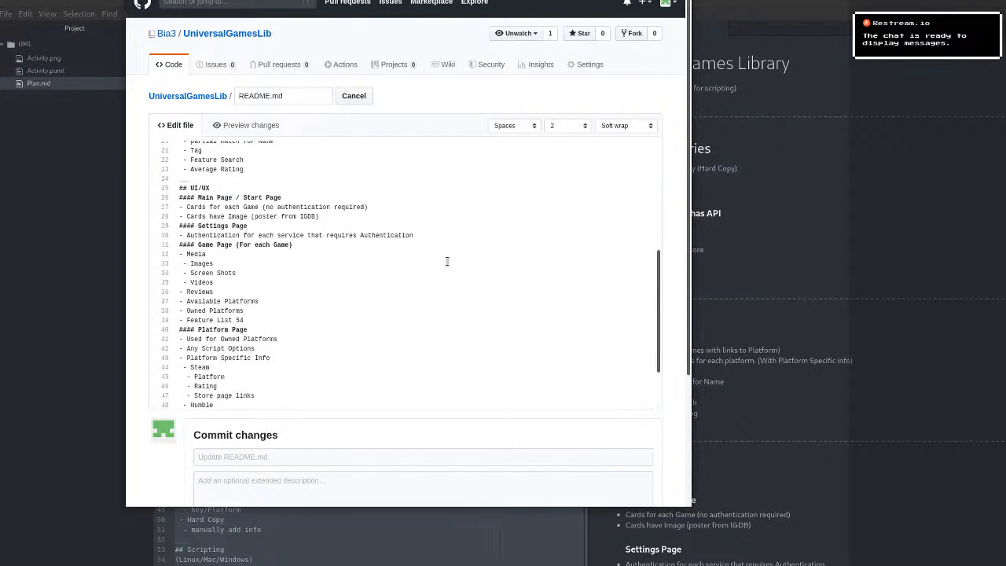
scroll(447, 262, down, 10)
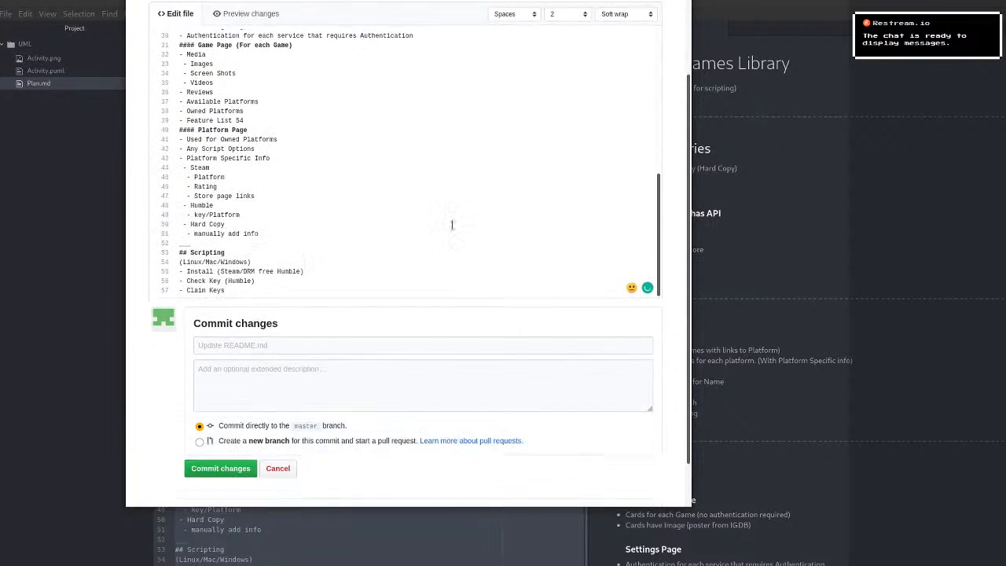
click(233, 416)
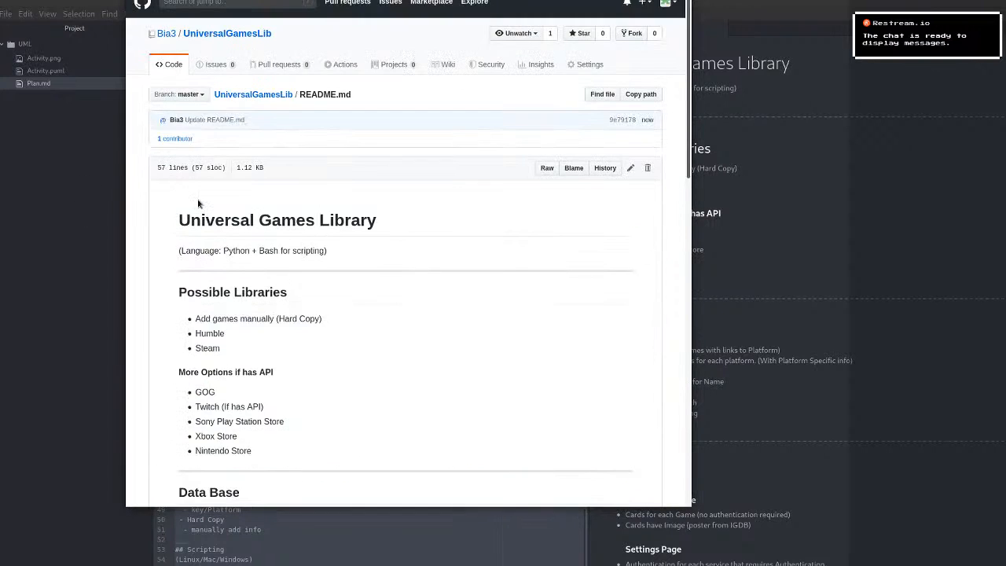
Review the rendered README on GitHub from start to end, and look over Plan.md in the text editor again.
scroll(285, 208, down, 3)
scroll(286, 208, down, 12)
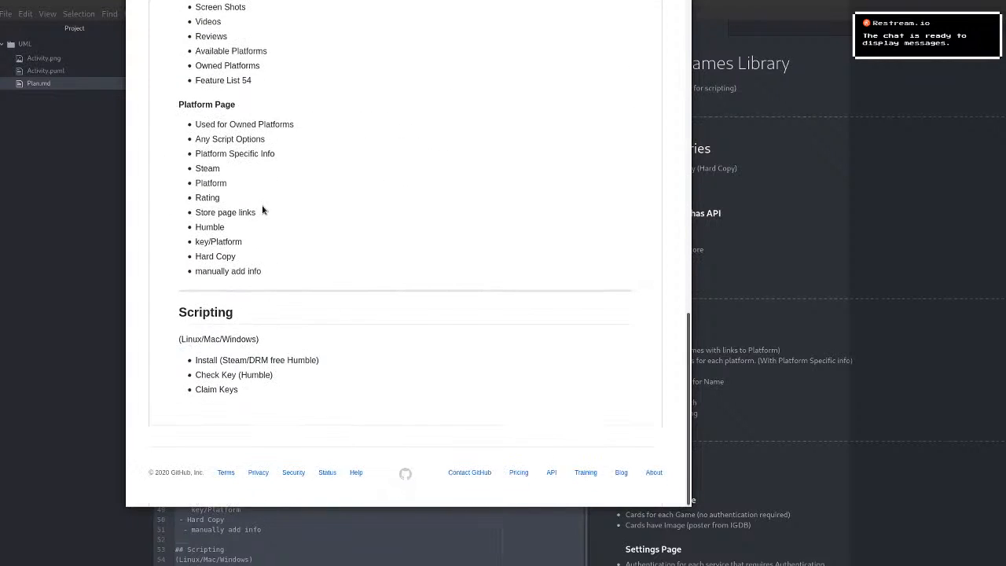
scroll(263, 211, up, 15)
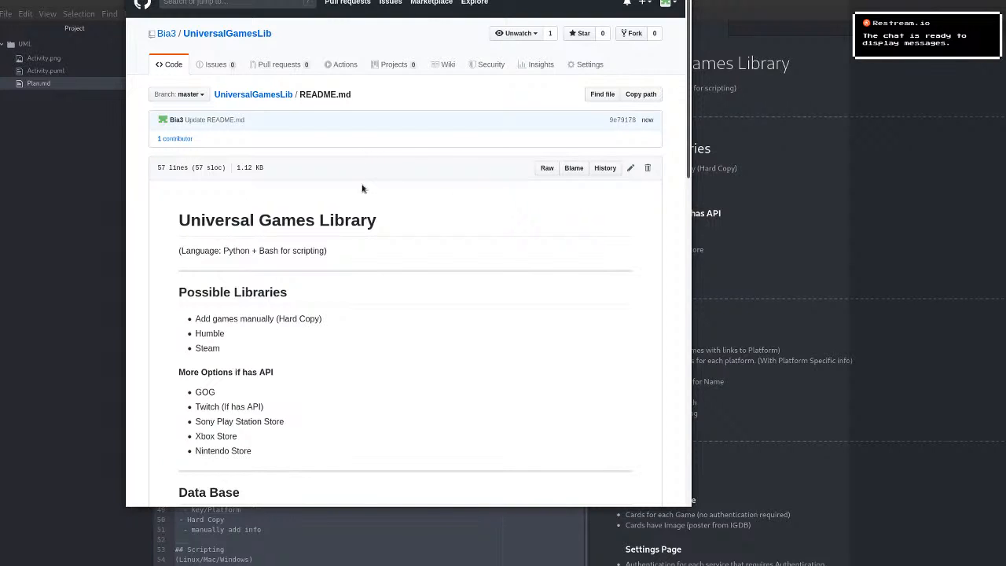
scroll(346, 267, down, 5)
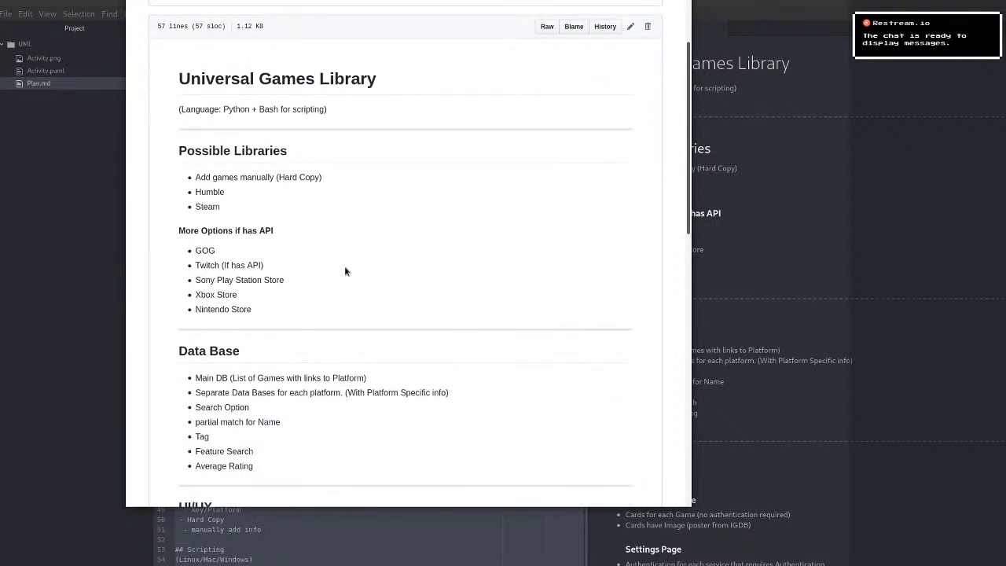
scroll(346, 268, down, 5)
scroll(346, 271, up, 8)
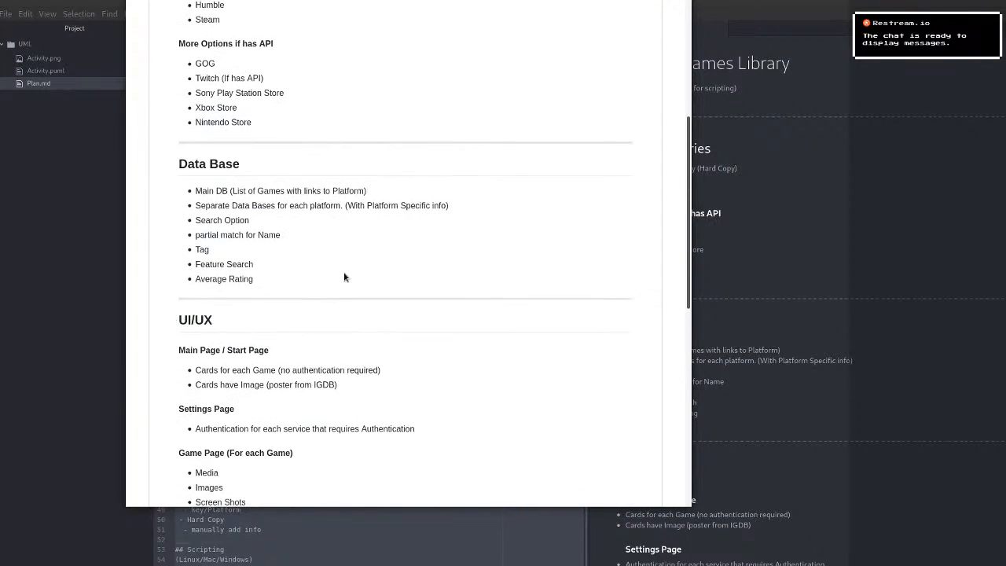
scroll(318, 263, up, 1)
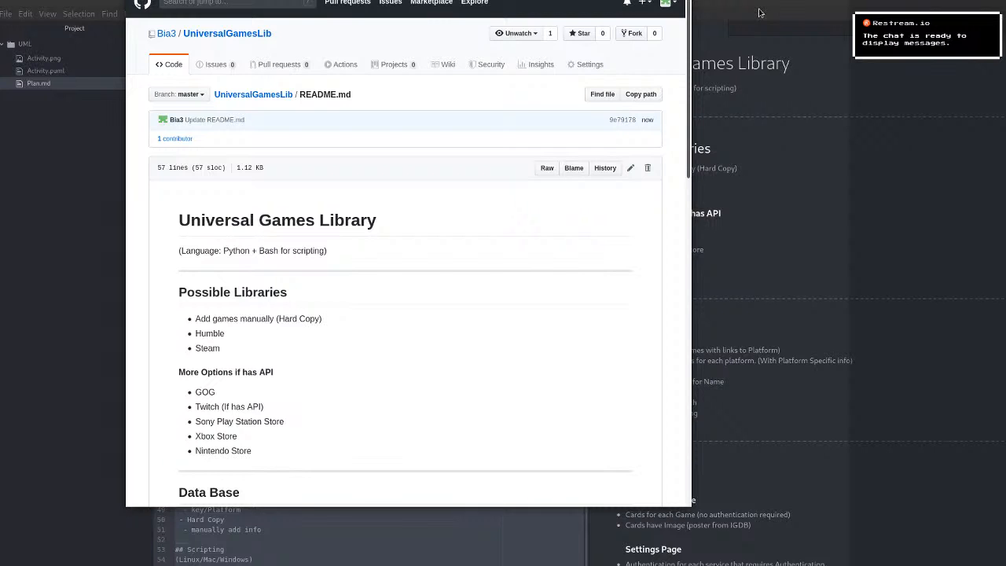
key(alt+Tab)
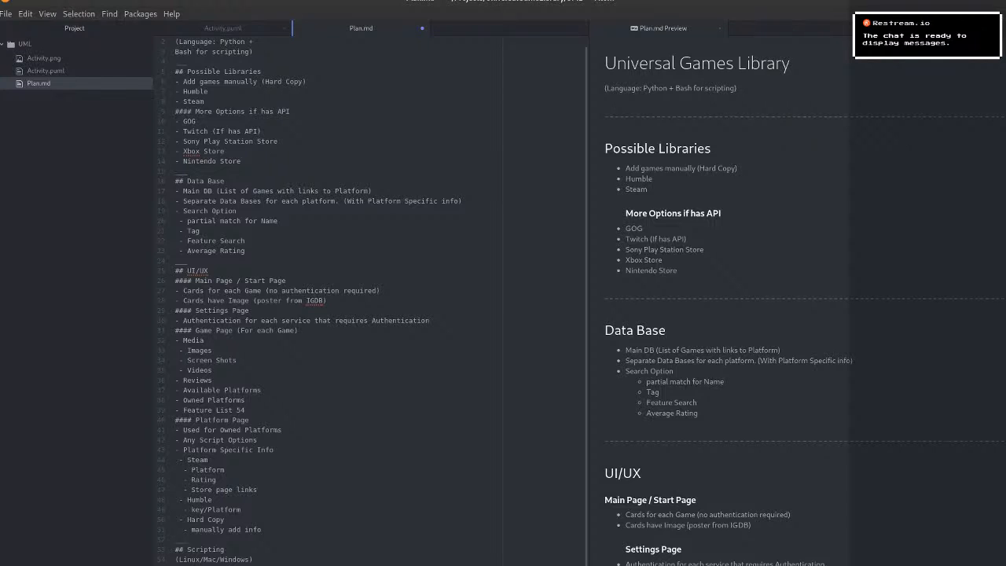
scroll(343, 514, up, 1)
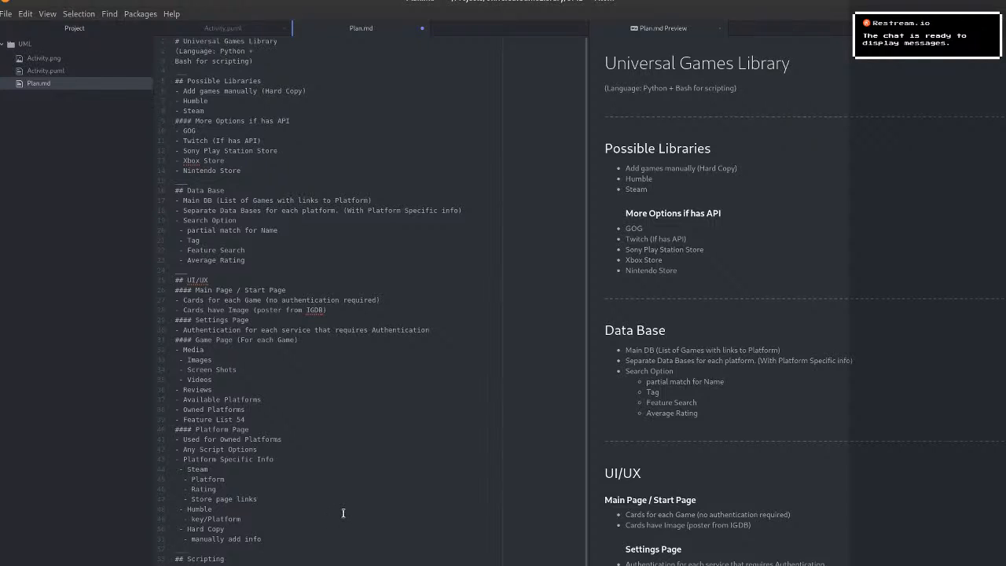
scroll(343, 513, down, 1)
Switch to Adobe XD and create a new design from the Web preset at 1366 × 768.
key(alt+Tab)
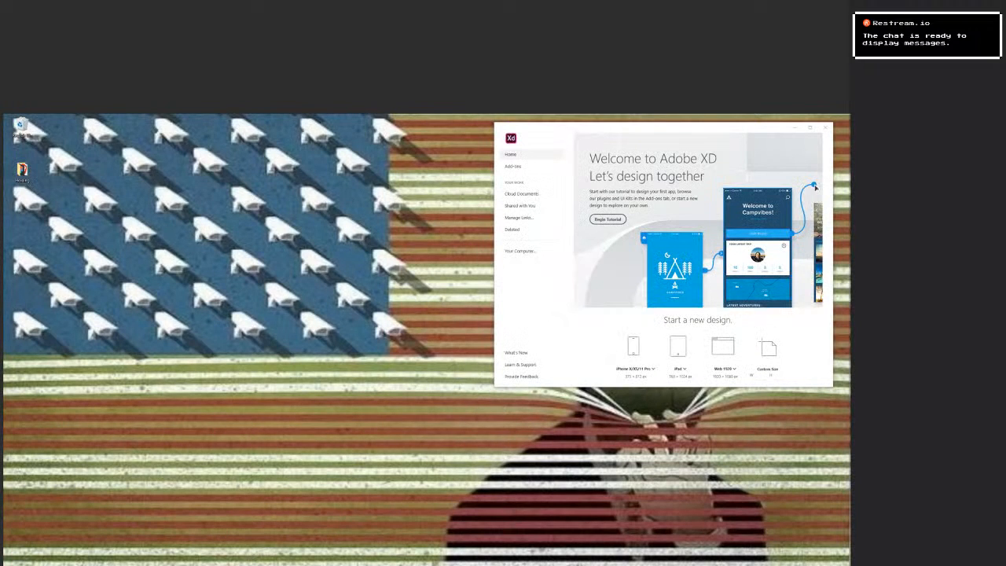
key(super+Up)
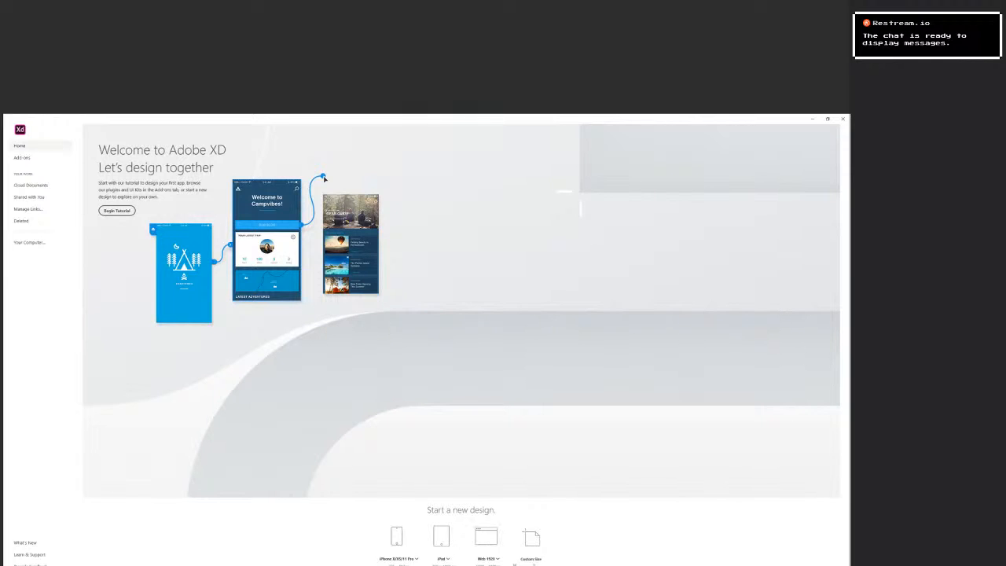
click(497, 559)
click(501, 540)
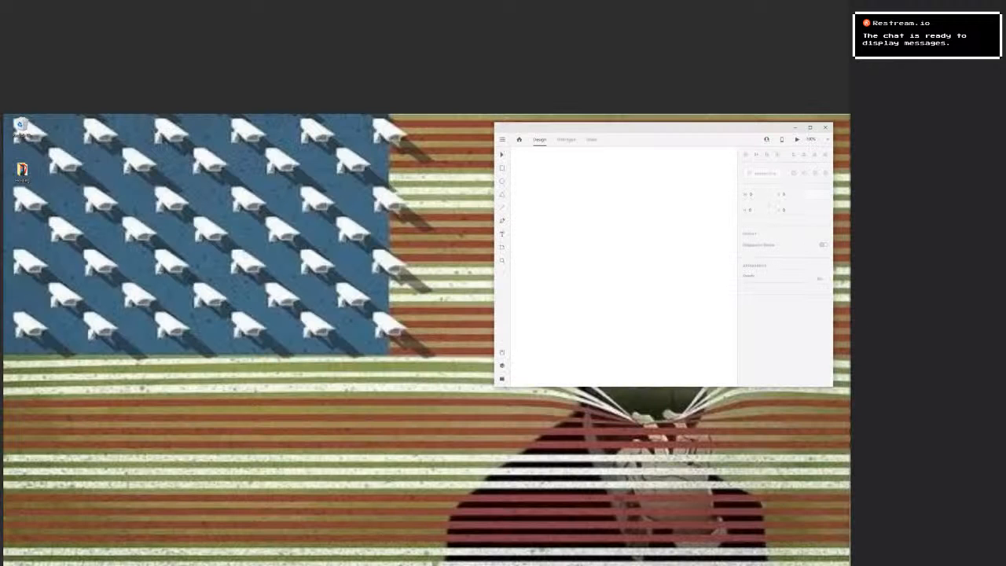
Dismiss the plugins tip, and move and enlarge the design window to give the canvas more room.
click(810, 127)
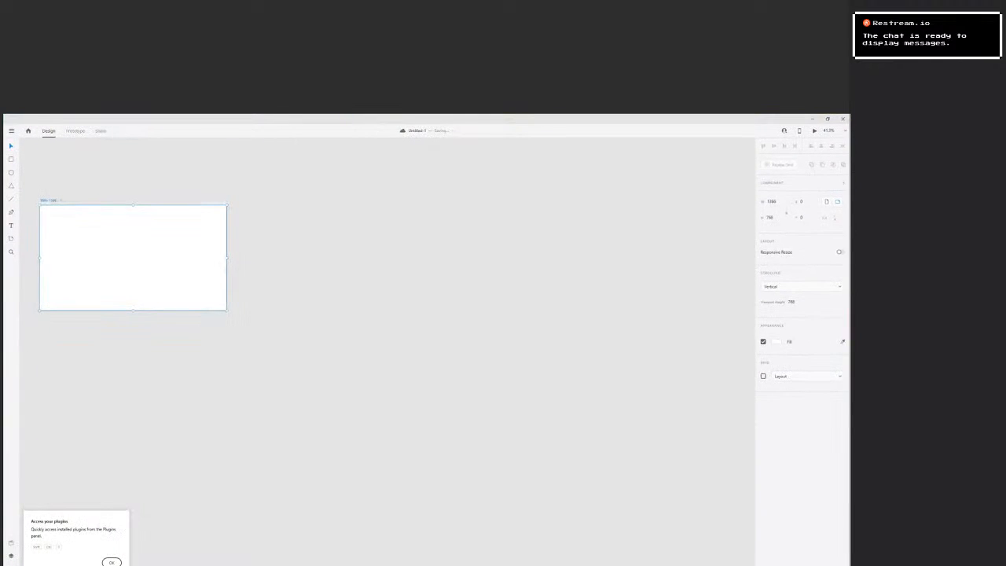
click(905, 119)
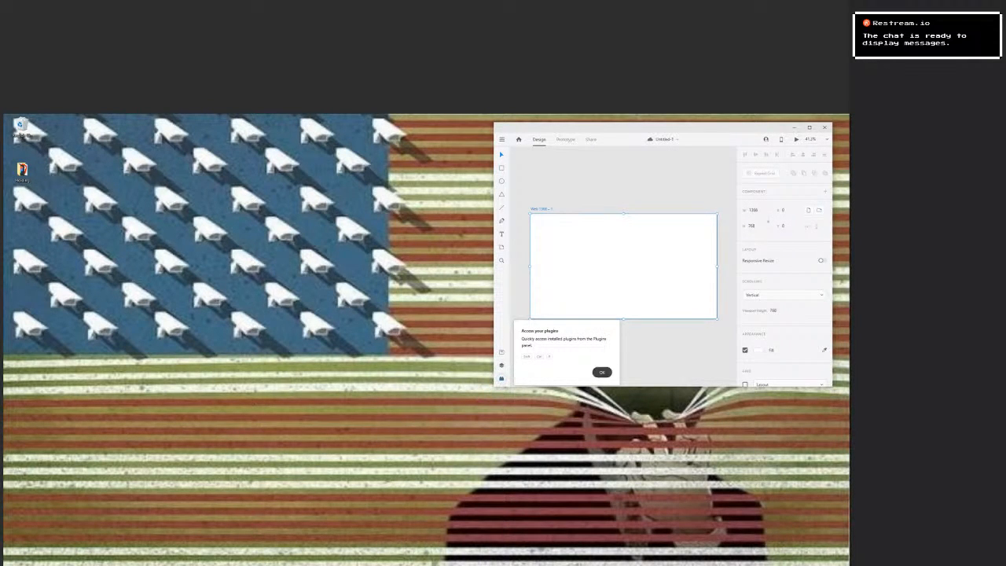
click(601, 371)
drag(628, 127, 338, 169)
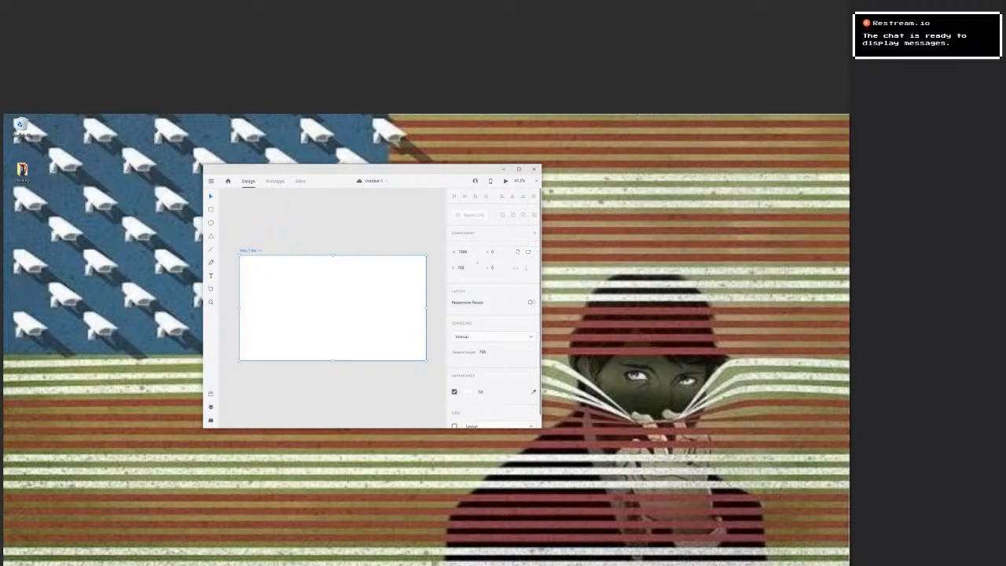
drag(541, 428, 719, 533)
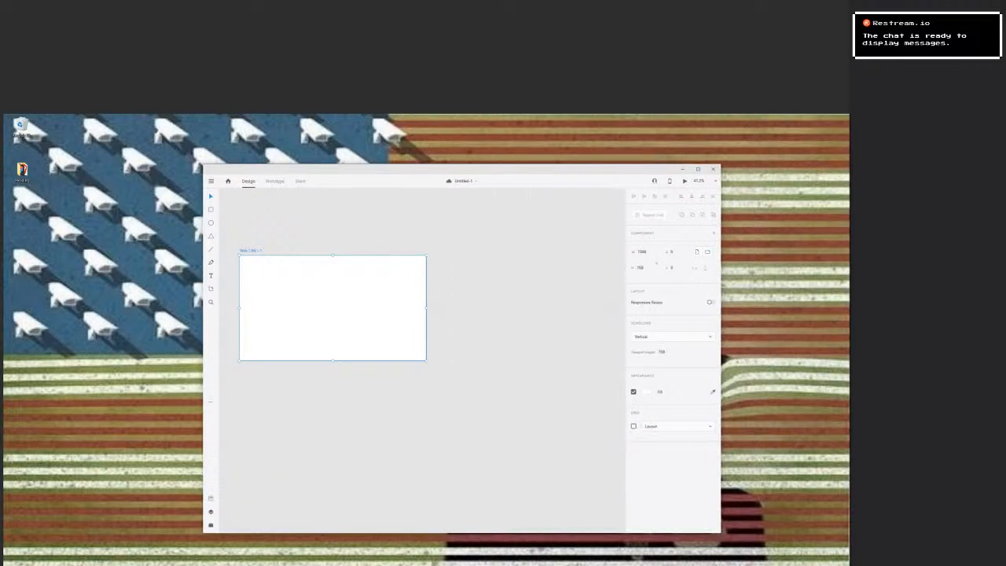
Show the plugins list and draw a rectangle about 155 by 254 on the empty canvas below the artboard.
click(211, 525)
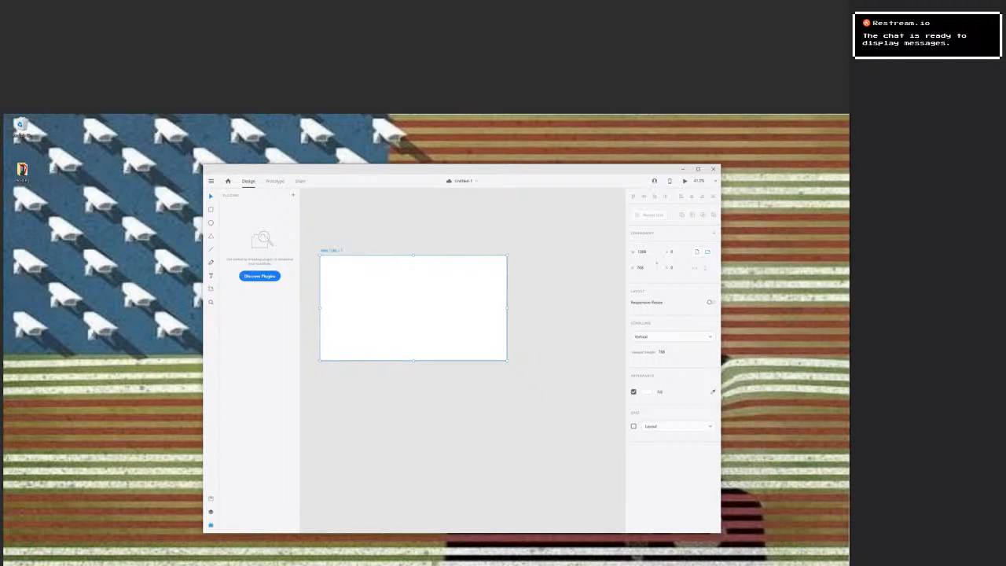
key(Escape)
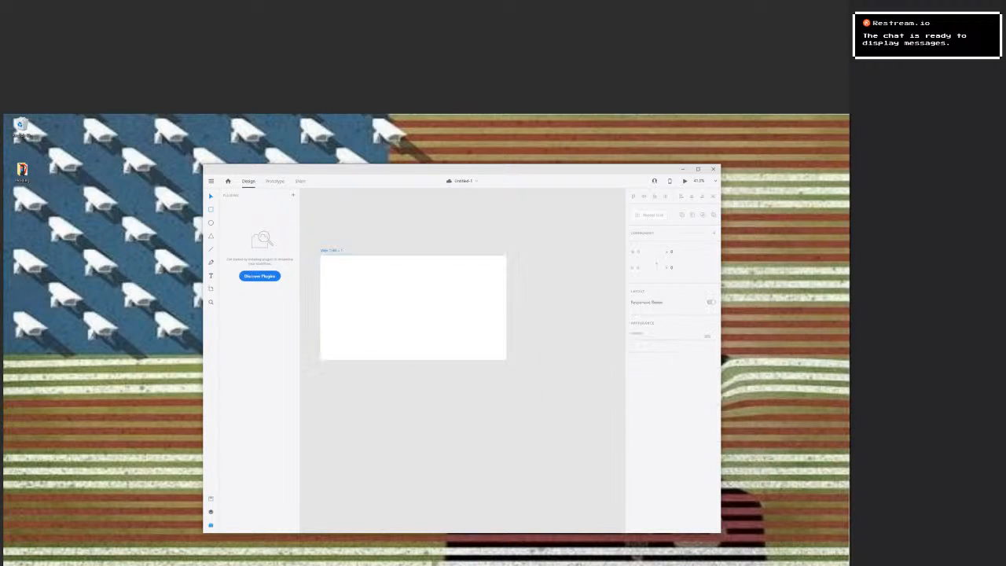
click(413, 307)
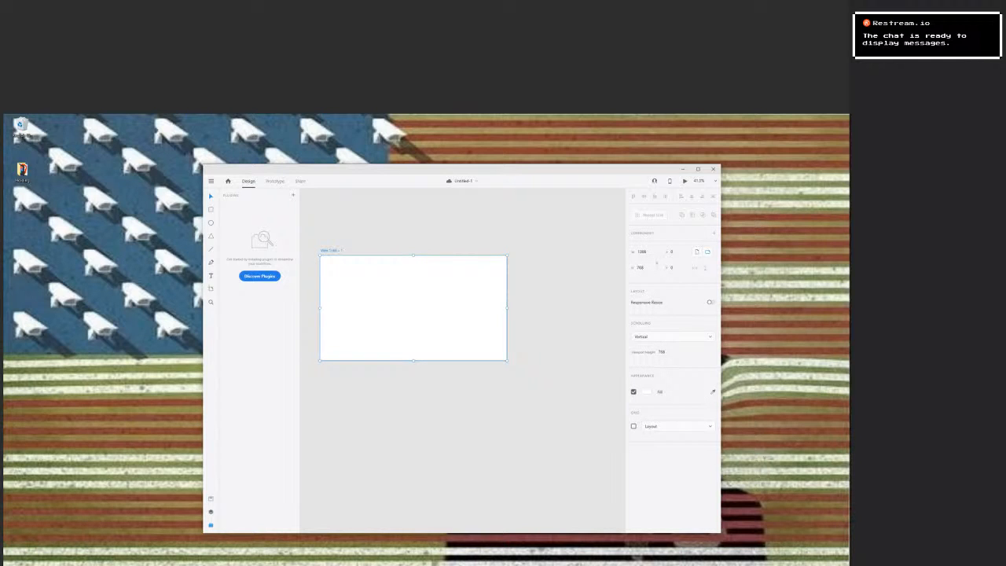
key(r)
mouse_move(357, 394)
mouse_down()
mouse_move(433, 437)
mouse_move(385, 440)
mouse_move(378, 429)
mouse_up()
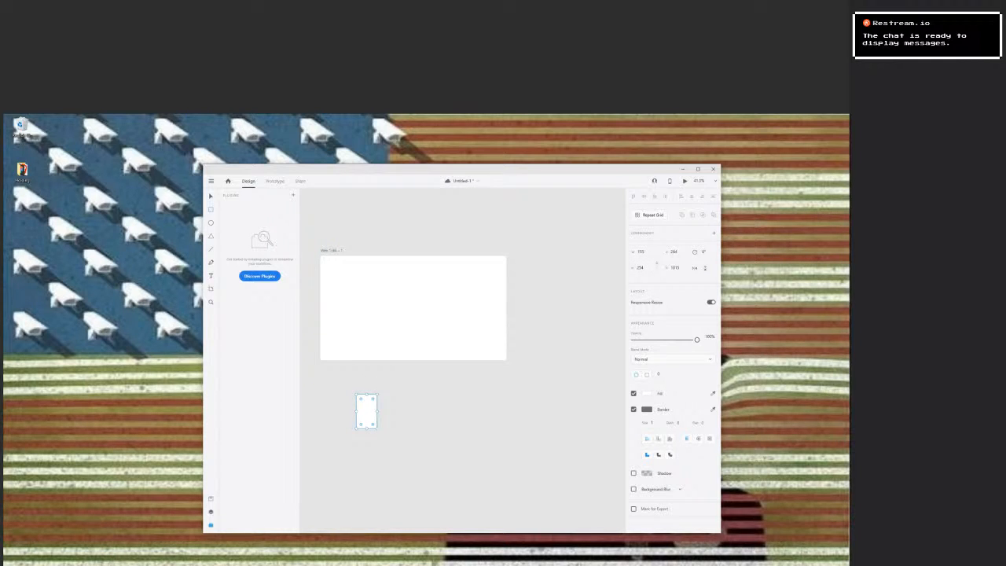
Move the rectangle closer beneath the artboard, then draw a wider rectangle and place it so that it overlaps the first one.
drag(366, 411, 348, 388)
key(Escape)
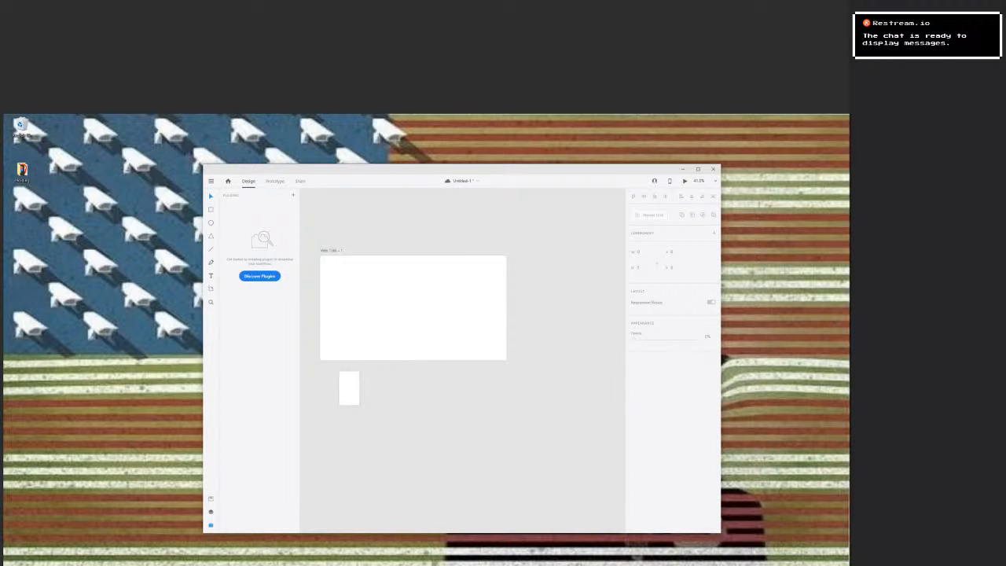
key(r)
mouse_move(366, 374)
mouse_down()
mouse_move(386, 409)
mouse_move(403, 414)
mouse_move(389, 410)
mouse_up()
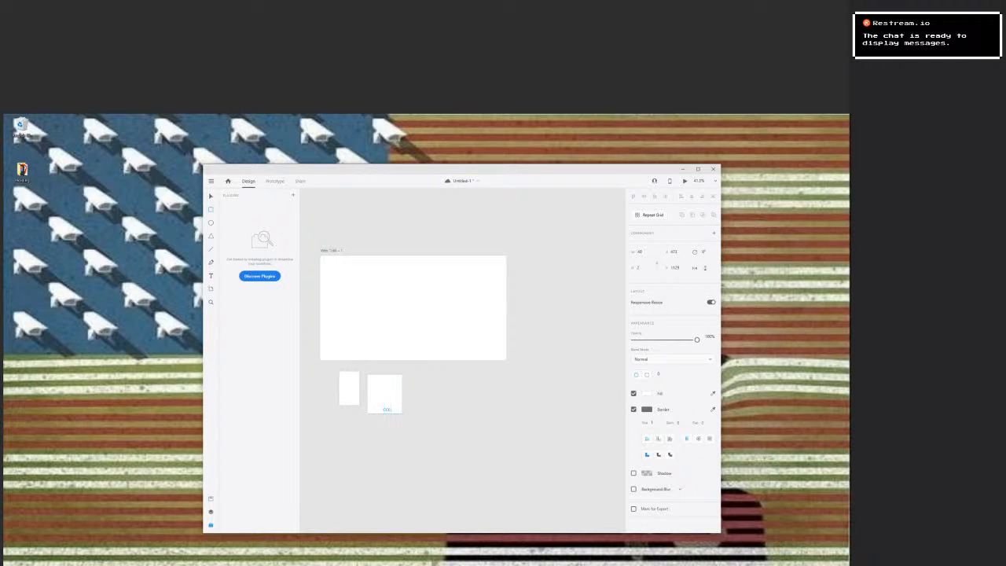
key(v)
key(ctrl+z)
drag(385, 402, 350, 414)
Bring the smaller rectangle in front of the wider one and move it inside, removing the stray object beside them.
click(350, 379)
right_click(350, 380)
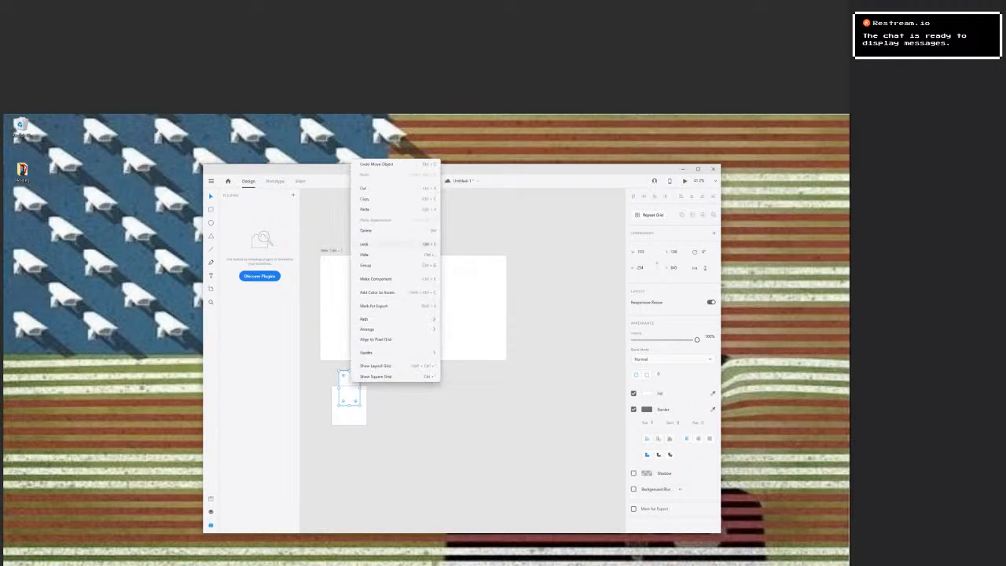
mouse_move(368, 329)
click(462, 332)
mouse_move(350, 386)
mouse_down()
mouse_move(350, 402)
mouse_move(391, 409)
mouse_up()
key(l)
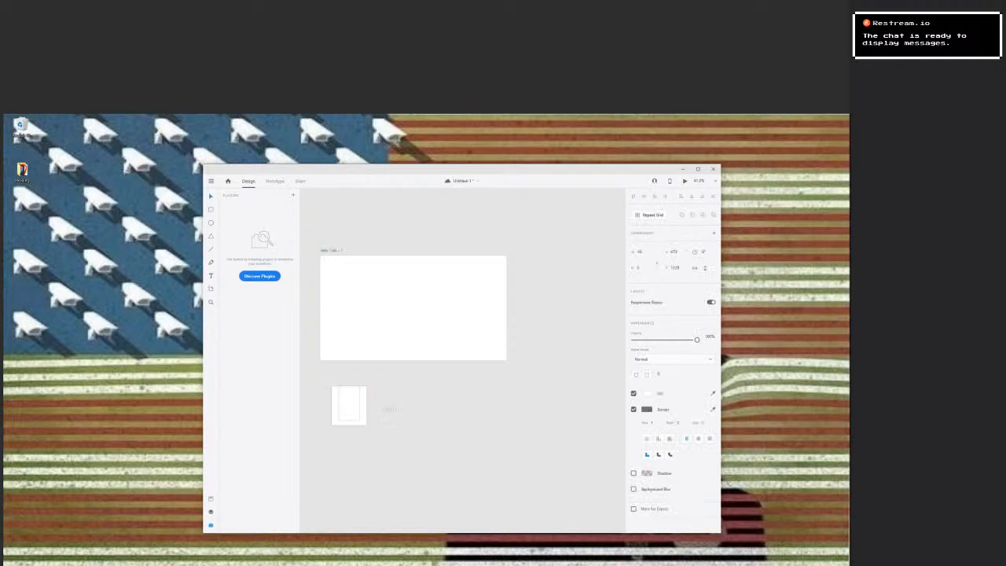
key(Delete)
Enlarge the outer rectangle and centre the smaller rectangle inside it.
click(363, 407)
drag(367, 385, 353, 403)
click(384, 386)
click(365, 403)
click(350, 403)
key(Escape)
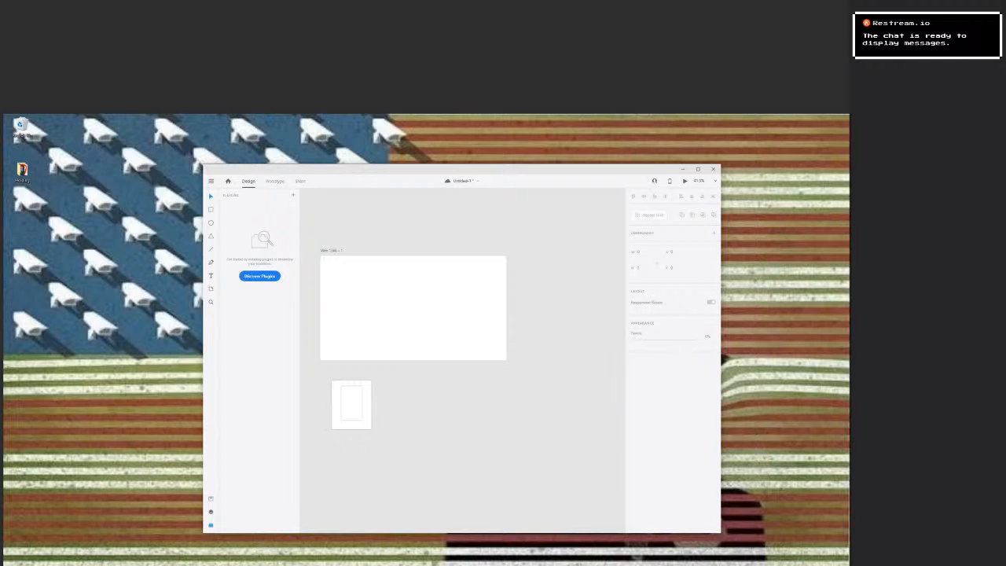
Add the text label "Lorem Ipsum" below the inner rectangle, inside the outer rectangle.
click(339, 425)
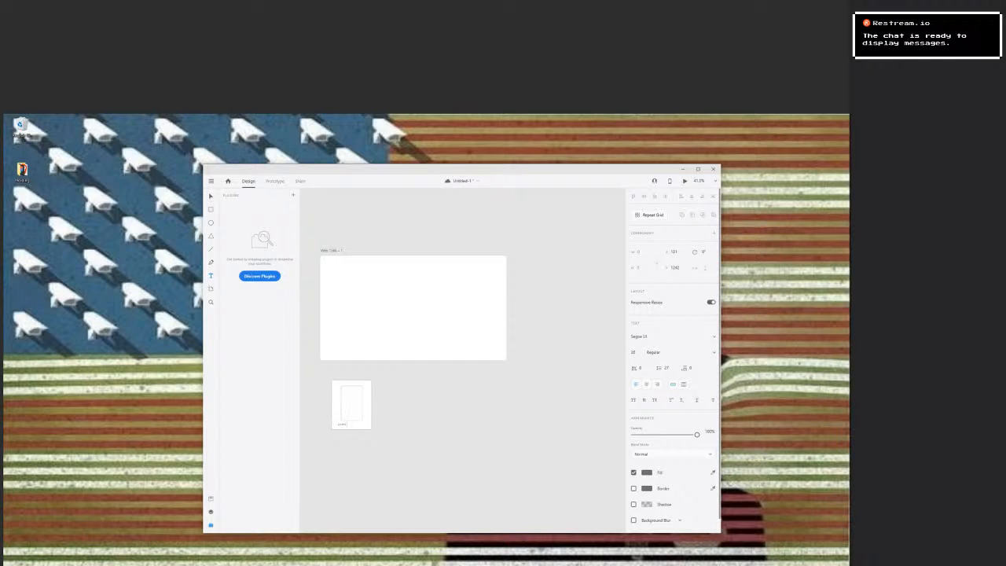
key(Escape)
double_click(351, 423)
click(351, 424)
Shift the inner rectangle towards the card's upper-left corner and centre the "Lorem Ipsum" label beneath it.
drag(345, 424, 348, 402)
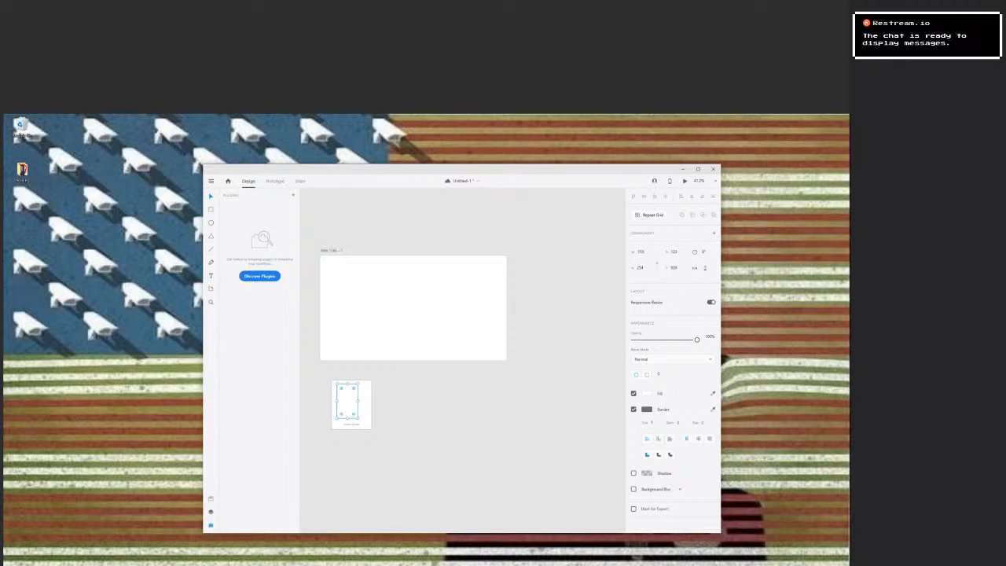
click(351, 425)
double_click(351, 424)
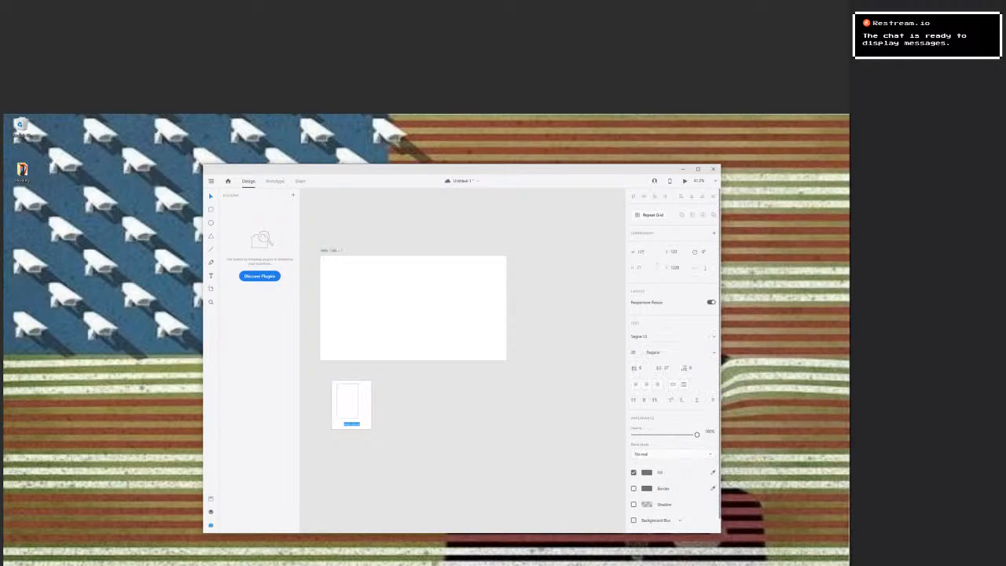
key(Escape)
double_click(352, 424)
click(353, 424)
key(Escape)
drag(352, 424, 342, 424)
scroll(343, 413, up, 5)
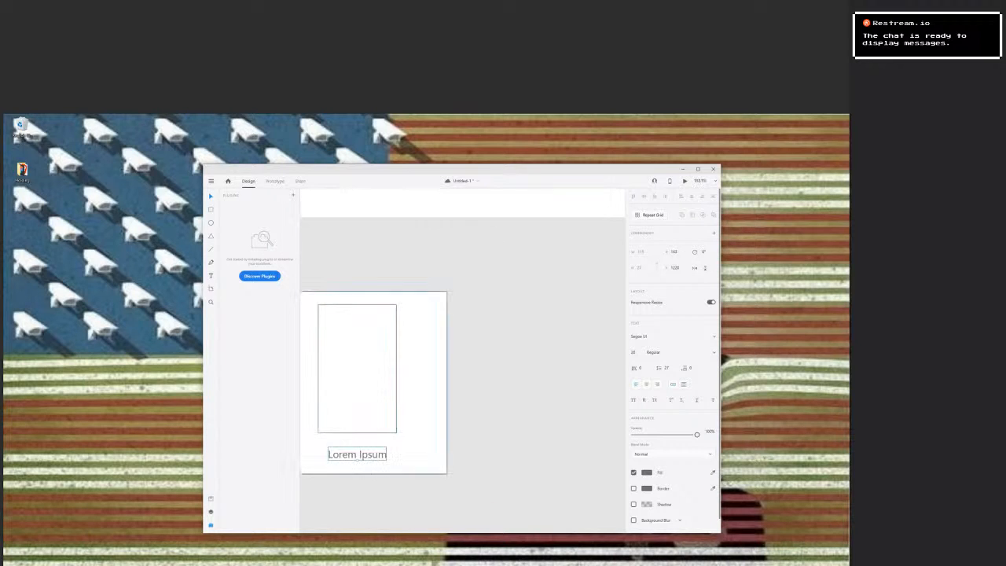
Widen the outer rectangle to about 364 by 341, leaving free space to the right of the inner rectangle.
drag(344, 413, 434, 404)
mouse_move(447, 447)
mouse_down()
mouse_move(442, 440)
mouse_move(462, 455)
mouse_up()
click(506, 436)
click(550, 440)
click(519, 393)
drag(541, 369, 575, 368)
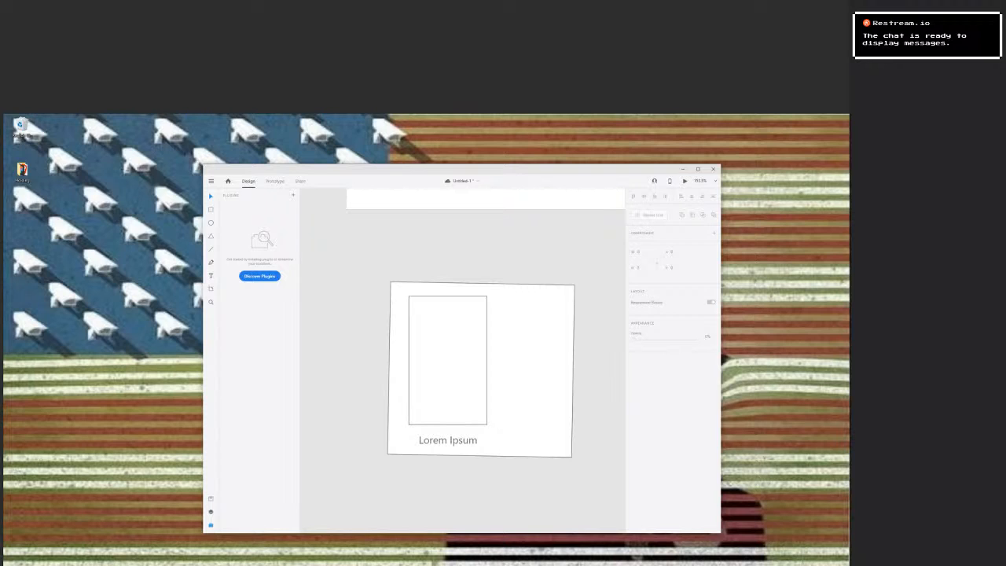
drag(501, 310, 563, 446)
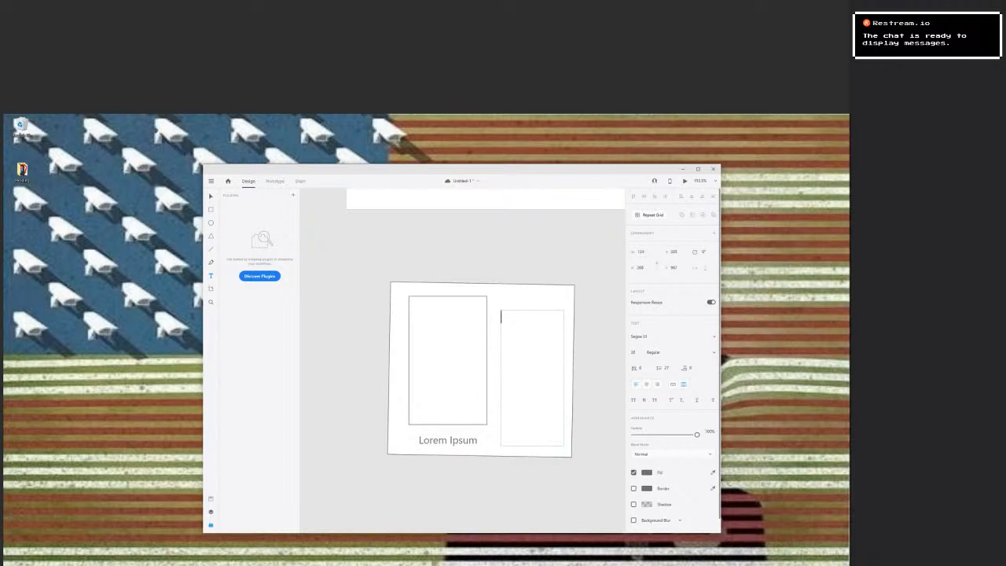
key(ctrl+z)
key(ctrl+z)
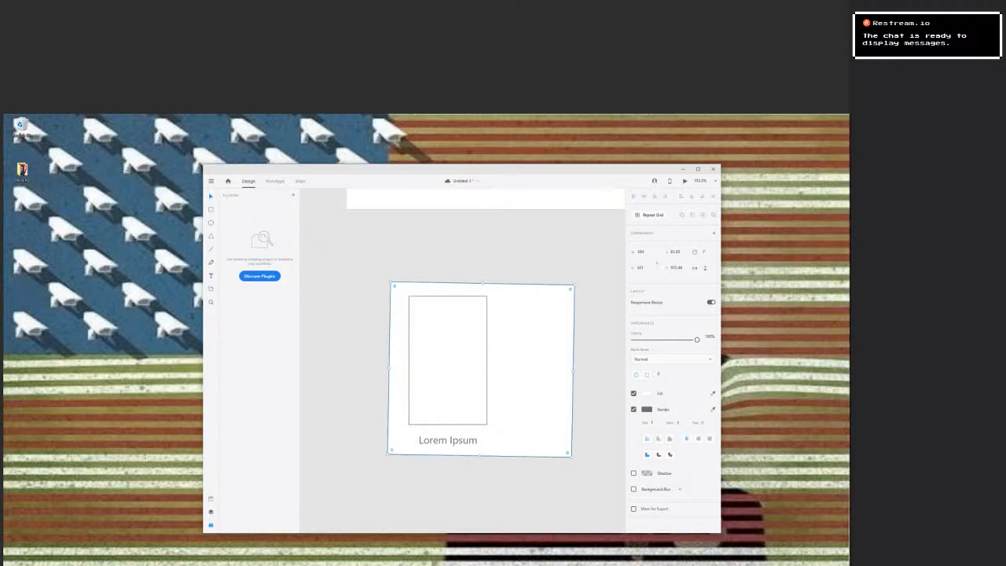
drag(499, 298, 564, 444)
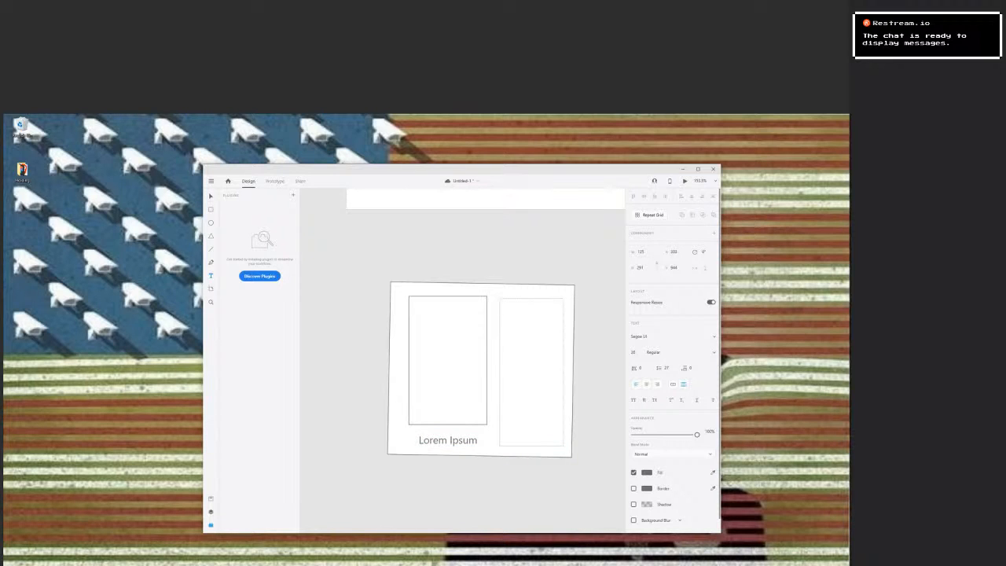
key(Escape)
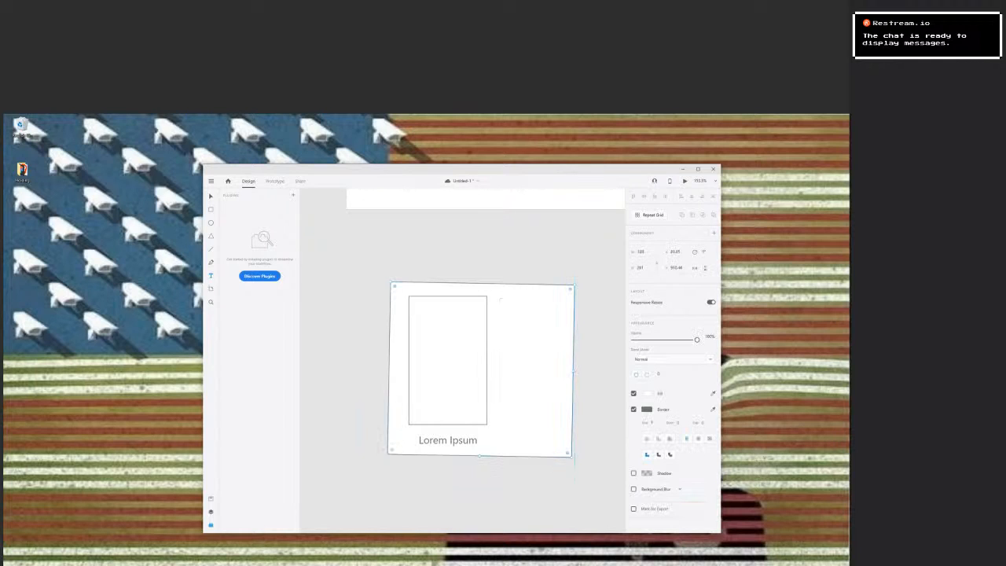
Undo the accidental rotation of the outer rectangle.
key(ctrl+z)
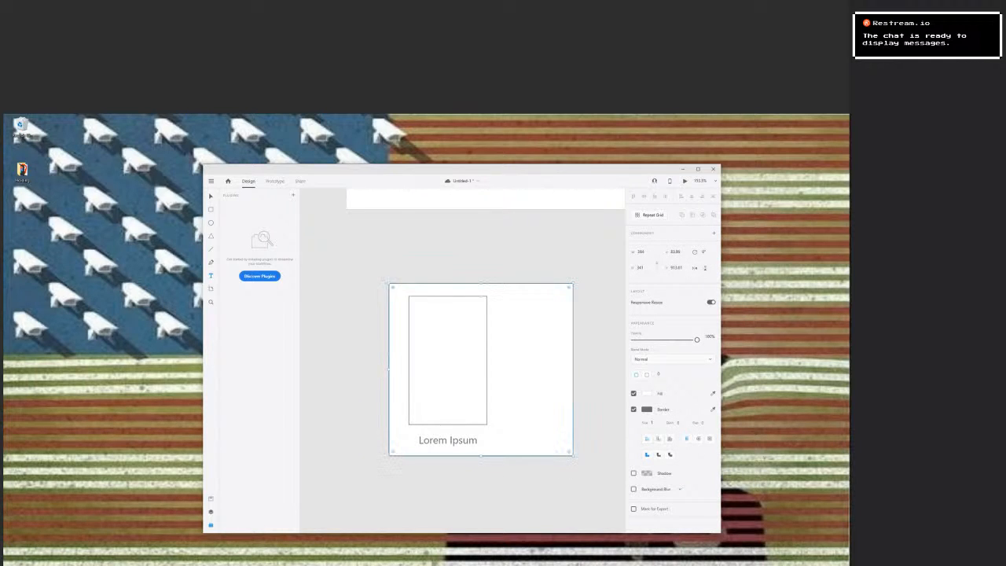
click(515, 349)
key(ctrl+z)
Draw a text area about 134 by 288 beside the inner rectangle, enter "Description." and fill the lines below with dashes.
mouse_move(495, 300)
mouse_down()
mouse_move(543, 433)
mouse_move(563, 446)
mouse_up()
text(D)
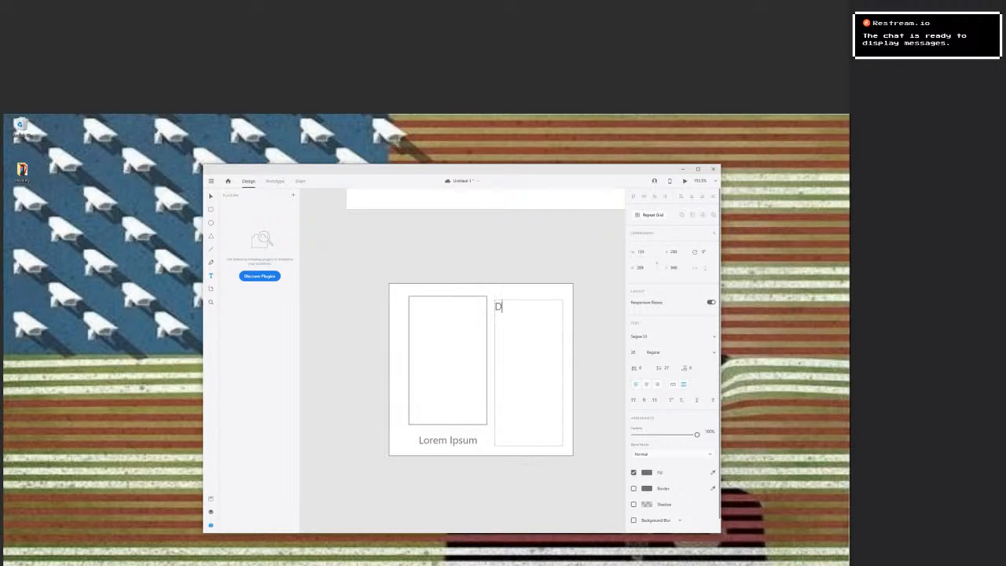
text(escription.)
key(Return)
text(------------------------------------------------------------------------------------------------------------------------------------)
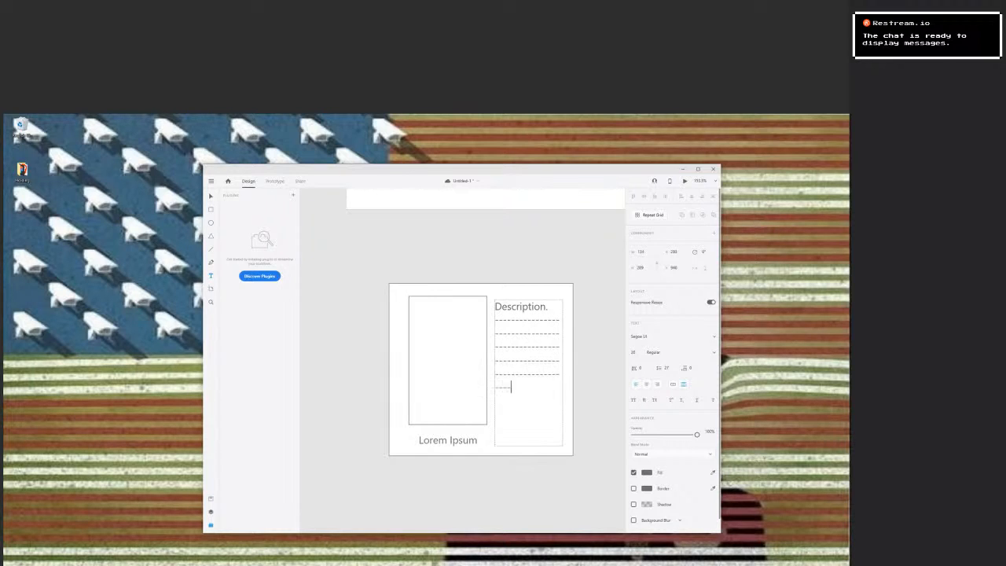
text(------------------)
Change the heading to "Description:" and nudge the text area up level with the top of the inner rectangle.
click(548, 306)
key(BackSpace)
text(:)
key(Escape)
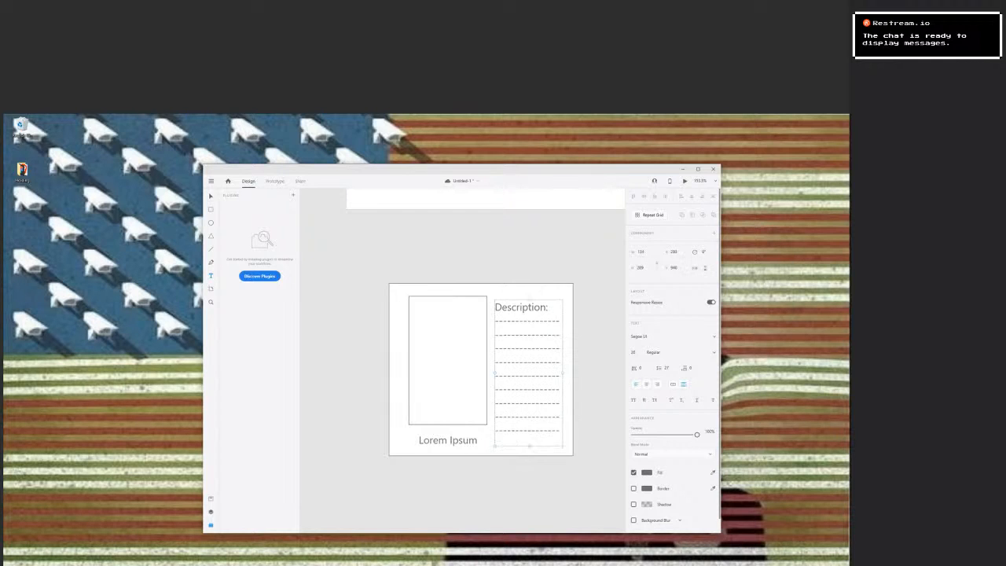
key(Up)
key(Up)
key(Up)
key(Up)
key(Up)
key(Up)
key(Up)
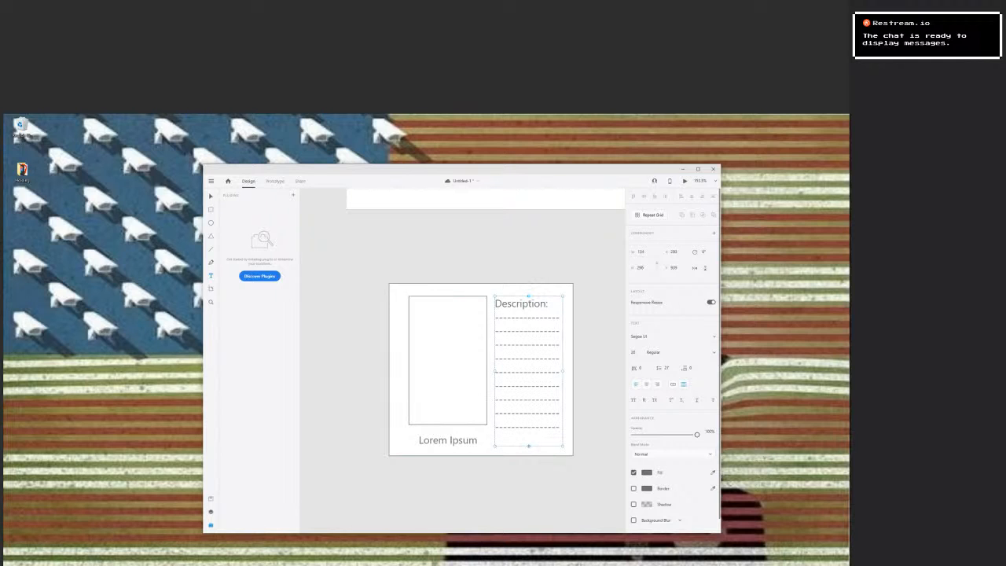
Set the font size of the whole description text area to 18.
drag(529, 446, 528, 445)
click(518, 424)
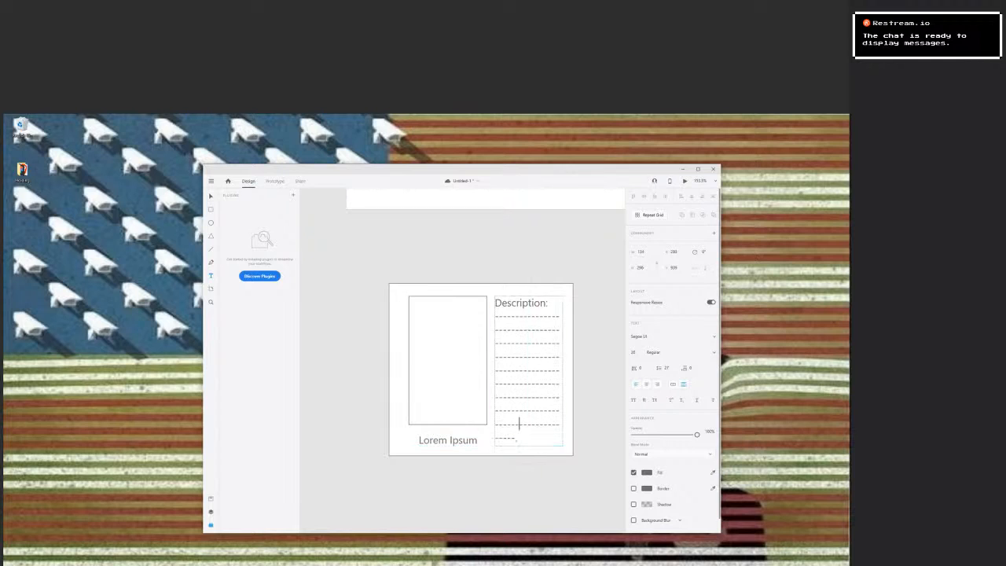
key(ctrl+a)
click(506, 383)
drag(495, 303, 555, 439)
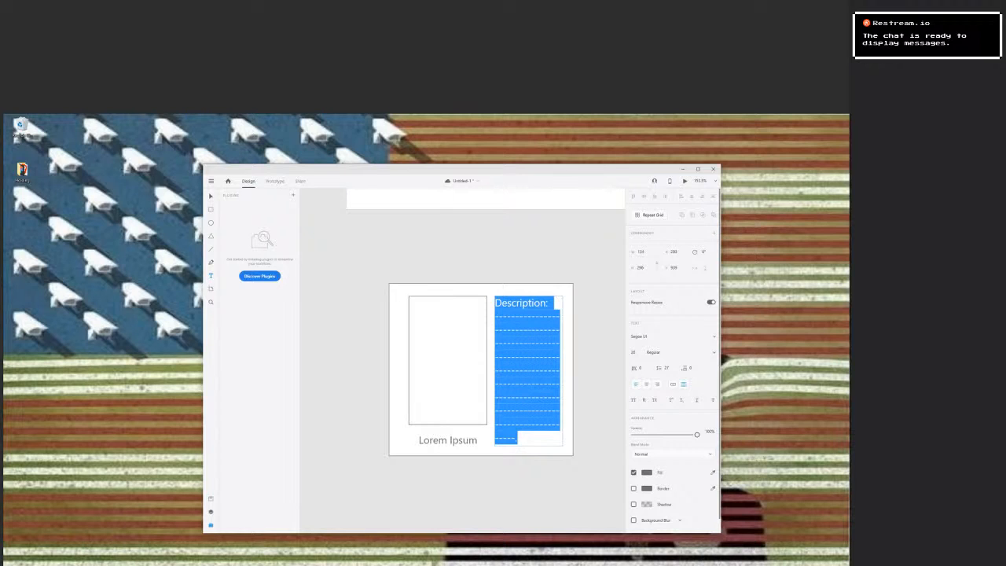
key(Escape)
click(632, 352)
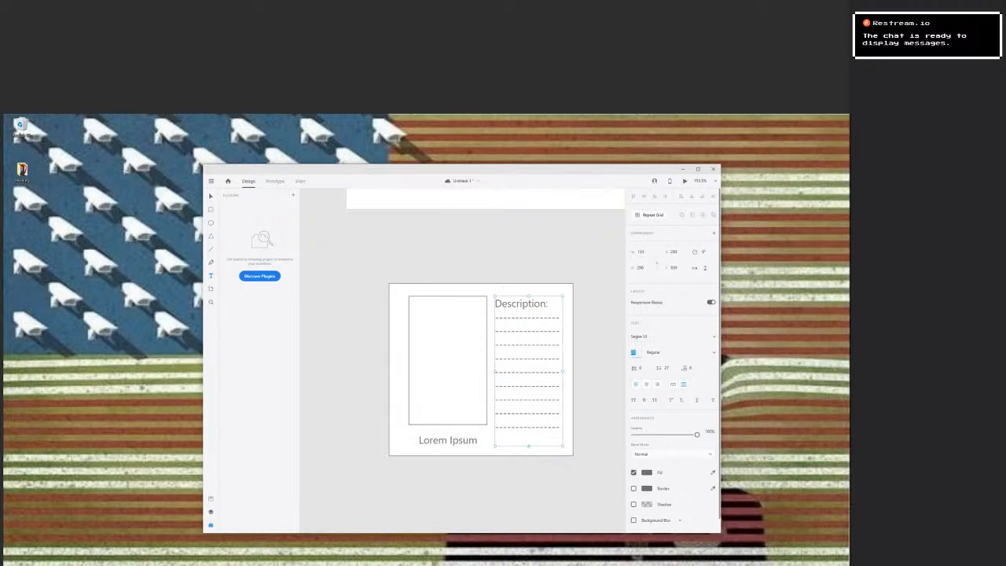
text(18)
key(Return)
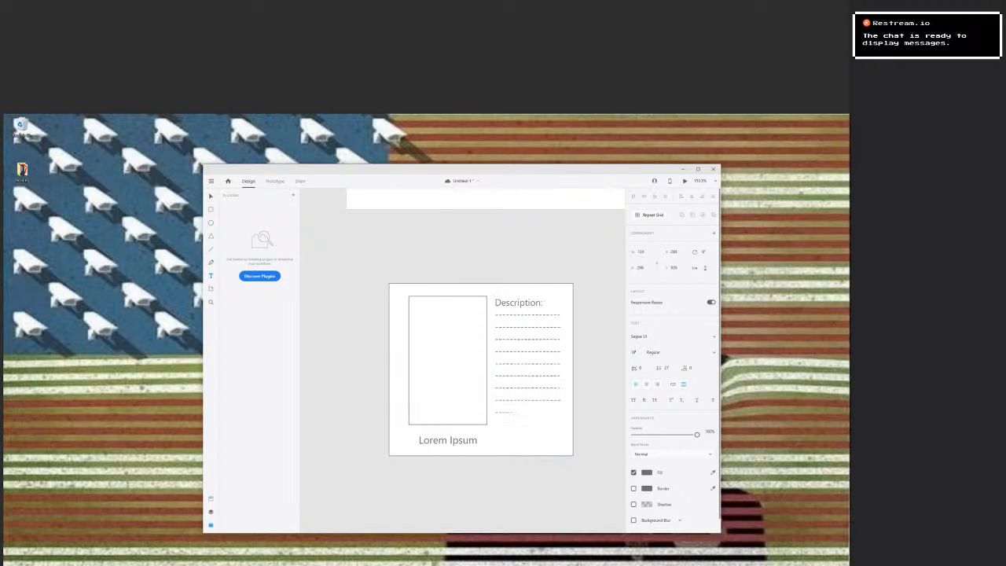
Copy a full dashed line of the description and insert it as an extra line before the short last line.
click(513, 399)
double_click(513, 399)
click(513, 399)
drag(558, 399, 494, 399)
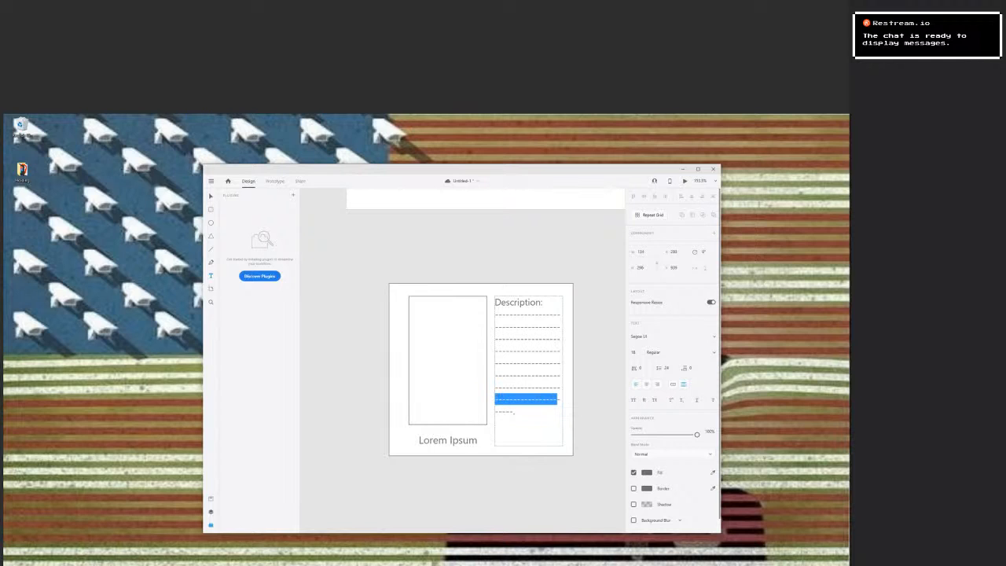
key(Right)
key(Right)
key(Up)
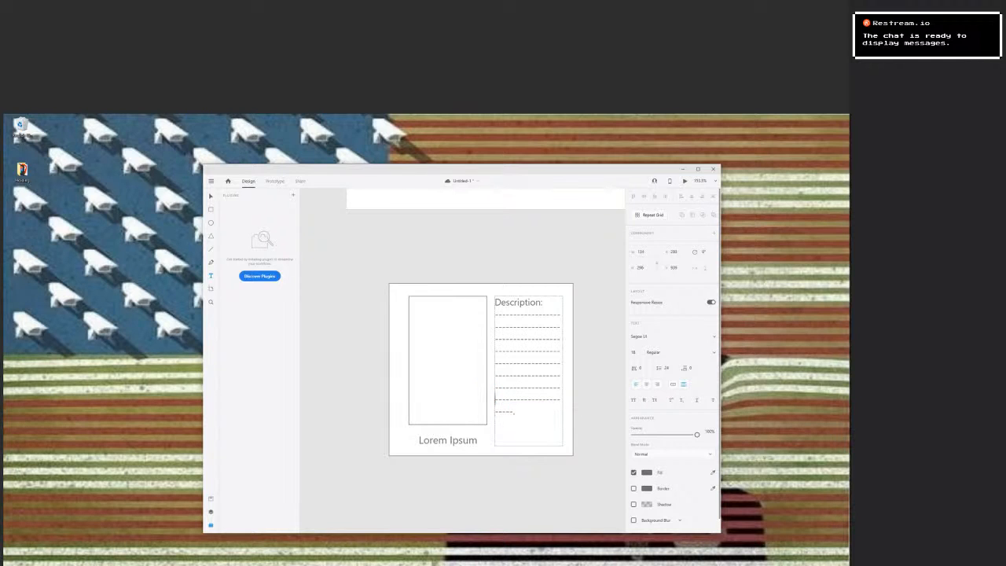
key(Down)
key(Return)
key(Up)
text(-------------------)
text(--)
Insert one more full-width dashed line above the short last line and finish editing the description.
key(Down)
key(Return)
key(Up)
key(ctrl+v)
text(--)
click(560, 476)
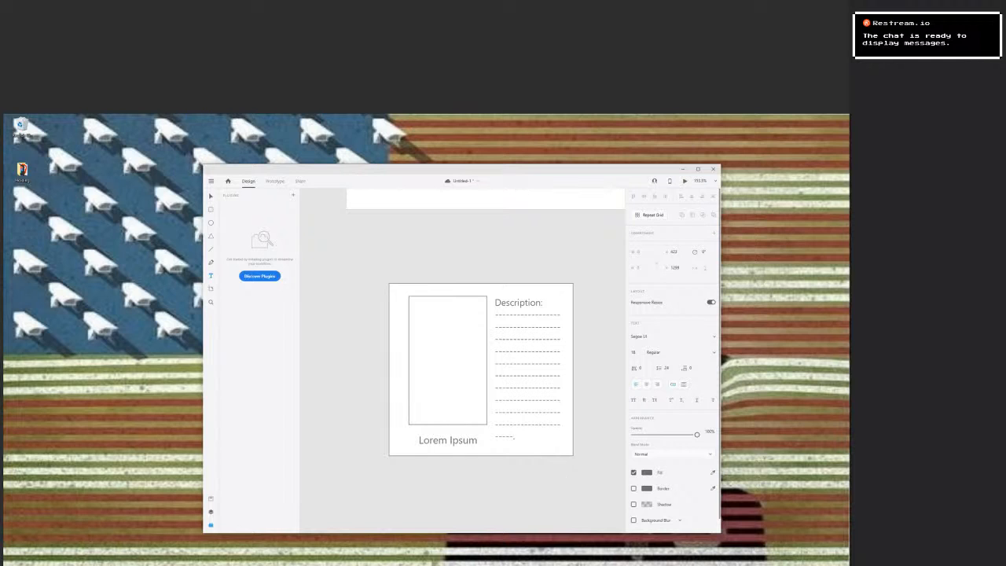
key(Escape)
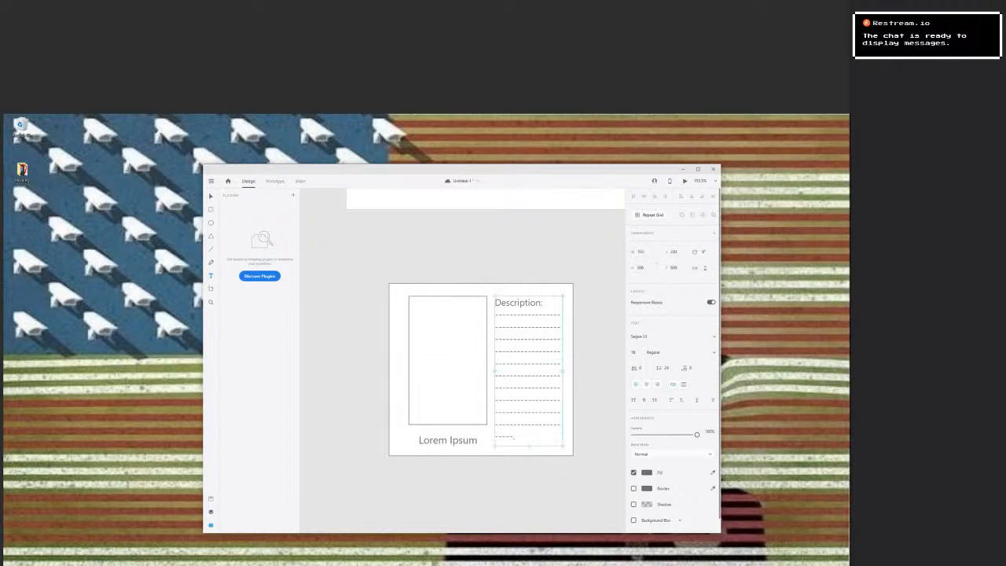
Select all parts of the card, turn them into a component, and dismiss the components tip.
key(v)
drag(601, 262, 423, 474)
right_click(483, 417)
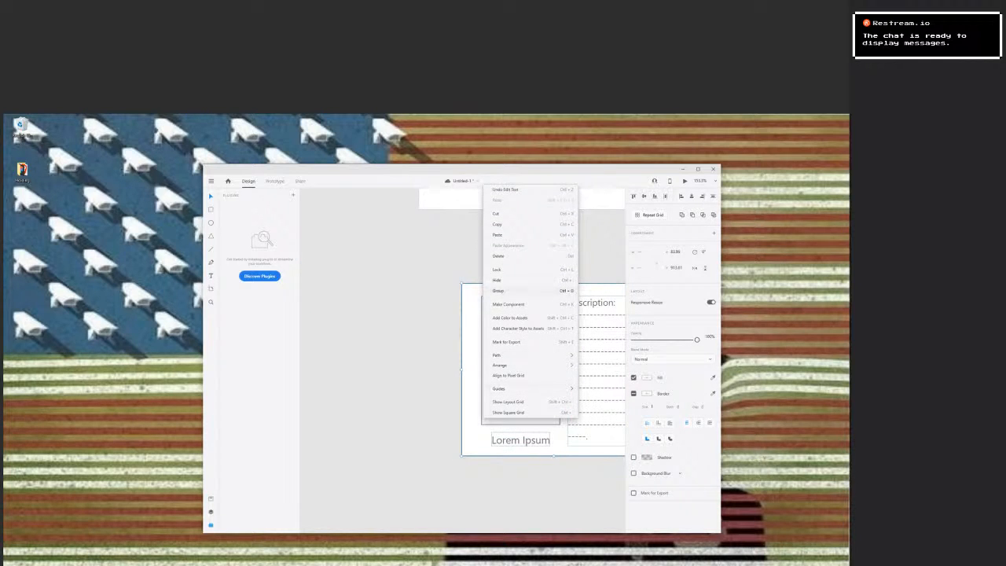
click(507, 304)
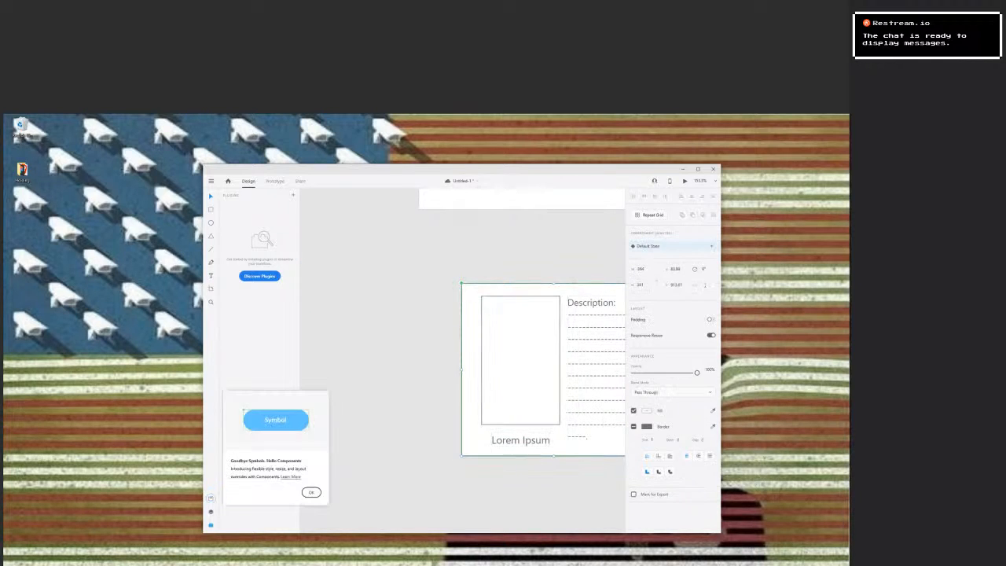
click(311, 491)
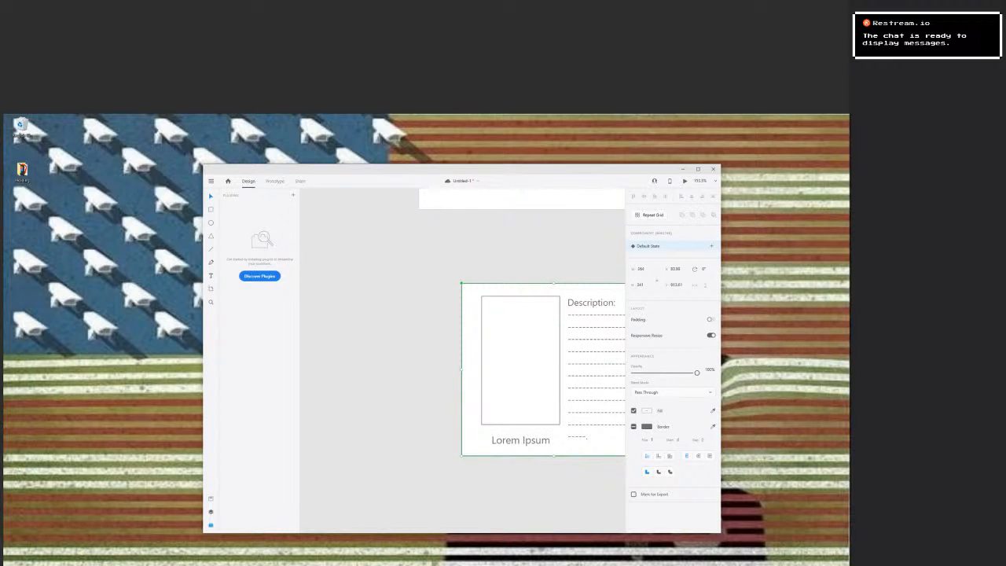
Show the document assets and rename the new component to "Game Card".
click(211, 498)
double_click(246, 263)
text(Card Grid)
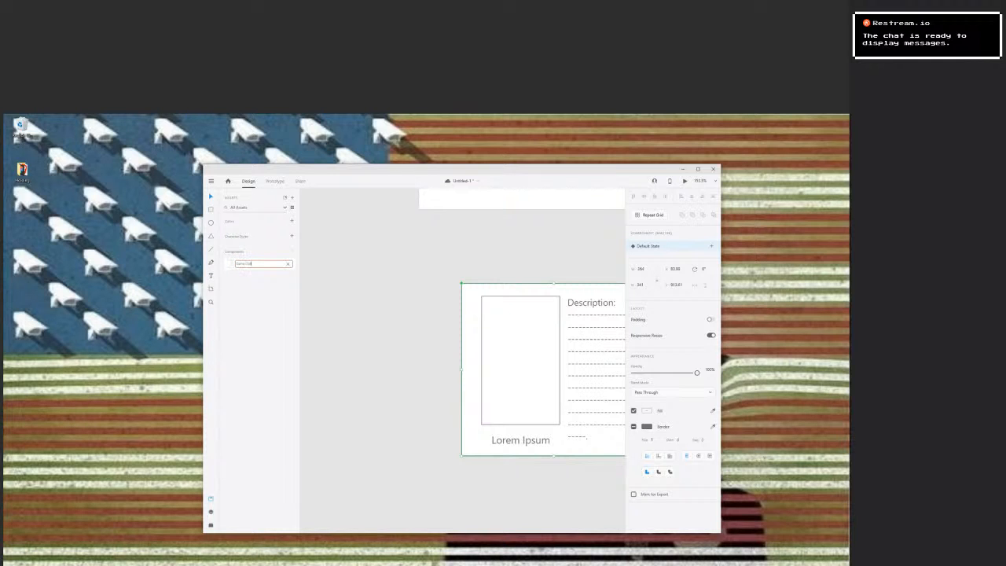
key(Return)
key(Escape)
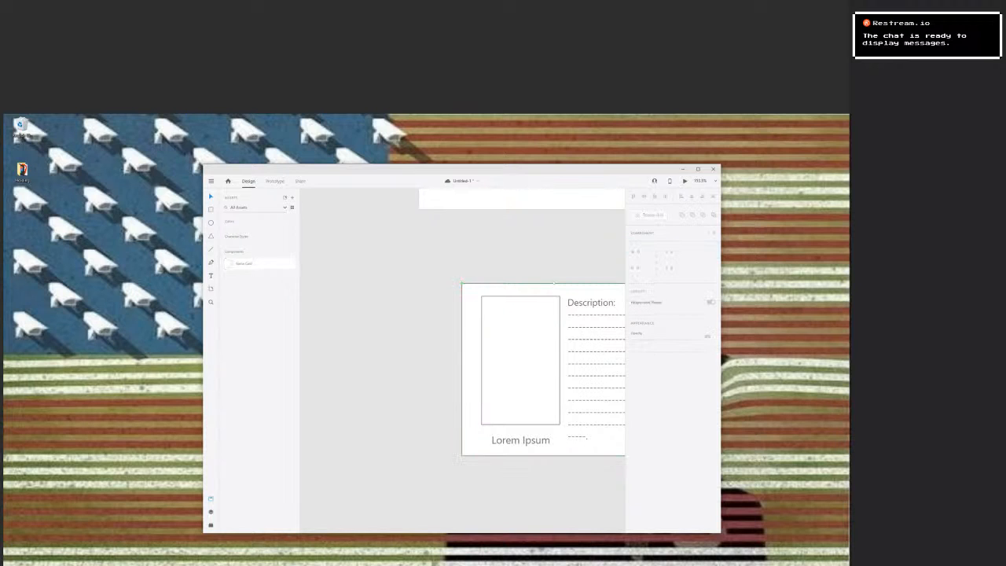
Move the card component onto the artboard, near its upper-left corner.
scroll(412, 322, down, 7)
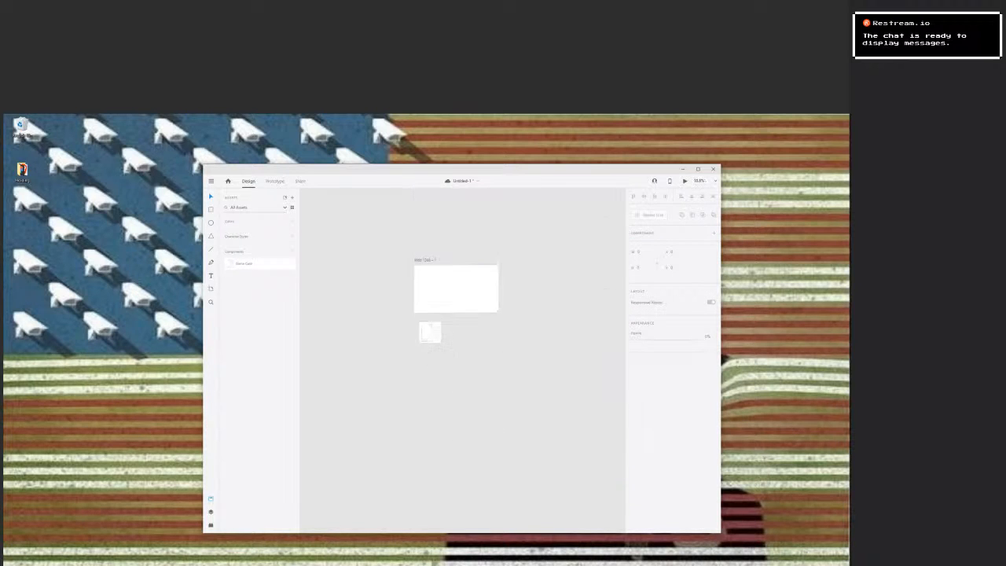
scroll(438, 275, up, 2)
scroll(439, 278, up, 4)
click(402, 482)
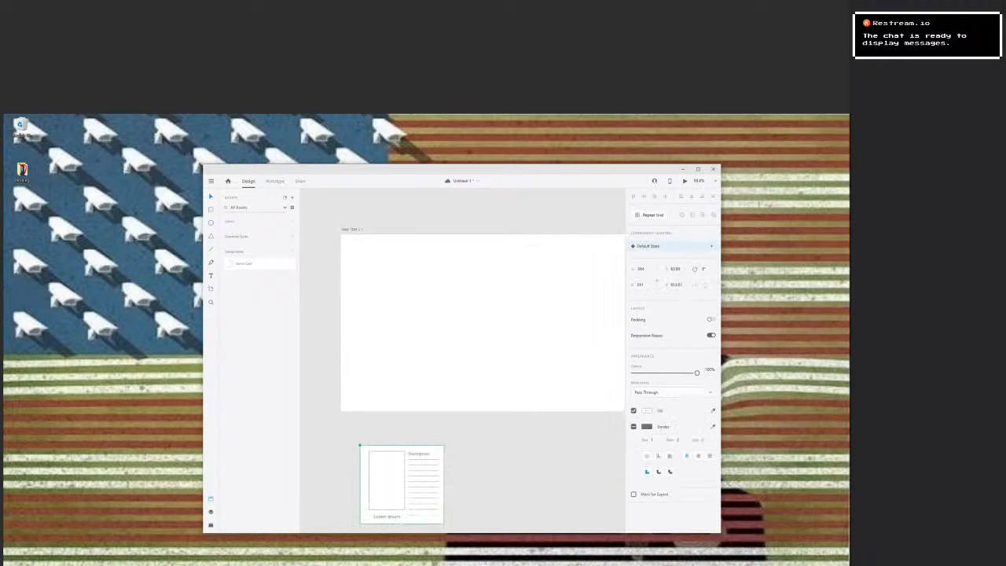
drag(402, 482, 451, 328)
key(ctrl+z)
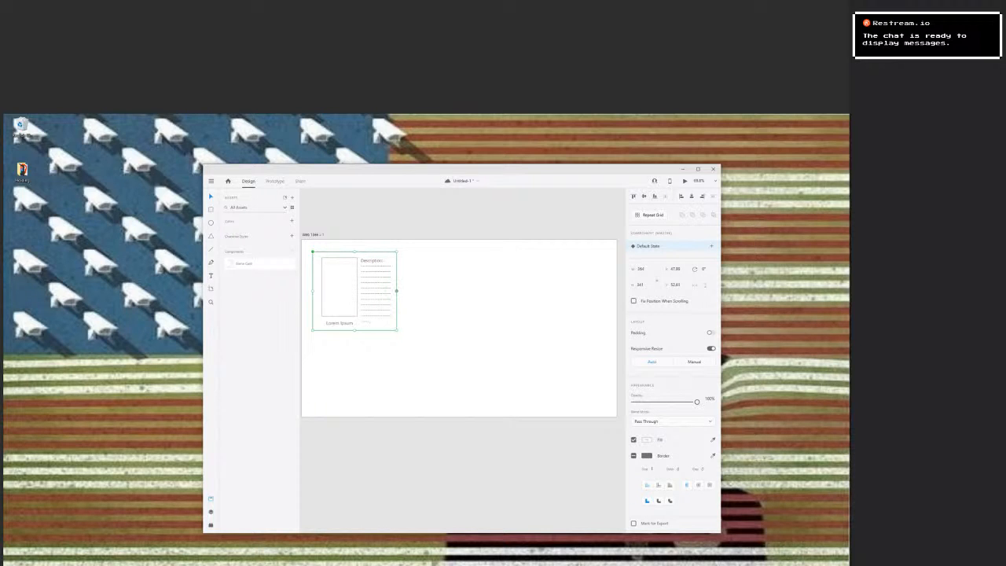
drag(395, 291, 442, 291)
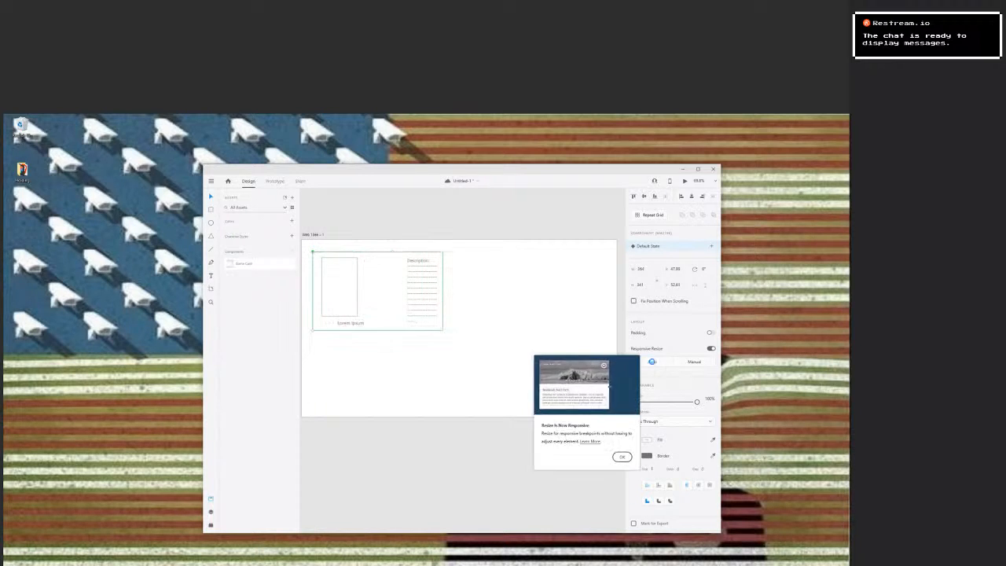
key(ctrl+z)
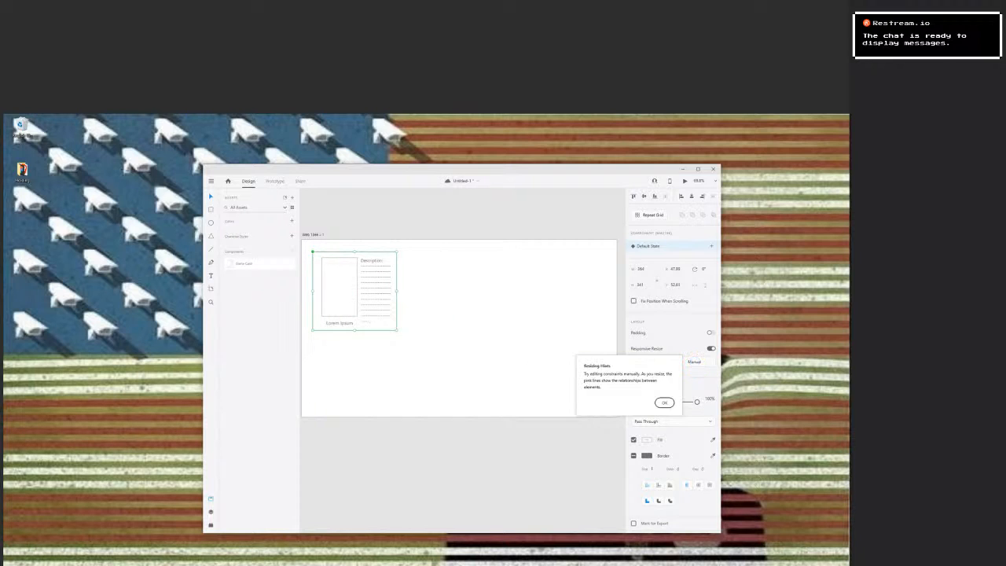
click(664, 402)
click(487, 338)
Turn the card component into a repeat grid of three columns and three rows.
click(339, 288)
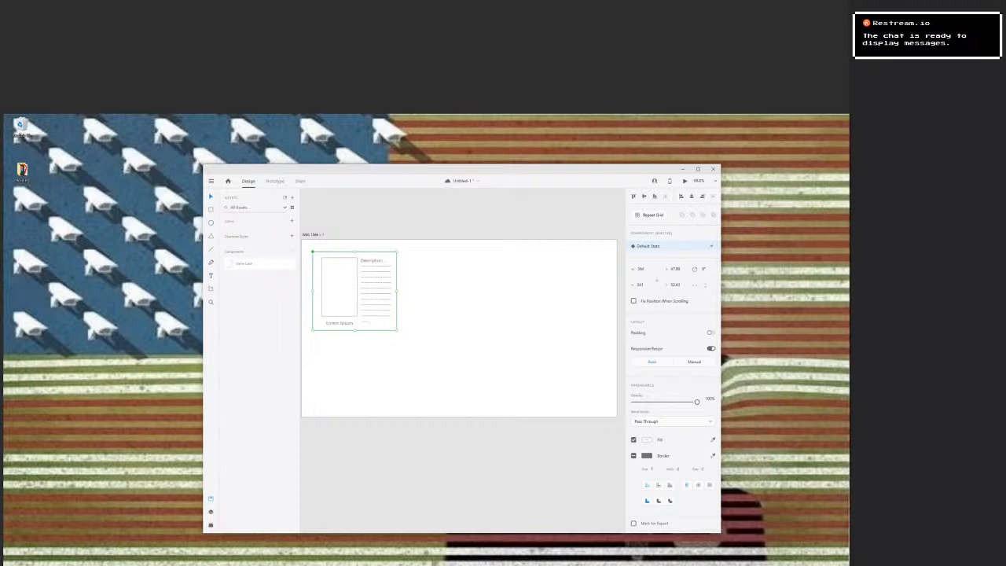
key(ctrl+r)
drag(397, 290, 576, 291)
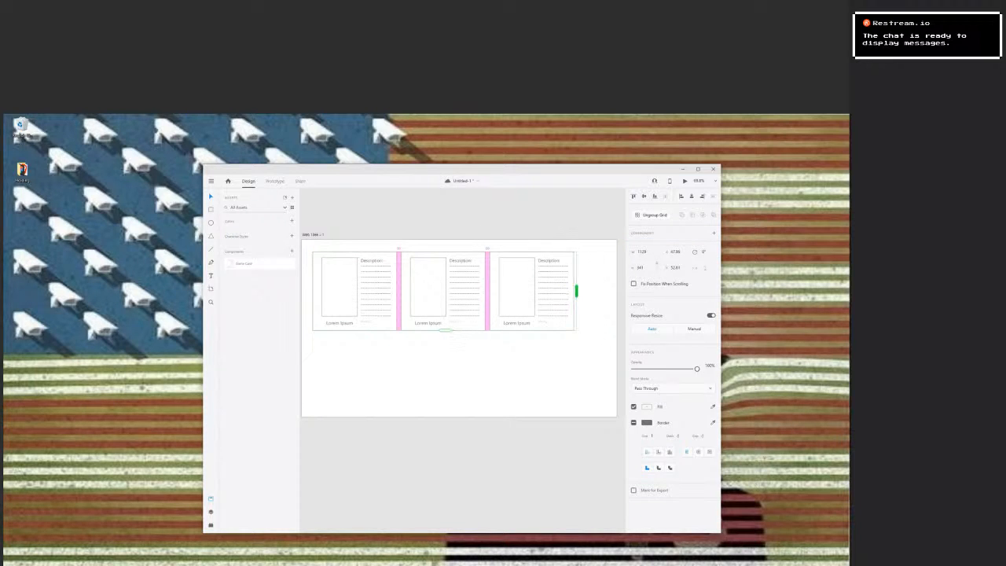
drag(445, 330, 445, 500)
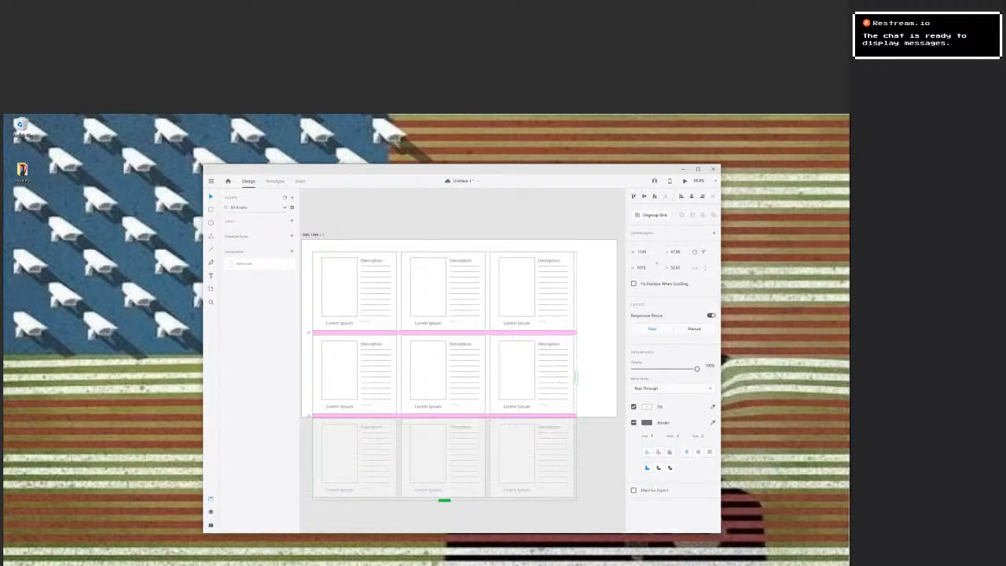
key(Escape)
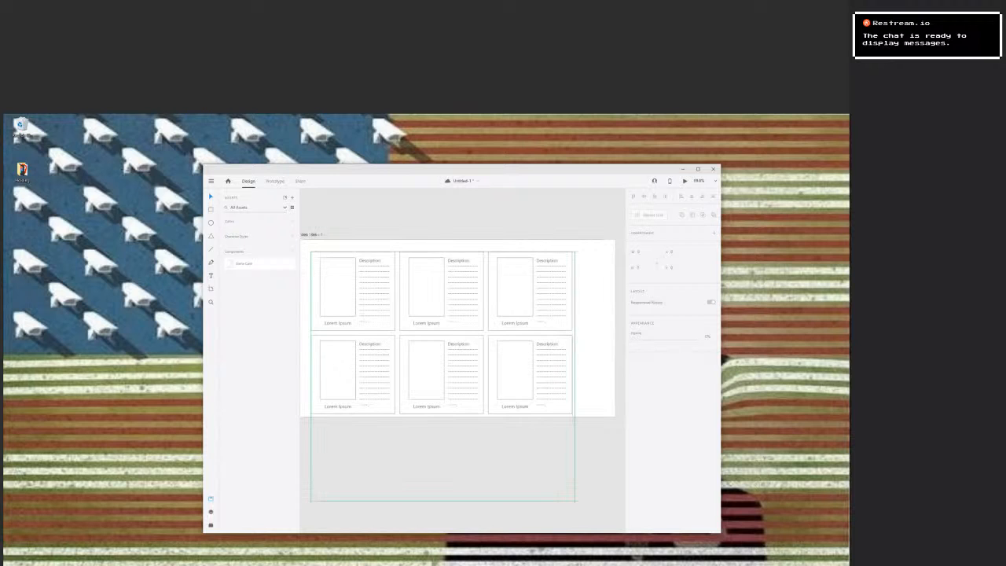
Move the card grid so it sits roughly centred horizontally on the artboard, and deselect it.
drag(440, 369, 464, 365)
click(462, 362)
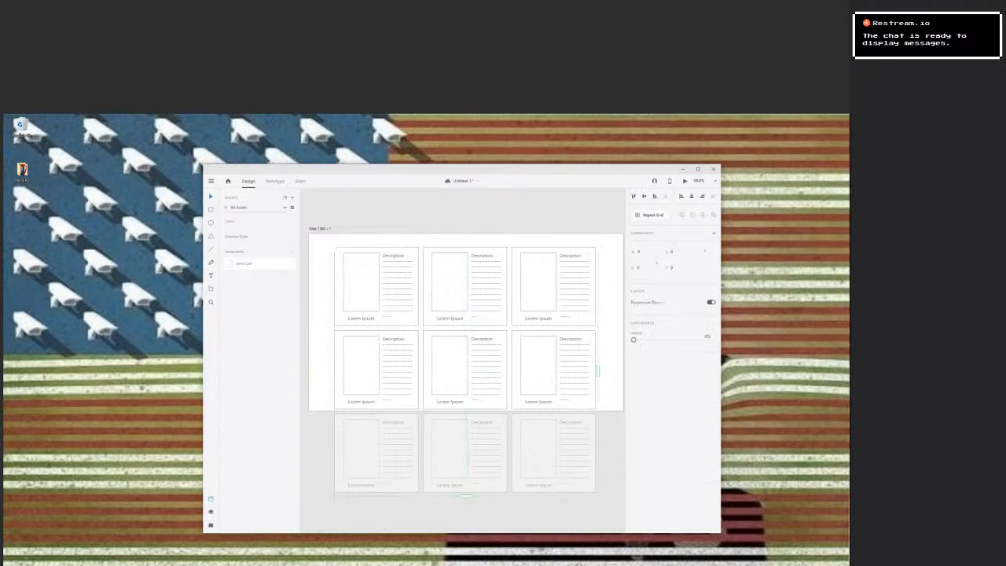
key(Escape)
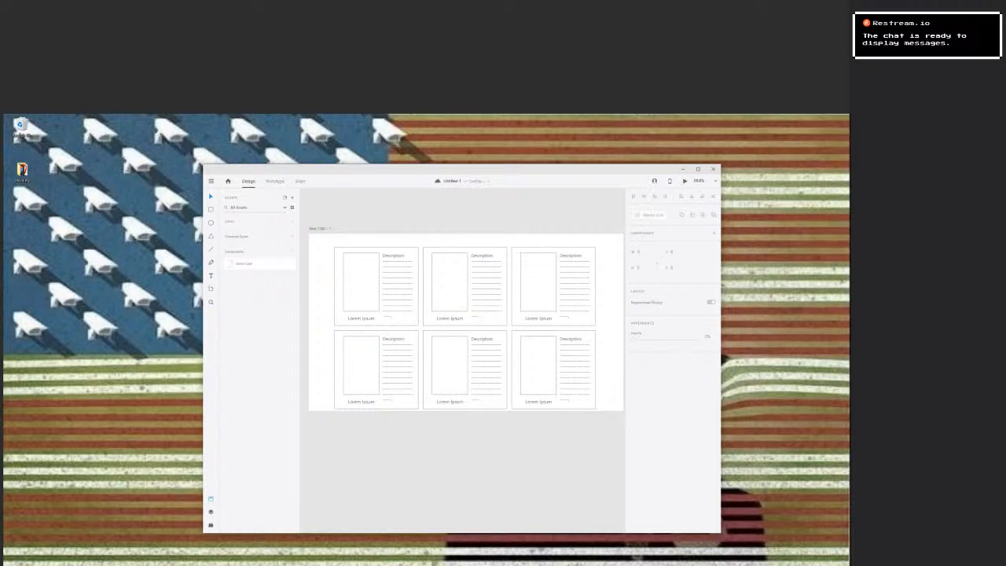
Save the design as a cloud document named "Universal Games Library".
key(ctrl+s)
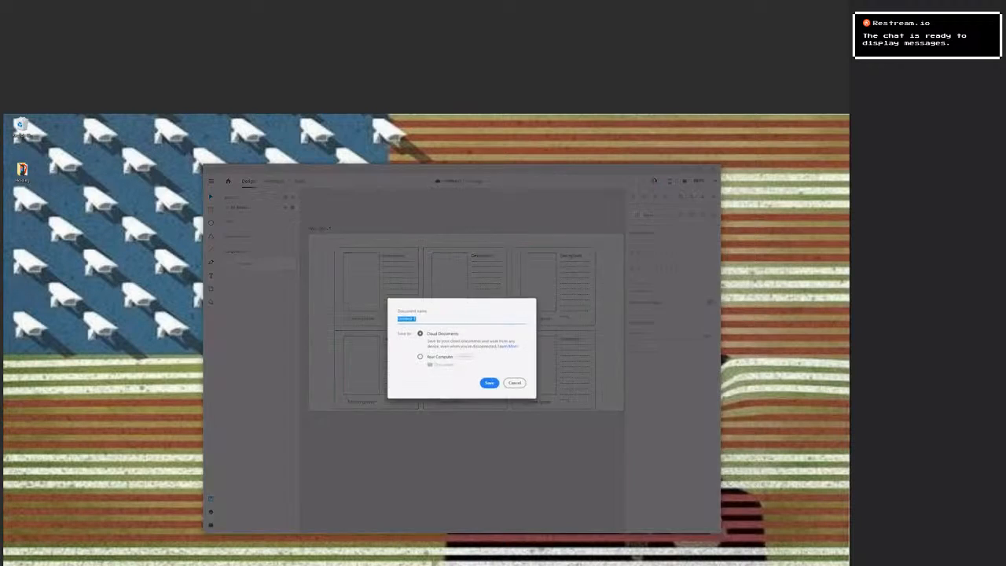
text(UI)
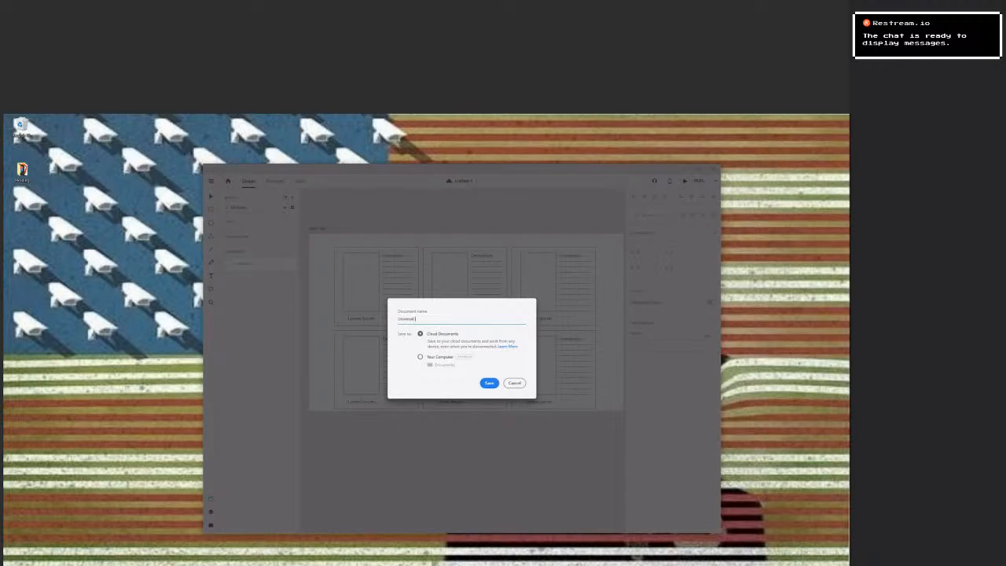
key(BackSpace)
key(BackSpace)
text(UIKit)
key(ctrl+a)
key(Right)
key(ctrl+a)
key(Return)
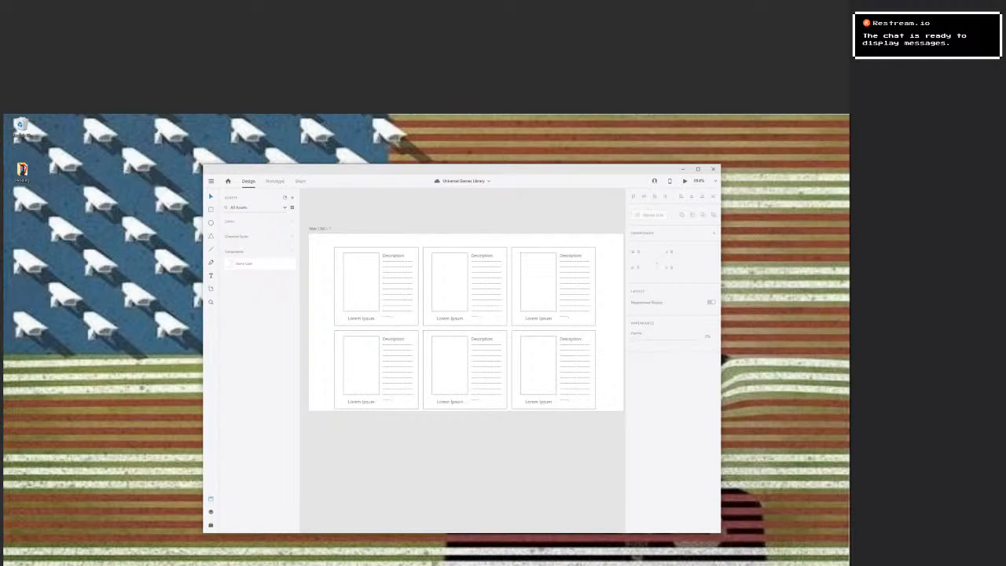
Rename the artboard to "Main Page" and show the document's layers.
double_click(319, 228)
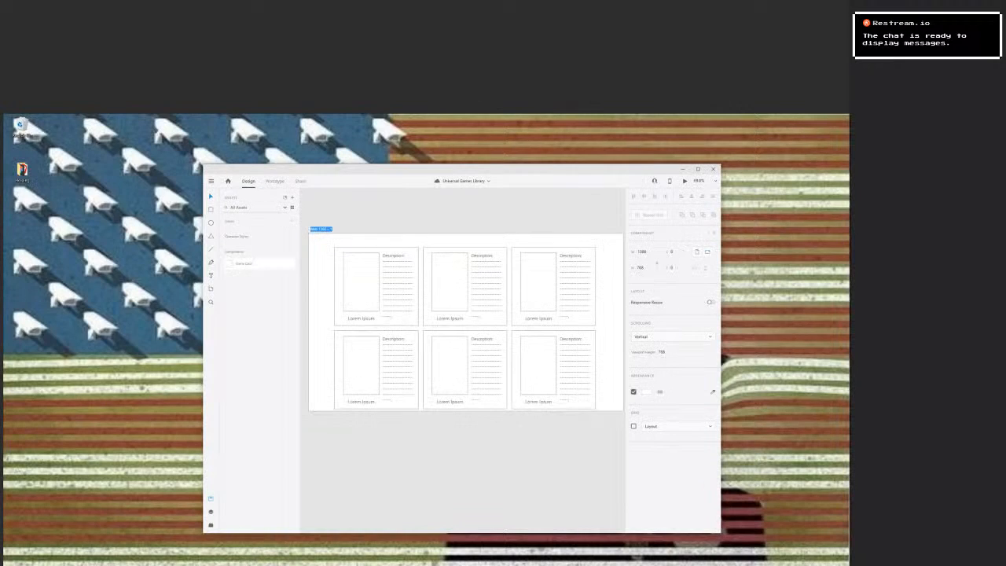
text(Main Page)
key(Return)
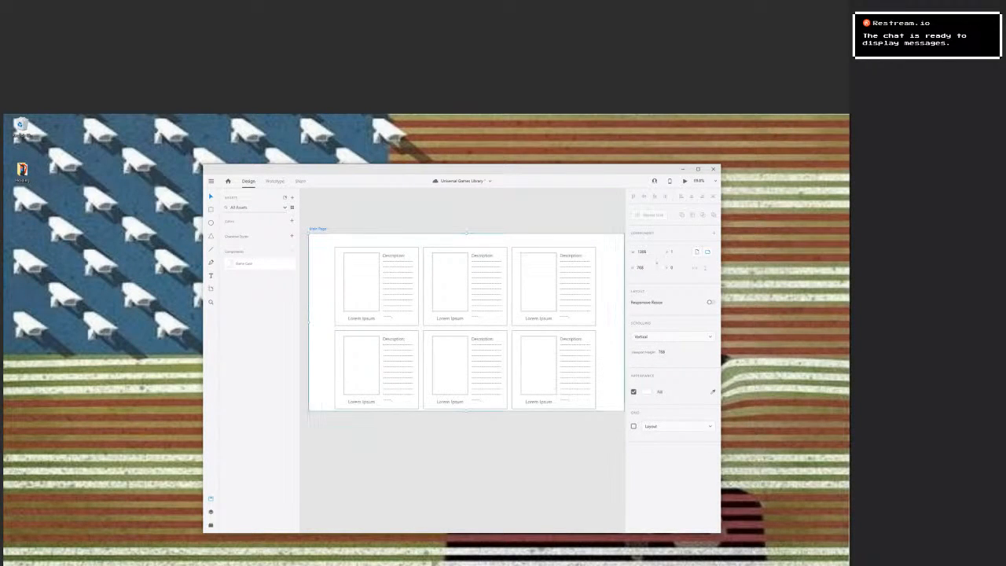
key(Escape)
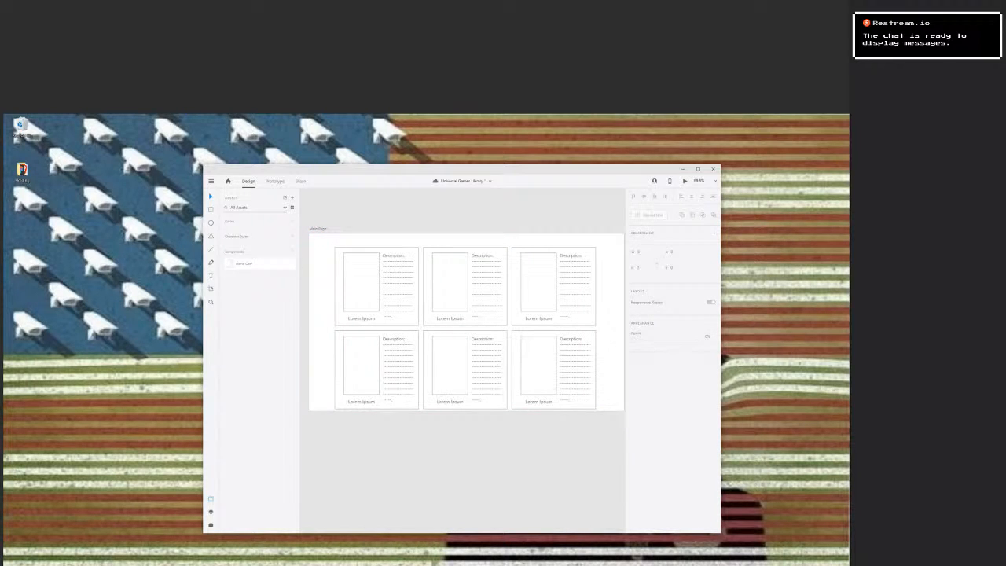
key(ctrl+y)
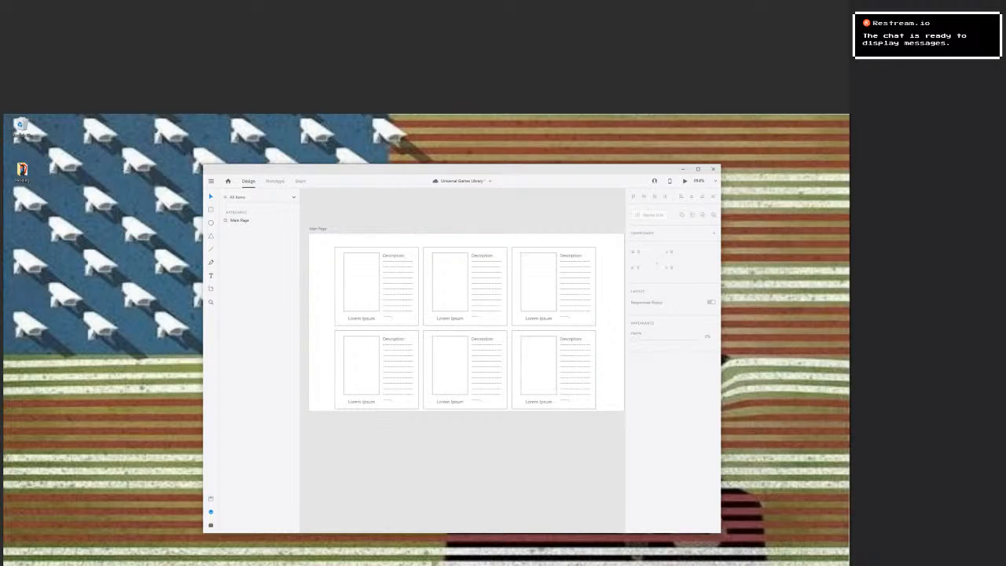
right_click(320, 478)
mouse_move(338, 523)
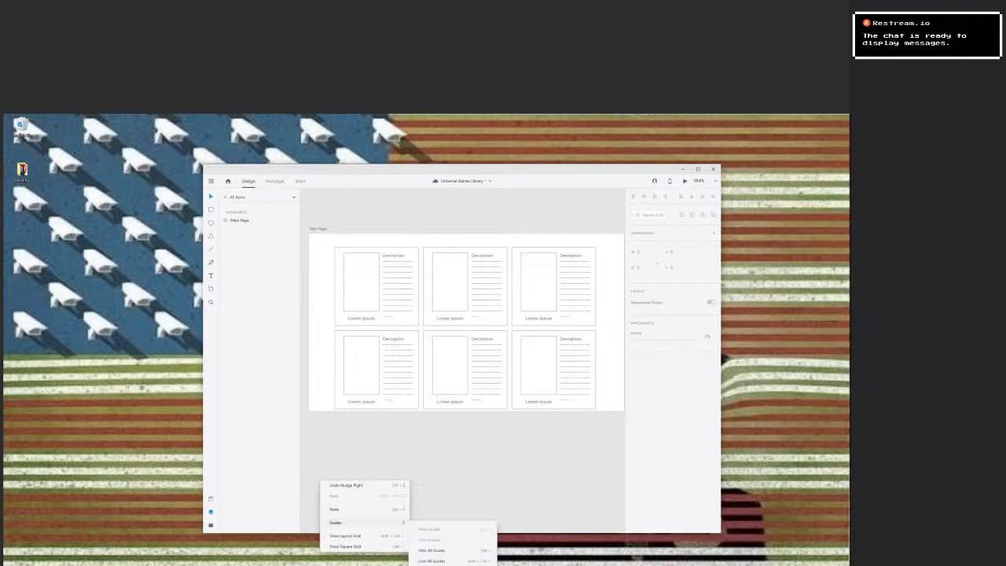
key(Escape)
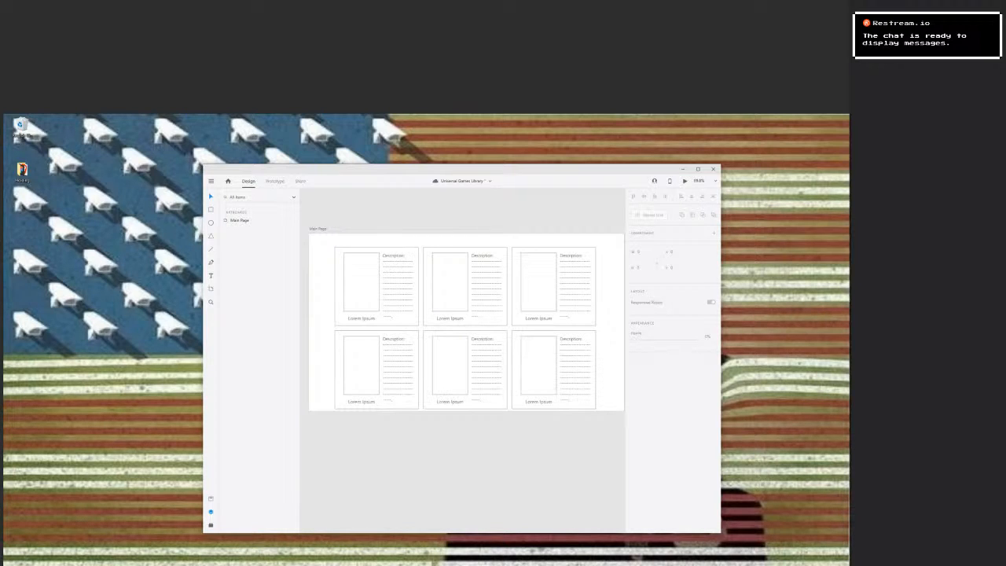
click(669, 181)
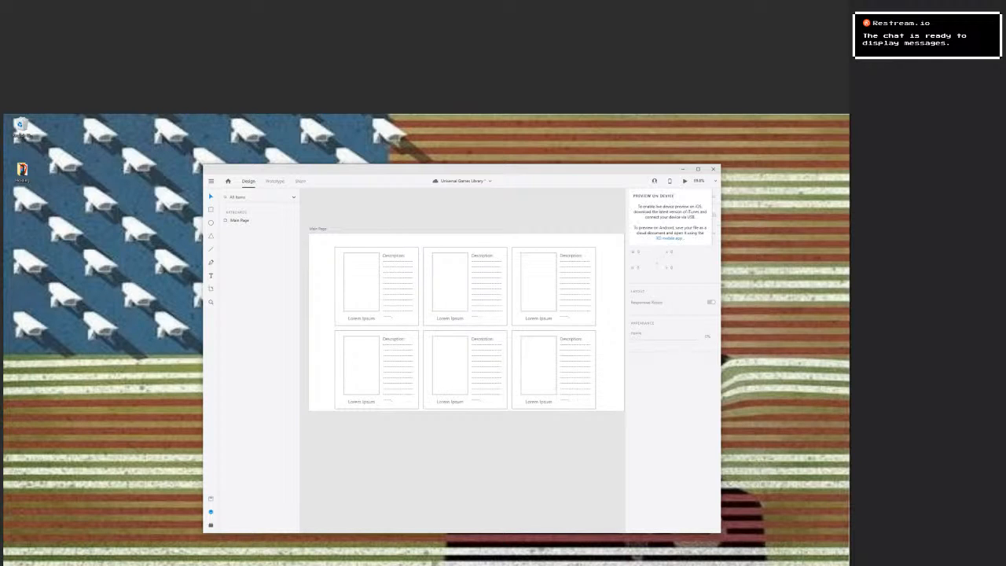
click(670, 180)
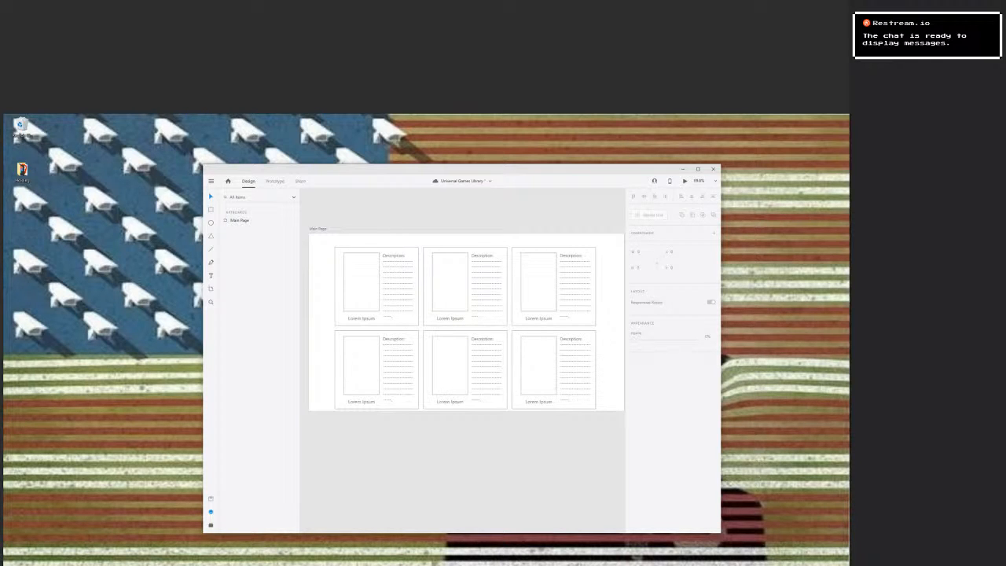
Add a second artboard with the Web 1366 preset and name it "Settings".
drag(602, 170, 496, 145)
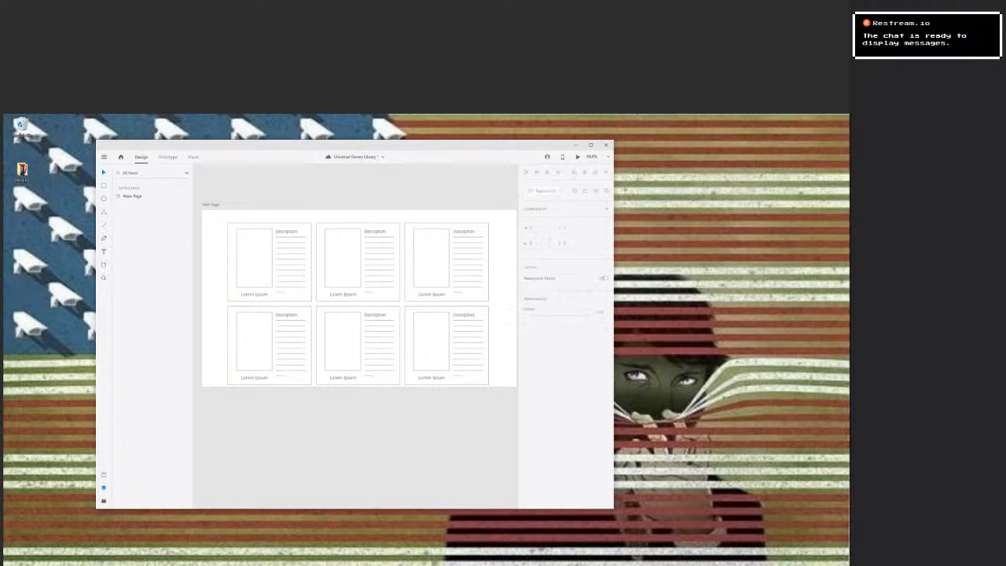
key(a)
scroll(561, 370, down, 3)
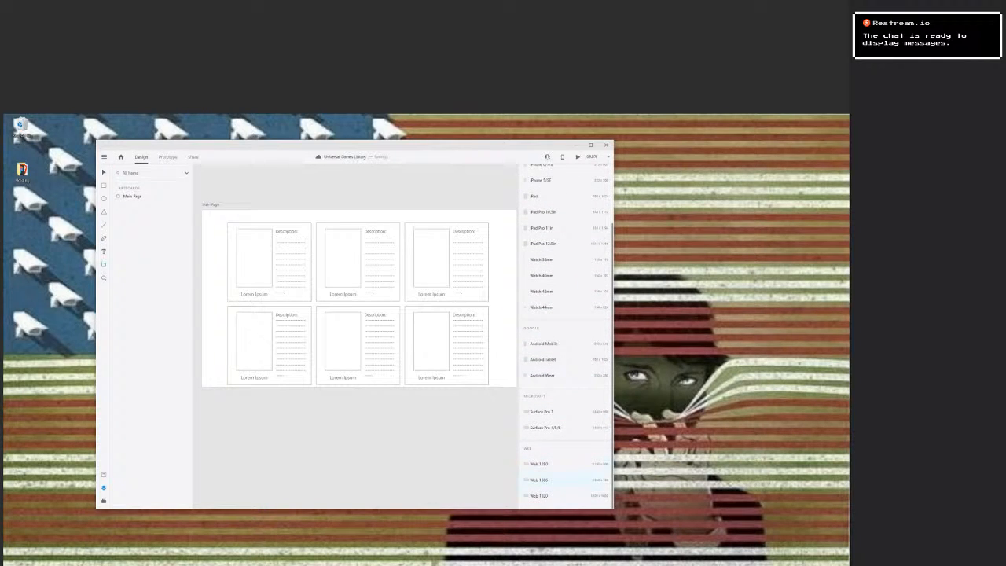
click(539, 479)
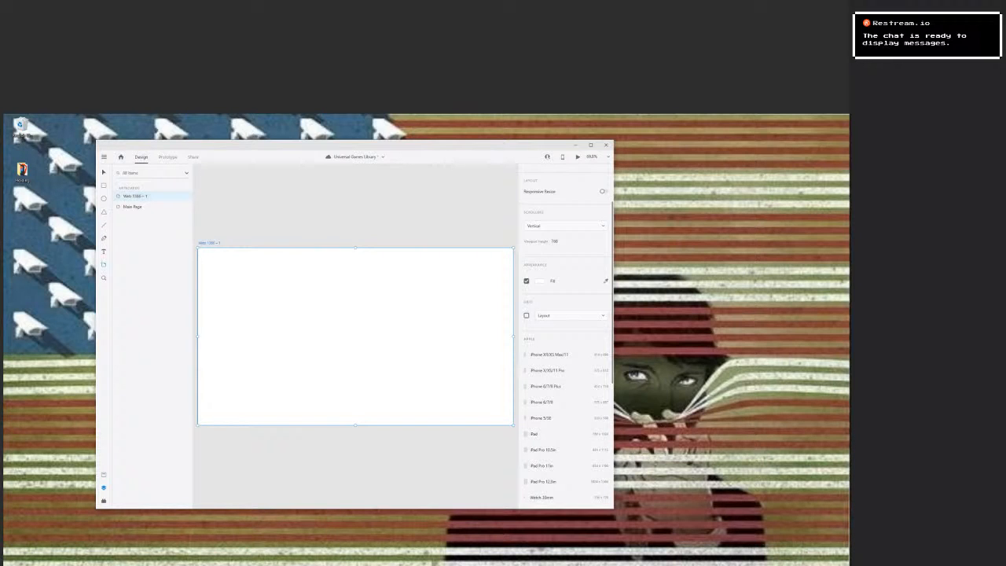
double_click(209, 242)
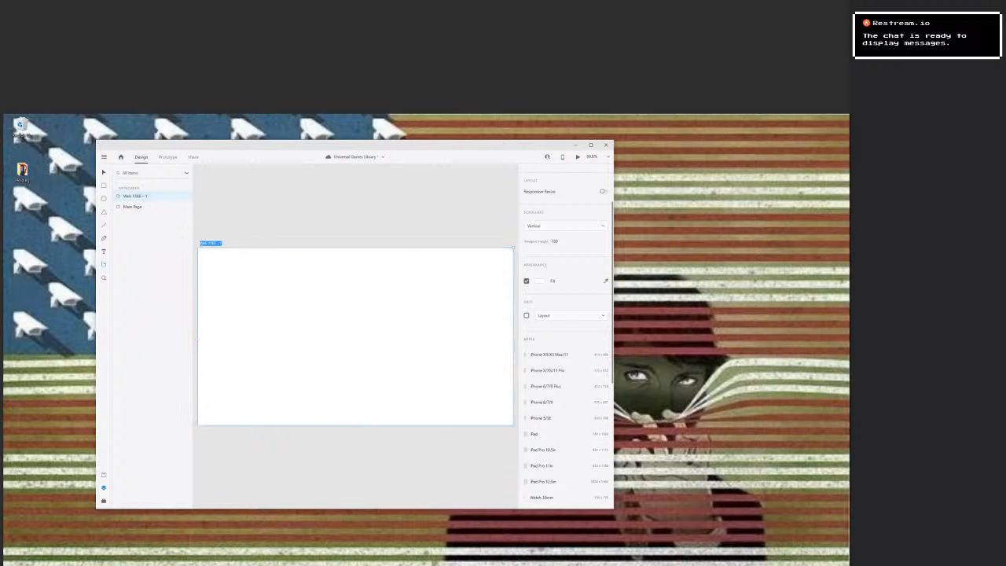
key(BackSpace)
text(Settings)
key(Return)
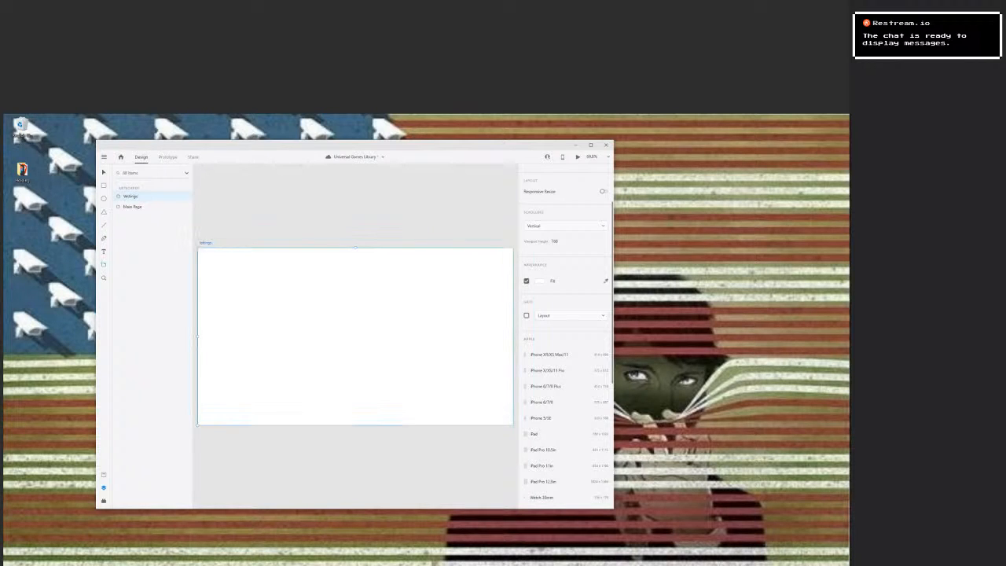
Add the heading text "Lorem Ipsum" near the upper-left corner of the Settings artboard.
key(t)
click(221, 274)
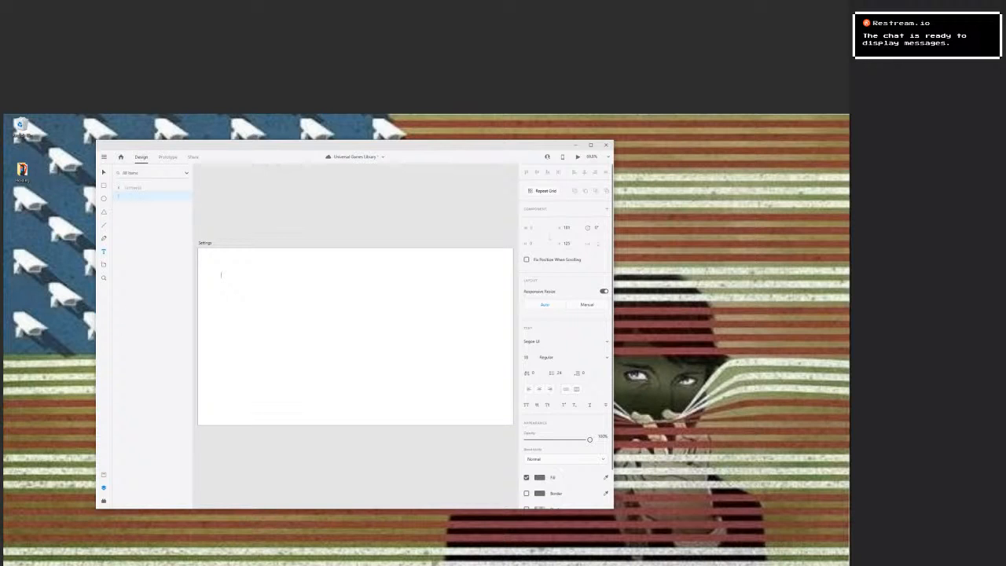
text(gau)
key(BackSpace)
key(BackSpace)
text(ipsum)
key(Escape)
key(Return)
click(247, 275)
key(Escape)
key(Return)
key(ctrl+c)
key(Right)
key(Return)
key(Escape)
Paste another "Lorem Ipsum" text, shrink its box to one line, and place it below the first heading, aligned to its left edge.
click(330, 322)
key(Escape)
key(ctrl+v)
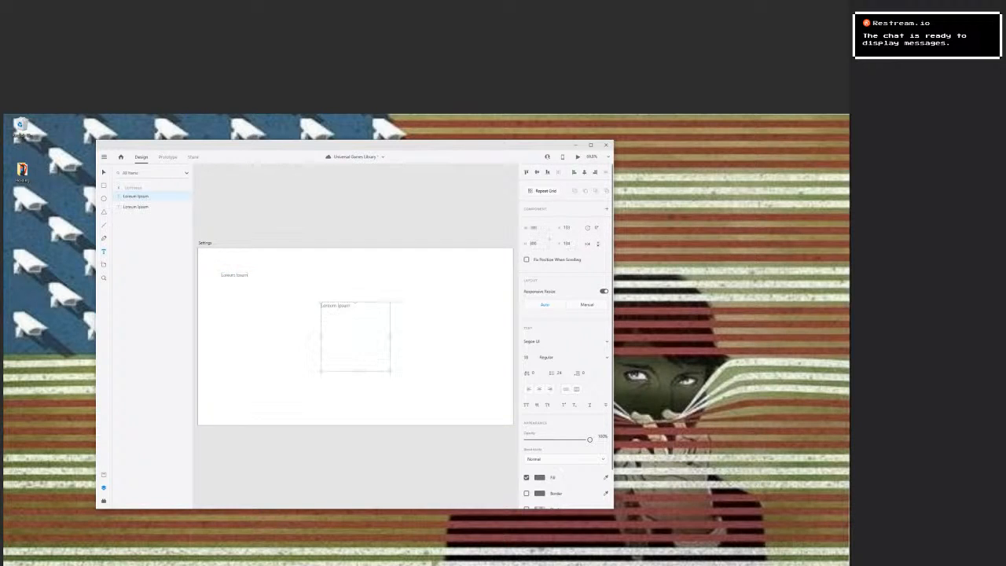
drag(355, 371, 355, 311)
drag(355, 305, 257, 306)
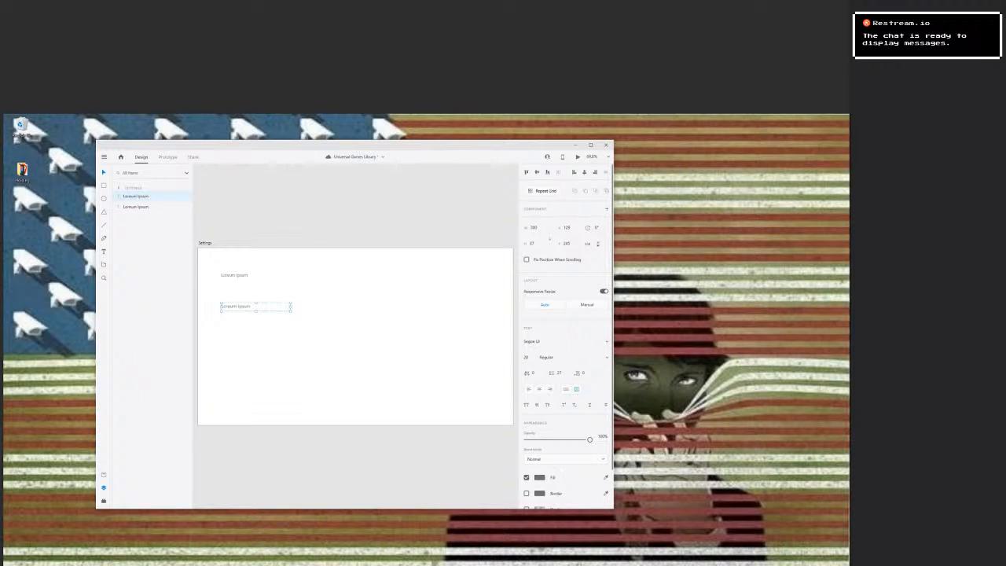
key(Escape)
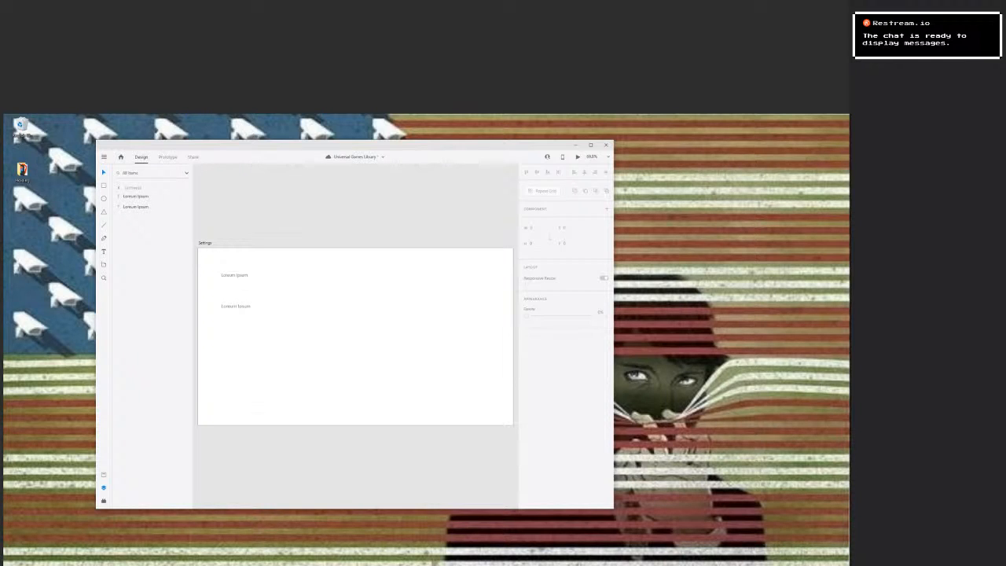
Add the labels "User" and "Password" side by side between the two Lorem Ipsum headings.
key(t)
click(225, 288)
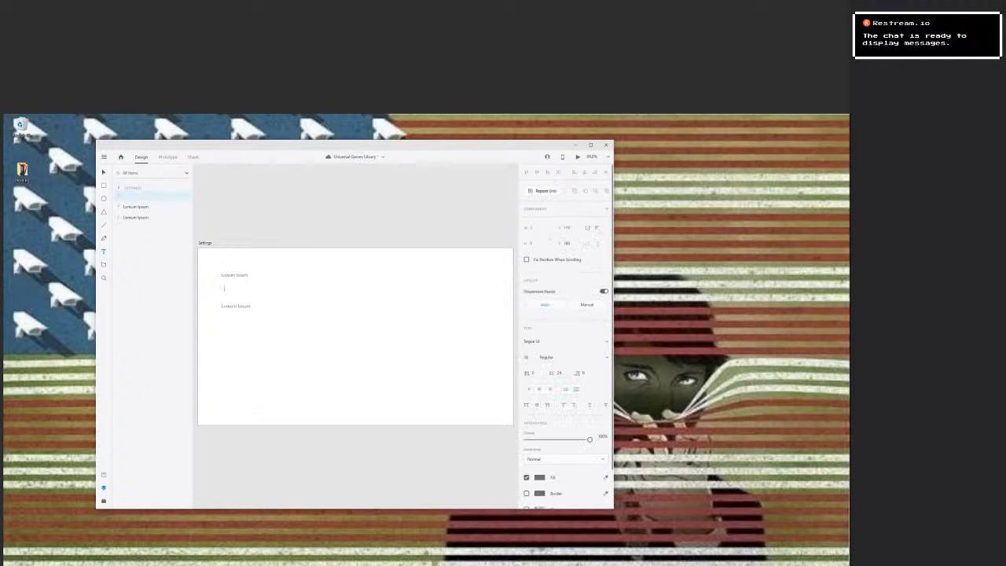
text(Lor)
text(r)
key(Escape)
click(249, 289)
text(Interfa)
key(Return)
text(d)
key(Escape)
drag(269, 287, 289, 290)
key(Escape)
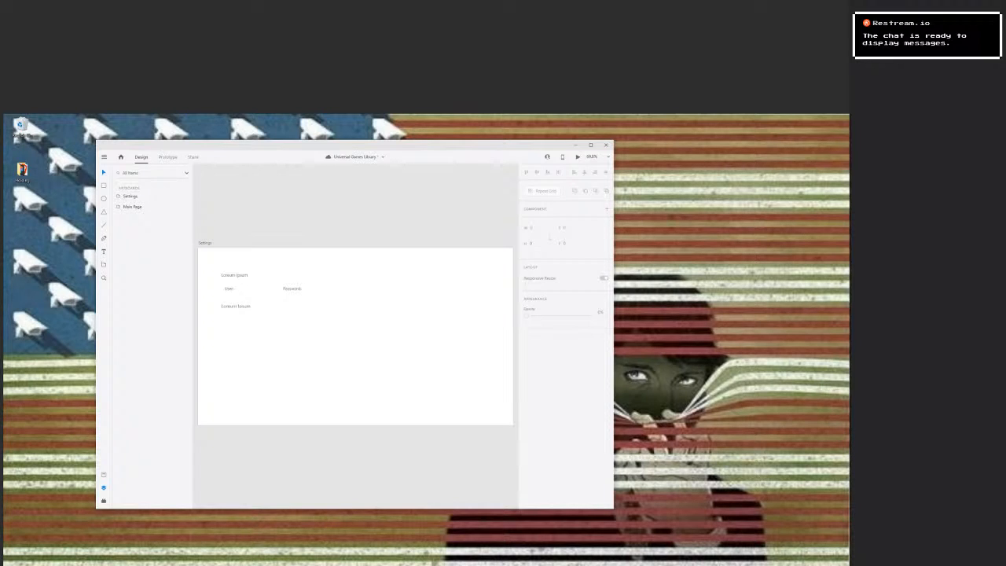
Draw an input box about 24 px high beside the User label and place a duplicate beside the Password label.
key(r)
drag(234, 284, 279, 291)
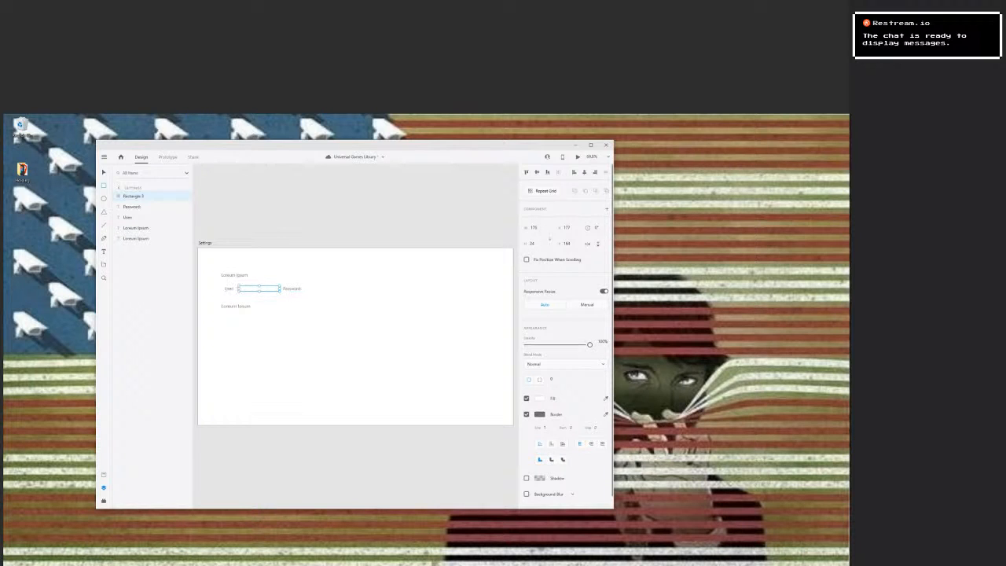
key(ctrl+d)
drag(278, 288, 345, 288)
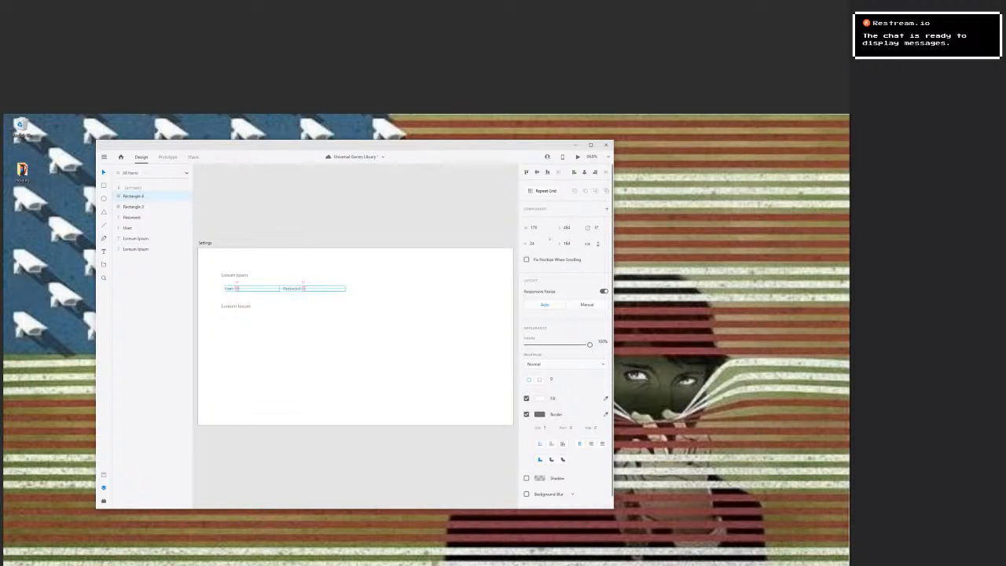
key(Escape)
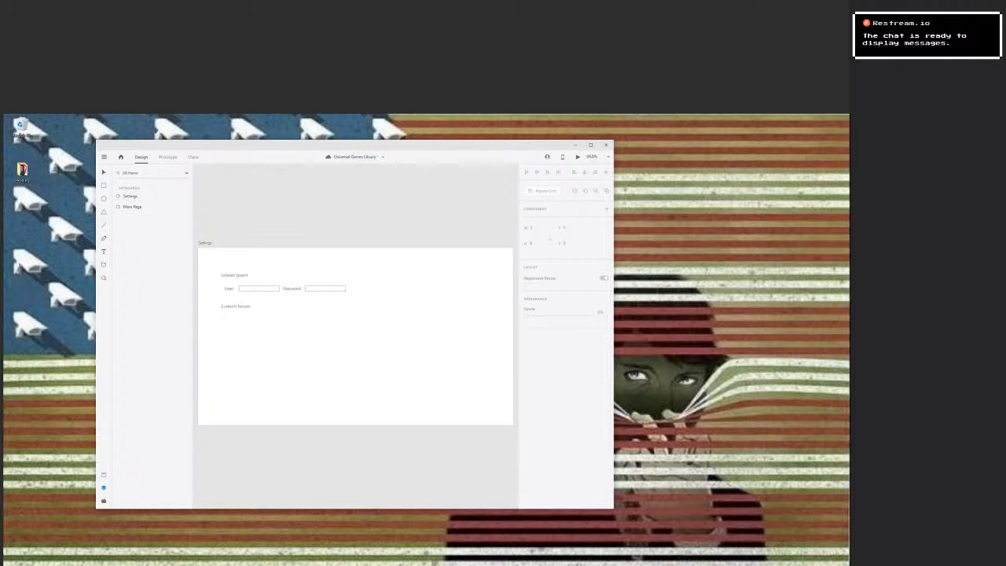
Draw a rounded button about 24 px high to the right of the Password box and label it "OK".
drag(368, 285, 405, 292)
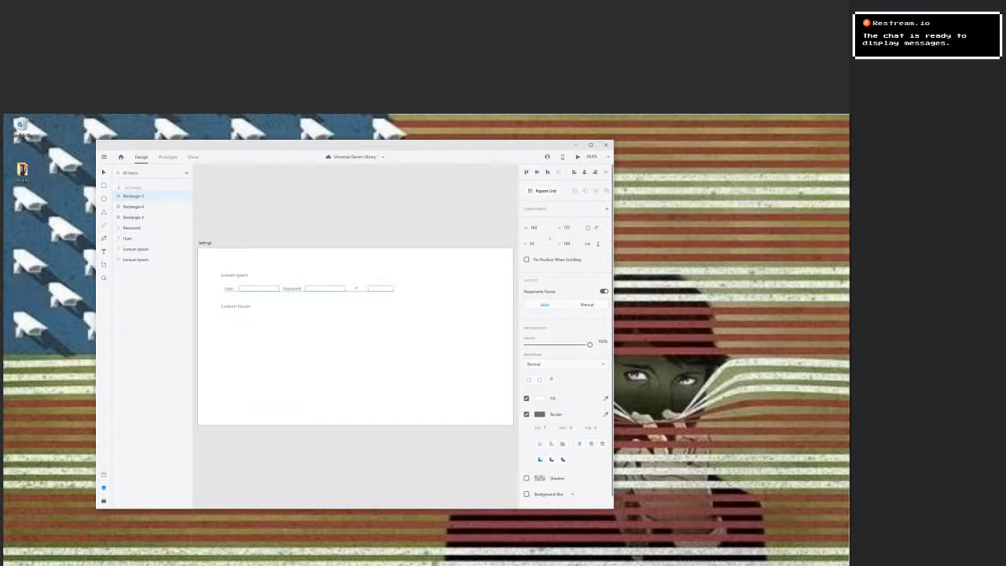
drag(393, 291, 393, 291)
click(552, 459)
click(104, 251)
click(375, 288)
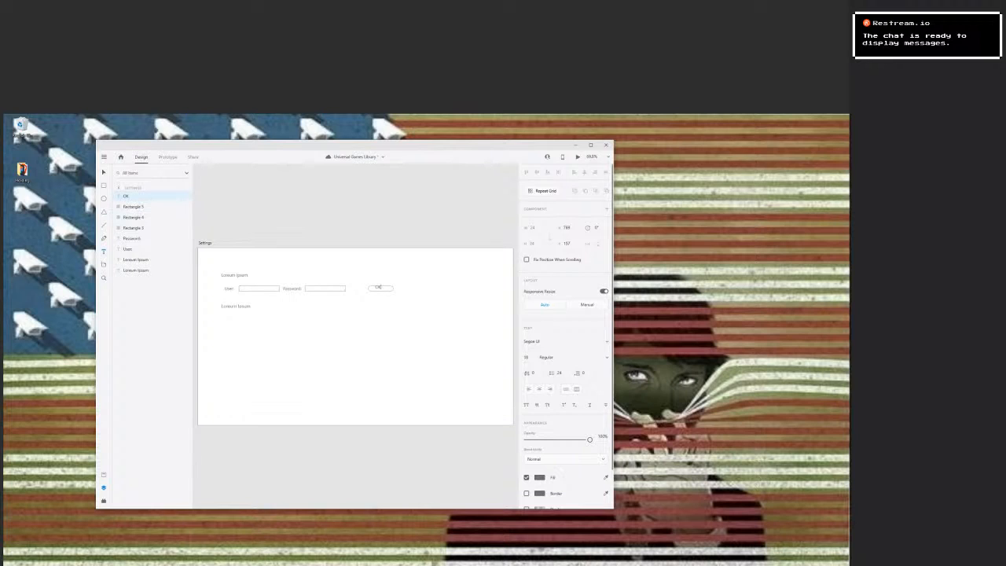
Centre the "OK" label vertically on its rounded button, narrow the button, and centre the label within it.
key(Escape)
drag(378, 287, 378, 289)
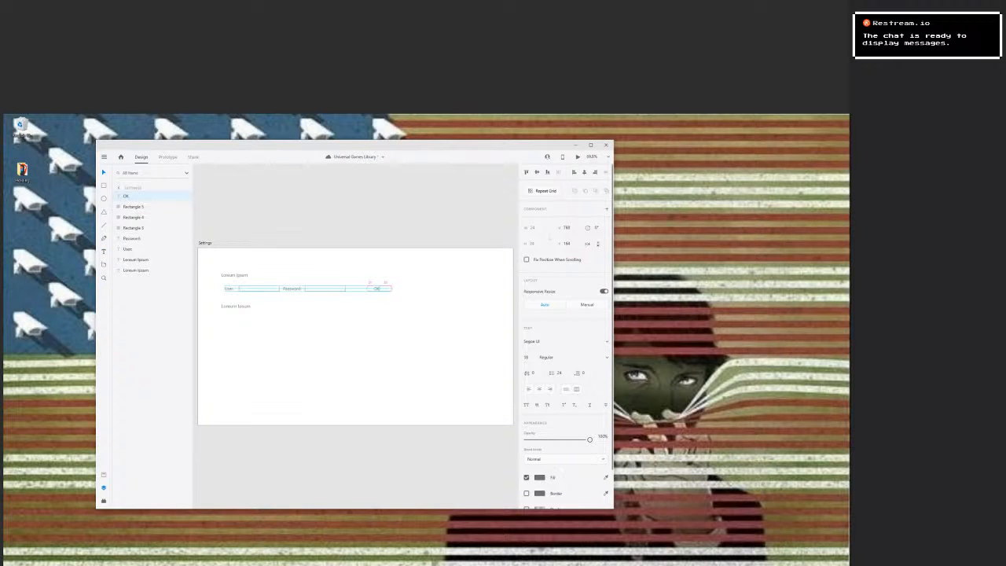
click(387, 289)
drag(394, 288, 378, 289)
key(Escape)
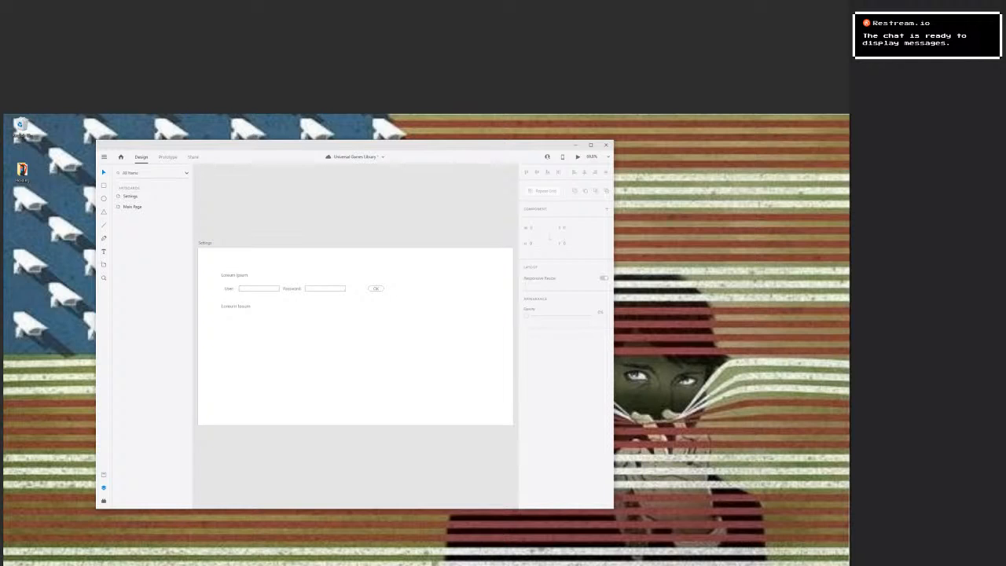
Move the Password label and its input box together to the right, evening out the gaps to the User box and OK button.
drag(289, 274, 330, 304)
click(332, 320)
double_click(291, 288)
key(Escape)
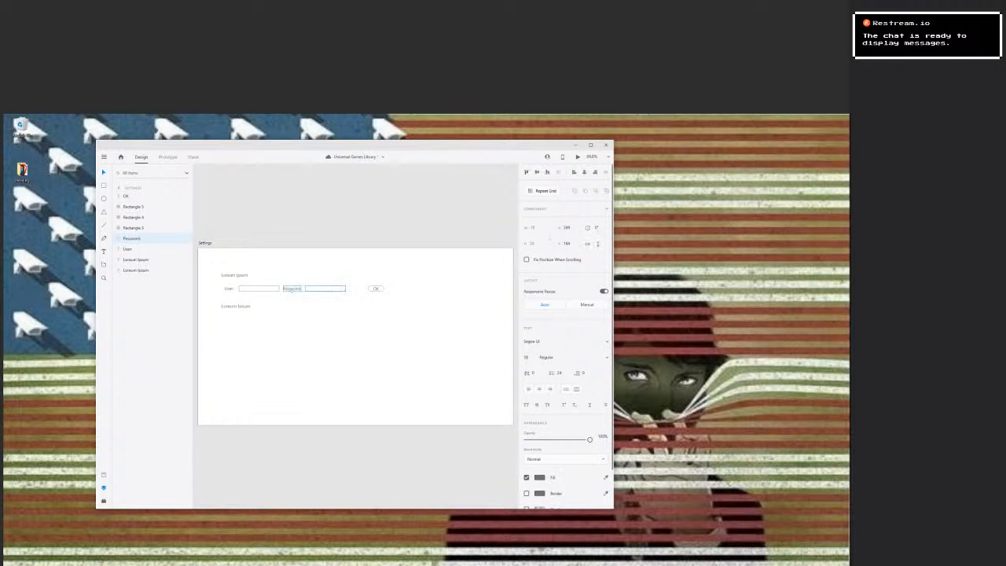
shift+click(324, 288)
drag(325, 289, 329, 289)
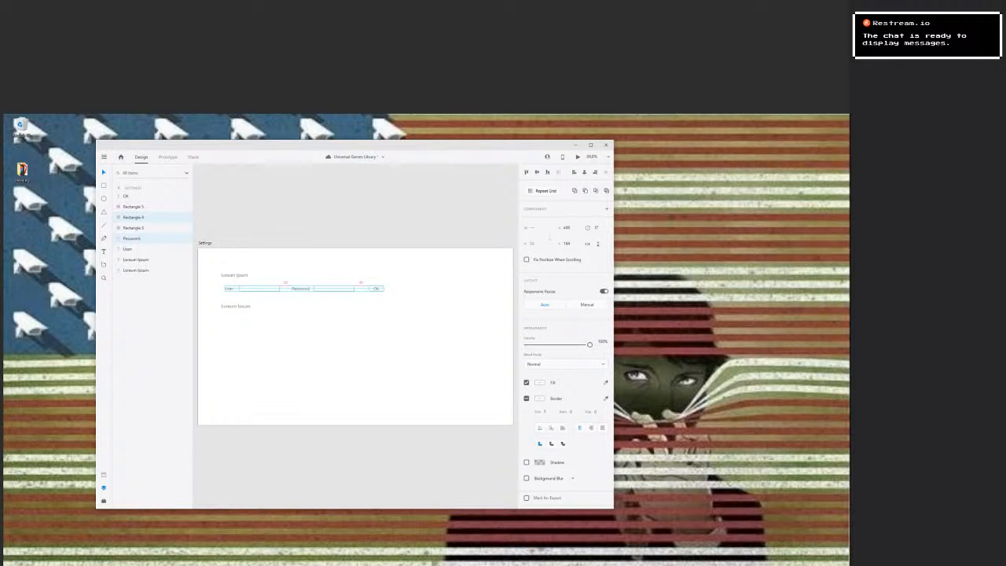
key(Right)
key(Right)
key(Escape)
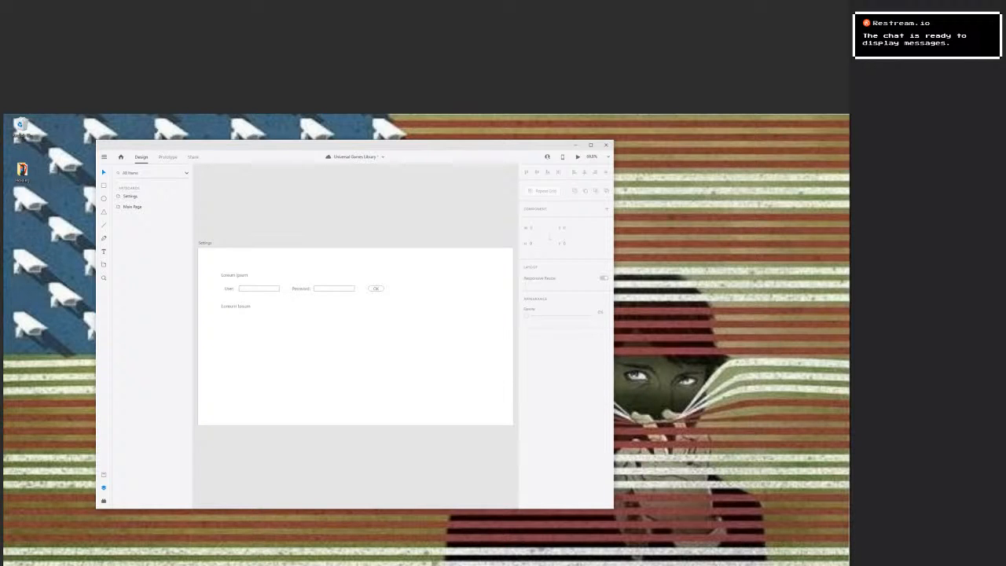
Add a Web 1366 artboard below the Main Page artboard and rename it "Game Page".
drag(305, 337, 489, 309)
scroll(382, 445, down, 5)
drag(382, 445, 430, 363)
scroll(373, 330, up, 3)
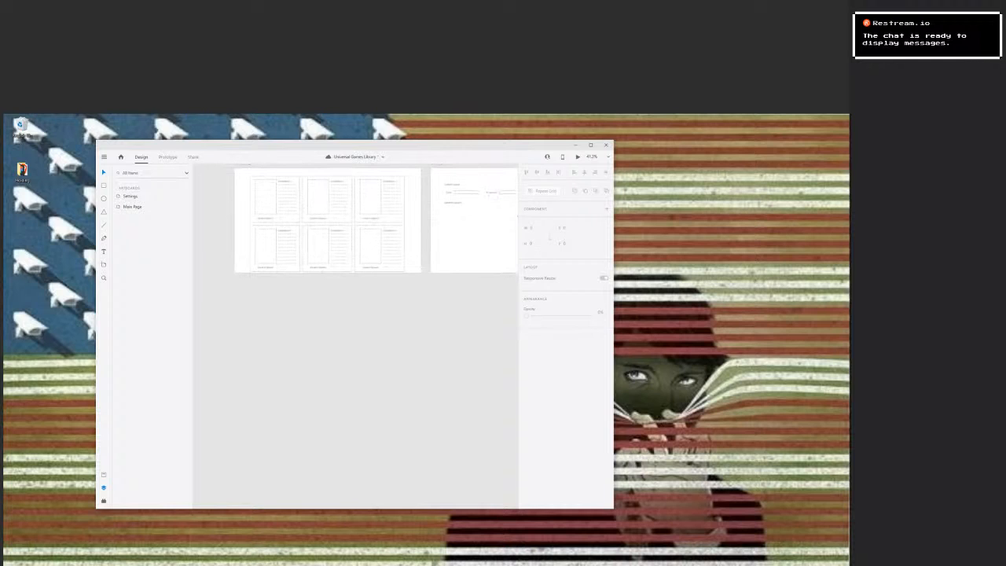
key(a)
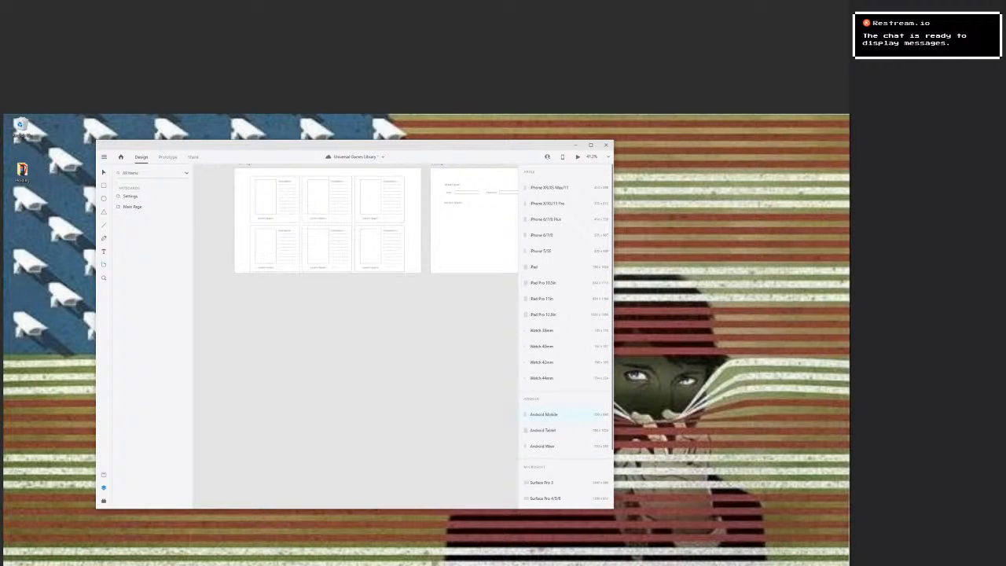
scroll(550, 481, down, 3)
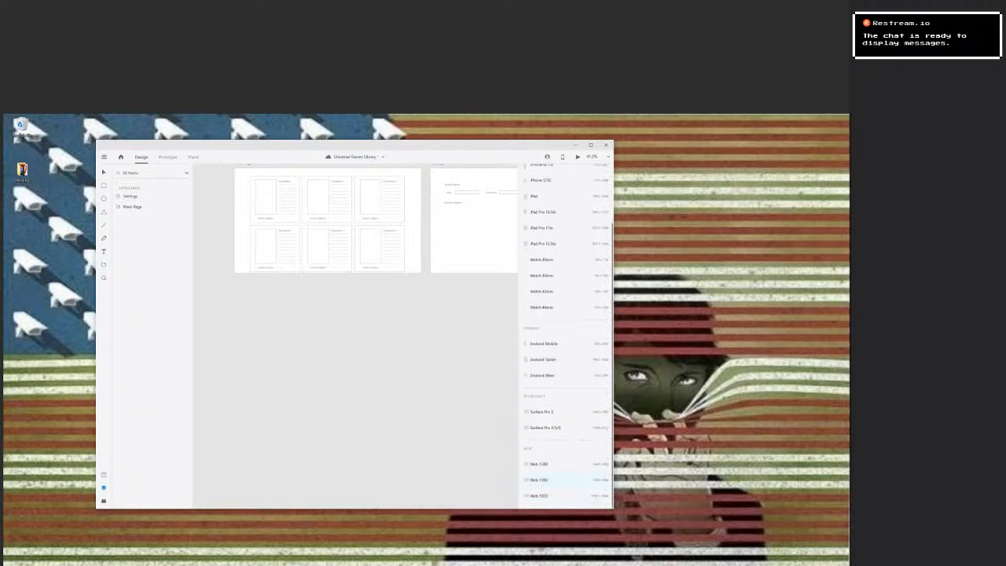
click(542, 479)
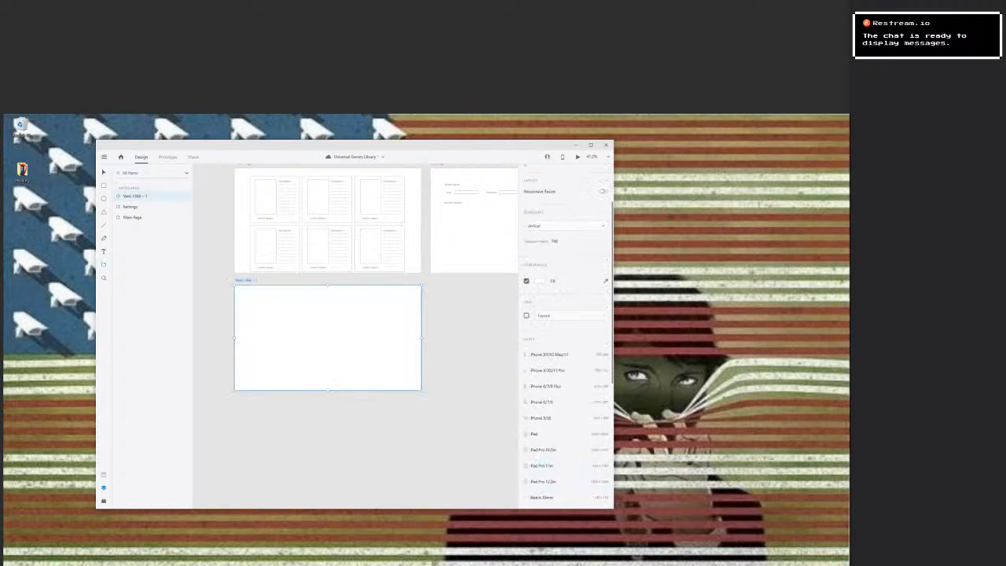
double_click(246, 281)
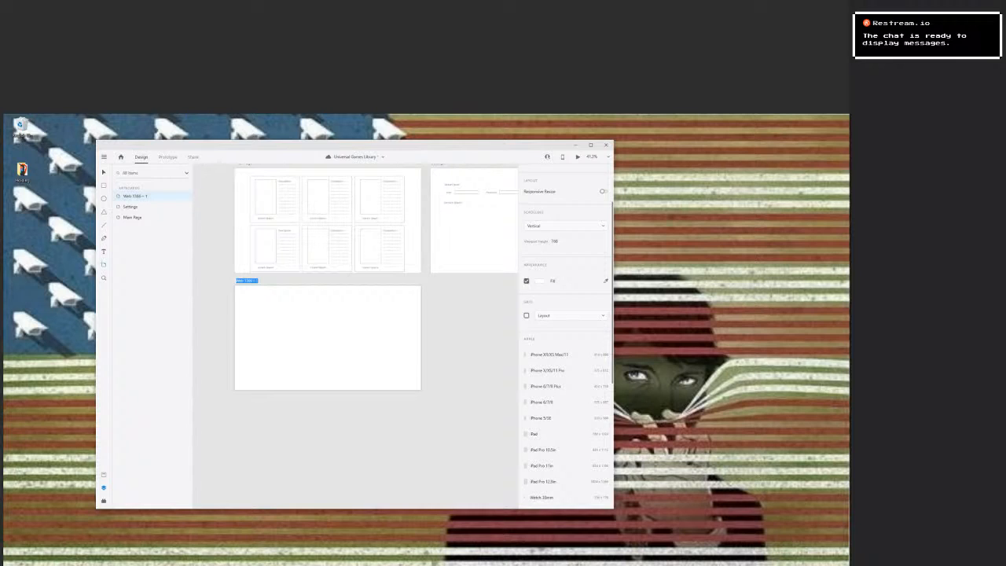
key(Escape)
double_click(246, 281)
text(Game Page)
key(Return)
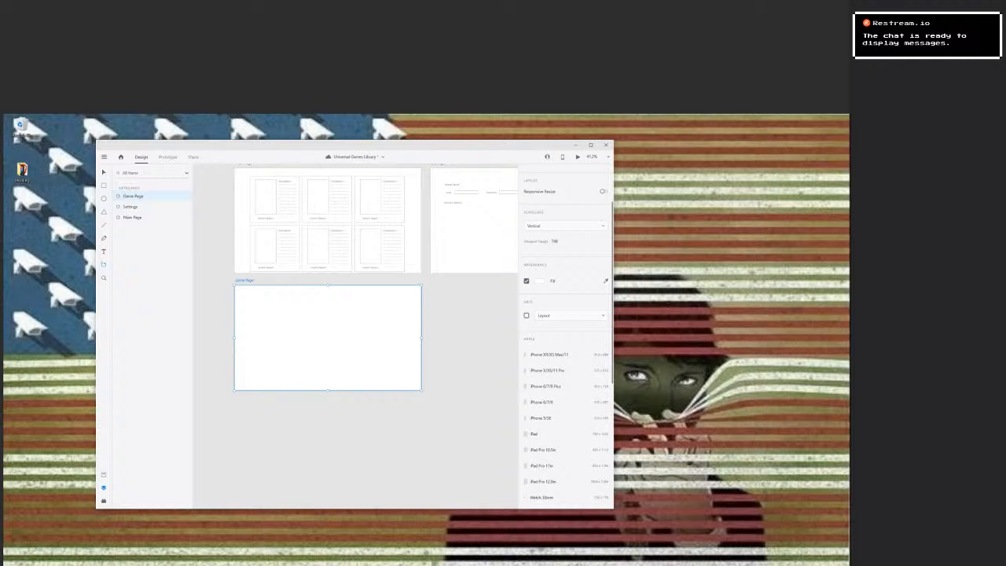
Add another Web 1366 artboard beside Game Page and rename it "Platform Page".
scroll(471, 424, down, 1)
scroll(550, 436, down, 5)
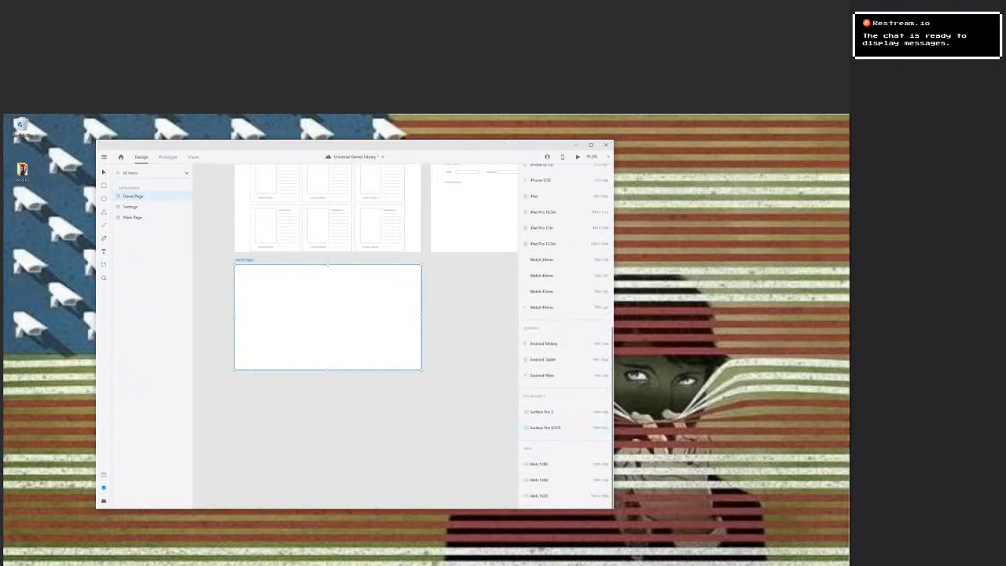
click(539, 479)
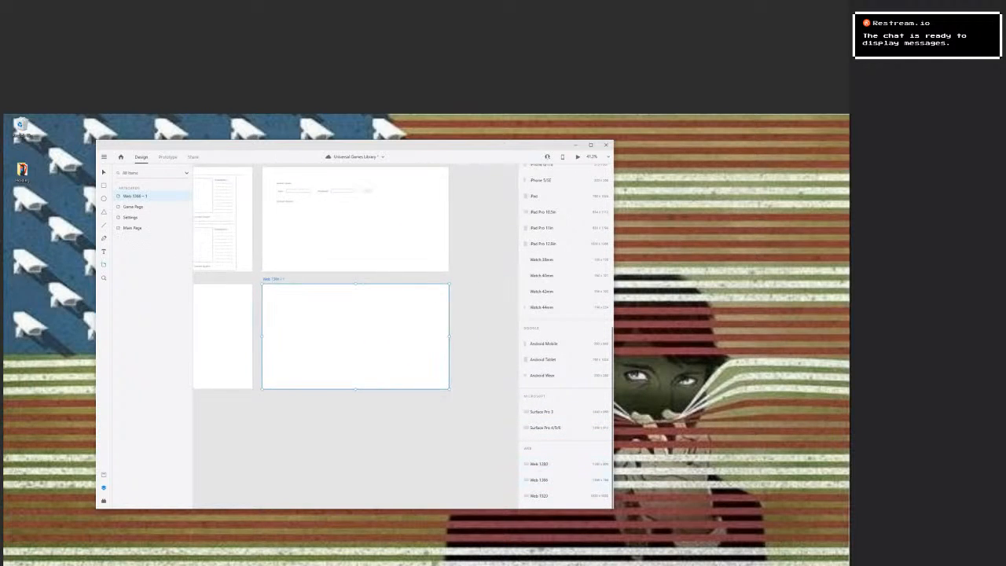
double_click(274, 279)
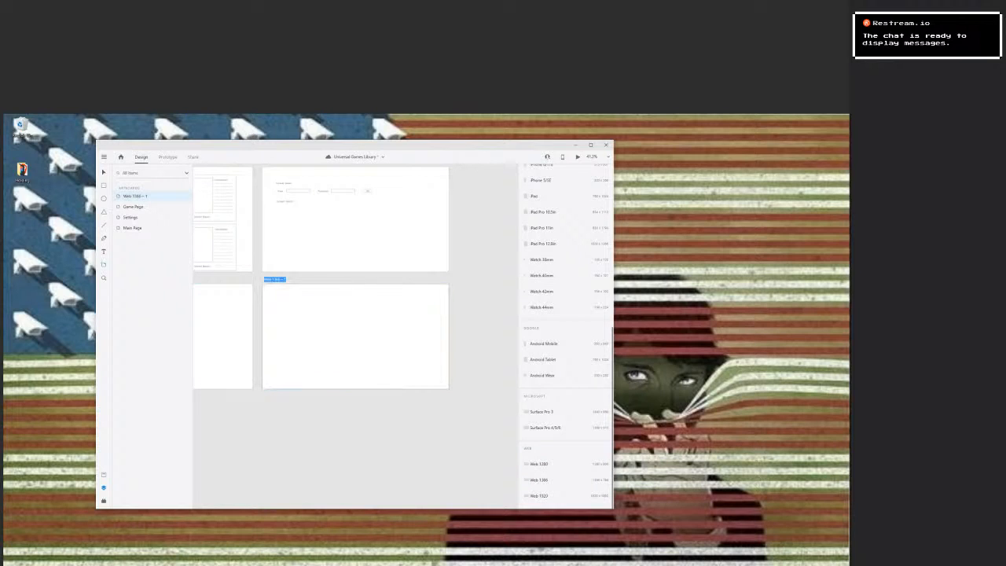
key(BackSpace)
text(Platform Page)
key(Return)
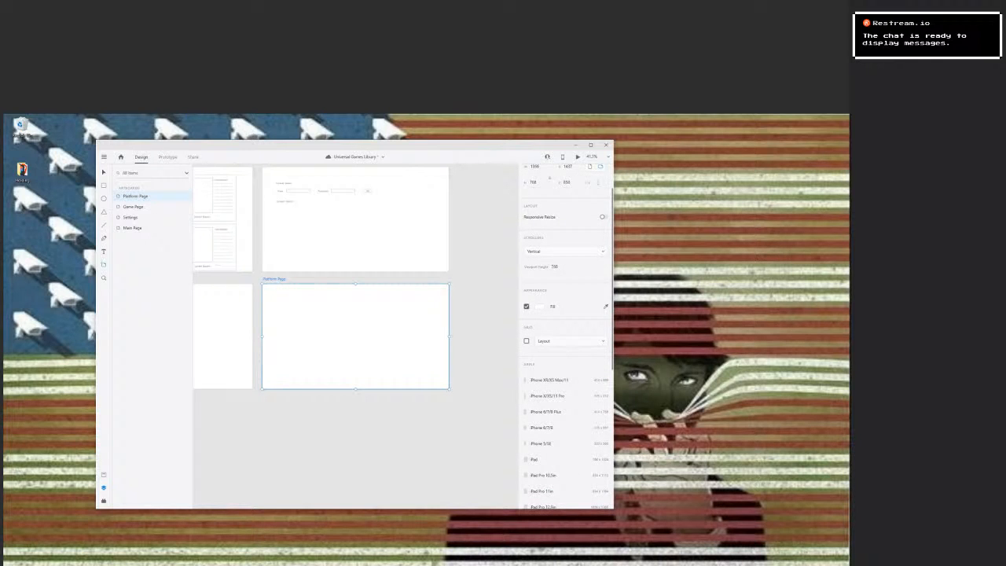
click(225, 441)
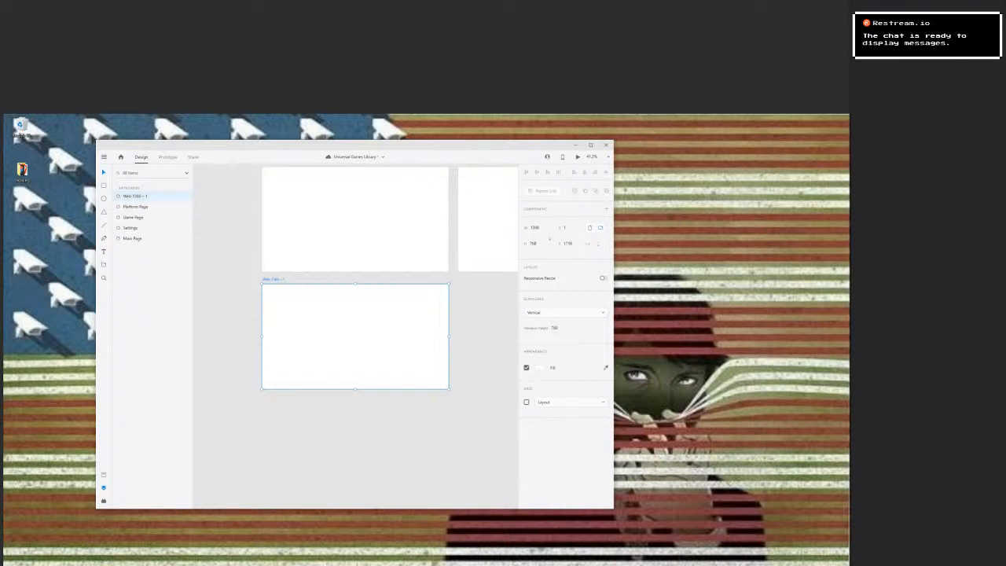
key(Delete)
drag(432, 259, 427, 402)
scroll(381, 400, down, 1)
scroll(381, 401, up, 1)
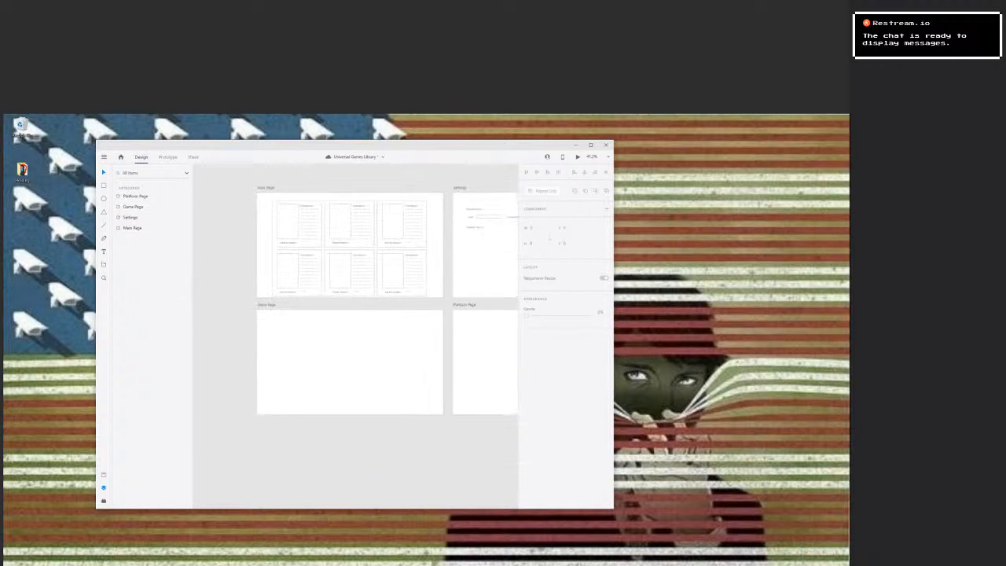
Open the game card's master component for editing from the document assets.
scroll(302, 364, up, 3)
click(353, 225)
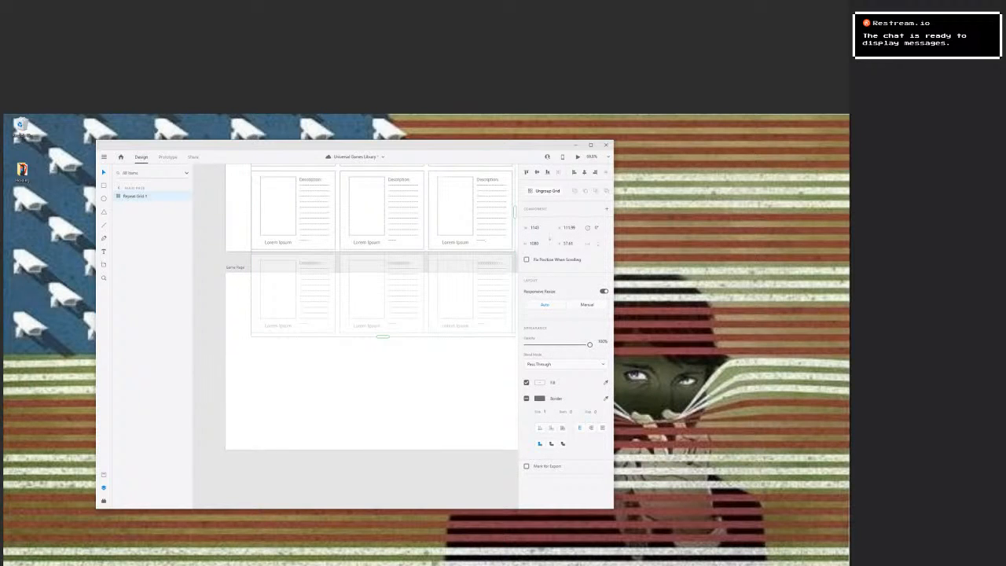
key(ctrl+shift+y)
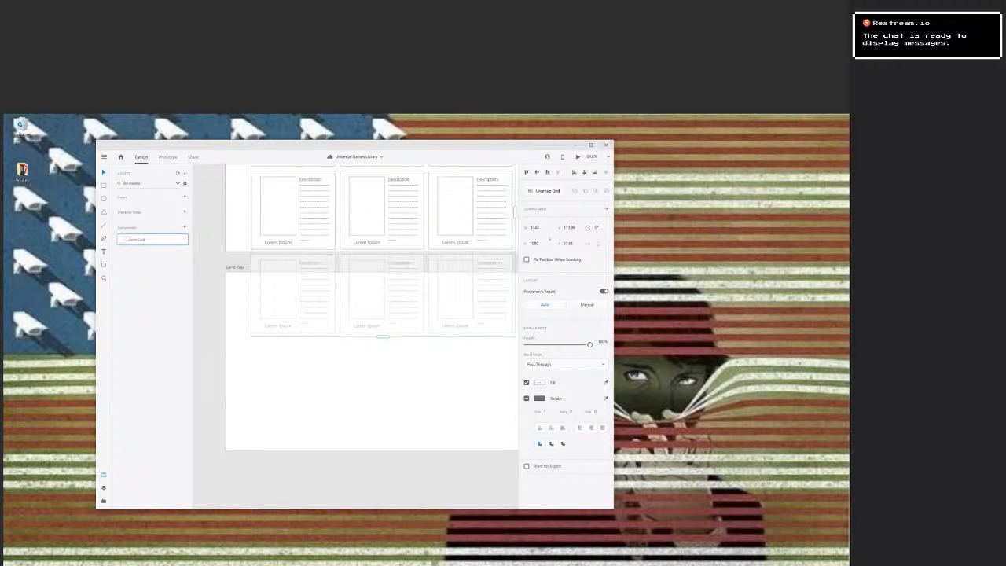
right_click(130, 239)
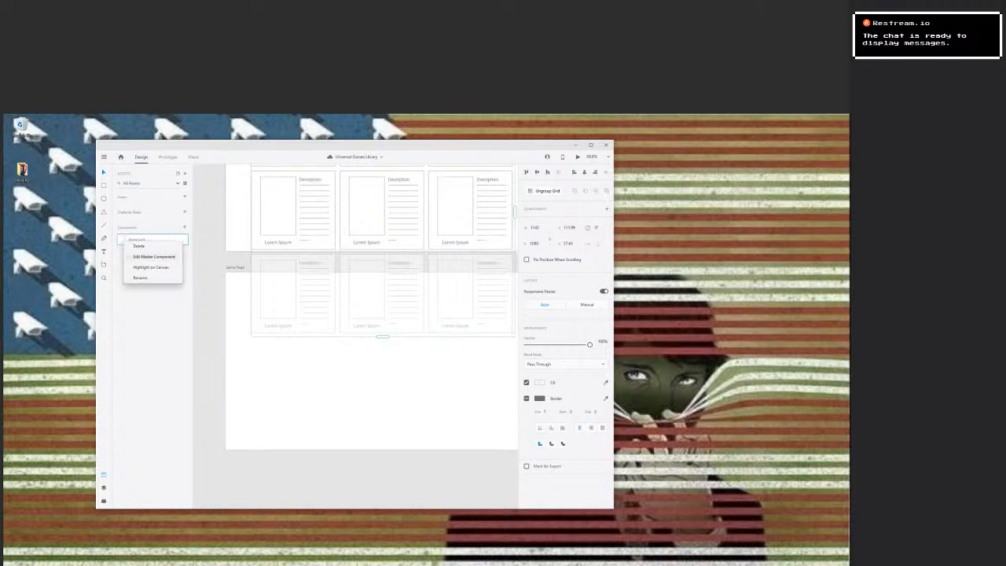
click(149, 258)
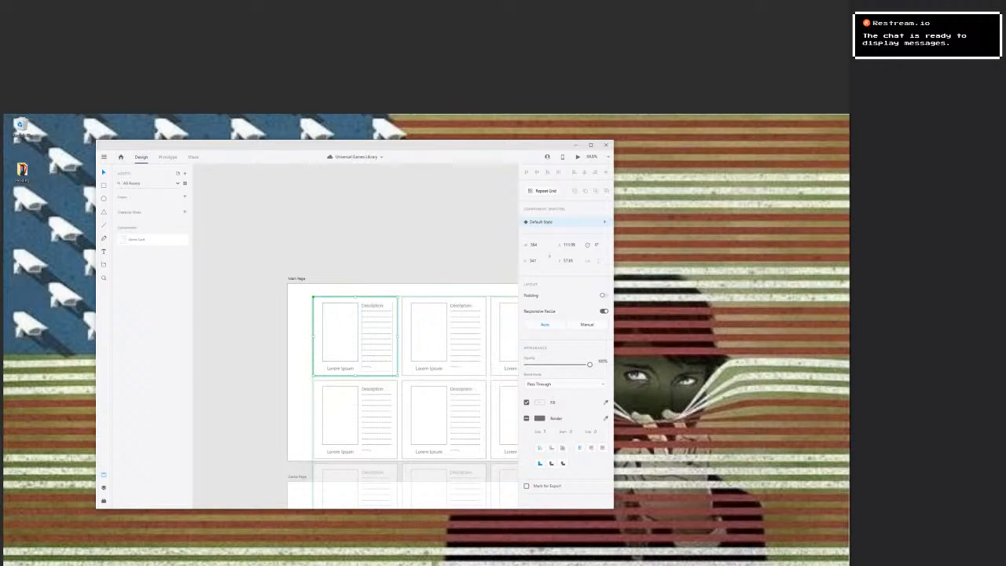
Copy the master card's image frame, title and description elements and paste them onto the Game Page artboard.
key(Escape)
click(340, 332)
double_click(340, 332)
double_click(340, 333)
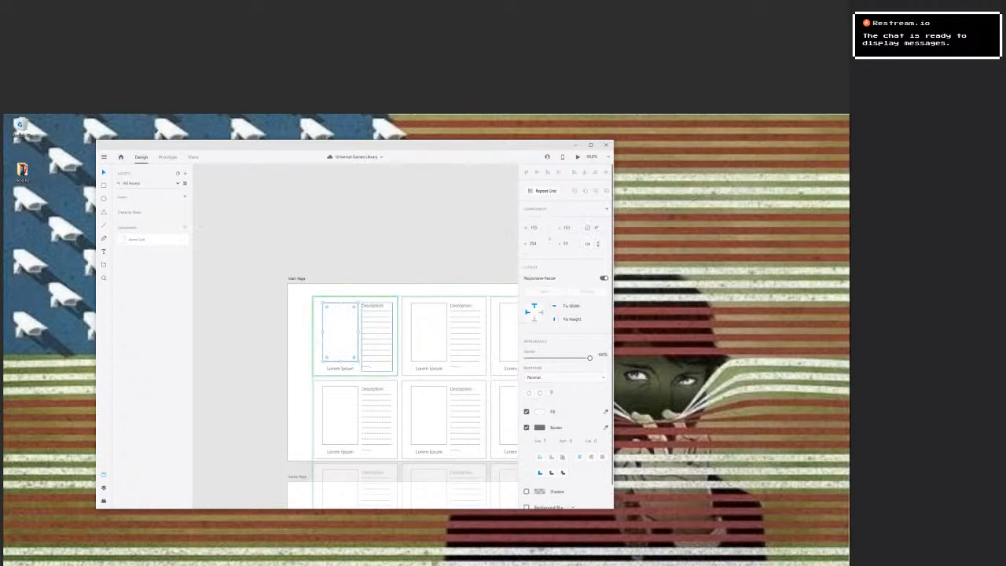
shift+click(376, 337)
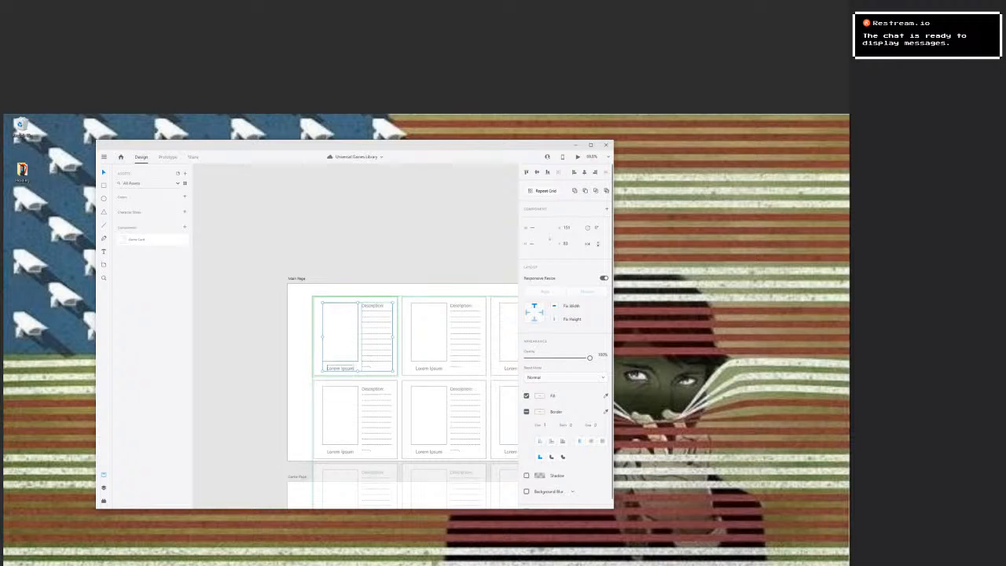
scroll(402, 330, down, 5)
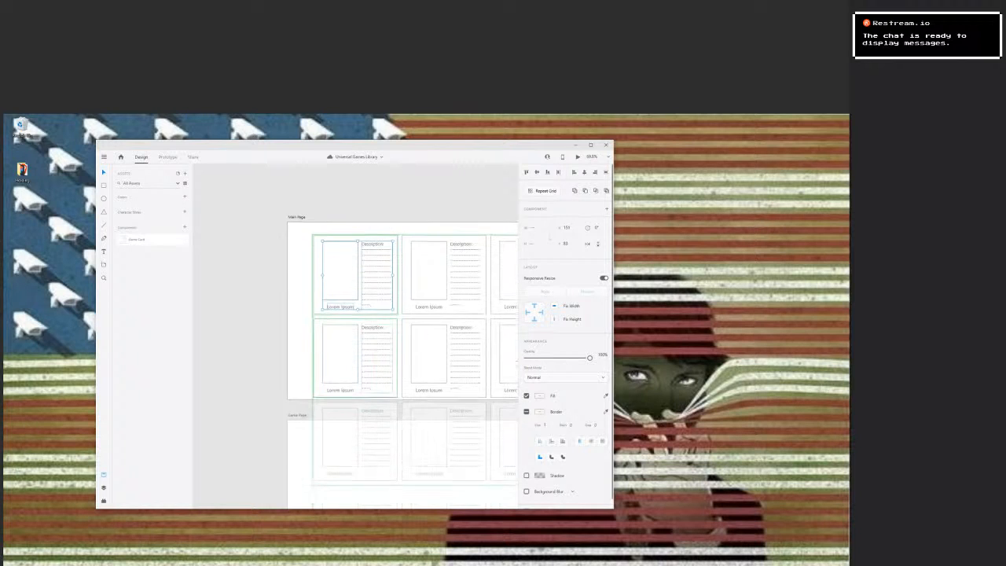
scroll(403, 334, down, 3)
click(381, 334)
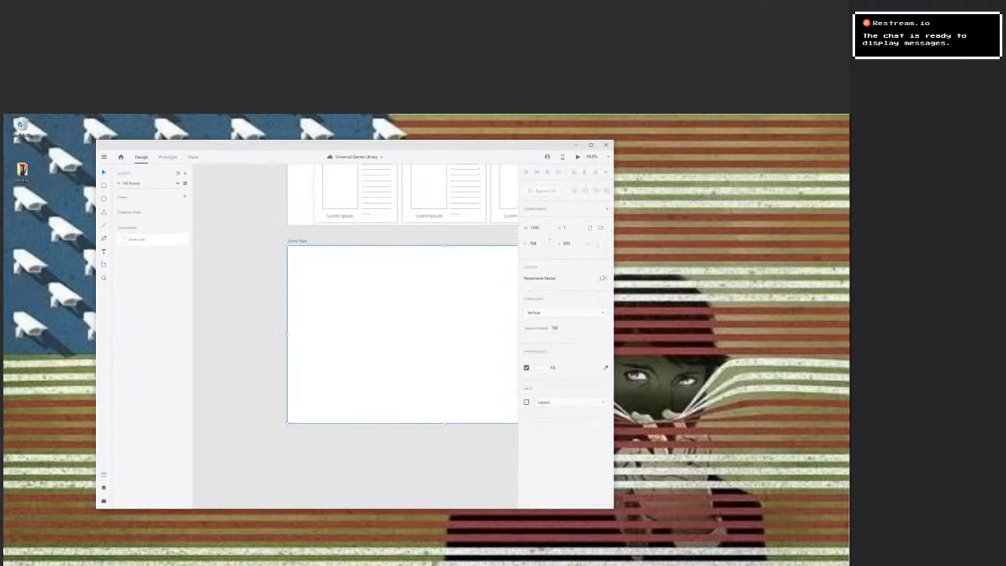
key(ctrl+v)
click(424, 314)
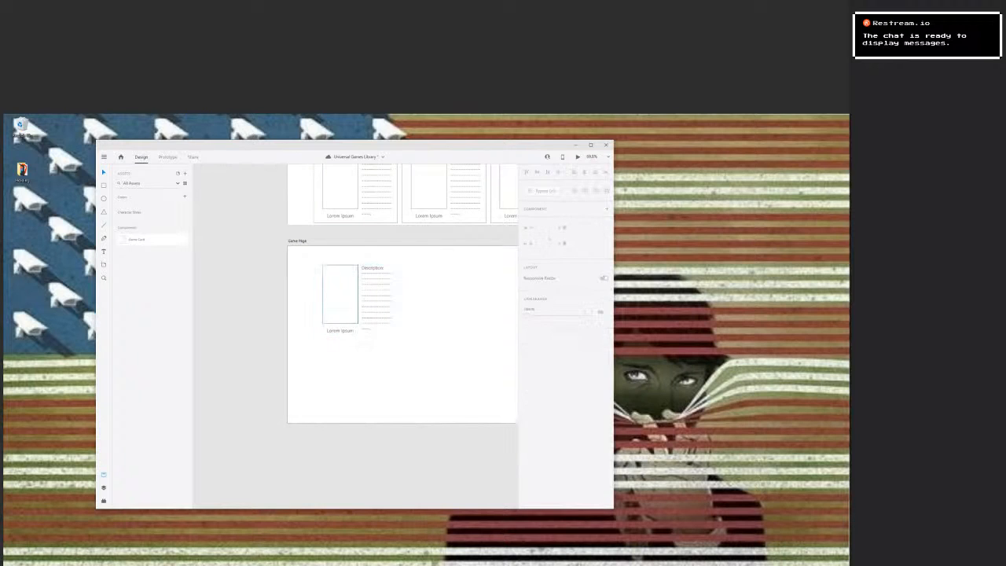
Rearrange the pasted card on Game Page with an enlarged image frame, the title beside its upper edge, and a widened description underneath the title.
click(376, 300)
click(340, 295)
drag(340, 295, 322, 289)
drag(340, 330, 444, 289)
drag(378, 295, 368, 348)
drag(445, 290, 368, 264)
drag(323, 290, 321, 290)
drag(367, 346, 434, 359)
click(321, 289)
mouse_move(339, 318)
mouse_down()
mouse_move(363, 353)
mouse_move(348, 315)
mouse_move(331, 305)
mouse_move(349, 334)
mouse_up()
drag(433, 365, 371, 308)
drag(424, 330, 459, 293)
Replace the description's placeholder lines with continuous dashes filling one full line and part of a second.
double_click(242, 279)
double_click(242, 279)
drag(238, 290, 228, 279)
key(BackSpace)
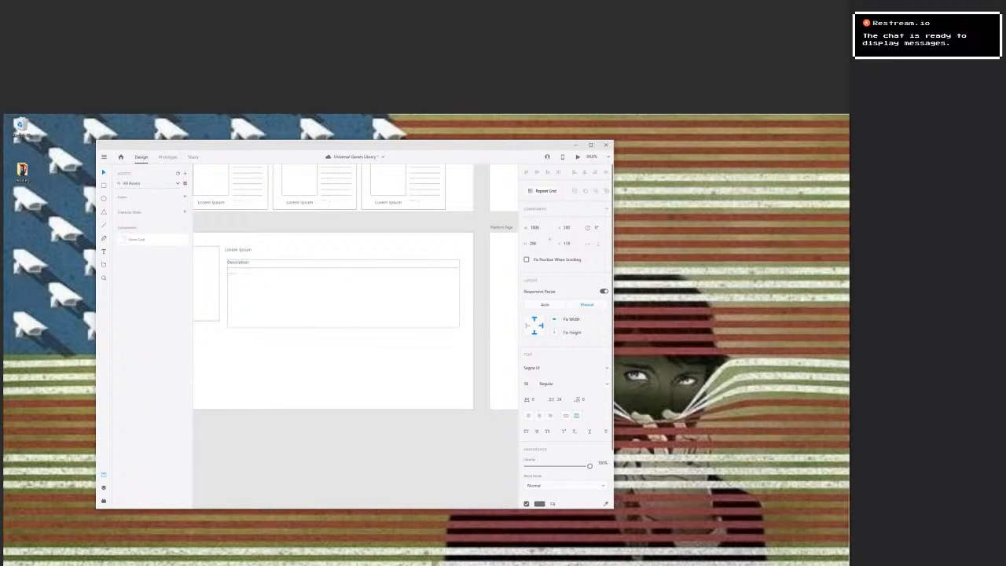
key(ctrl+v)
double_click(242, 278)
key(BackSpace)
text(------------------)
double_click(231, 284)
key(BackSpace)
drag(343, 327, 397, 325)
click(397, 338)
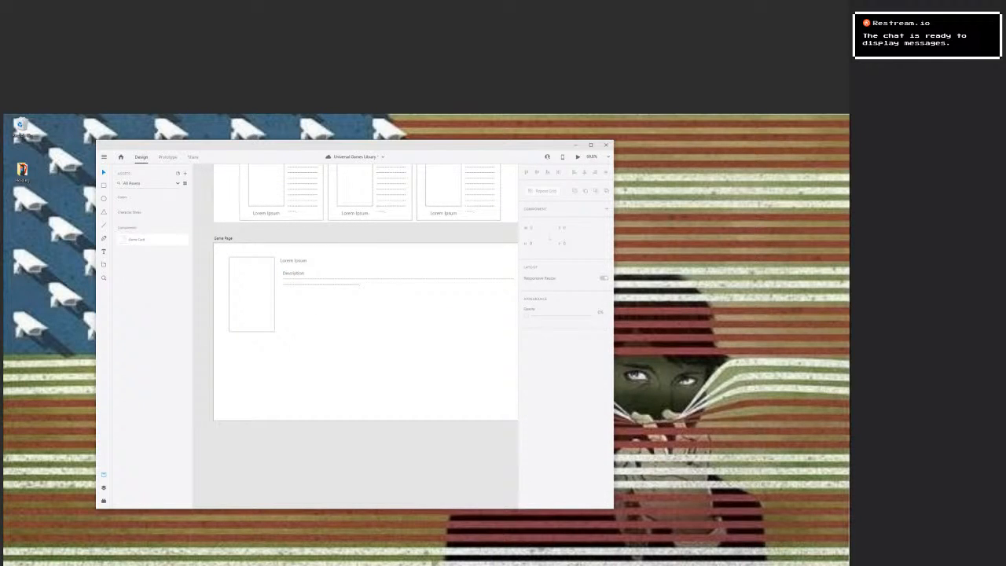
Add a "Tag" text label below the description on Game Page, near its left edge.
drag(397, 297, 383, 270)
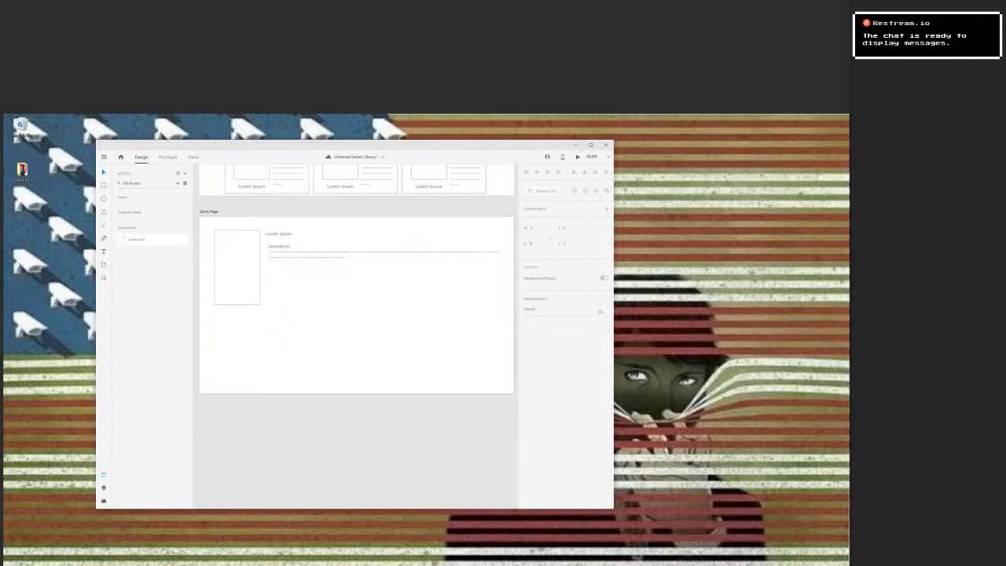
click(103, 251)
click(268, 281)
text(Tags)
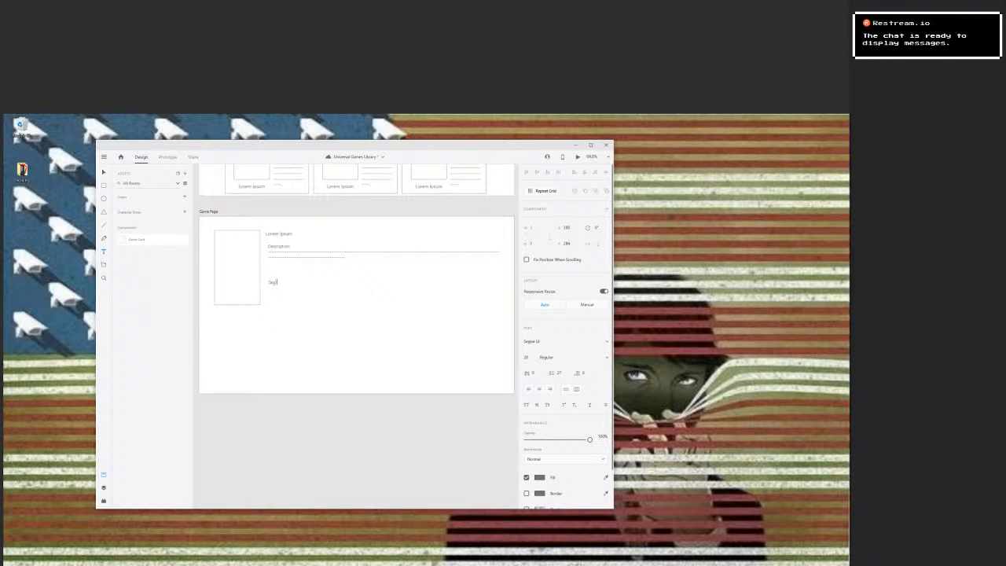
key(ctrl+a)
key(Escape)
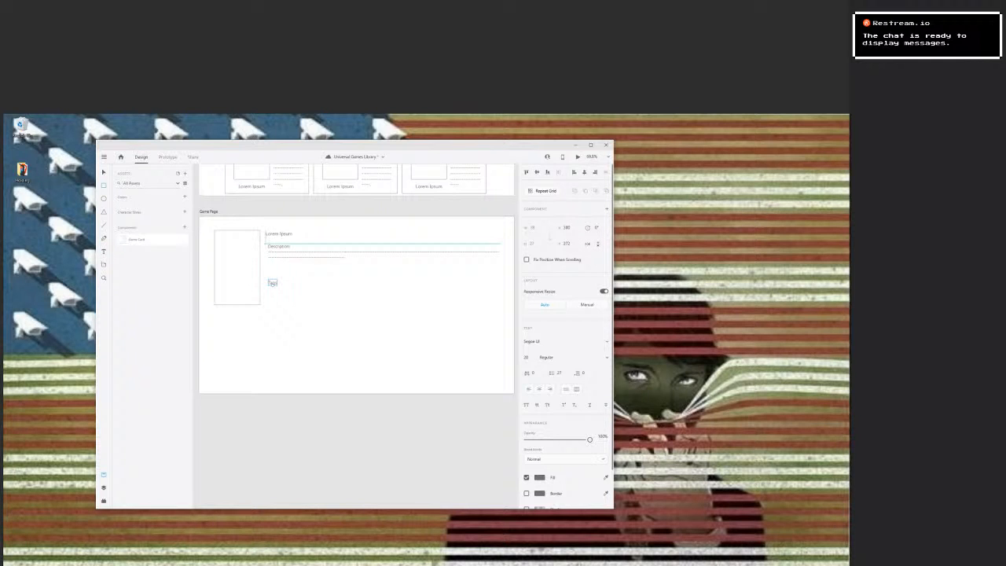
Draw a rectangle about 1015 × 154 px around the Game Page description and send it to the back.
key(r)
mouse_move(268, 243)
mouse_down()
mouse_move(341, 299)
mouse_move(502, 279)
mouse_up()
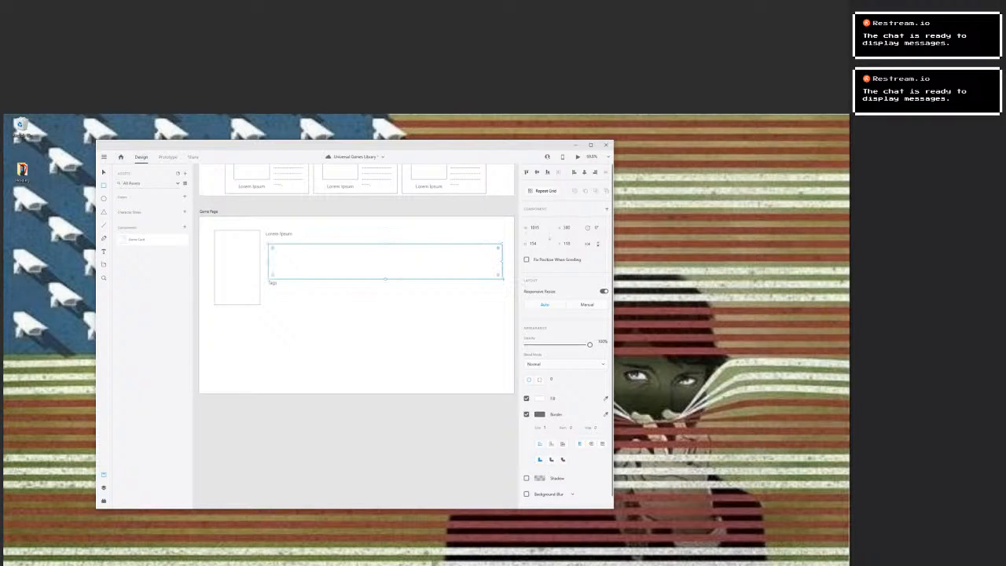
right_click(418, 270)
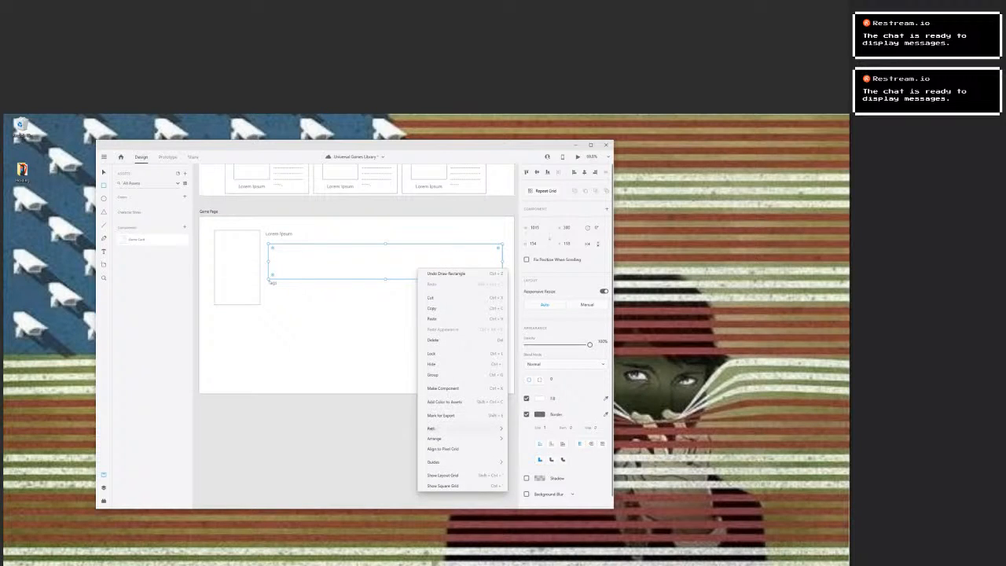
mouse_move(435, 439)
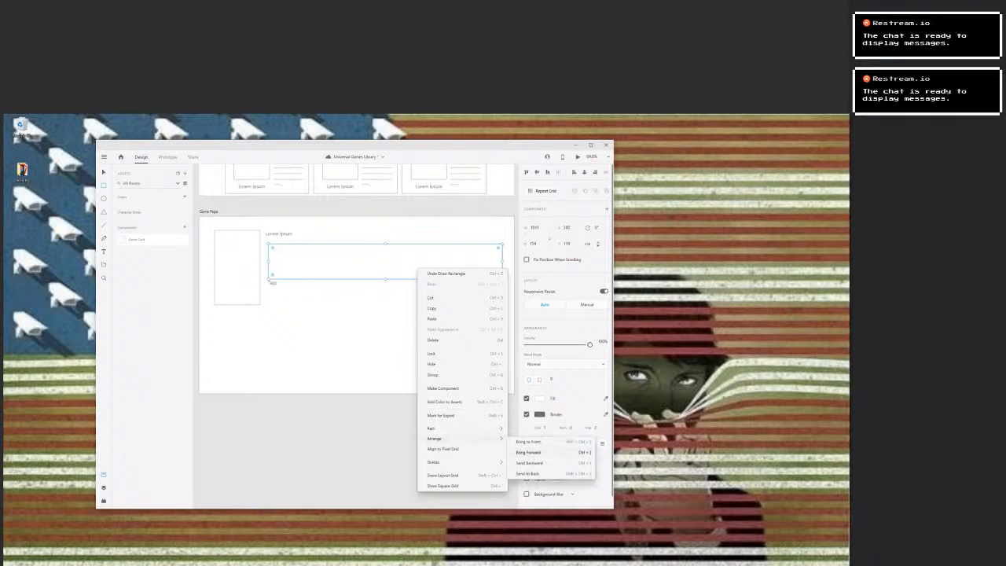
click(527, 471)
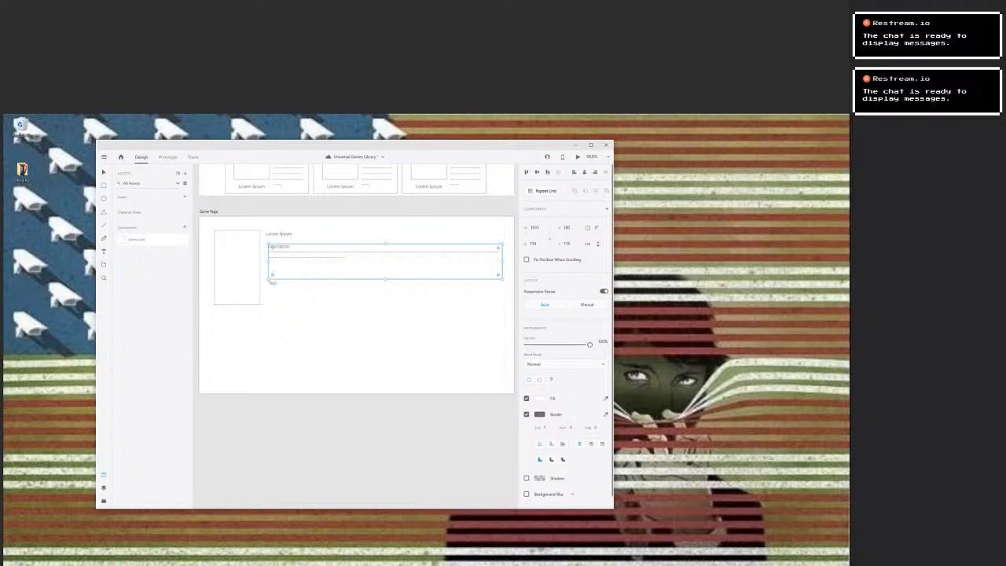
Resize the spare rectangle below the Game Page description to about 505 × 27 px and send it behind the Tags label.
key(ctrl+z)
key(v)
drag(384, 262, 384, 297)
drag(502, 314, 385, 282)
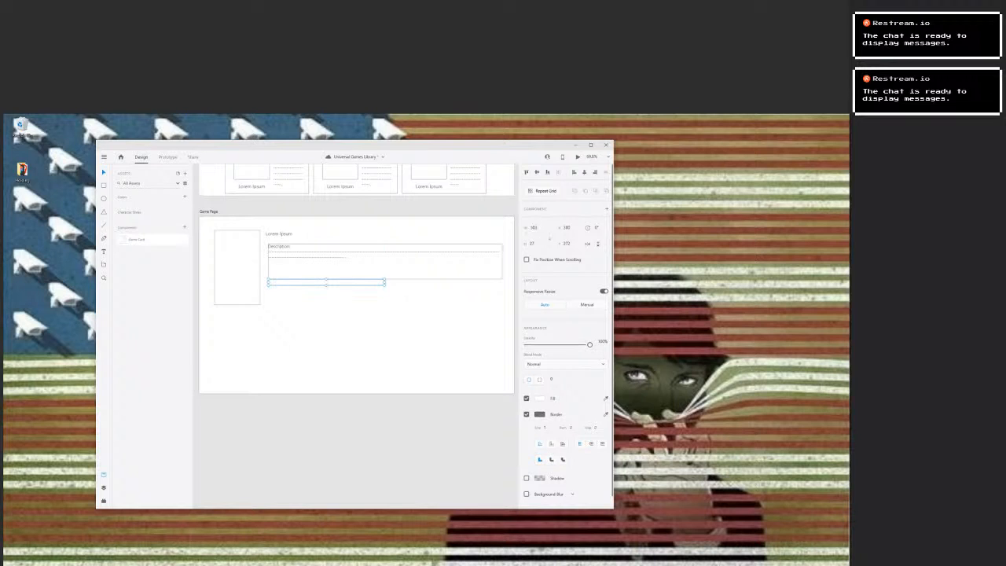
right_click(305, 287)
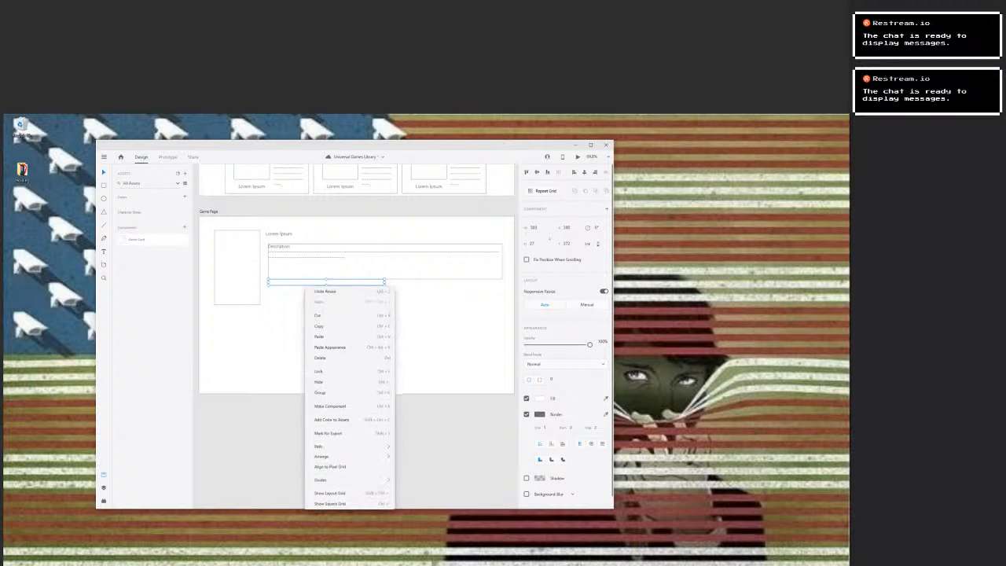
mouse_move(338, 455)
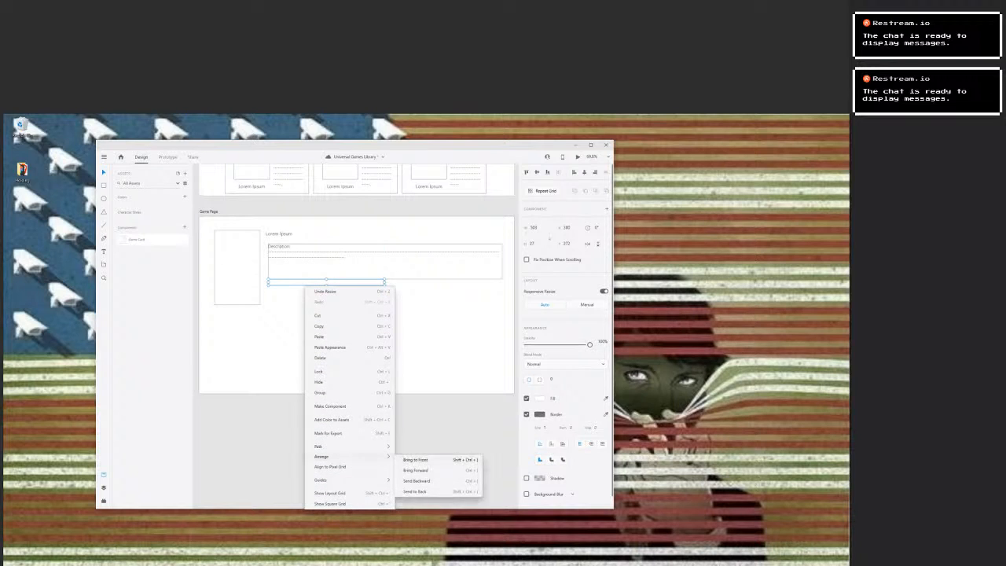
click(415, 491)
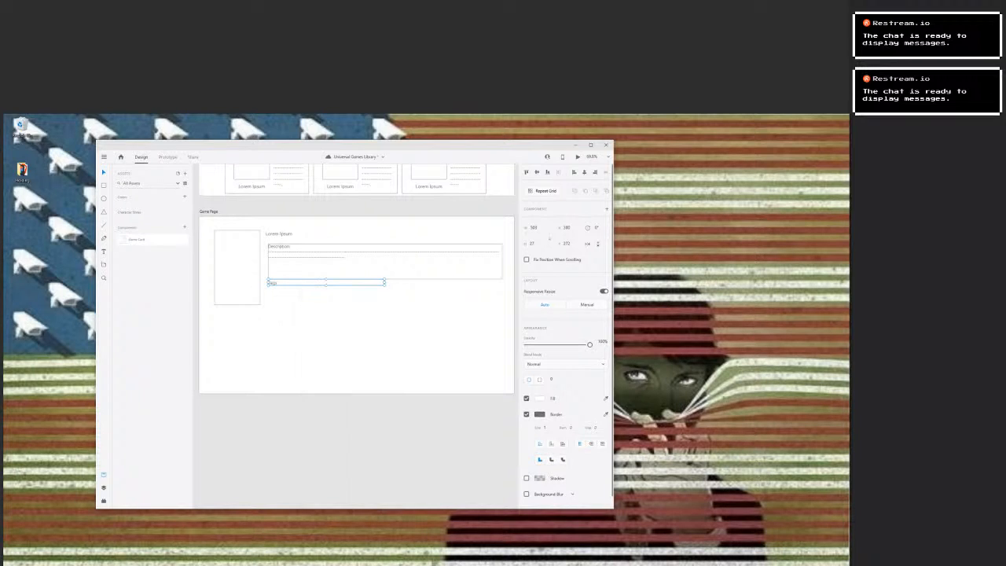
key(Escape)
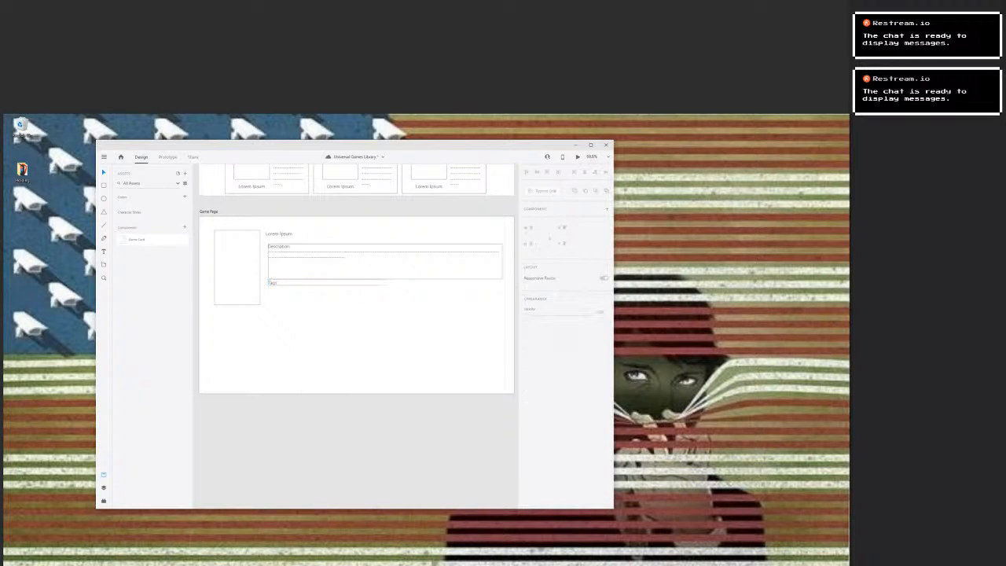
Duplicate the Tags box beside it and enlarge the copy to about 460 × 200 px, ending at the description frame's far edge.
click(357, 283)
mouse_move(385, 283)
mouse_down()
mouse_move(501, 282)
mouse_move(366, 283)
mouse_move(410, 283)
mouse_move(382, 282)
mouse_up()
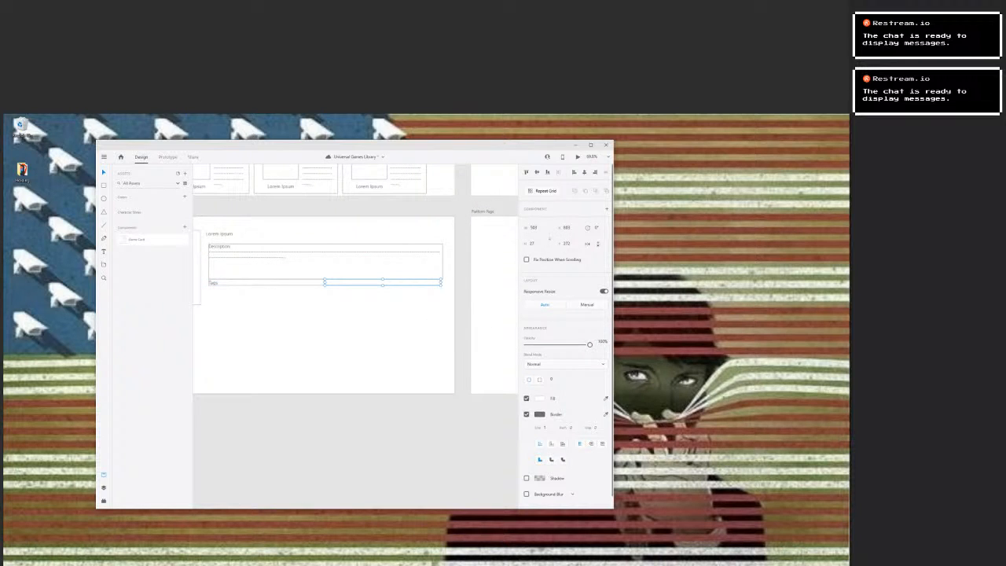
drag(440, 282, 443, 282)
drag(324, 282, 387, 324)
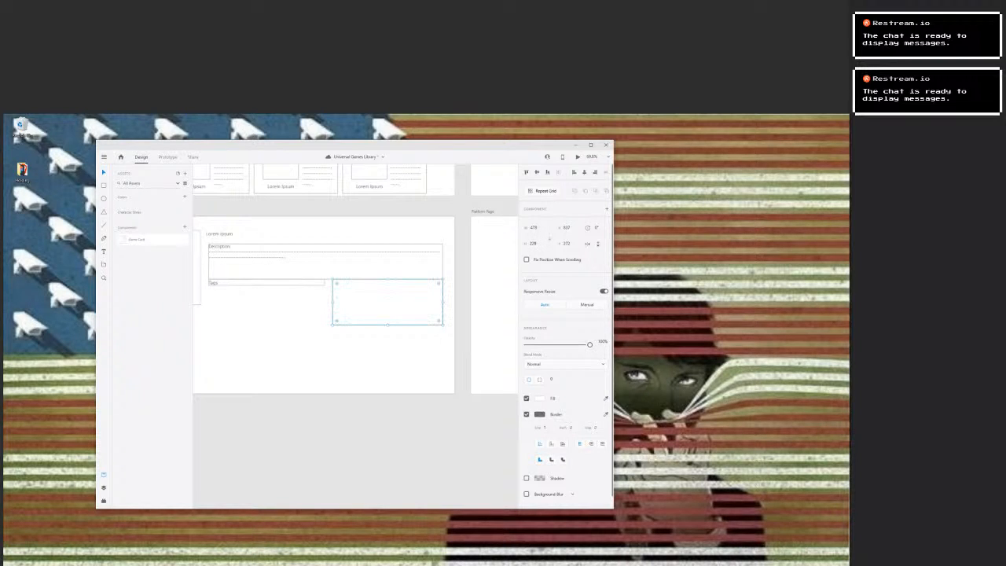
drag(333, 302, 337, 302)
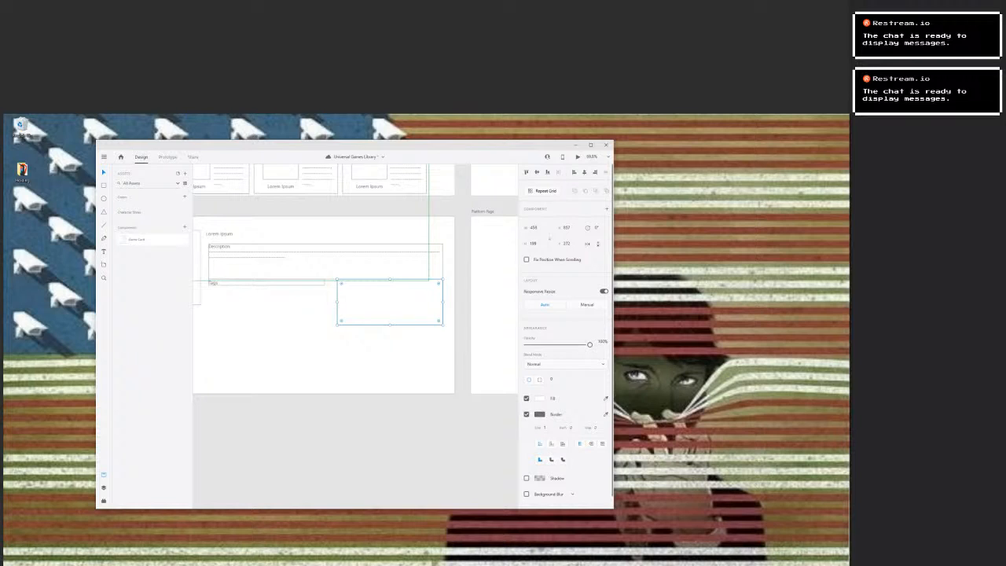
Nudge the Tags box and the large box beside it slightly away from the description frame.
click(212, 288)
drag(212, 288, 211, 283)
double_click(389, 302)
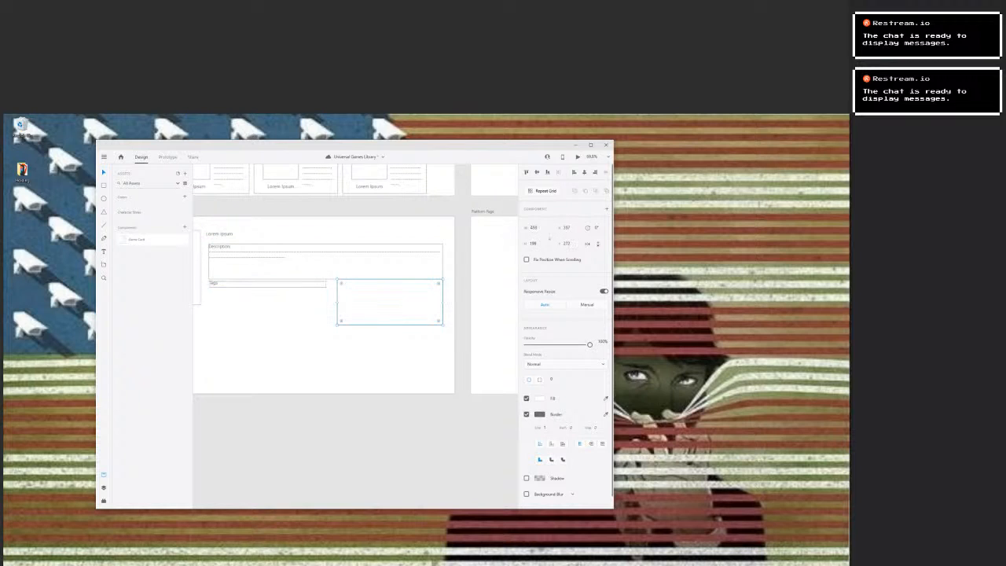
click(367, 302)
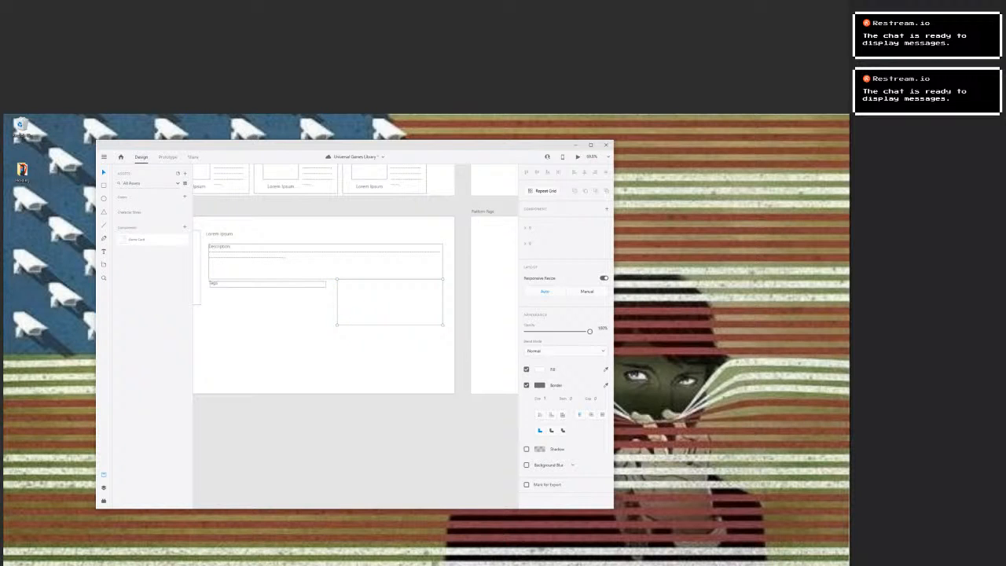
key(Escape)
mouse_move(380, 304)
mouse_down()
mouse_move(357, 328)
mouse_move(387, 306)
mouse_move(377, 309)
mouse_up()
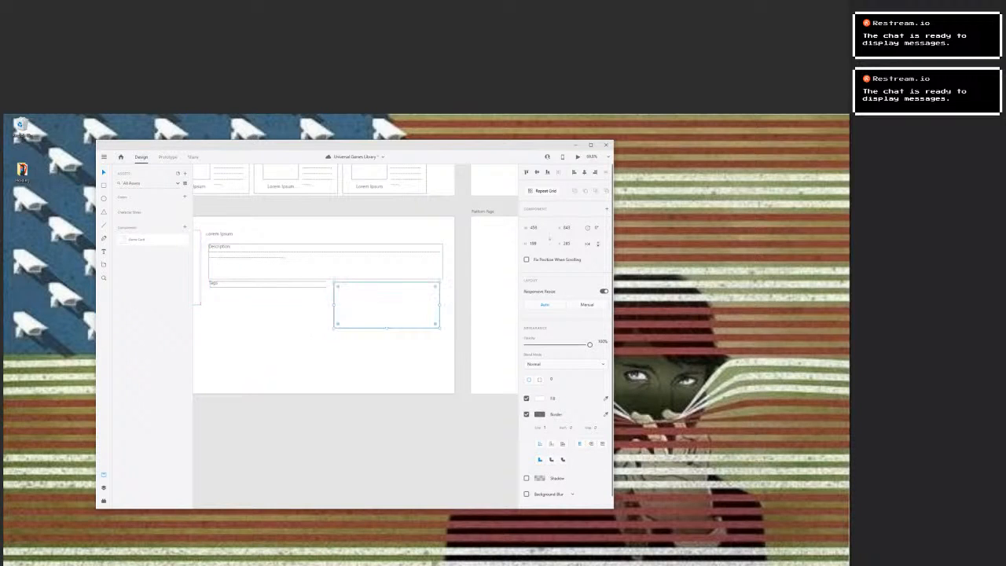
Place two copies of the Tags box in a column underneath it.
click(292, 284)
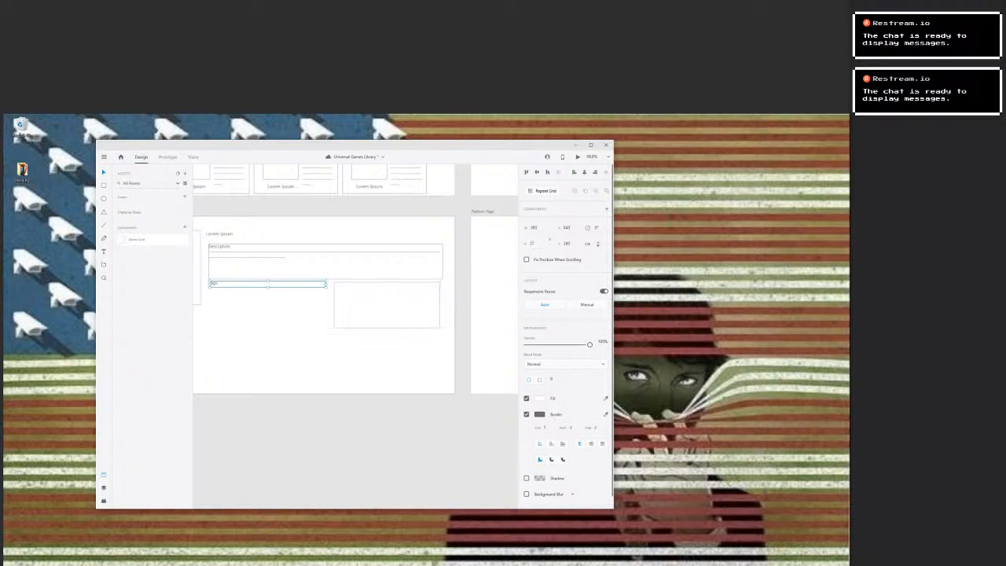
key(ctrl+v)
mouse_move(292, 285)
mouse_down()
mouse_move(294, 313)
mouse_move(291, 295)
mouse_up()
click(292, 322)
click(292, 321)
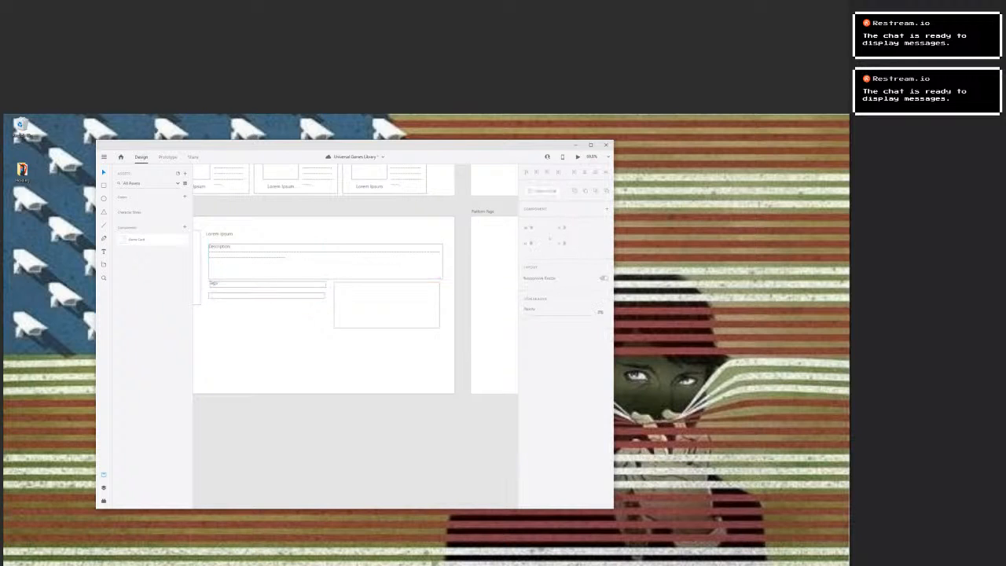
key(ctrl+v)
mouse_move(291, 284)
mouse_down()
mouse_move(290, 315)
mouse_move(290, 295)
mouse_up()
click(288, 296)
double_click(290, 311)
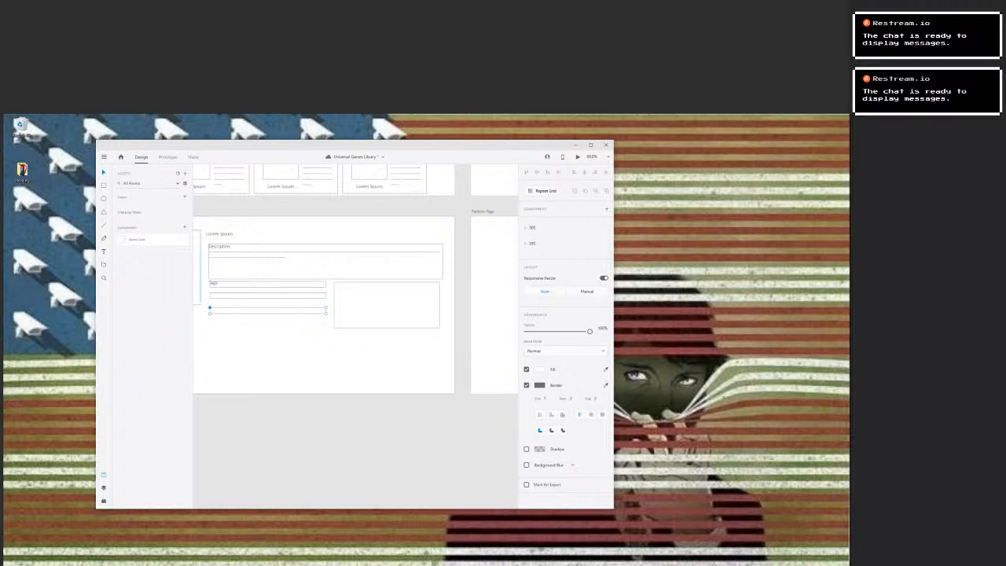
Add an "Other Platforms" text label in the lowest of the three narrow boxes.
key(t)
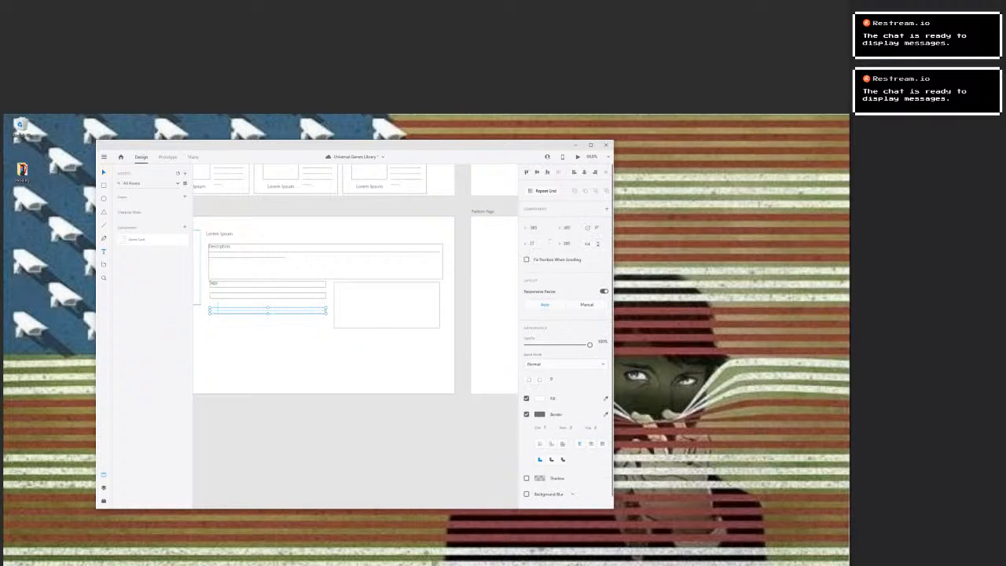
click(212, 309)
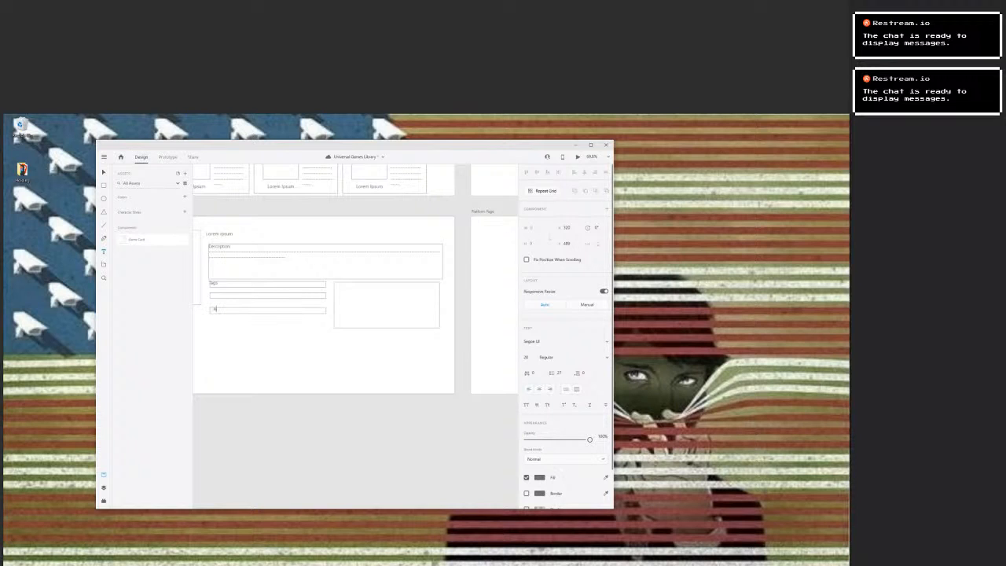
text(A)
key(BackSpace)
text(Other Platforms)
drag(245, 308, 212, 309)
key(ctrl+c)
Copy the platforms label into the middle narrow box and change its text to "Owned Platforms".
click(213, 295)
click(213, 295)
key(ctrl+v)
double_click(219, 294)
text(Own)
key(BackSpace)
key(Right)
text(e)
key(Escape)
Align the Tags, Owned Platforms and Other Platforms labels inside their boxes with a small indent.
key(v)
click(213, 283)
drag(213, 283, 233, 296)
click(231, 295)
drag(229, 310, 230, 310)
drag(229, 310, 229, 310)
key(Escape)
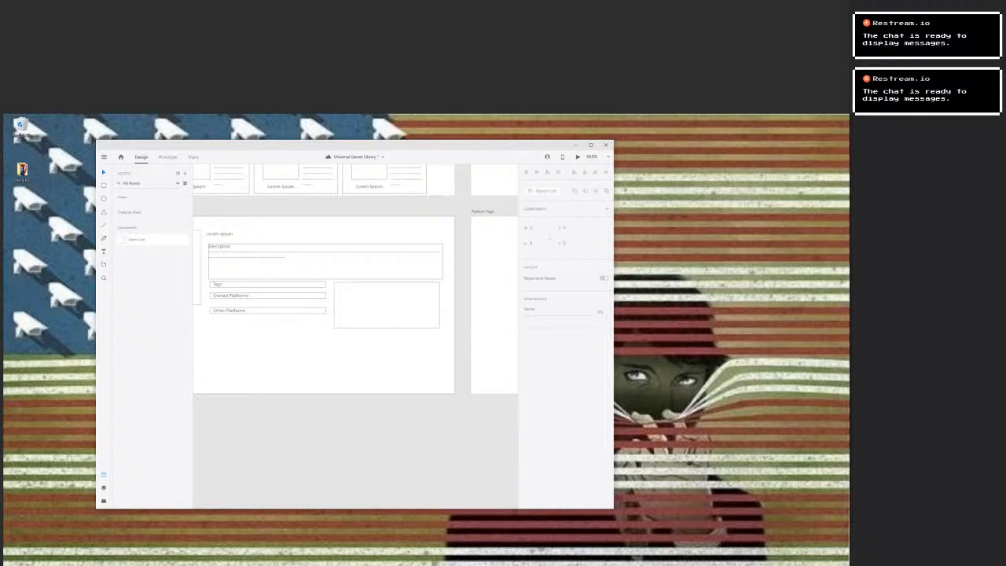
Move the Owned Platforms box and its label down so the three narrow boxes are evenly spaced.
click(271, 296)
drag(271, 296, 231, 298)
click(231, 295)
double_click(231, 297)
key(Escape)
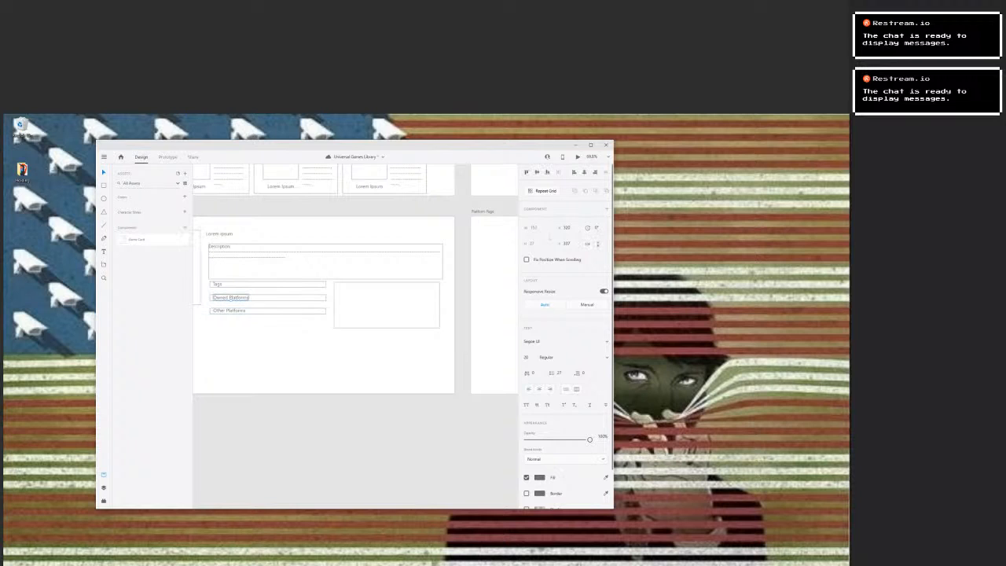
scroll(230, 310, up, 1)
key(Down)
key(Down)
key(Escape)
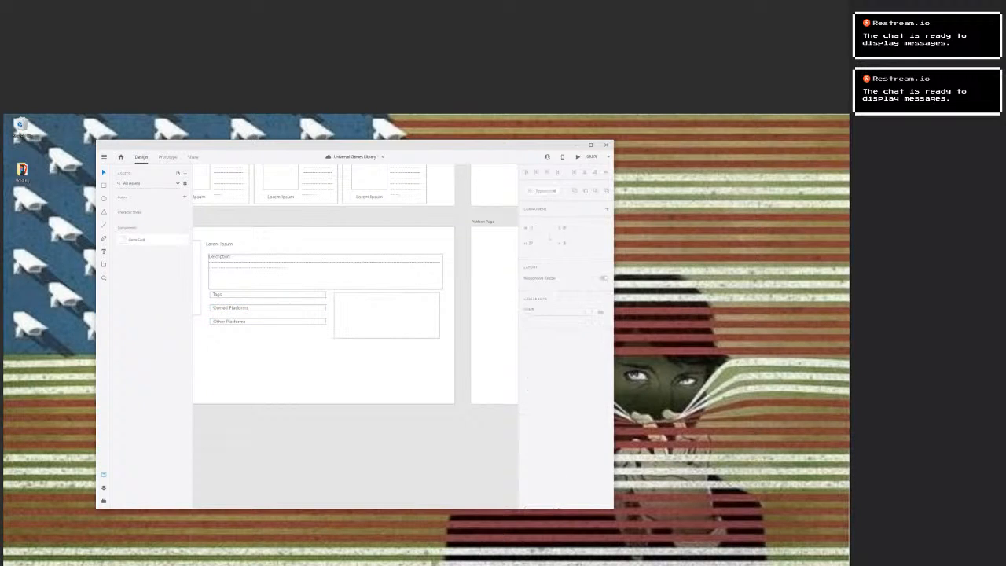
Add a "Features List" text label in the upper corner of the large box, nearest the narrow boxes.
click(385, 316)
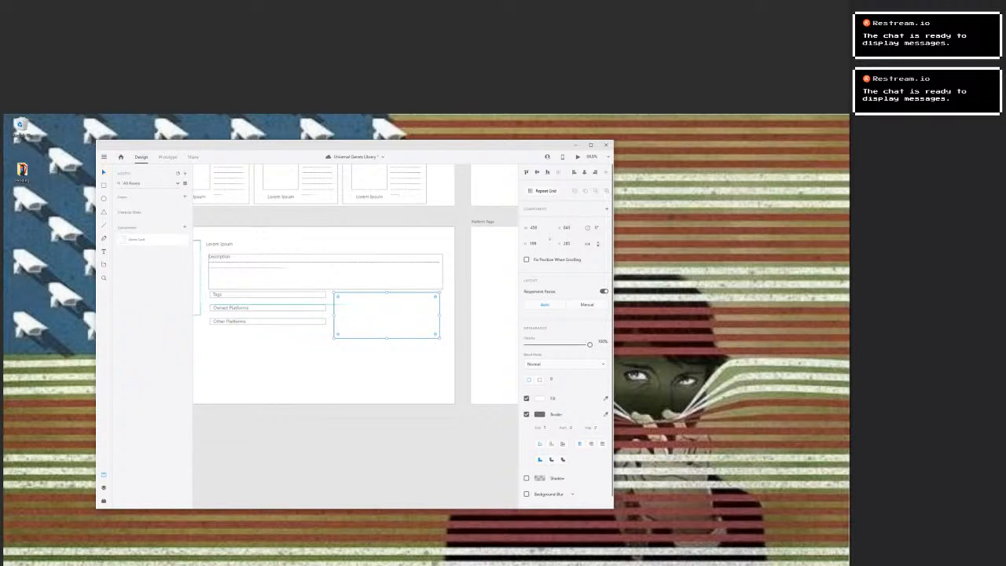
key(t)
click(340, 295)
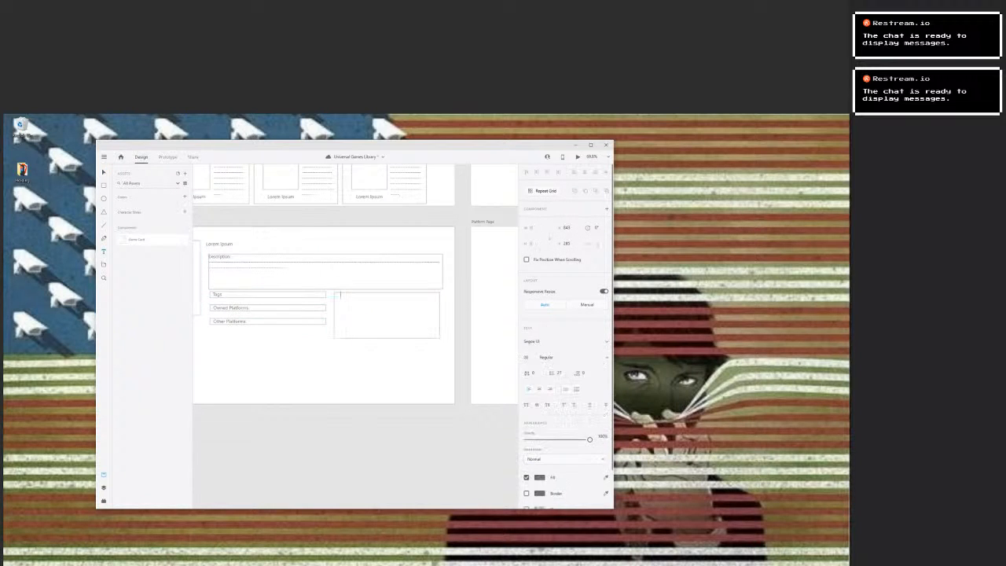
text(Features List)
key(Escape)
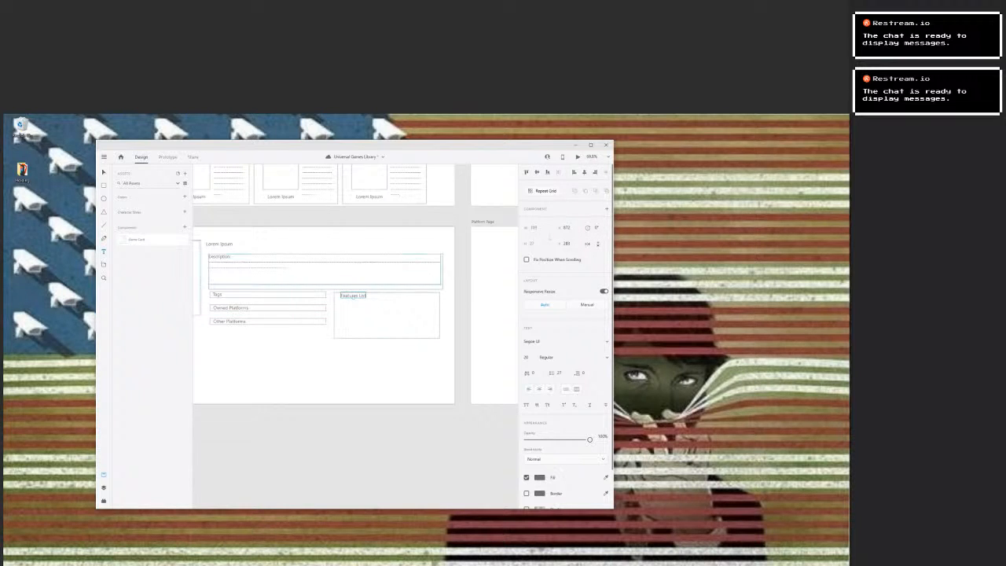
drag(352, 297, 353, 299)
key(Escape)
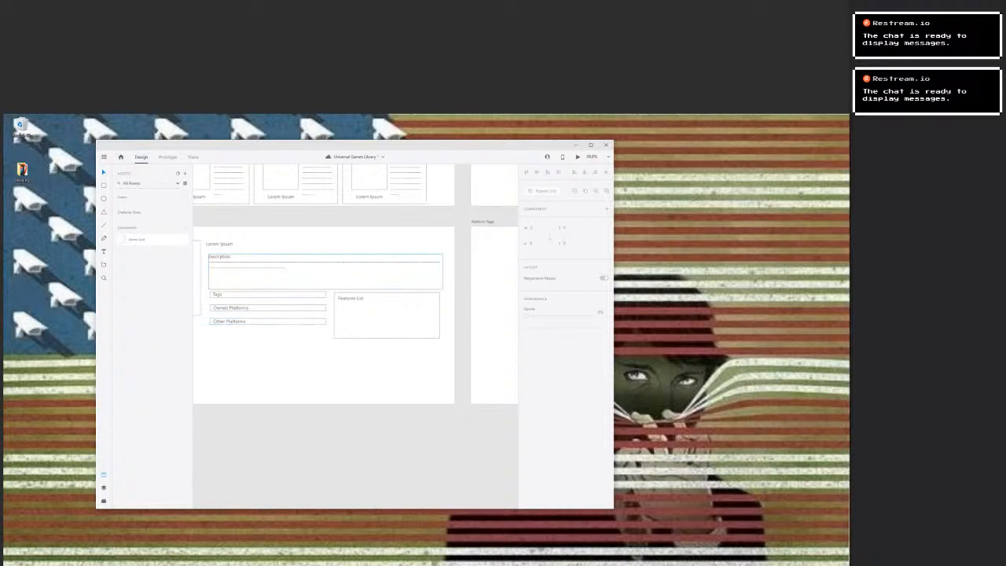
Move the three labelled narrow boxes together and the Features List box slightly down from the description frame.
click(217, 295)
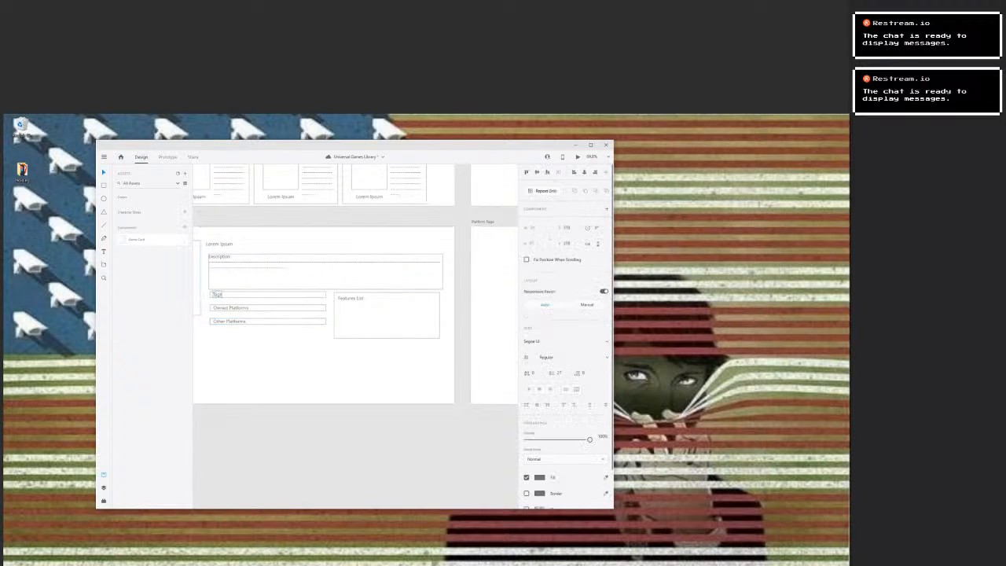
shift+click(230, 308)
shift+click(230, 321)
key(ctrl+g)
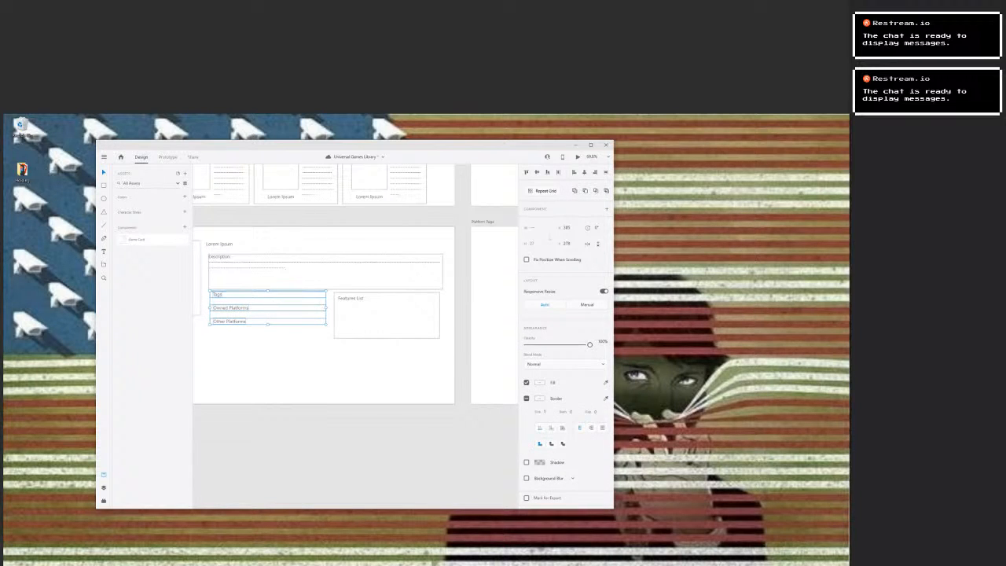
drag(235, 308, 236, 312)
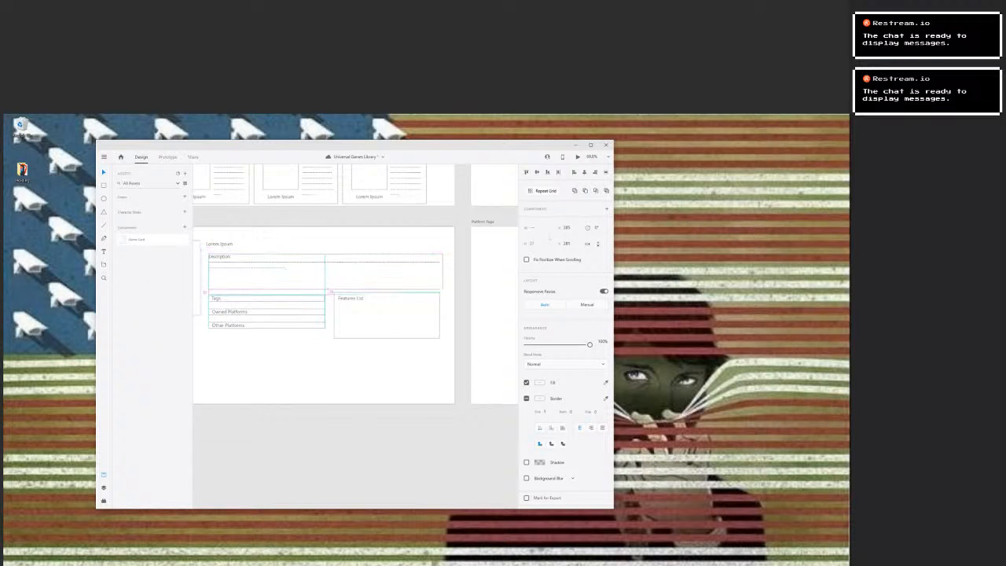
click(337, 299)
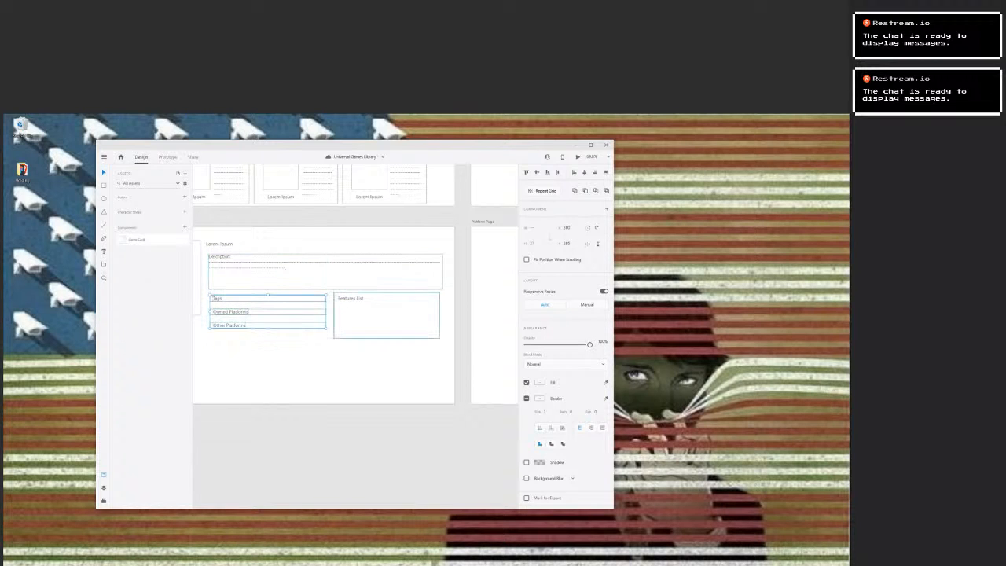
drag(385, 317, 385, 319)
click(267, 298)
Draw a wide frame about 1320 × 295 px across the bottom of Game Page, extending past the artboard edge.
click(271, 358)
drag(313, 346, 373, 348)
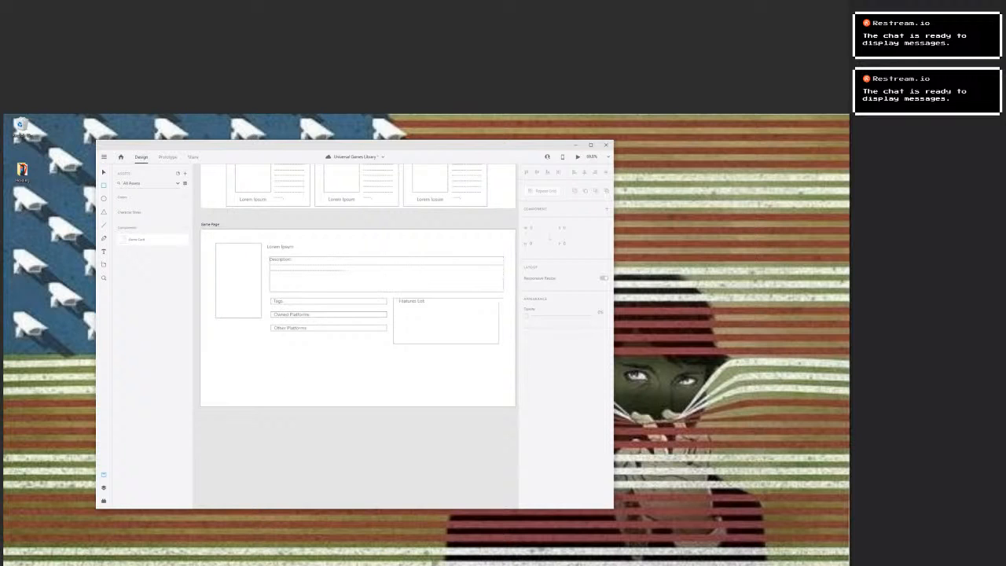
mouse_move(211, 354)
mouse_down()
mouse_move(503, 421)
mouse_move(509, 389)
mouse_up()
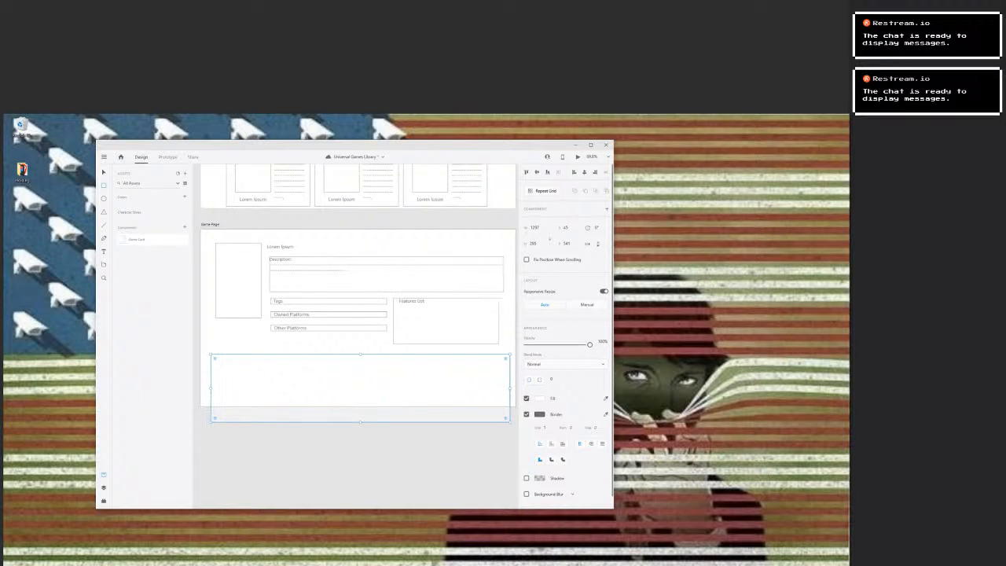
drag(211, 388, 205, 388)
key(v)
drag(358, 388, 358, 387)
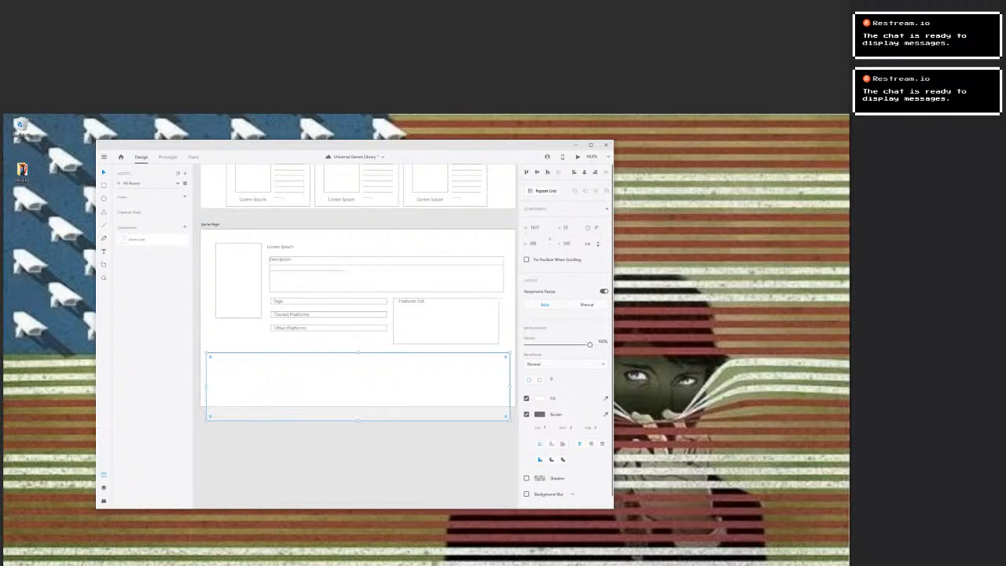
Draw a thumbnail rectangle about 409 × 208 px inside the wide bottom frame and delete the smaller trial rectangle beside it.
key(r)
drag(227, 361, 316, 409)
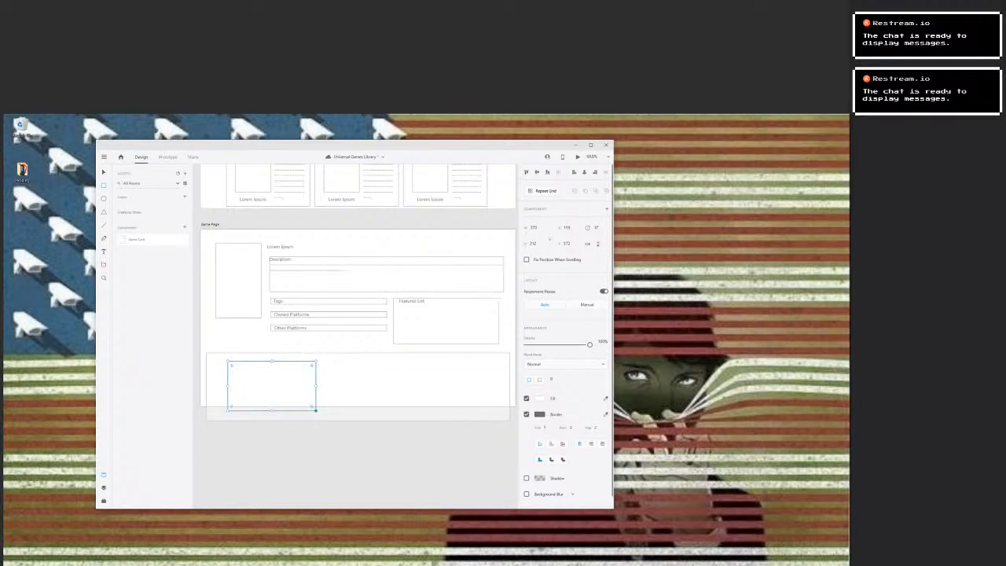
drag(331, 363, 426, 412)
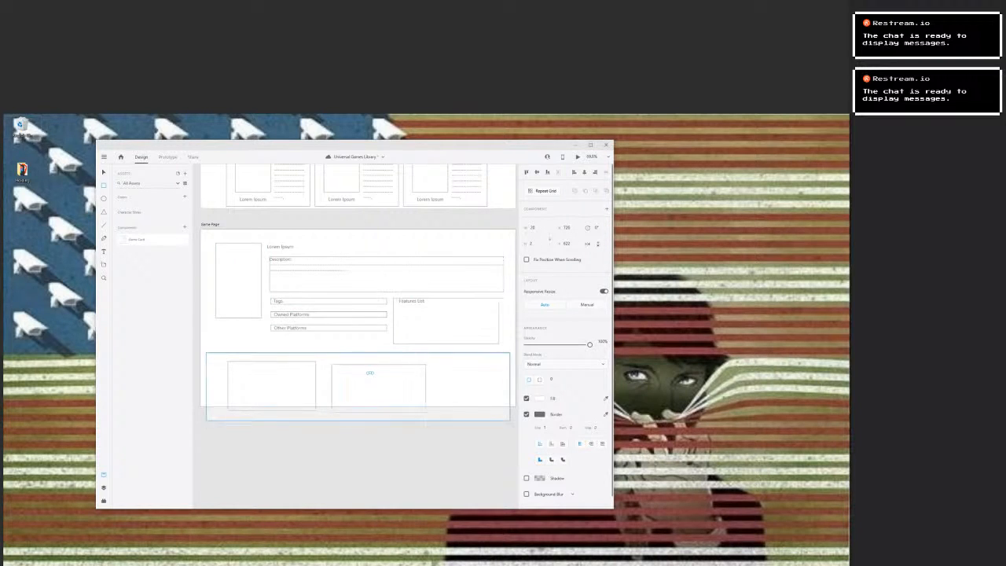
key(Delete)
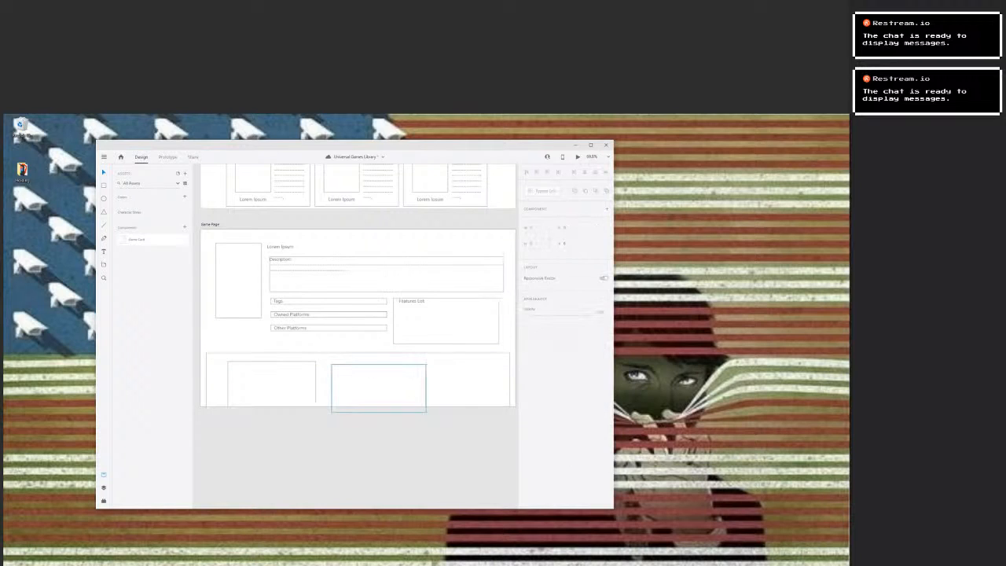
drag(371, 377, 260, 384)
click(275, 387)
key(Delete)
Arrange three equal thumbnail rectangles in an evenly spaced row centred in the wide bottom frame.
drag(322, 475, 377, 386)
drag(275, 385, 269, 387)
drag(378, 385, 368, 386)
key(ctrl+v)
drag(360, 323, 471, 391)
shift+click(377, 388)
shift+click(271, 388)
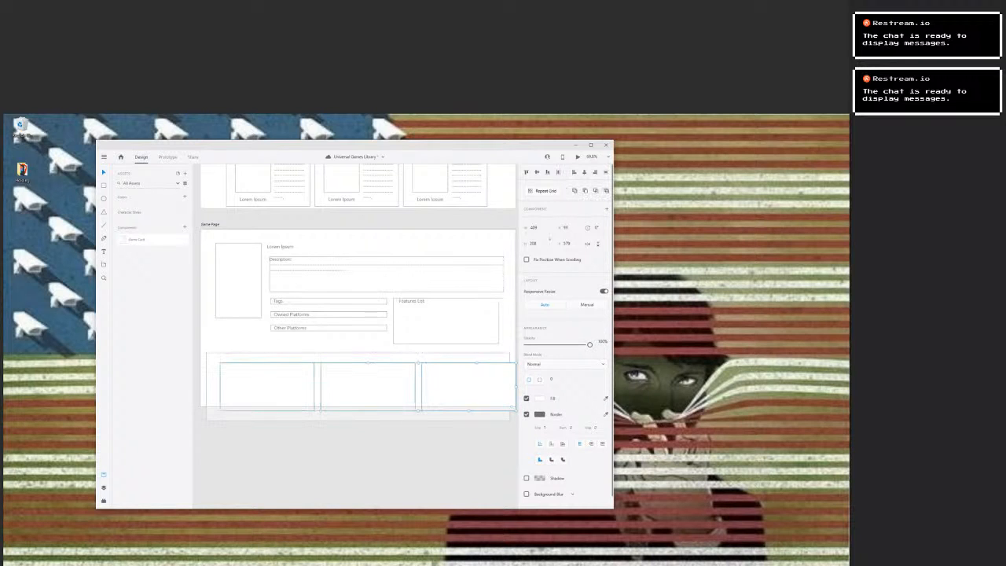
drag(271, 387, 260, 387)
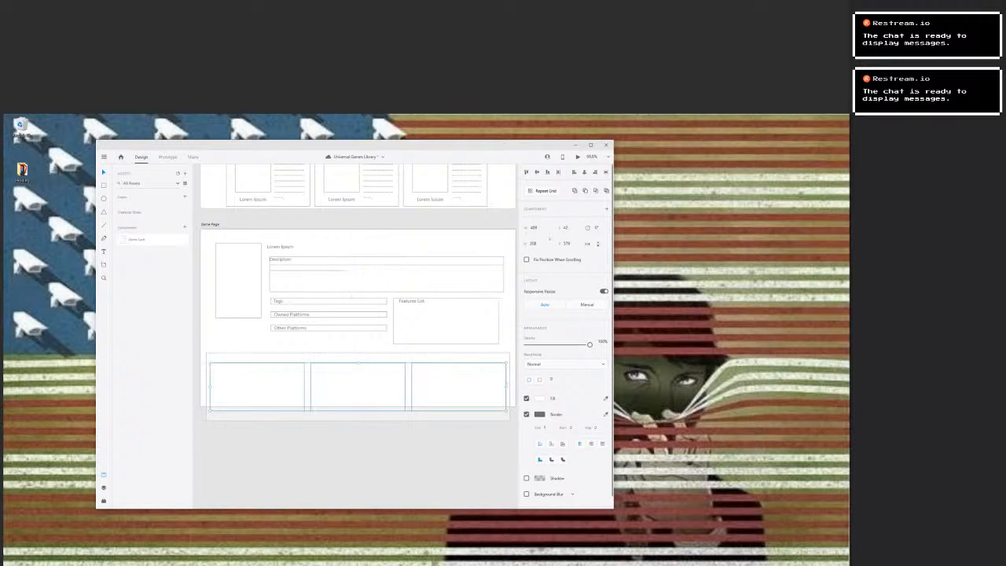
key(Escape)
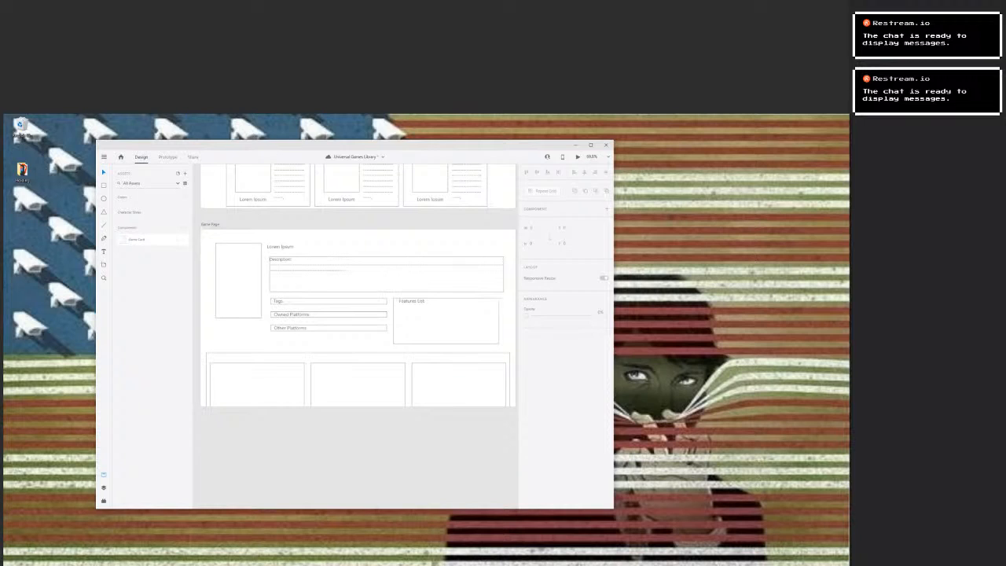
Add a "Media" text label above the first thumbnail in the wide bottom frame.
scroll(357, 336, down, 3)
scroll(358, 336, up, 4)
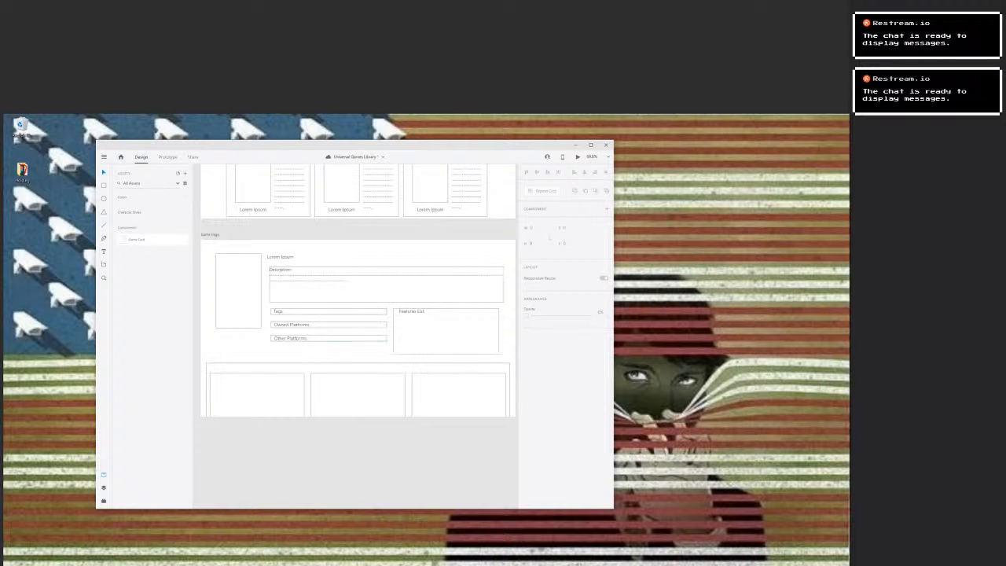
key(t)
click(210, 368)
text(Media)
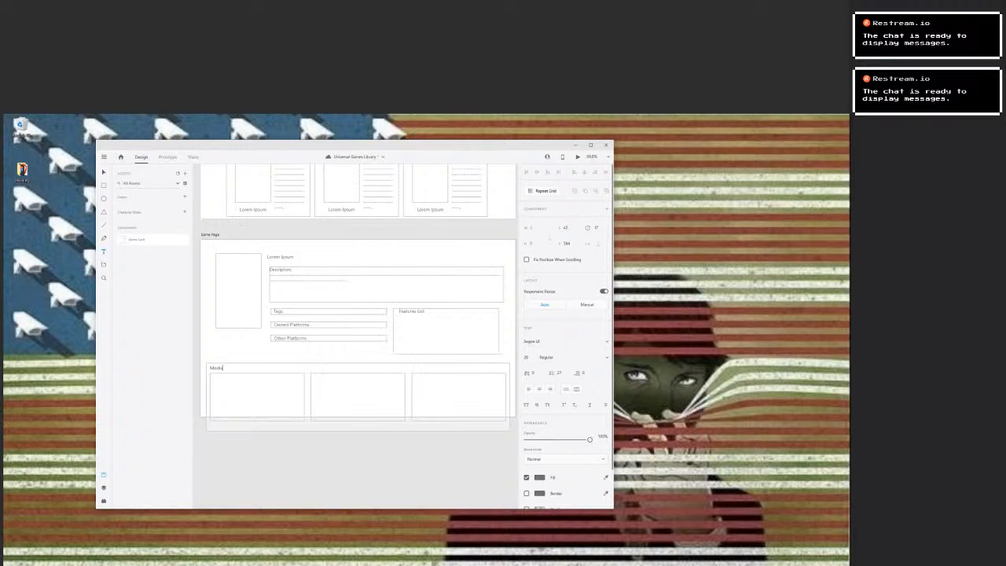
key(Escape)
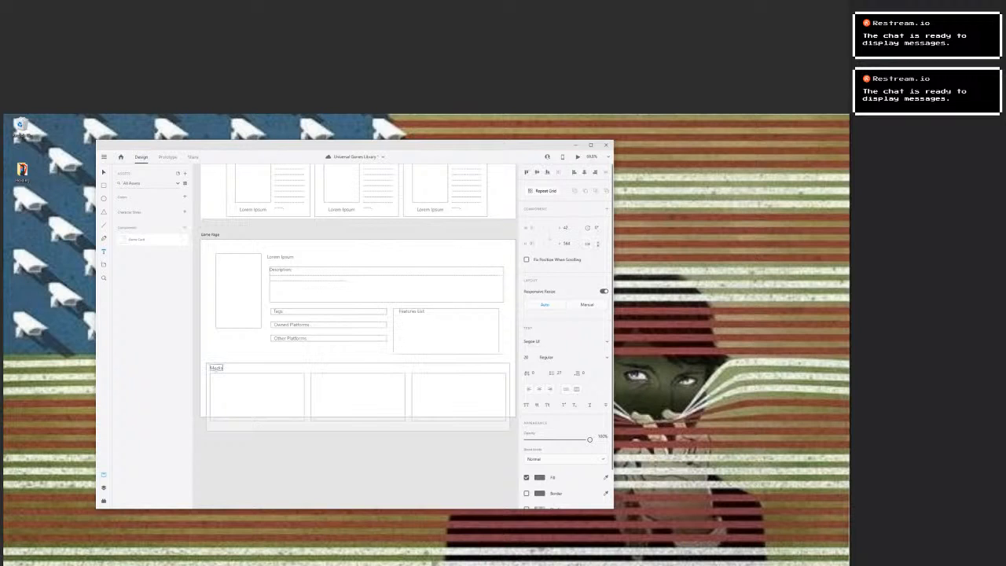
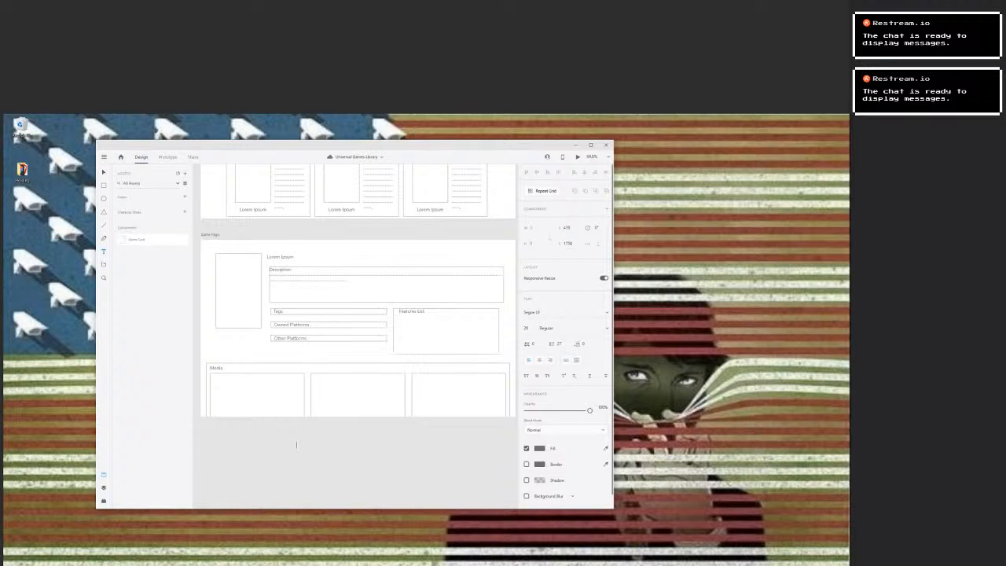
key(Escape)
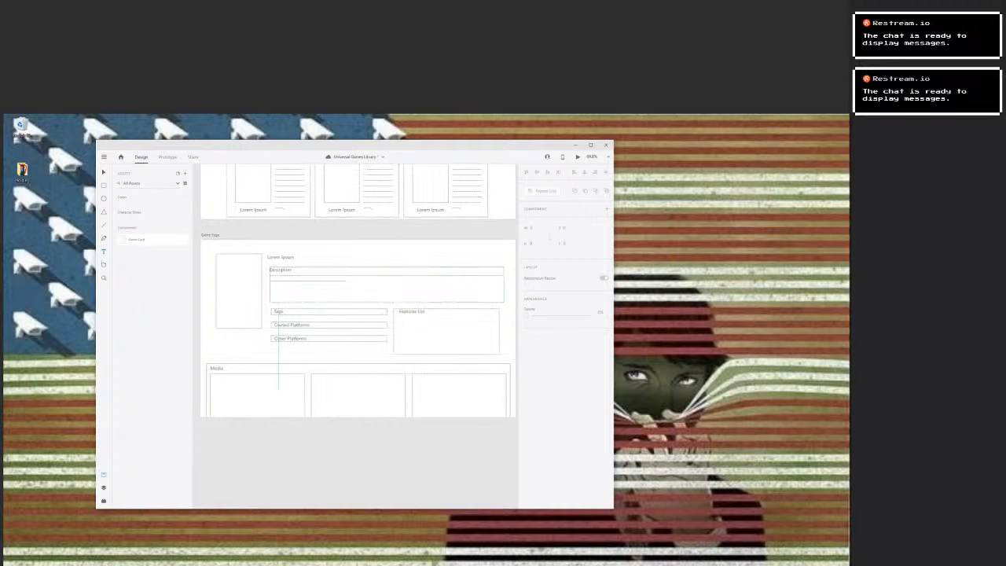
drag(487, 345, 141, 331)
drag(406, 171, 411, 314)
click(412, 314)
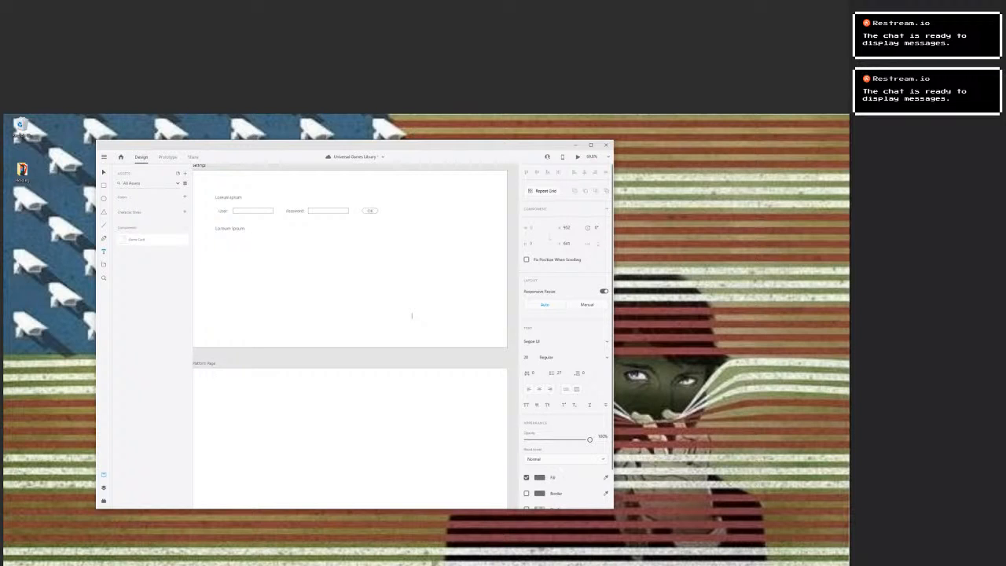
key(Escape)
click(407, 266)
key(Escape)
click(513, 263)
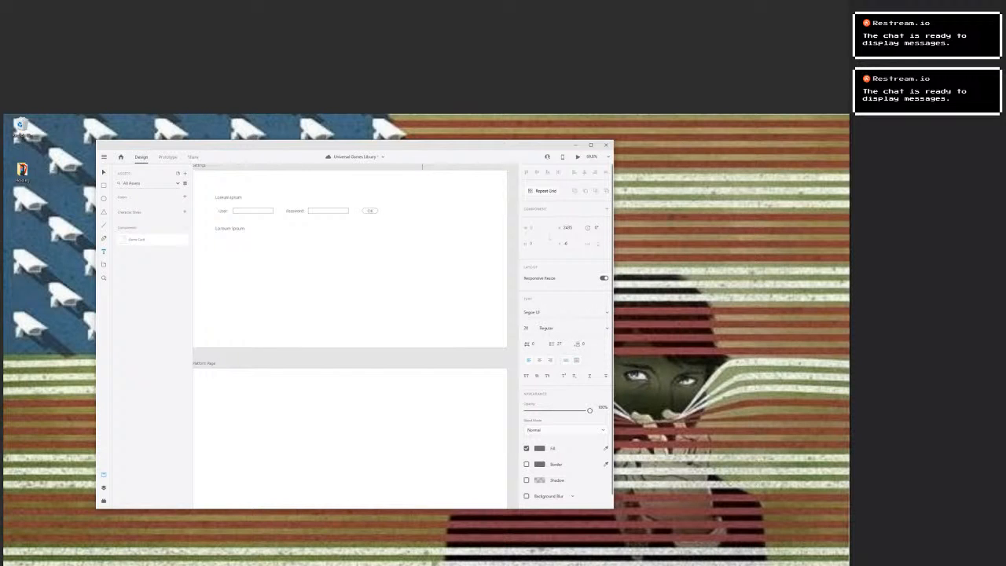
key(Escape)
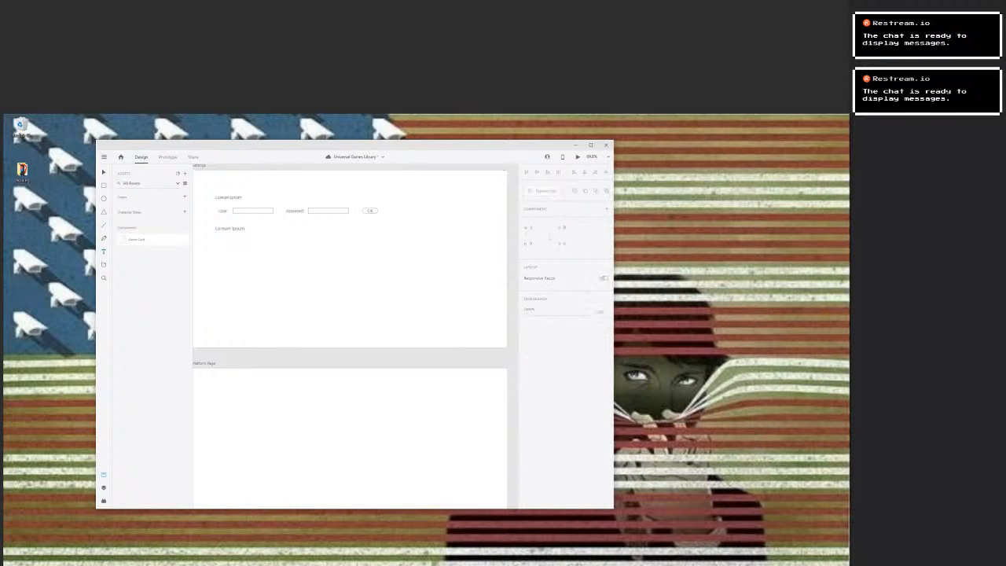
Add the text note "Possibly a Modal of top of the Games Page." on the Platform Page artboard.
scroll(355, 336, left, 2)
scroll(355, 336, down, 2)
scroll(355, 336, right, 3)
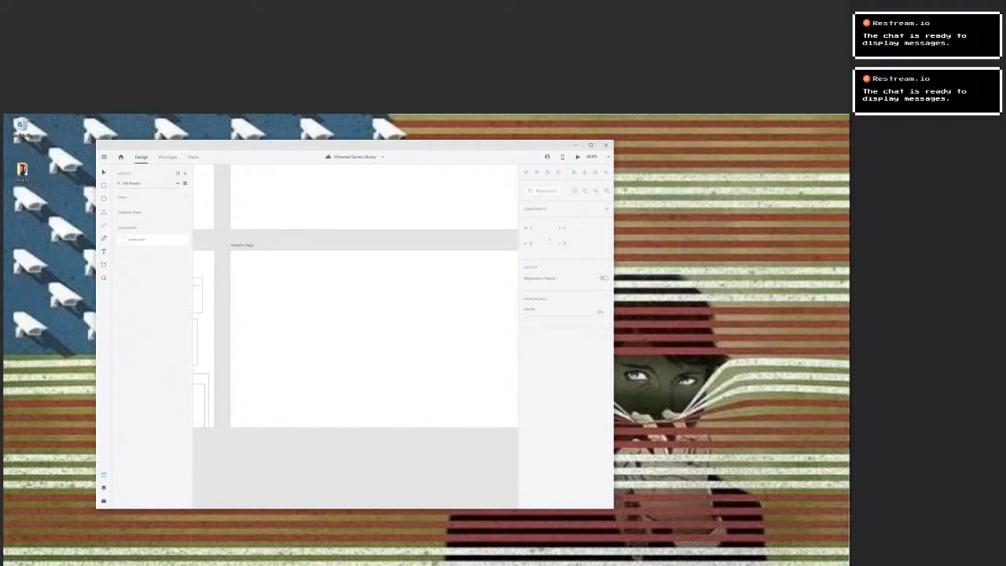
click(261, 336)
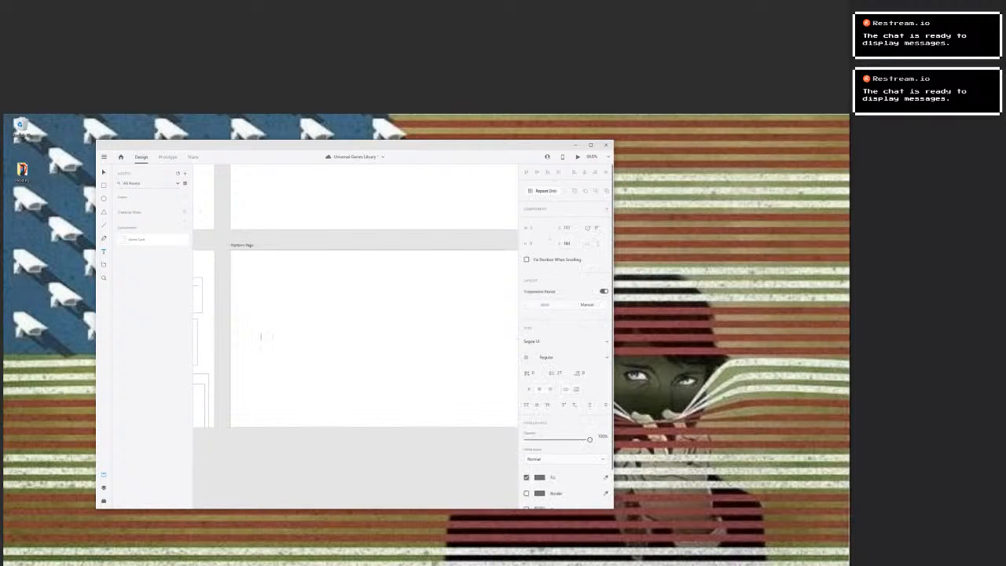
text(Hlaceh)
text(ly a)
text( Mod)
text(el of top)
text( of the Games)
text( Pl)
key(Escape)
drag(305, 337, 489, 398)
drag(393, 291, 421, 276)
scroll(421, 276, down, 5)
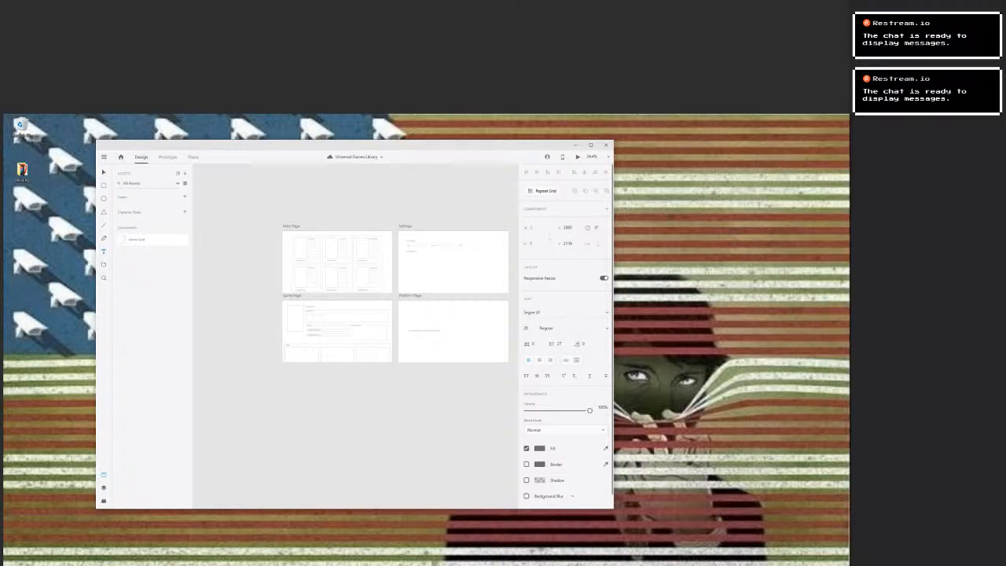
click(335, 402)
click(292, 386)
click(292, 386)
key(Escape)
drag(355, 330, 336, 366)
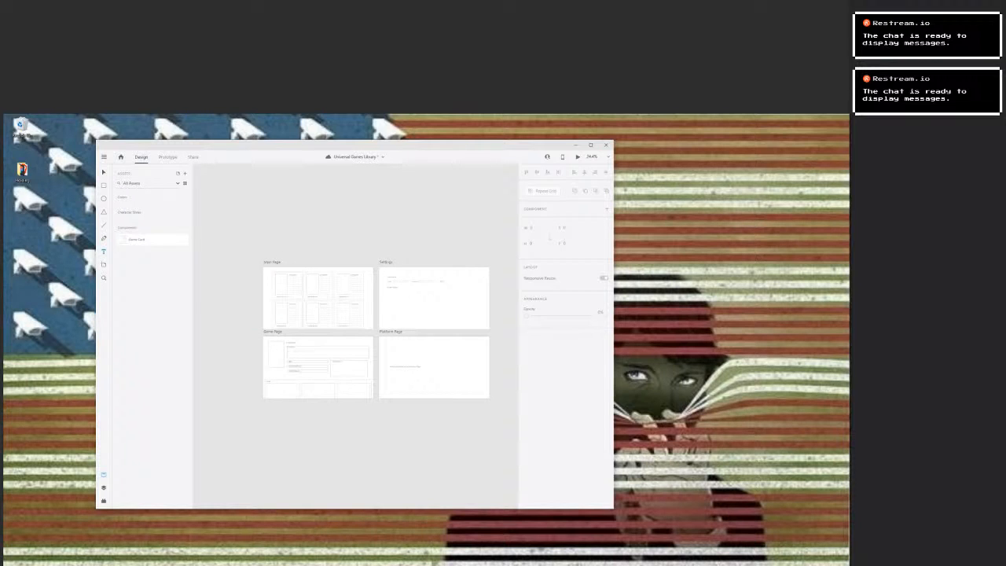
Change the Main Page artboard's background fill from white to a very dark neutral grey.
click(591, 156)
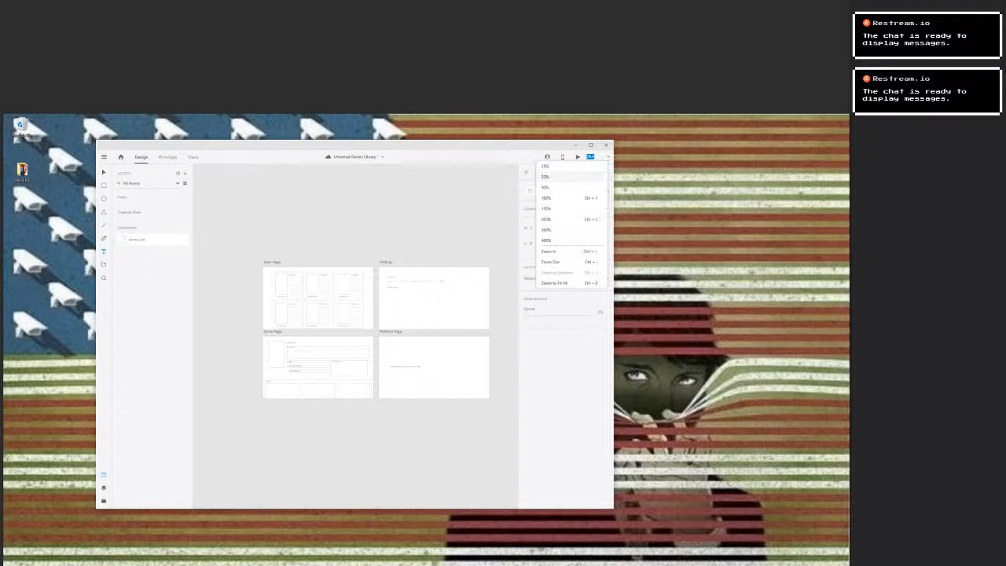
click(554, 197)
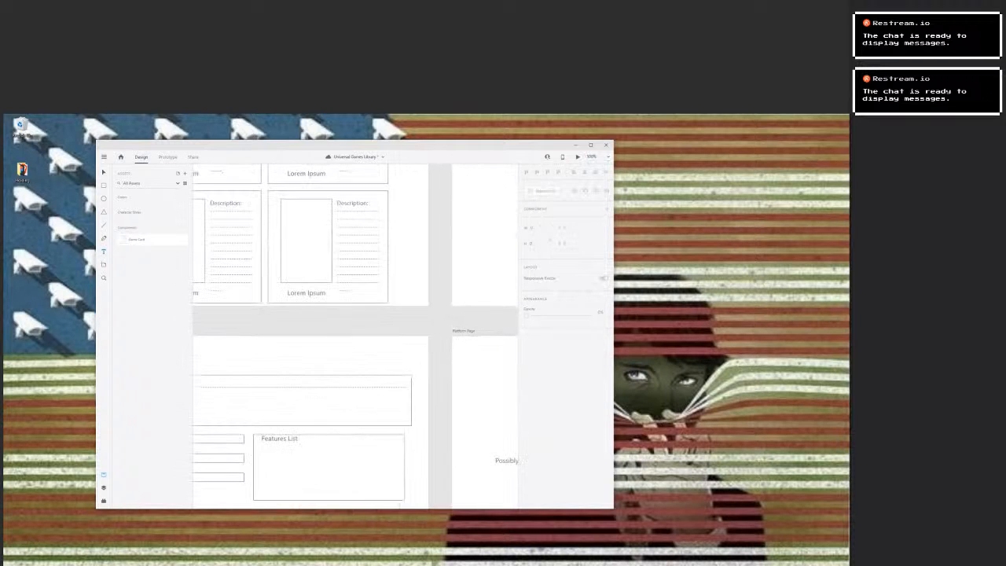
scroll(355, 337, up, 5)
scroll(355, 336, left, 14)
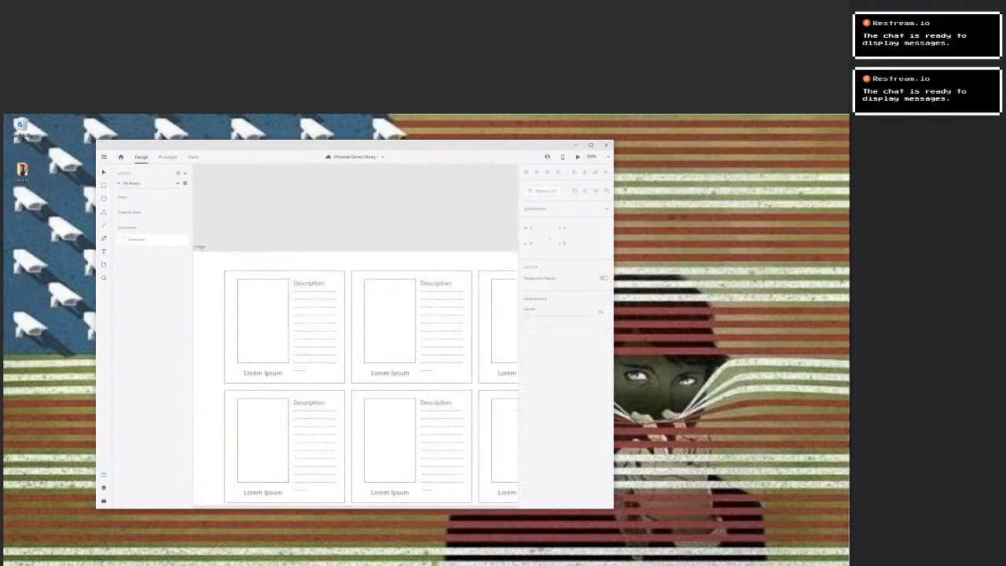
scroll(355, 336, left, 1)
scroll(378, 347, down, 3)
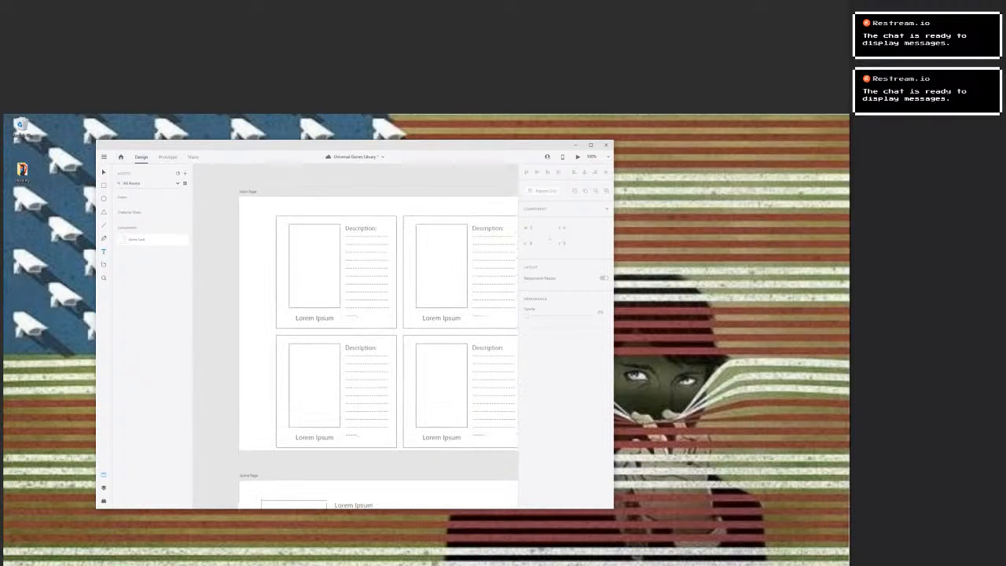
click(248, 192)
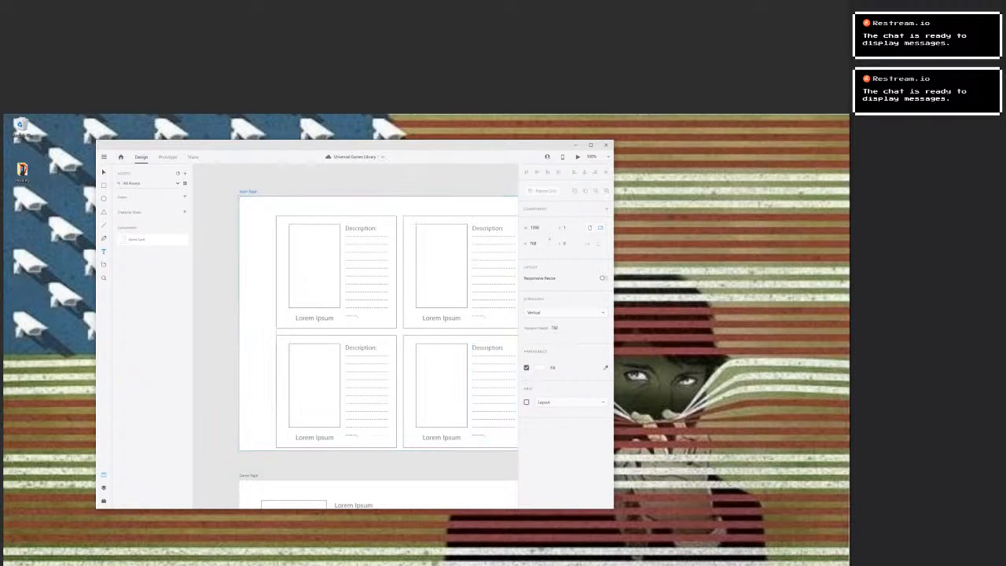
click(539, 368)
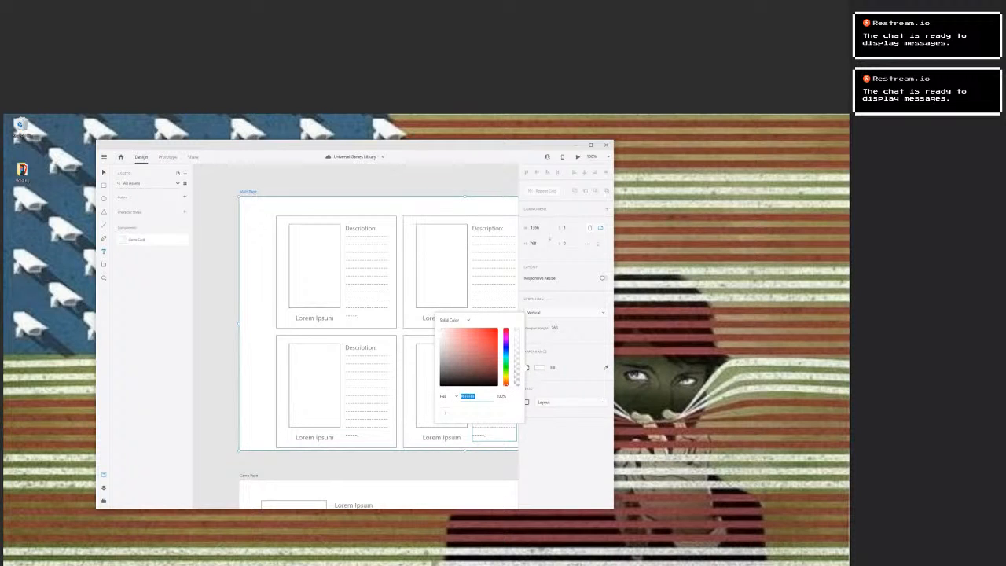
click(440, 348)
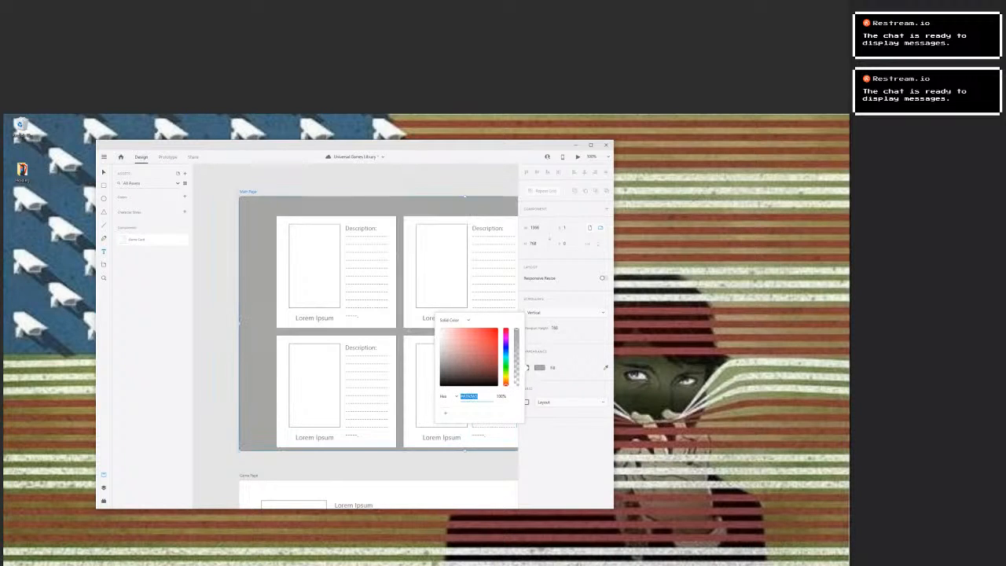
click(441, 368)
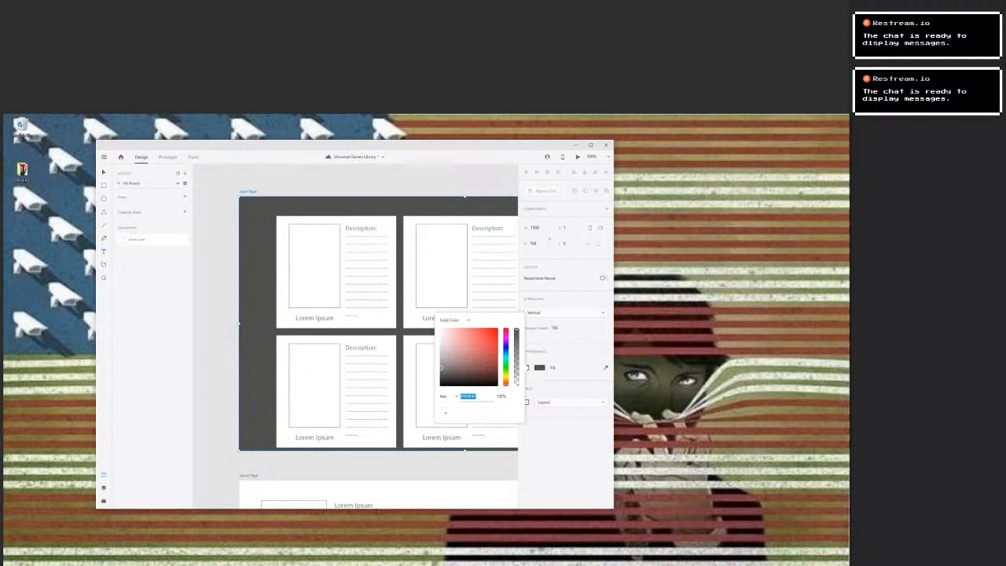
click(441, 374)
Tint the Main Page artboard's dark fill slightly blue for a dark blue-grey background.
drag(505, 367, 505, 348)
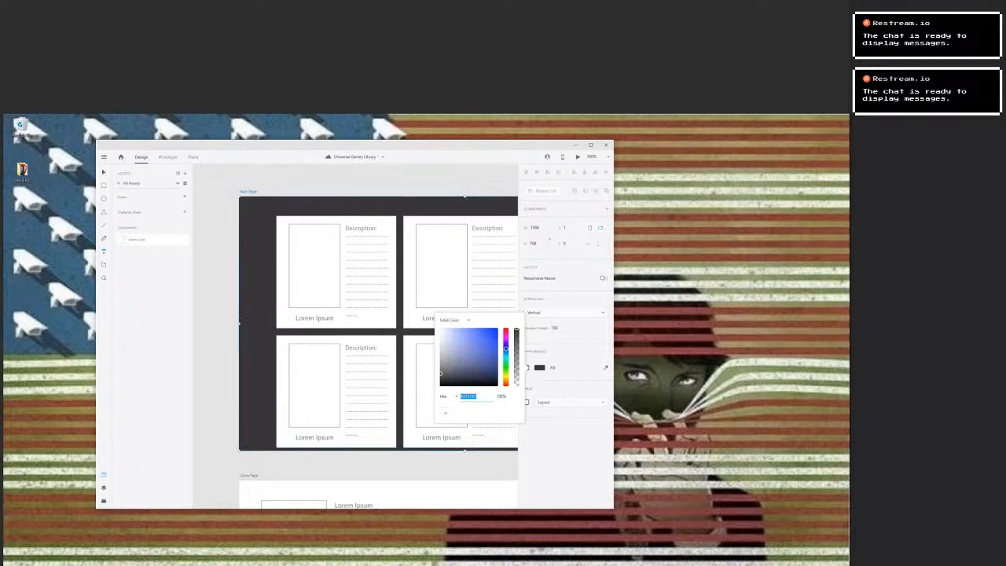
click(440, 373)
drag(446, 373, 449, 373)
click(490, 432)
scroll(419, 436, down, 3)
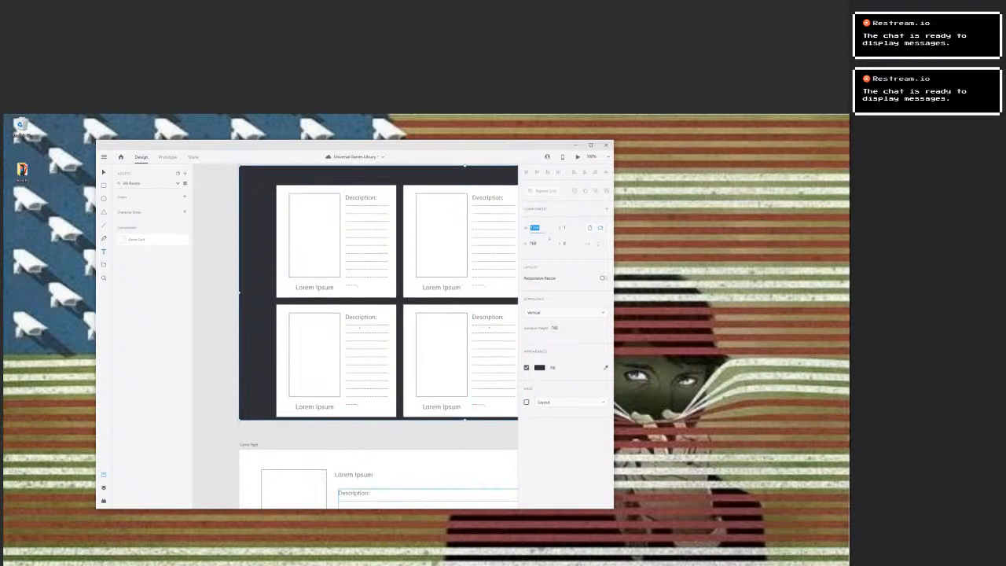
scroll(419, 435, up, 5)
right_click(419, 436)
key(Escape)
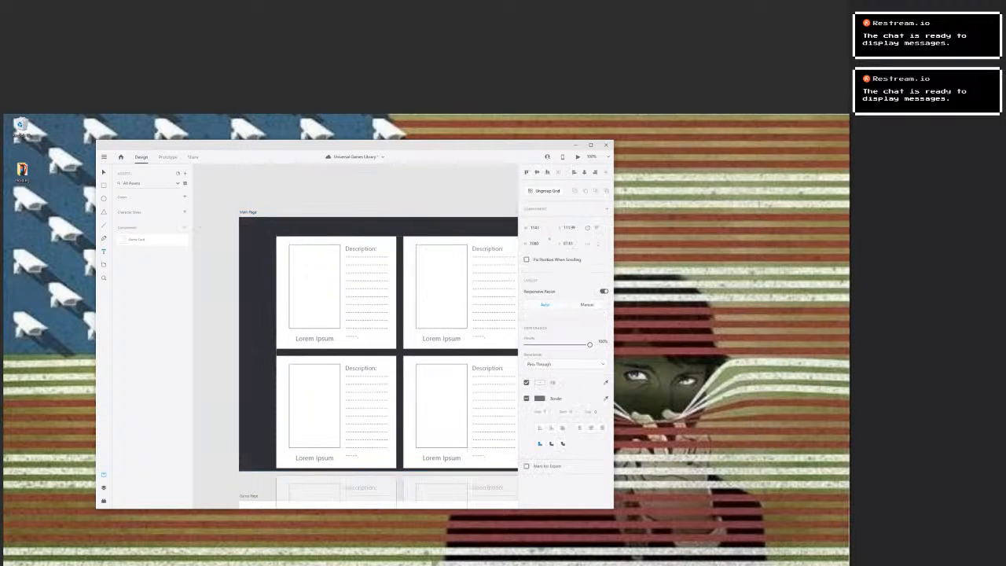
scroll(463, 458, down, 3)
click(217, 373)
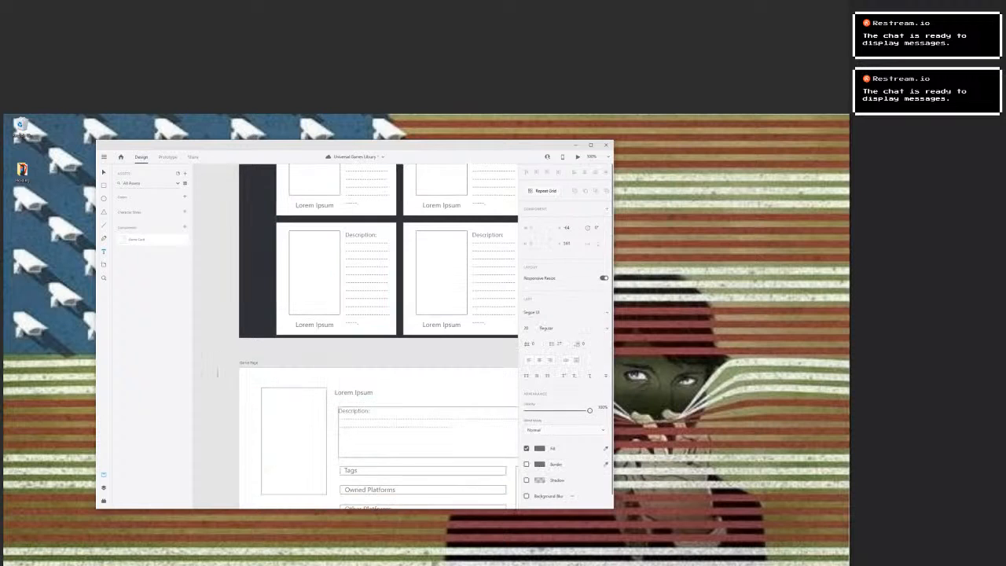
key(ctrl+z)
Fill the Game Page artboard with the same dark blue-grey colour as Main Page.
key(ctrl+z)
click(248, 379)
key(ctrl+z)
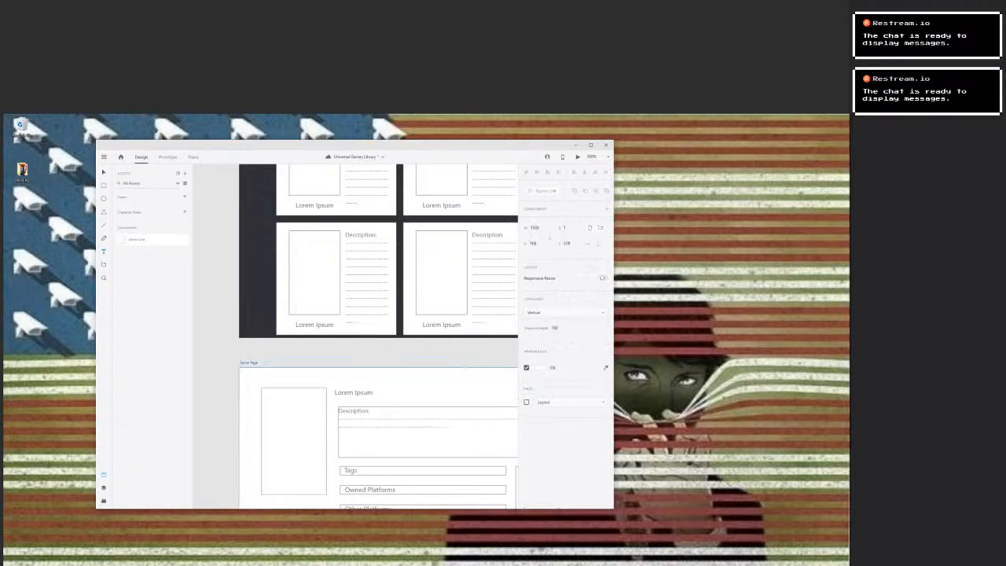
click(540, 368)
key(ctrl+v)
click(285, 362)
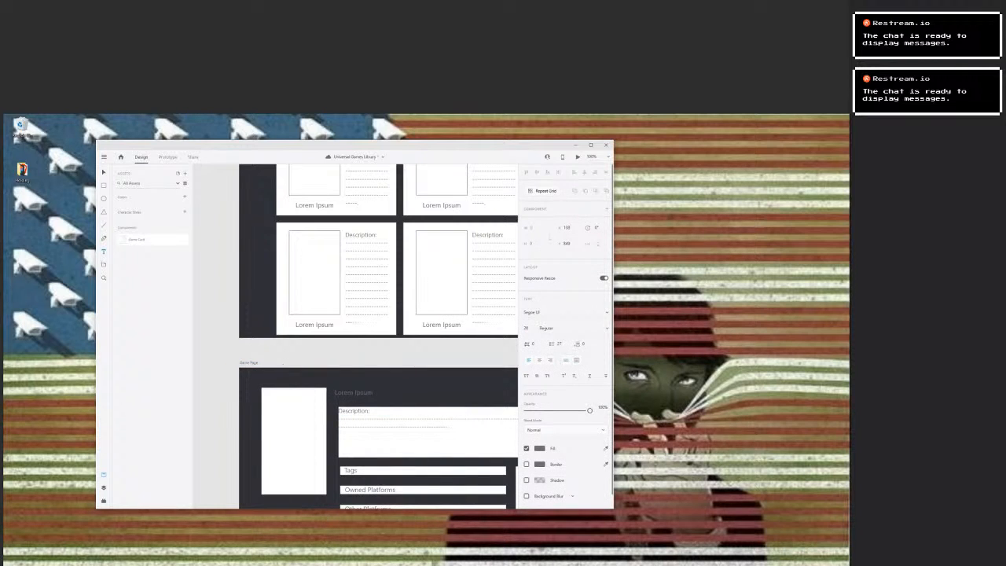
key(ctrl+z)
Fill the Platform Page artboard with the same dark blue-grey colour.
drag(502, 409, 194, 374)
drag(471, 393, 384, 431)
click(330, 367)
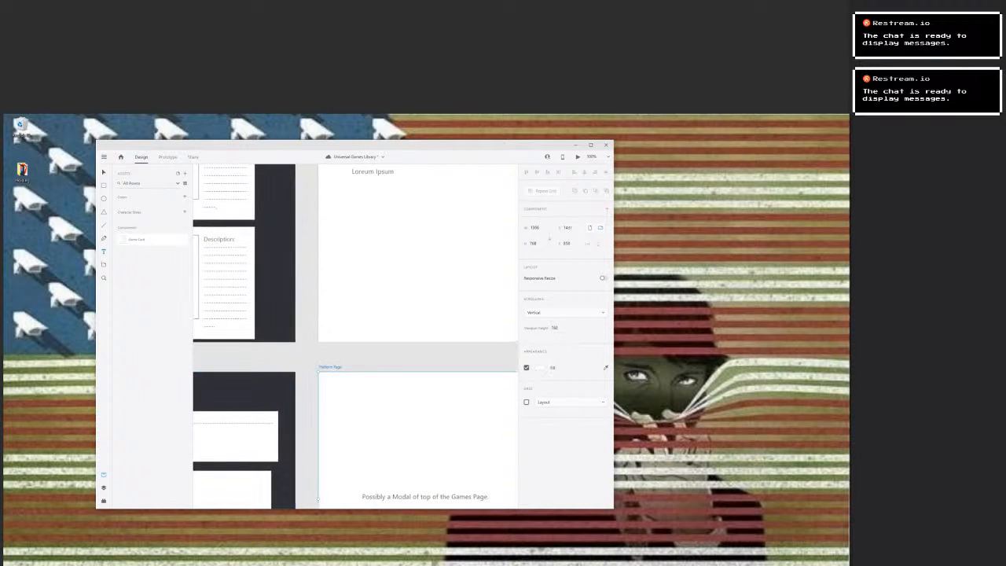
click(539, 368)
text(#303139)
click(380, 357)
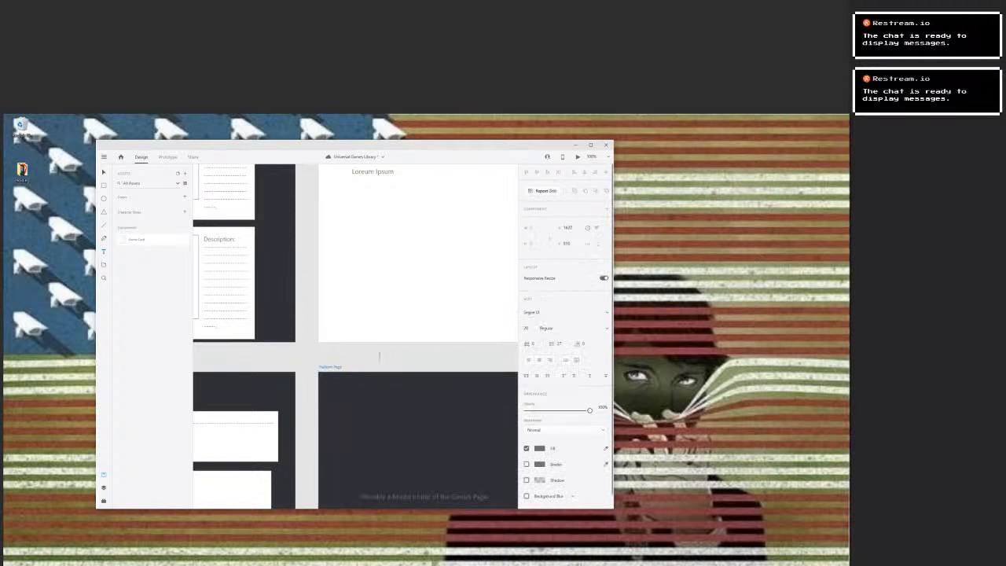
key(Escape)
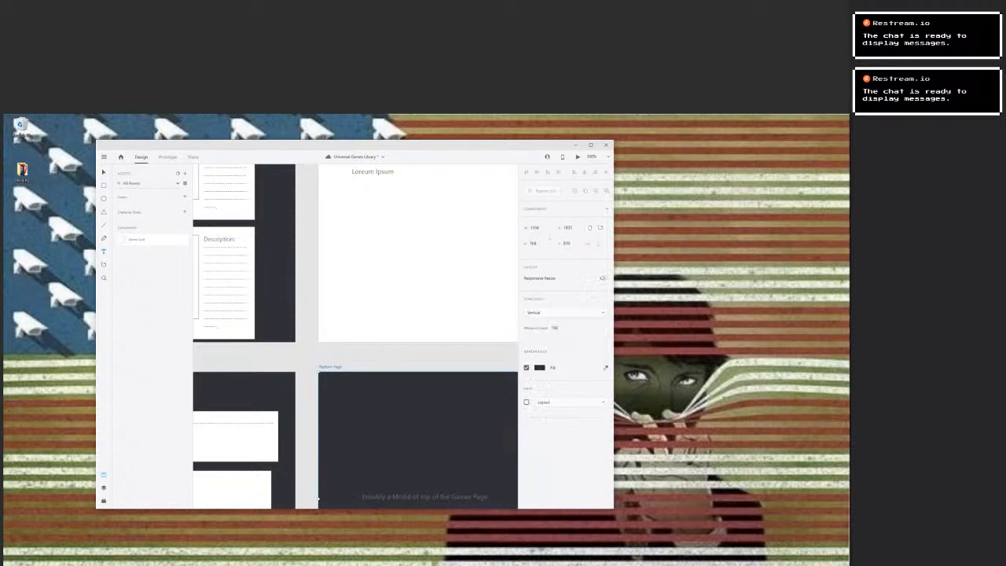
Fill the Settings artboard with the dark blue-grey colour used on the other artboards.
drag(392, 259, 367, 414)
click(301, 237)
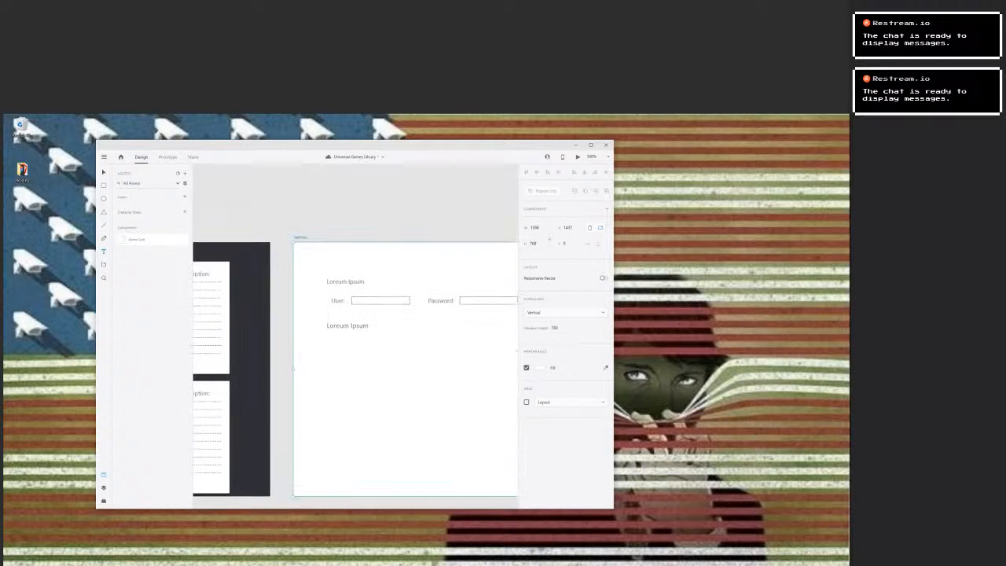
click(539, 367)
key(ctrl+v)
click(373, 206)
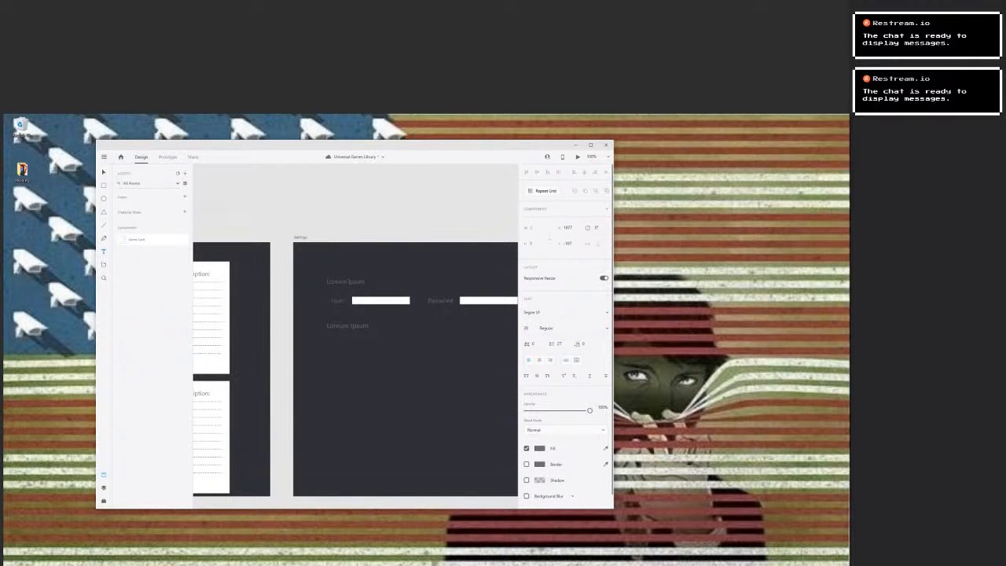
key(Escape)
Fill the first game card component on Main Page with a blue-grey somewhat lighter than the artboard background.
drag(244, 377, 637, 327)
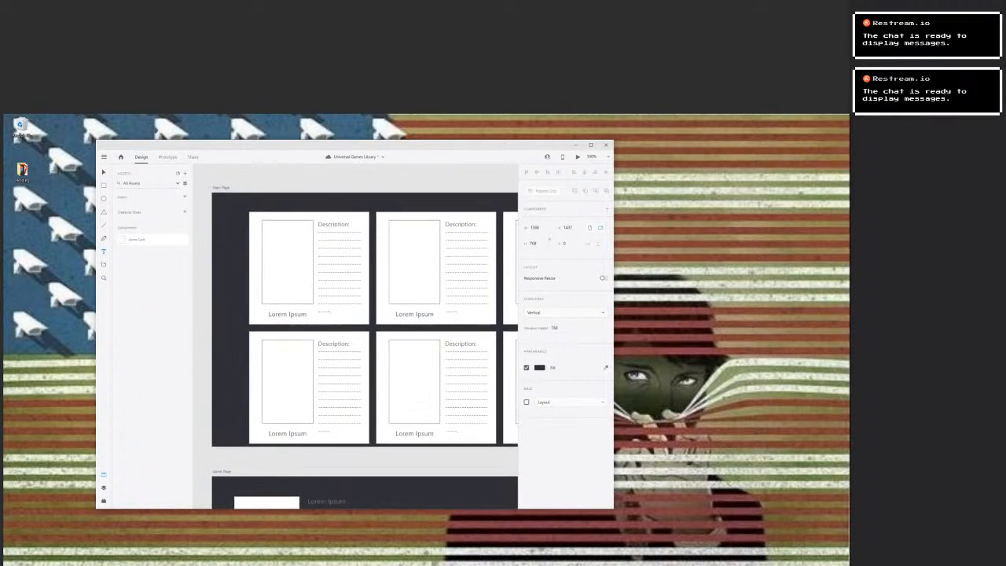
click(252, 223)
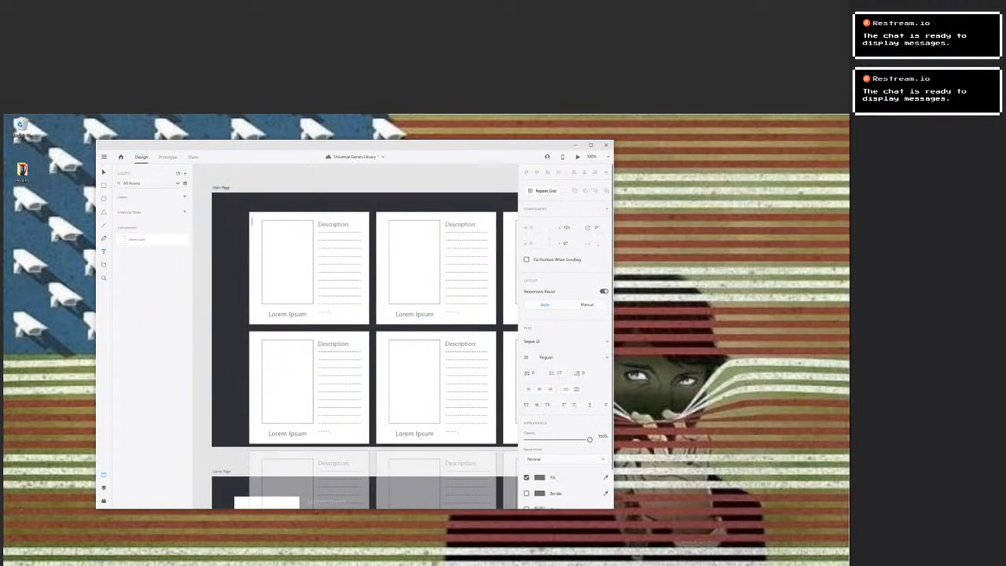
key(Escape)
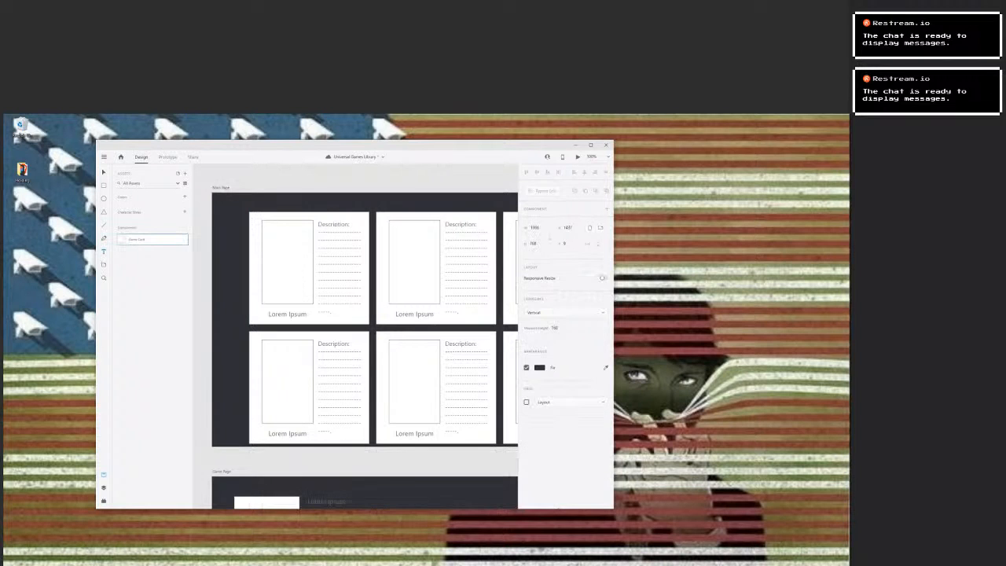
click(153, 259)
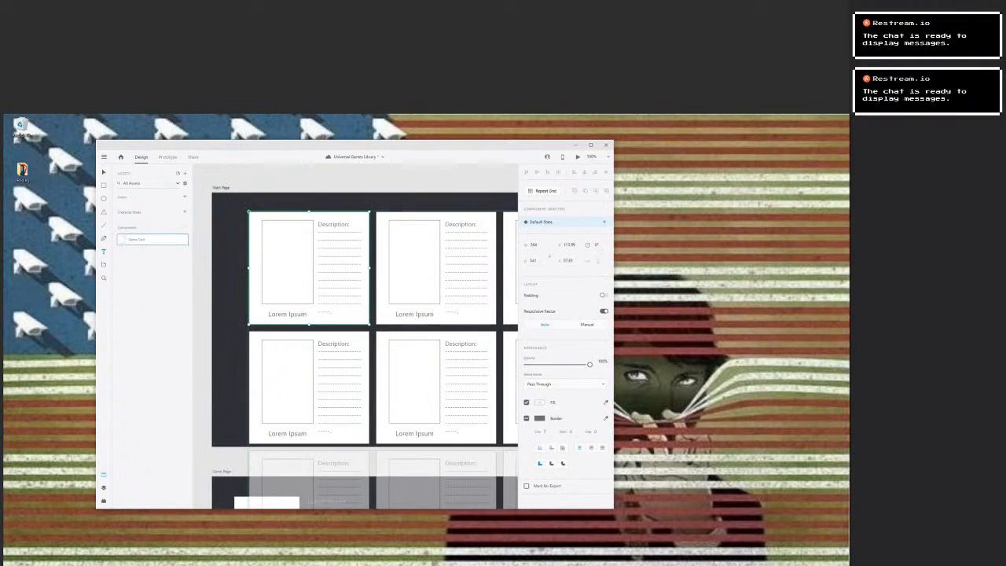
click(539, 402)
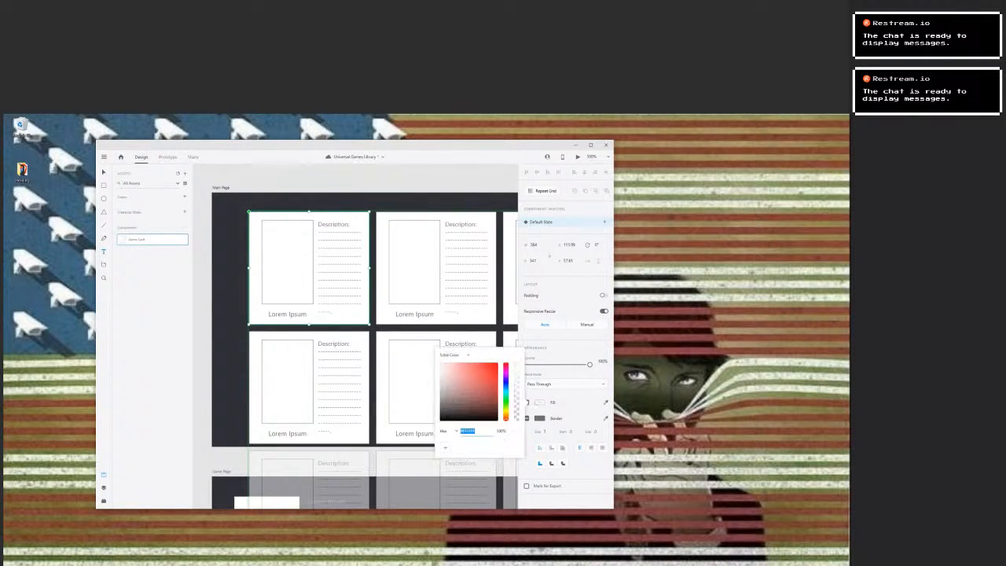
text(#000120)
key(Return)
drag(448, 407, 445, 399)
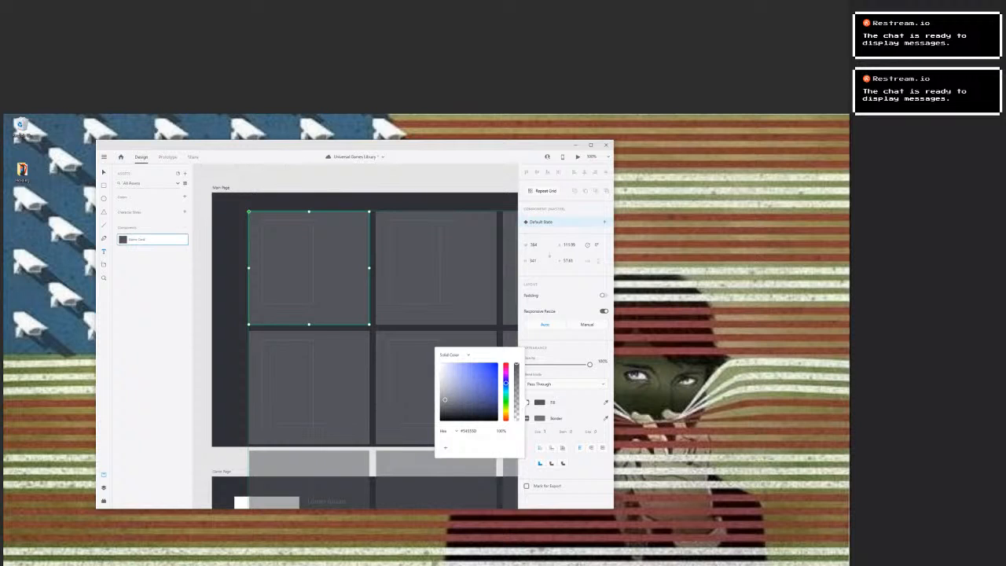
Try to rearrange the stacking order of the recoloured first game card on Main Page.
right_click(320, 312)
click(356, 477)
right_click(250, 227)
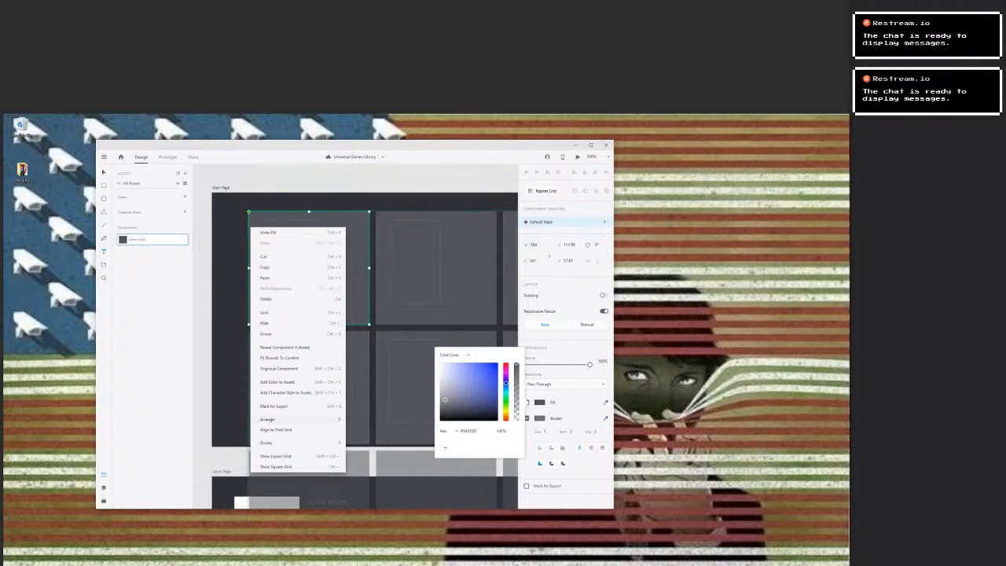
mouse_move(275, 418)
click(366, 455)
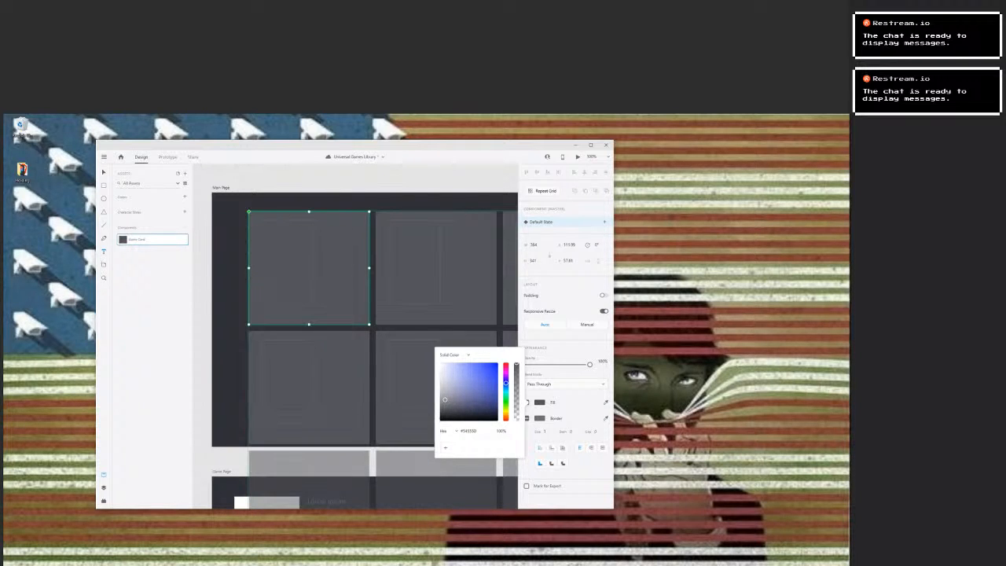
Set the text fill of the description in the first game card on Main Page to light grey C0C0C0.
key(Escape)
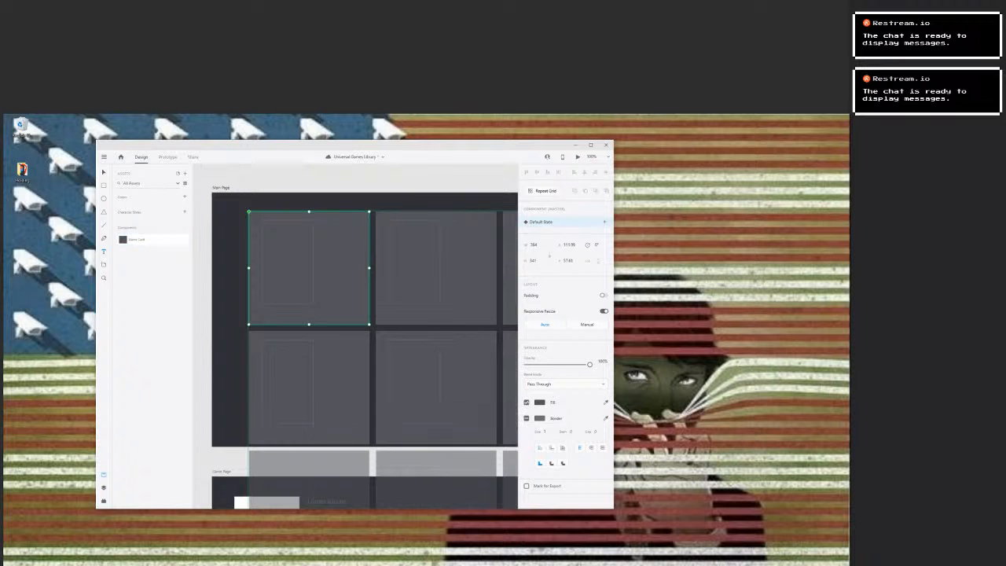
click(196, 369)
key(Escape)
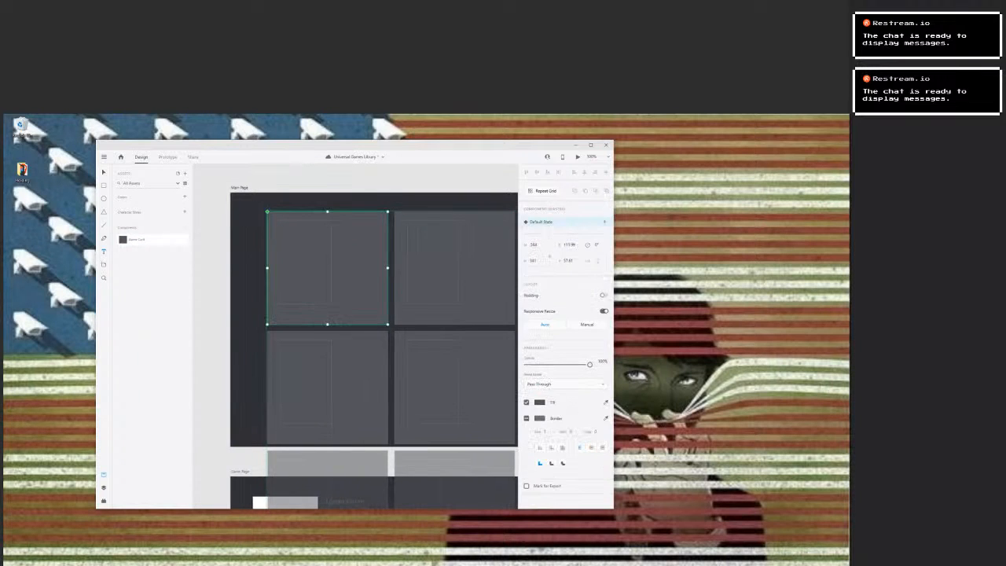
drag(337, 220, 381, 317)
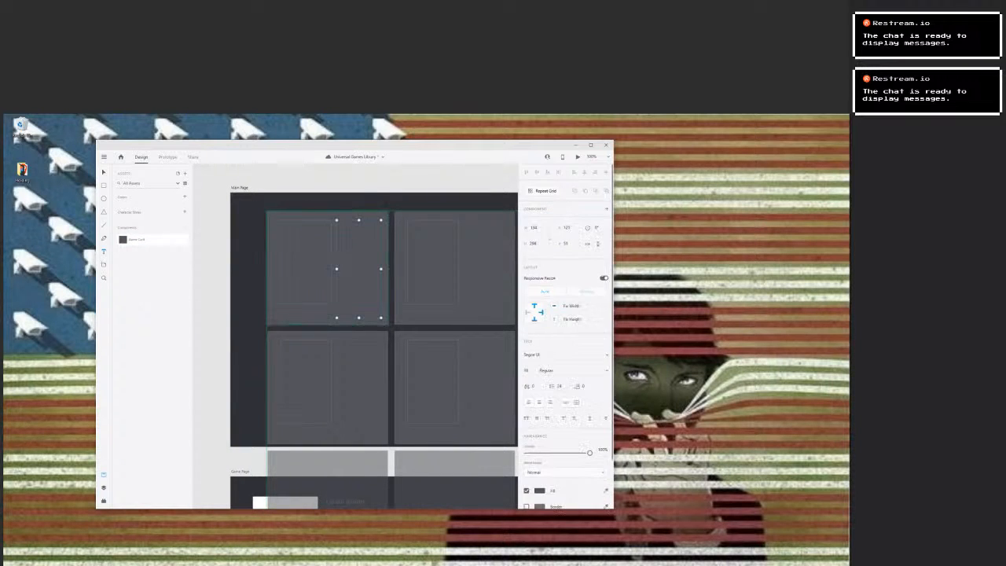
key(ctrl+v)
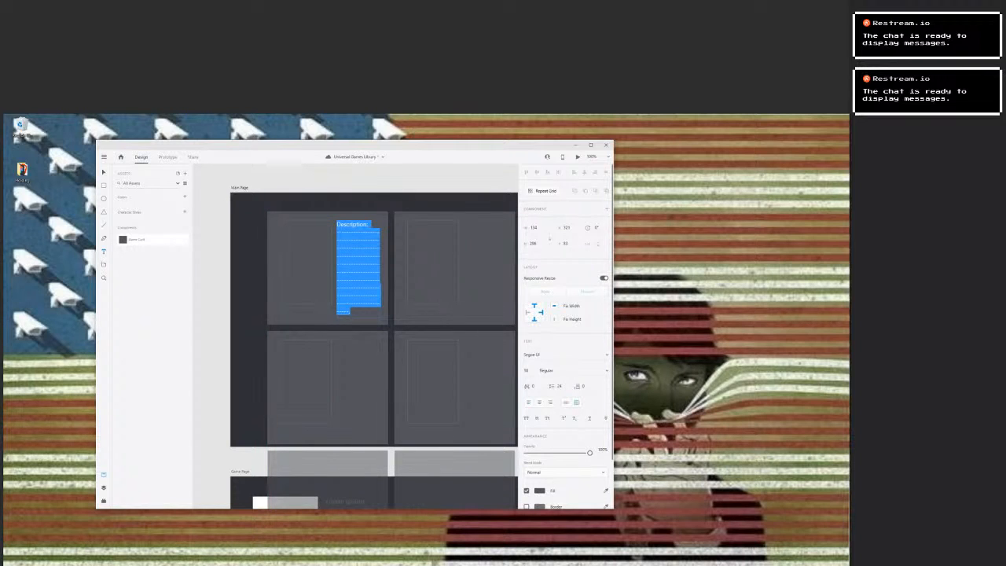
scroll(567, 336, down, 2)
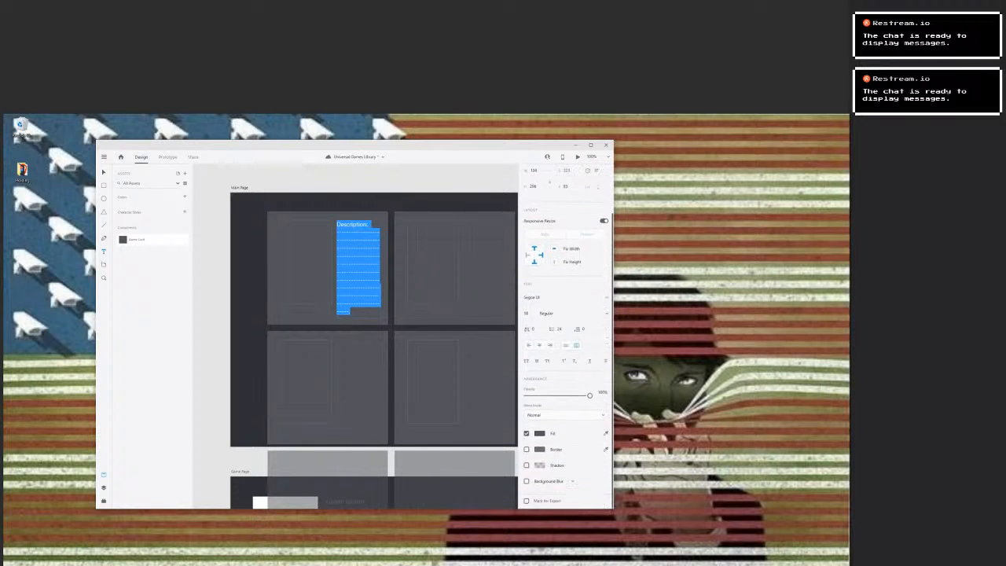
scroll(567, 344, up, 2)
scroll(567, 344, down, 2)
click(605, 433)
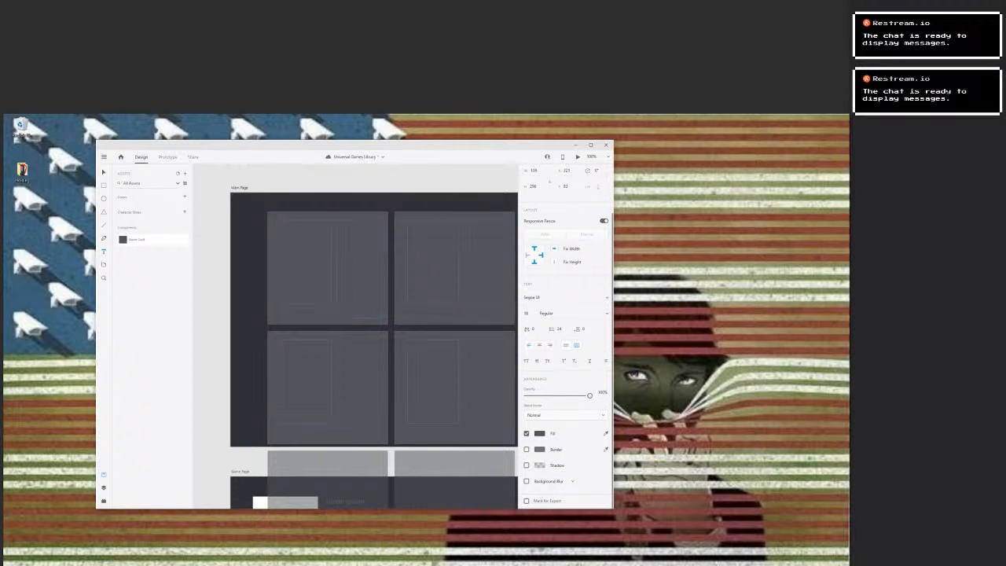
click(542, 434)
click(540, 433)
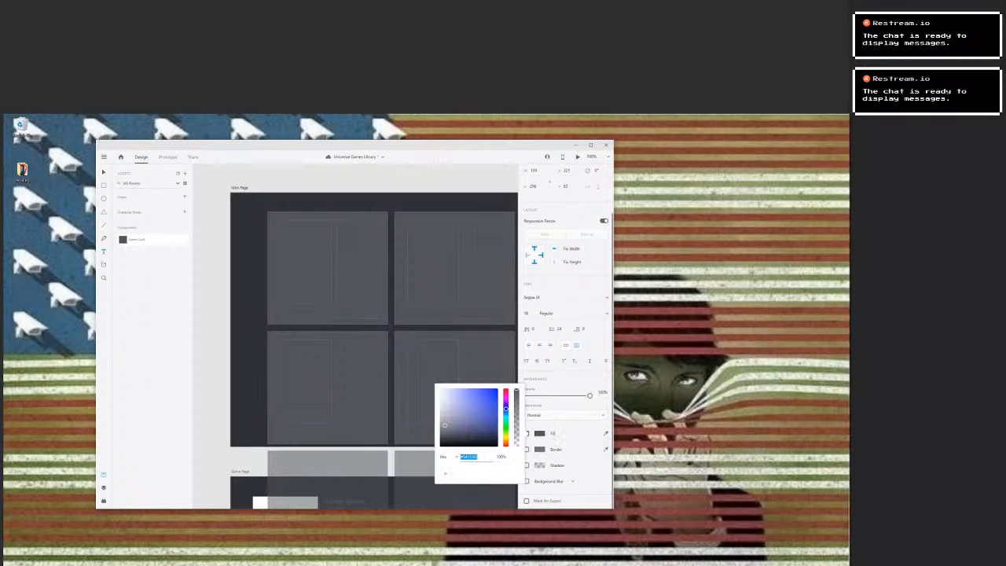
text(C0C0C0)
key(Return)
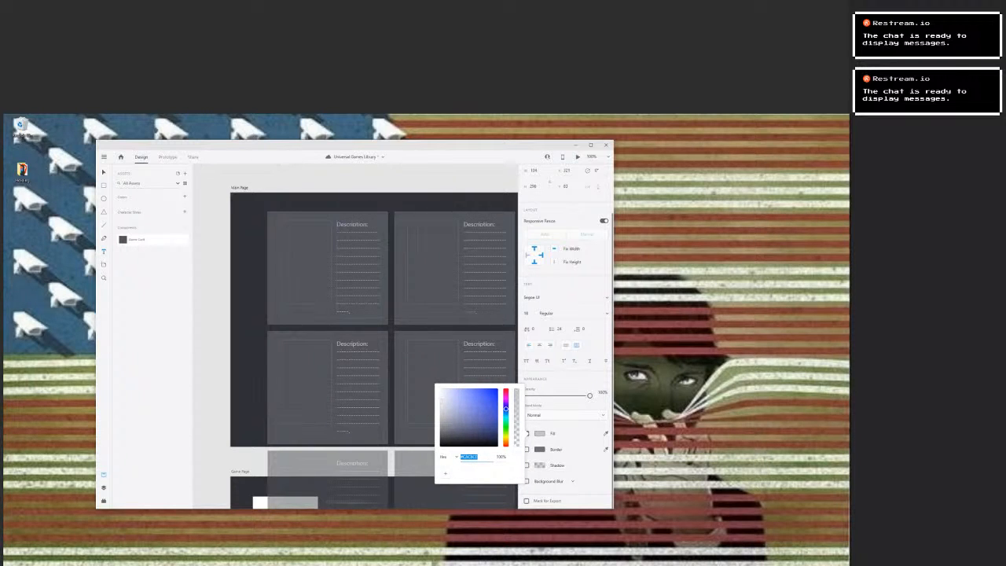
key(Escape)
Copy the description's light grey and apply it to the Lorem Ipsum title in the second row's first game card.
click(305, 433)
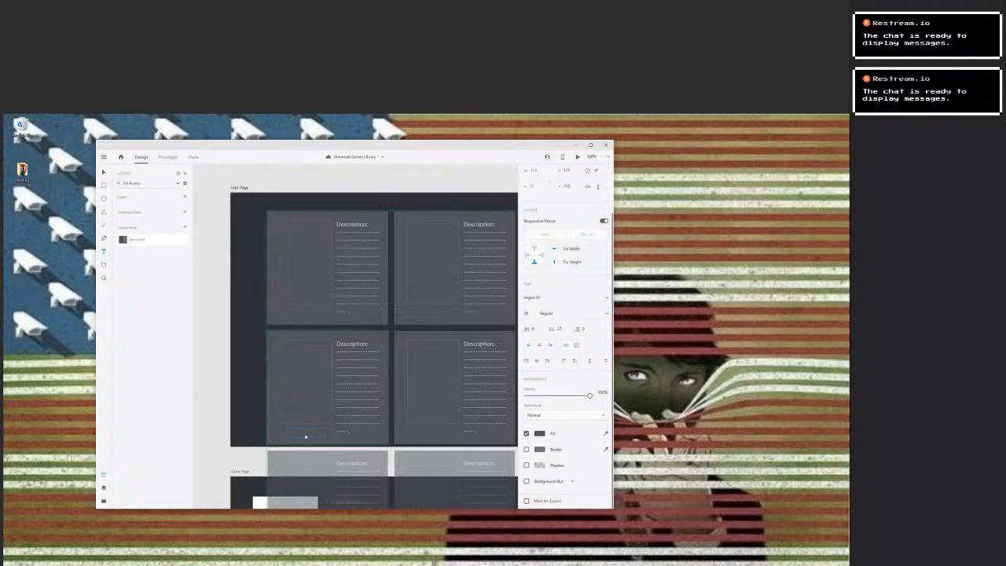
double_click(358, 385)
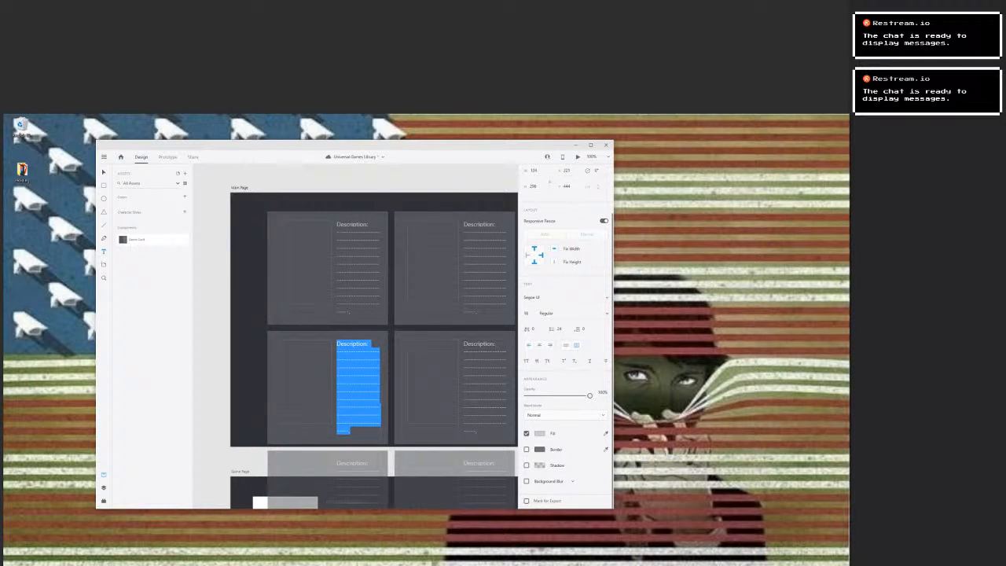
click(539, 433)
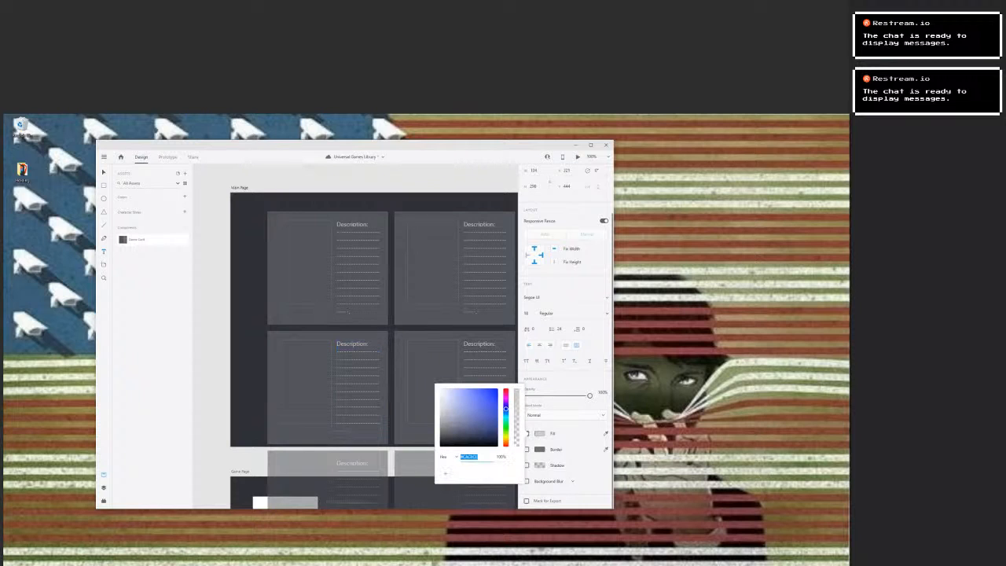
click(315, 433)
double_click(305, 433)
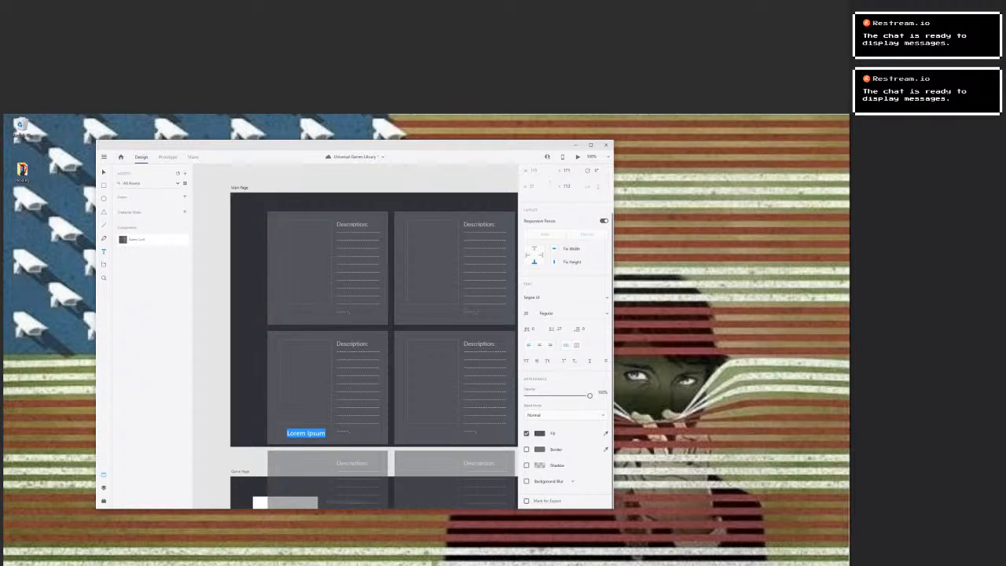
click(539, 433)
key(ctrl+v)
key(Return)
scroll(374, 336, down, 1)
scroll(306, 405, down, 5)
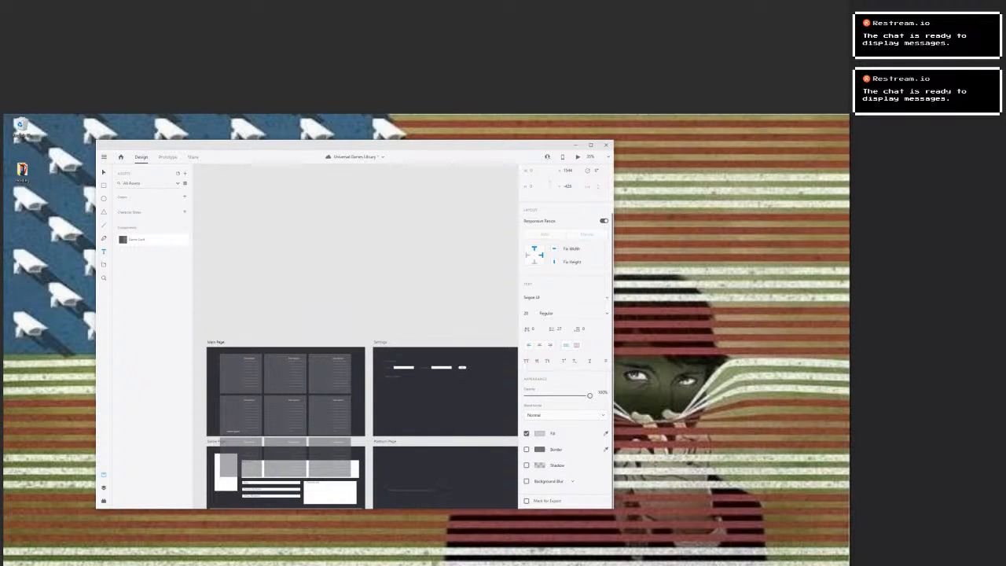
click(391, 362)
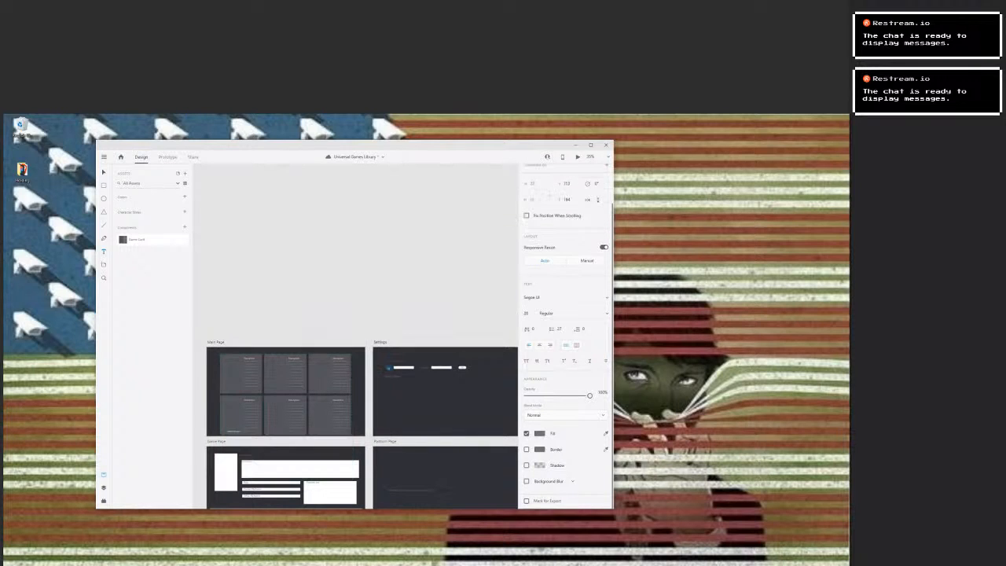
double_click(391, 361)
click(538, 434)
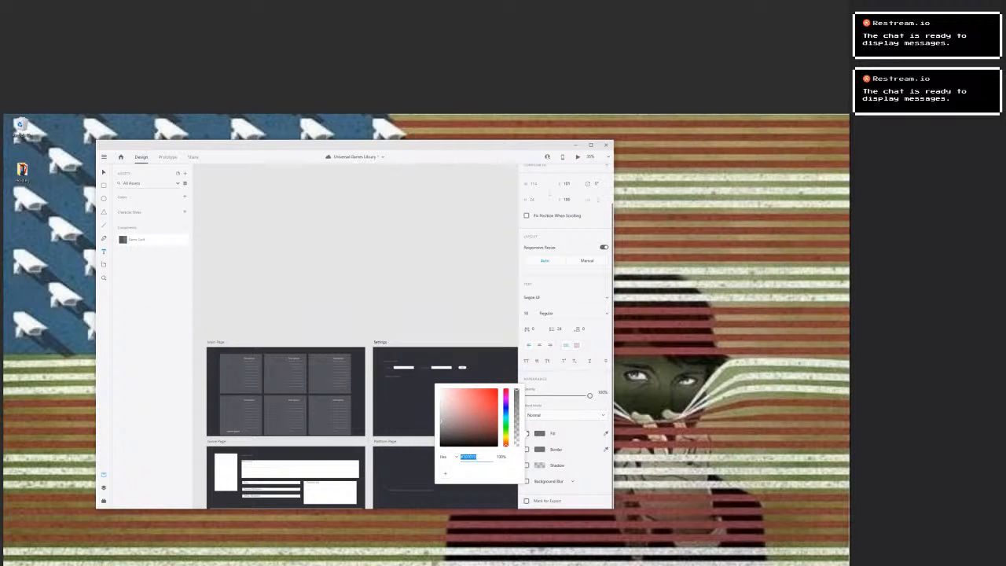
key(Escape)
Copy the game card title's light grey and apply it to the text above the row of fields on the Settings artboard.
double_click(233, 431)
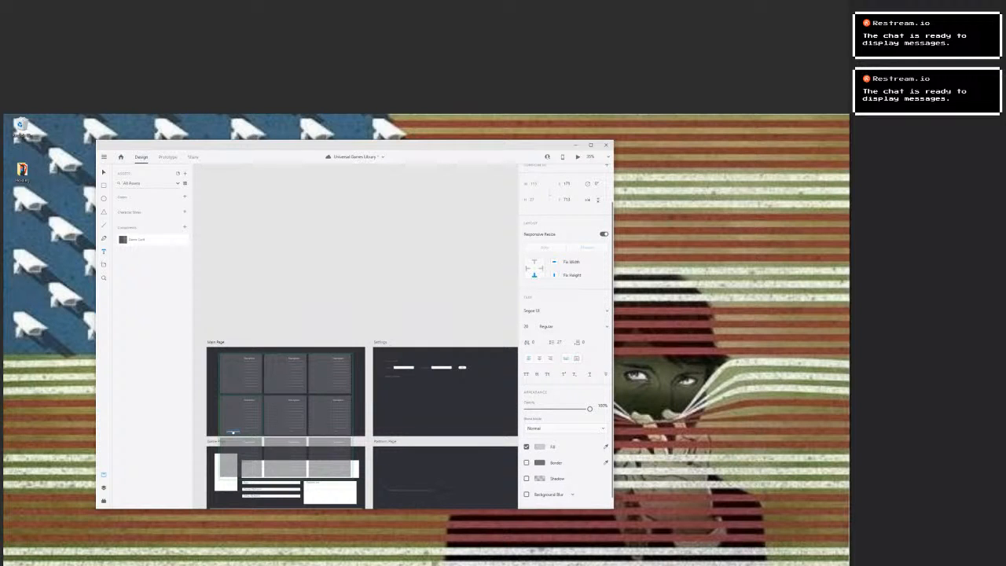
click(539, 446)
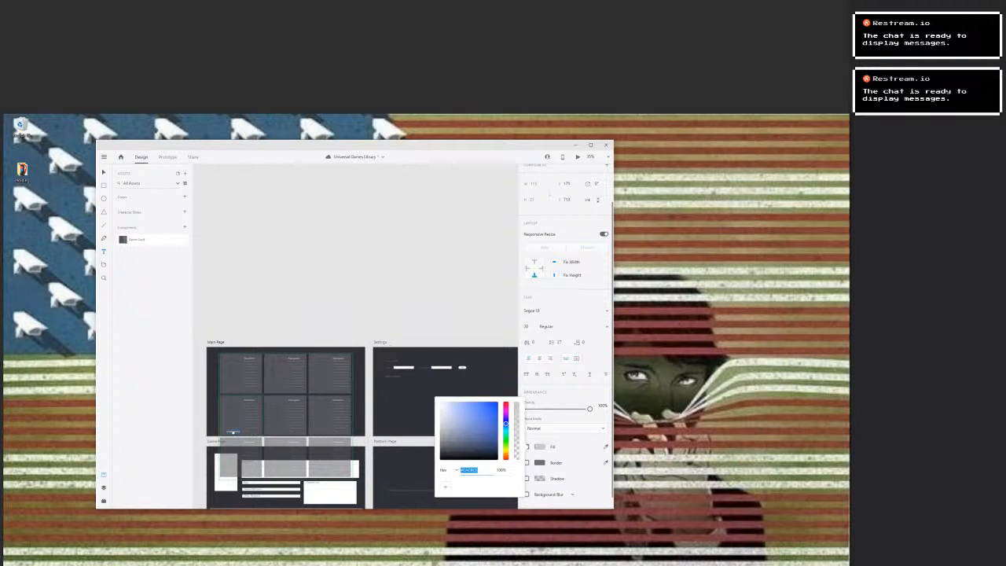
click(366, 295)
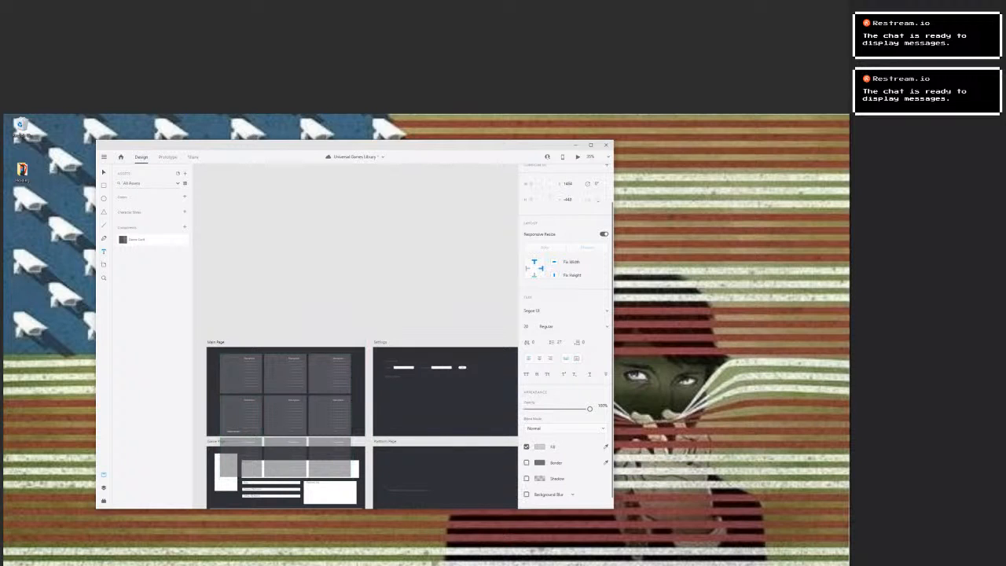
click(391, 361)
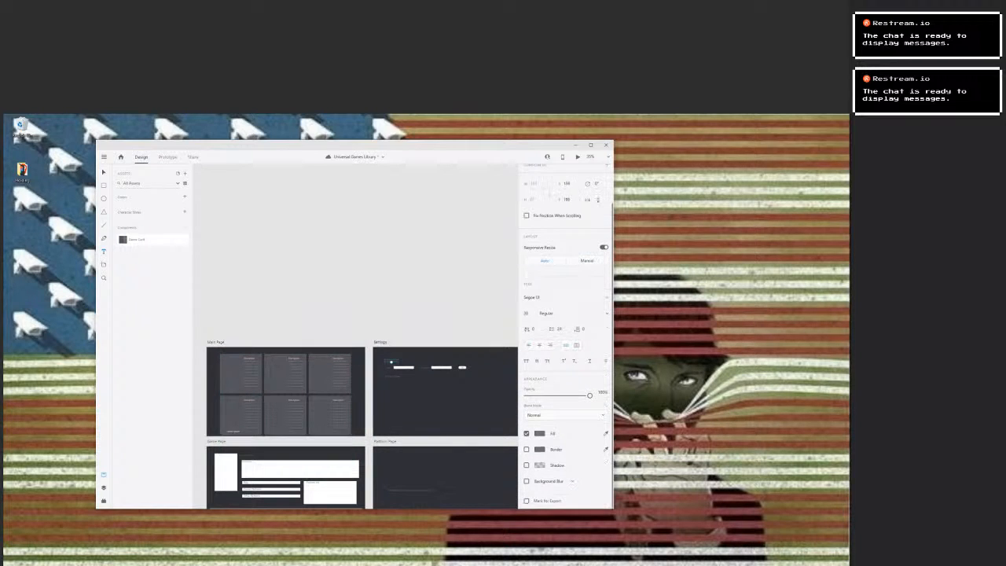
click(539, 433)
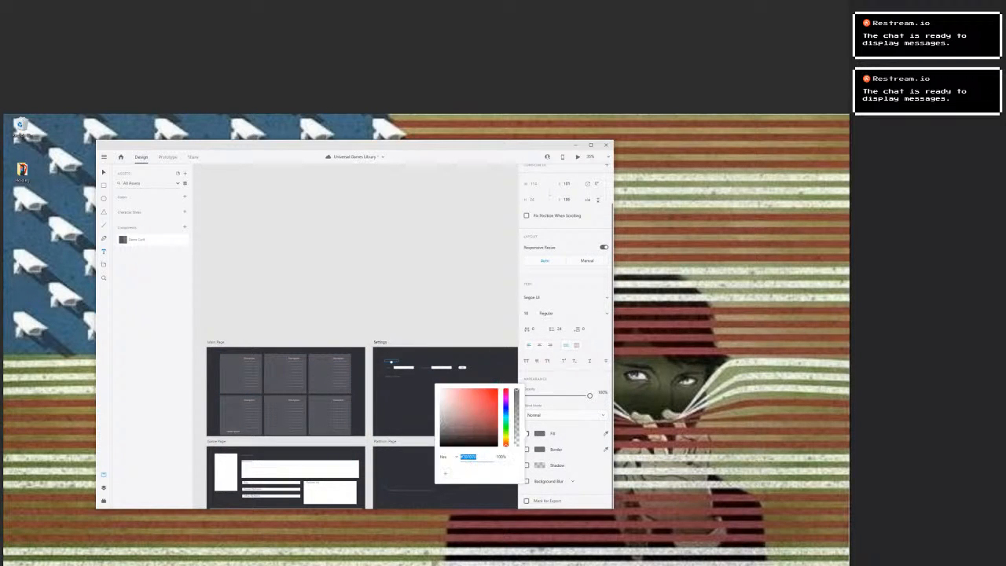
key(ctrl+v)
click(440, 301)
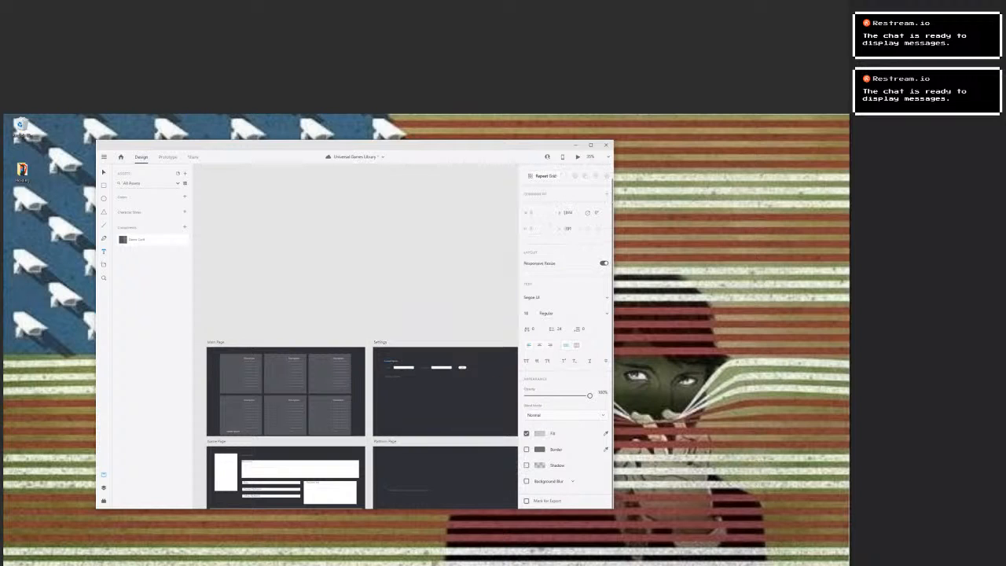
Apply the copied light grey to the text below the row of fields on the Settings artboard.
click(391, 375)
key(ctrl+a)
click(539, 463)
text(#CACBCB)
key(Return)
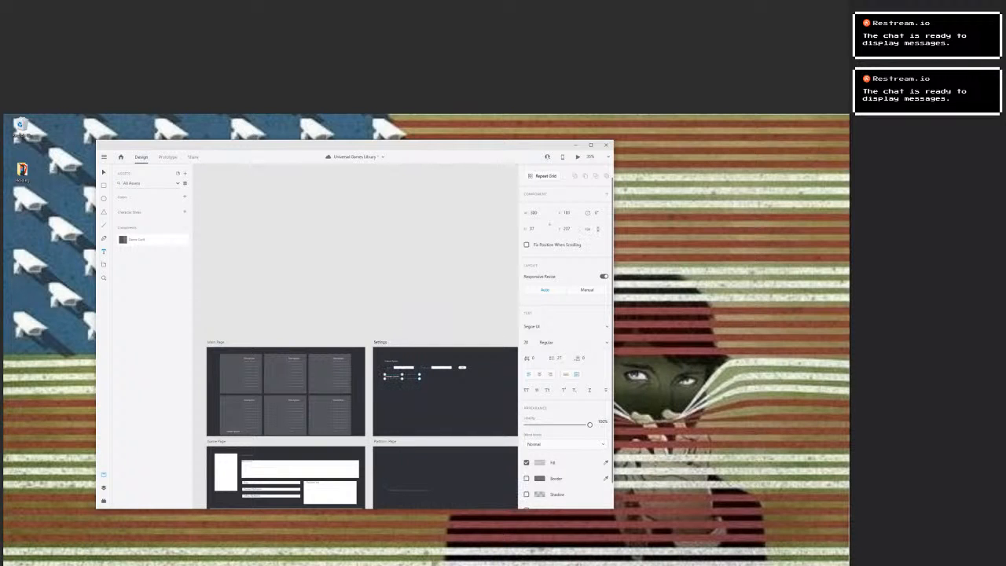
Apply the copied light grey to the single line of text on the Platform Page artboard.
click(410, 489)
key(ctrl+a)
click(539, 463)
text(#CACBCB)
key(Return)
Apply the copied light grey to the Lorem Ipsum title above the description box on the Game Page artboard.
scroll(410, 470, down, 1)
scroll(410, 470, down, 3)
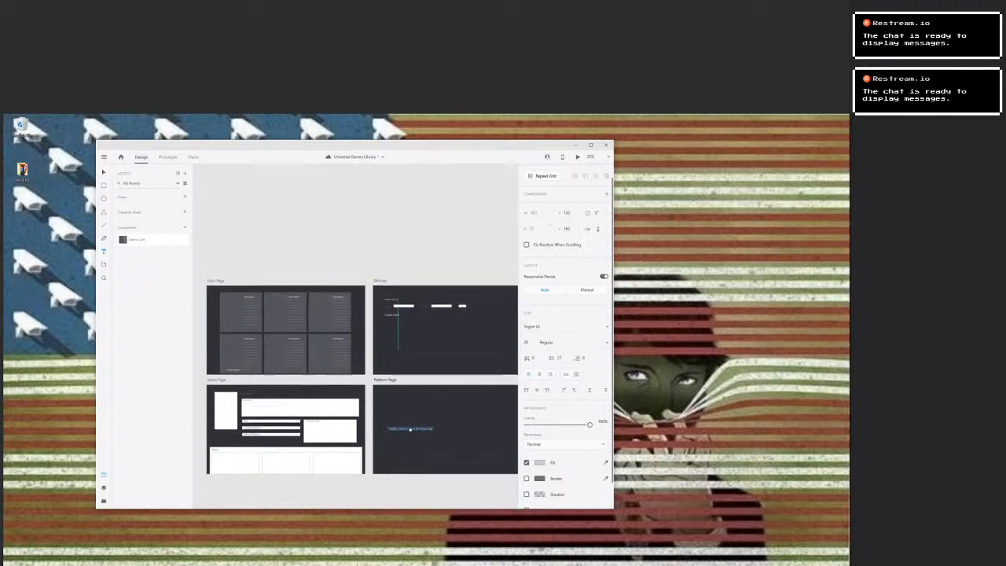
drag(410, 377, 512, 385)
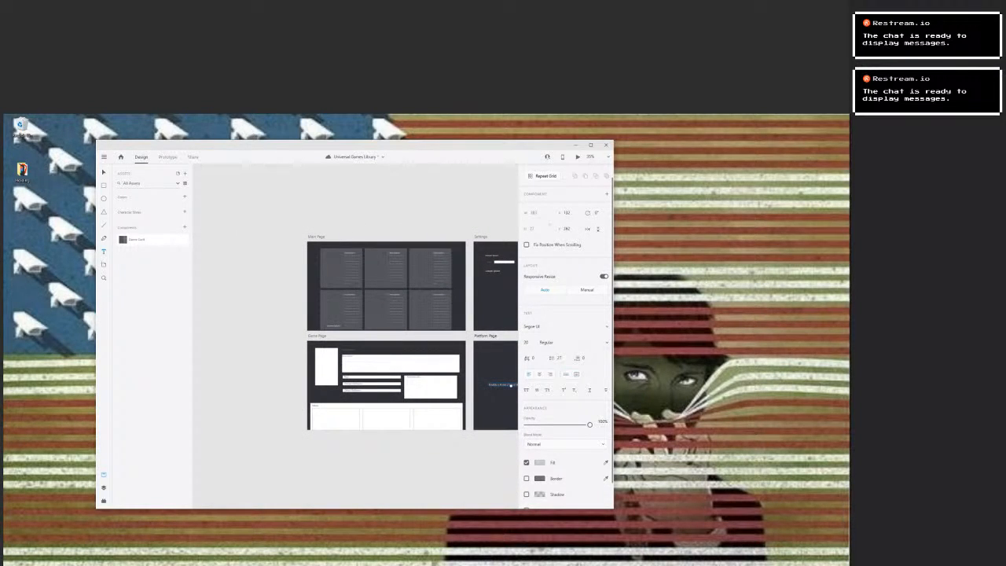
scroll(413, 358, up, 1)
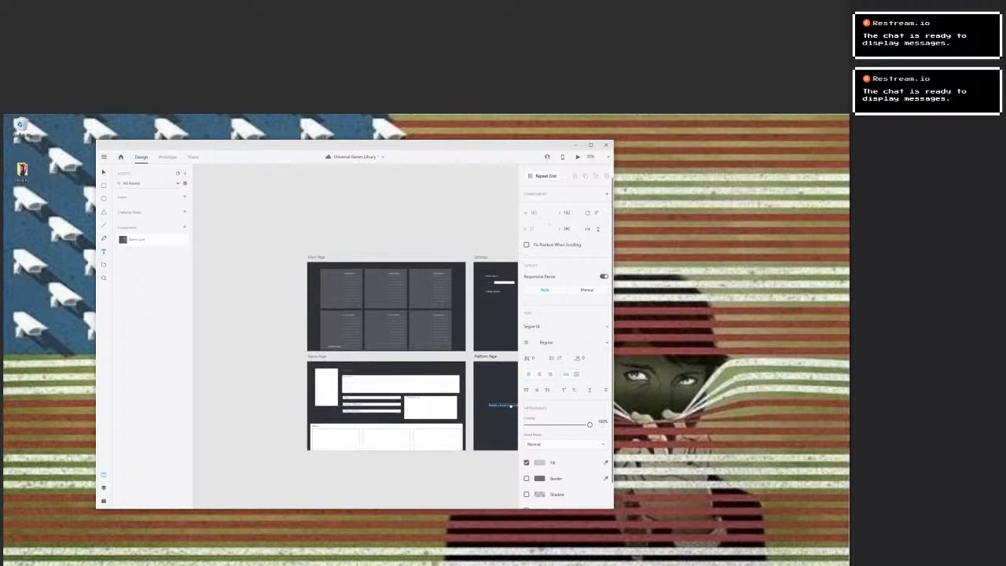
scroll(387, 417, up, 4)
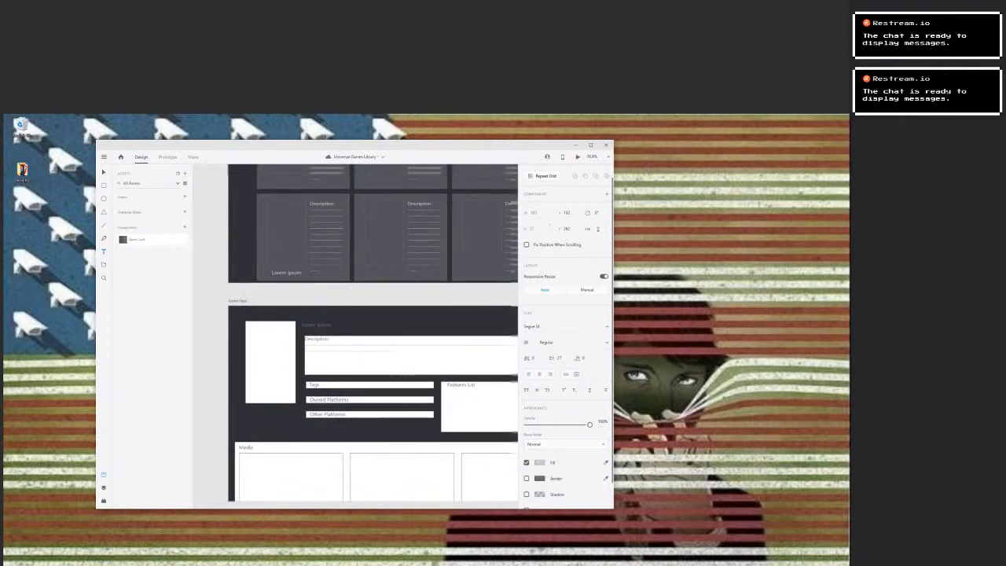
click(332, 369)
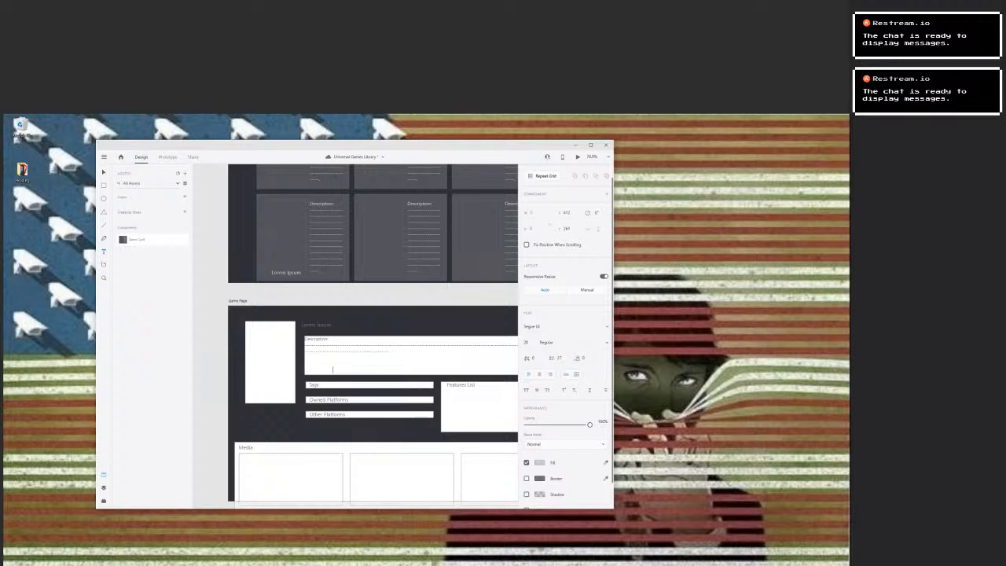
double_click(316, 324)
click(540, 489)
key(ctrl+v)
key(Return)
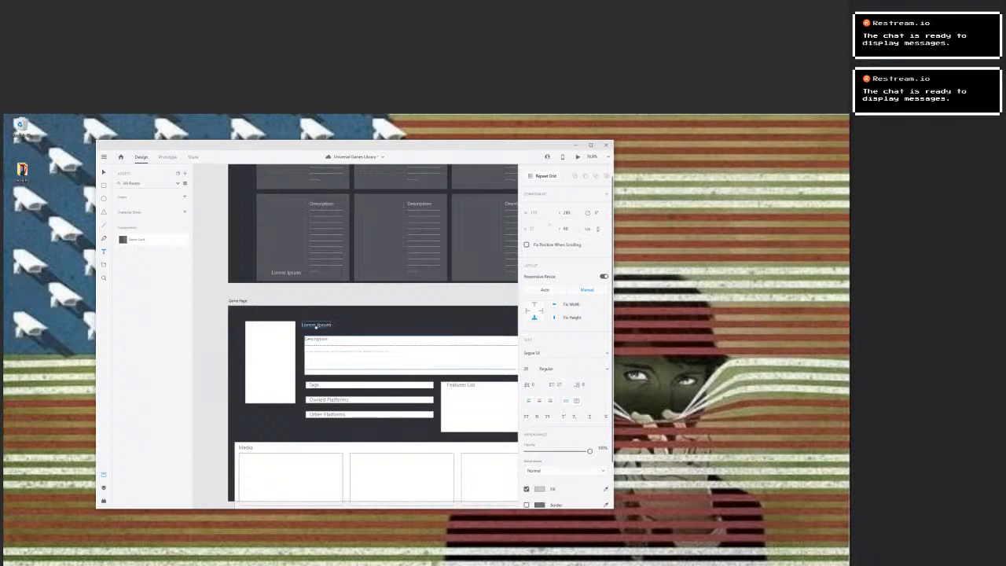
click(324, 371)
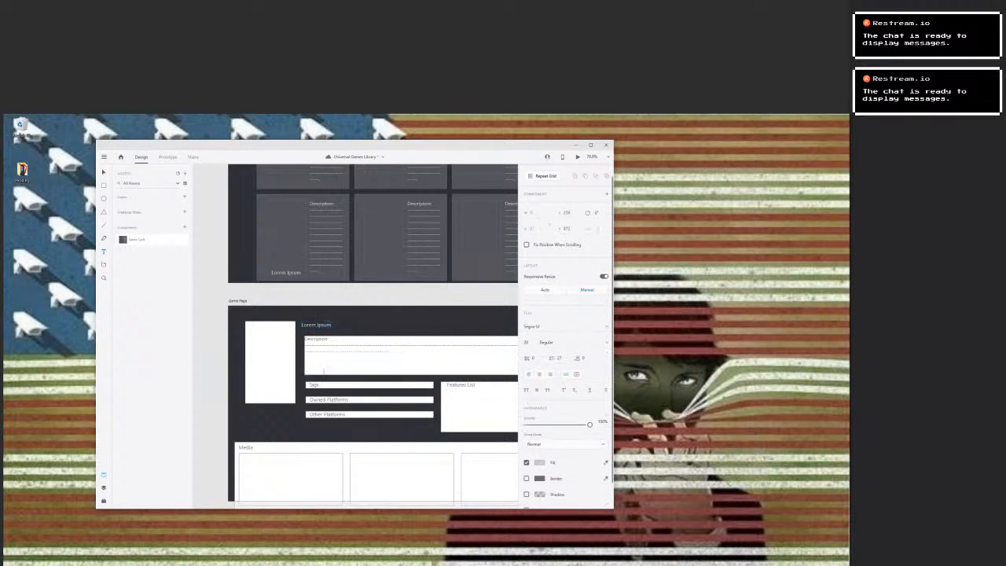
click(317, 339)
key(ctrl+a)
click(540, 488)
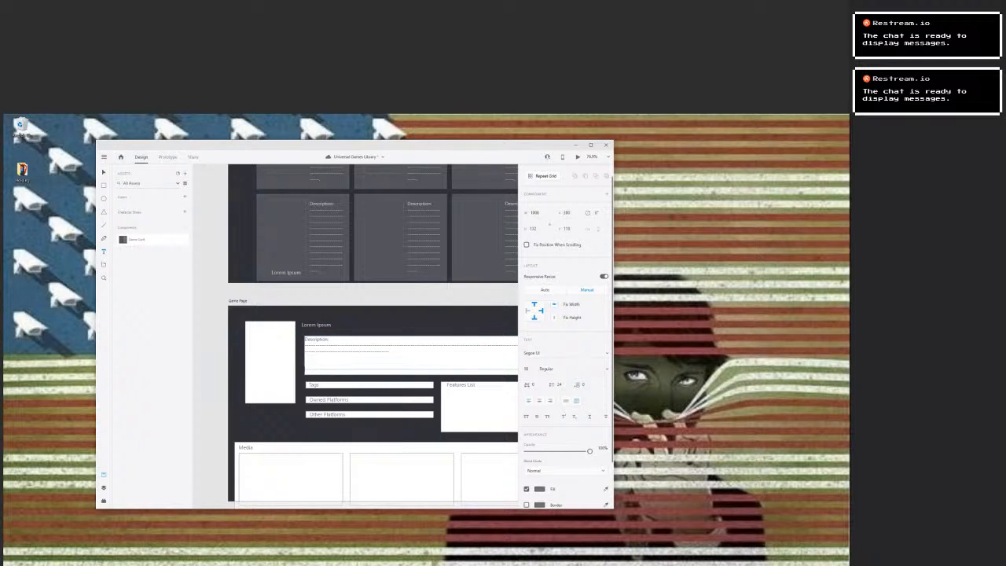
key(Escape)
Fill the Description box on the Game Page artboard with a muted blue at 47% opacity.
click(428, 371)
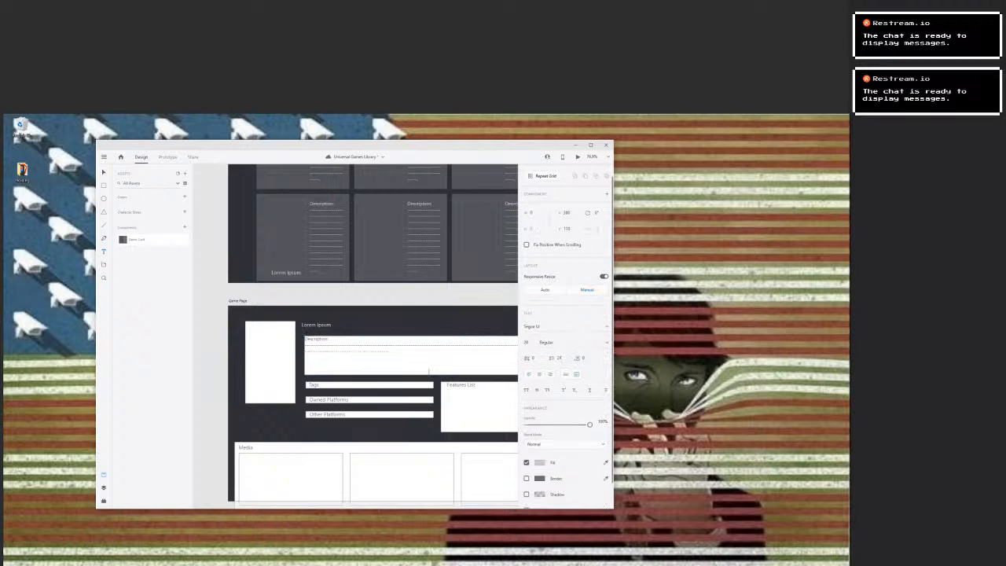
key(Escape)
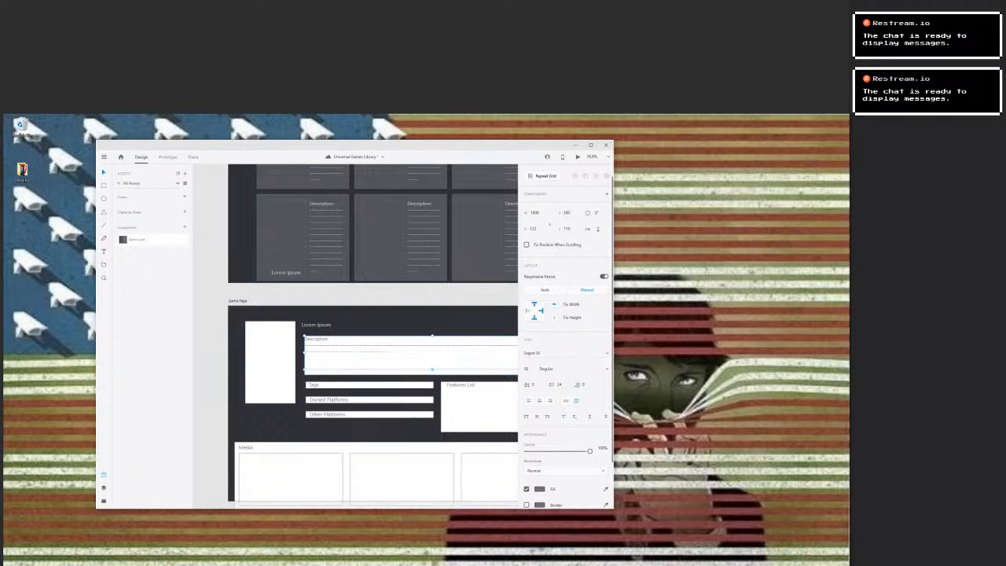
click(428, 372)
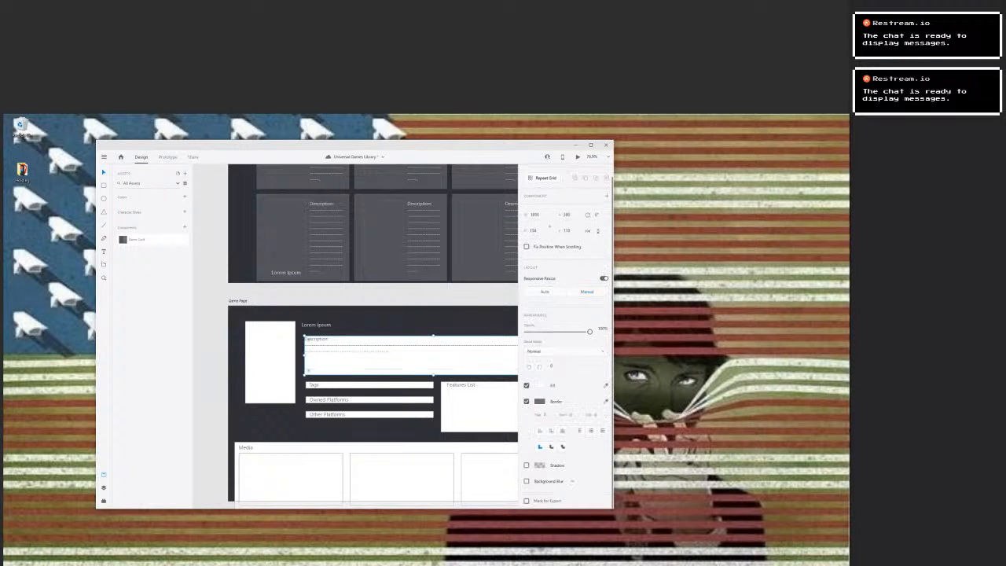
click(539, 385)
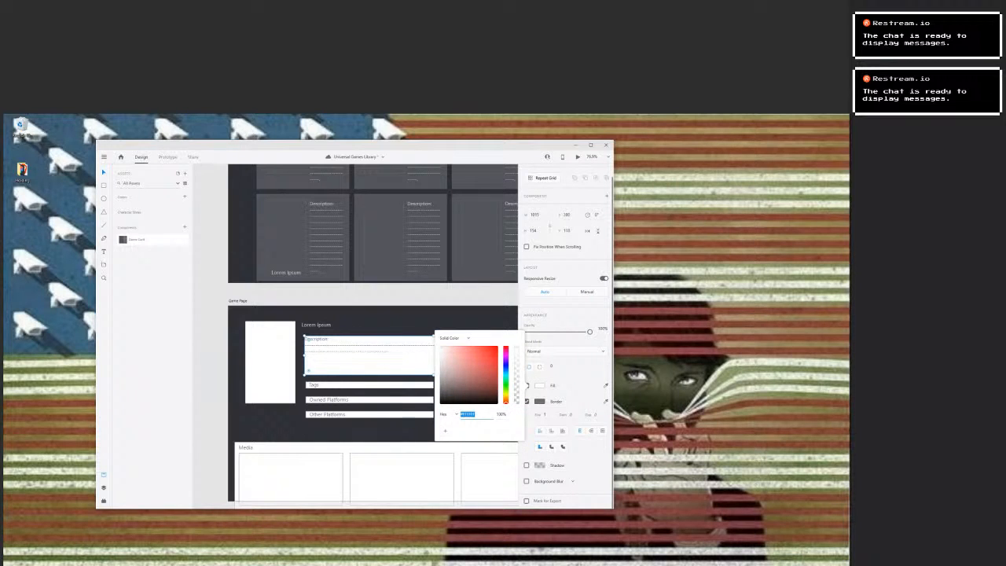
click(505, 366)
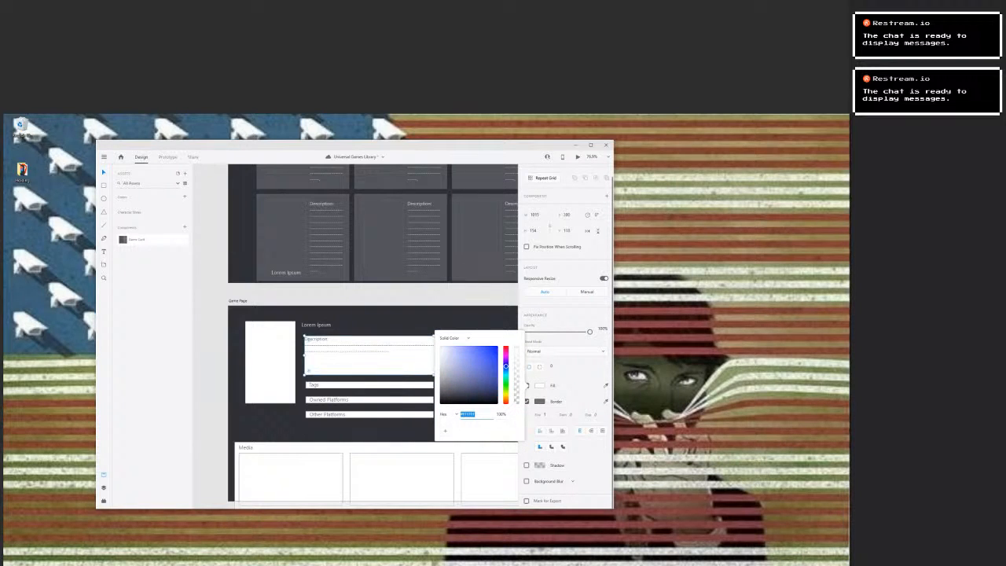
drag(450, 348, 516, 377)
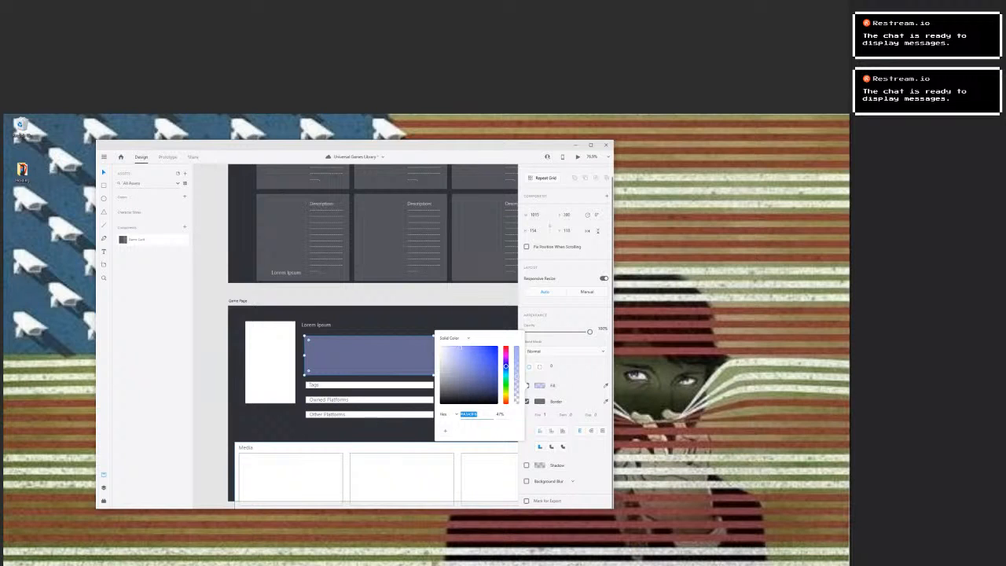
Save the Description box's translucent blue as a reusable colour swatch and deselect the box.
key(Tab)
text(4)
key(Return)
text(50)
click(446, 431)
click(212, 377)
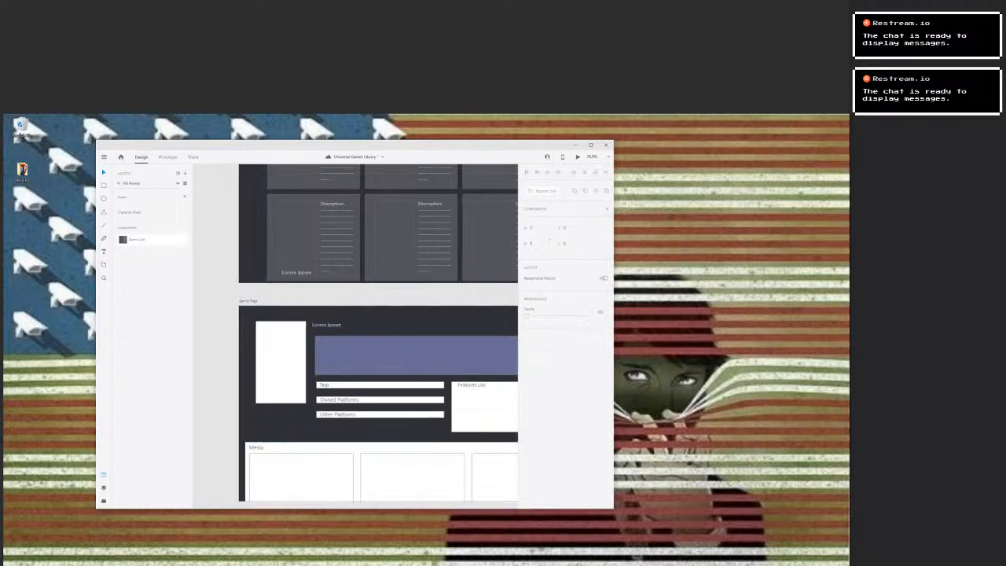
Apply the saved translucent blue swatch to the Features List box on the Game Page artboard.
click(281, 362)
click(484, 410)
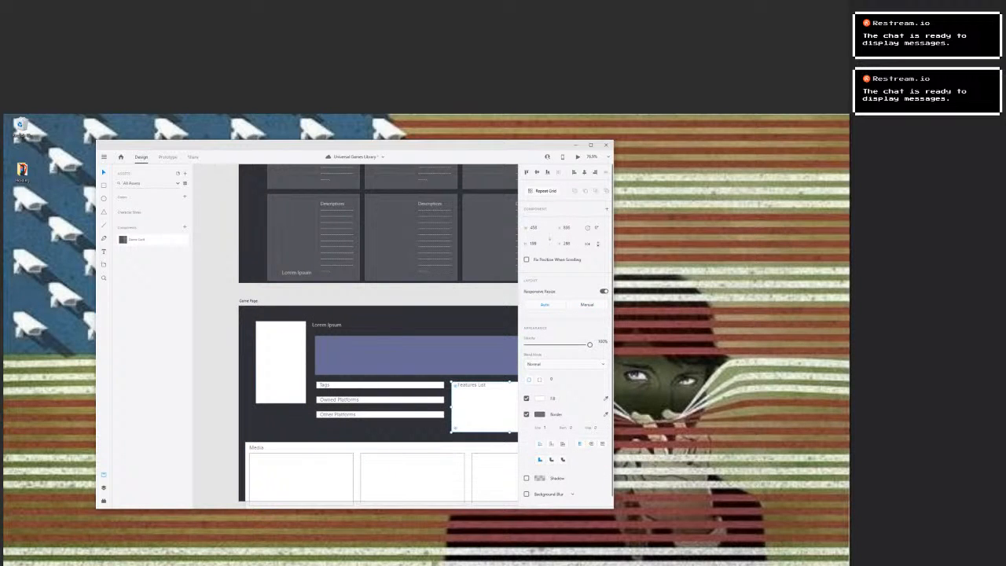
click(539, 399)
click(457, 443)
Fill the Tags, Owned Platforms and Other Platforms bars with the saved translucent blue swatch.
click(380, 385)
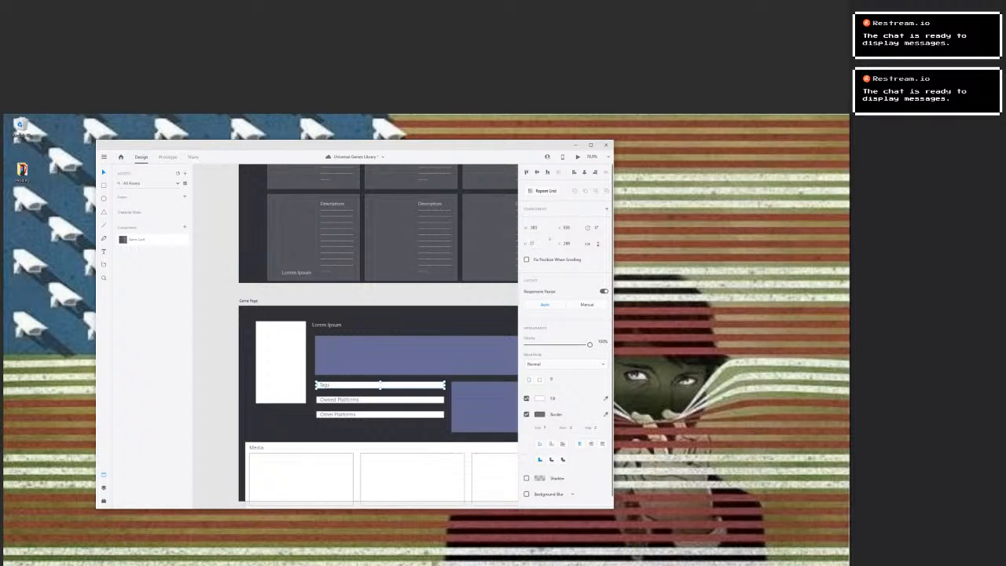
click(539, 398)
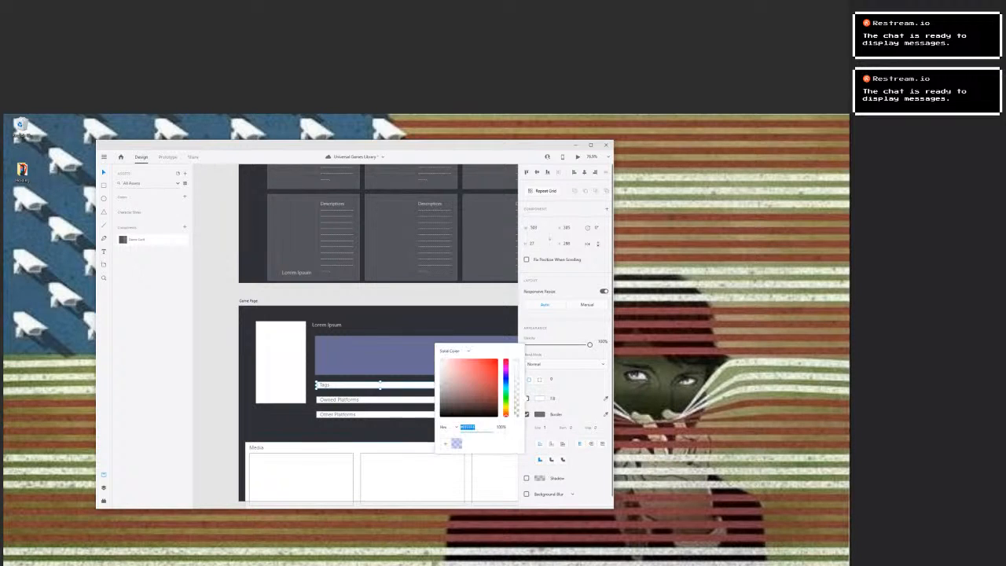
click(457, 443)
click(380, 399)
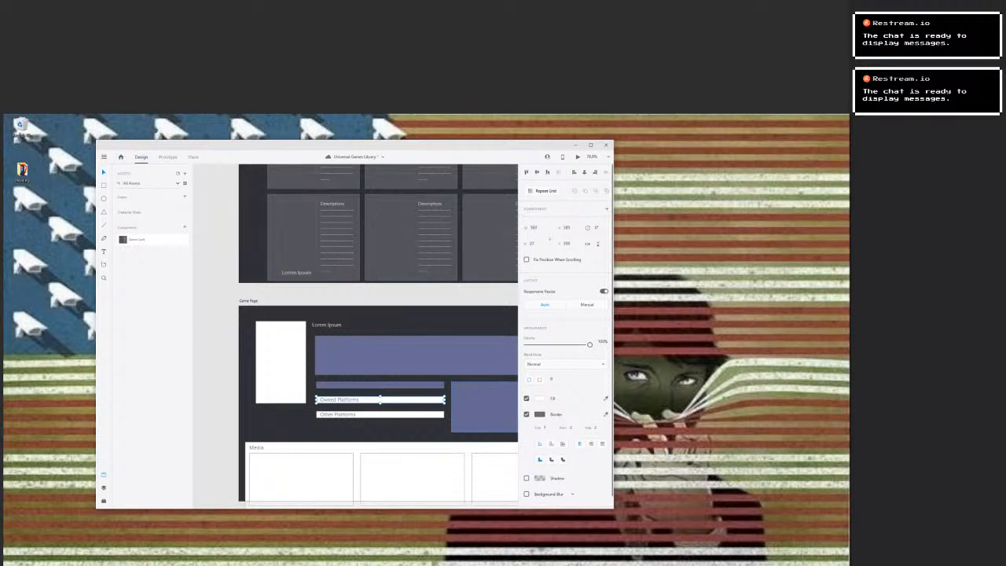
click(539, 398)
click(457, 443)
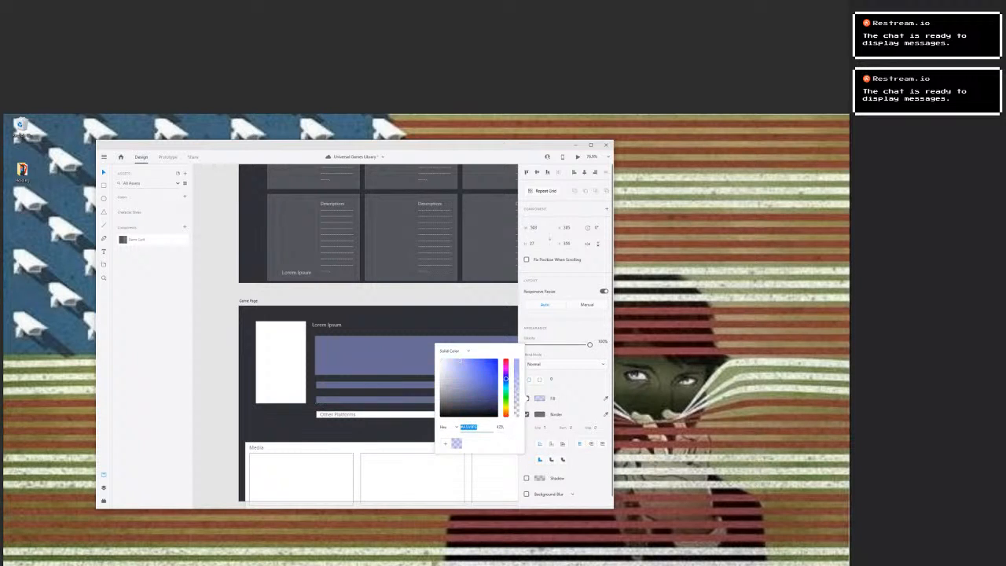
click(380, 414)
click(539, 398)
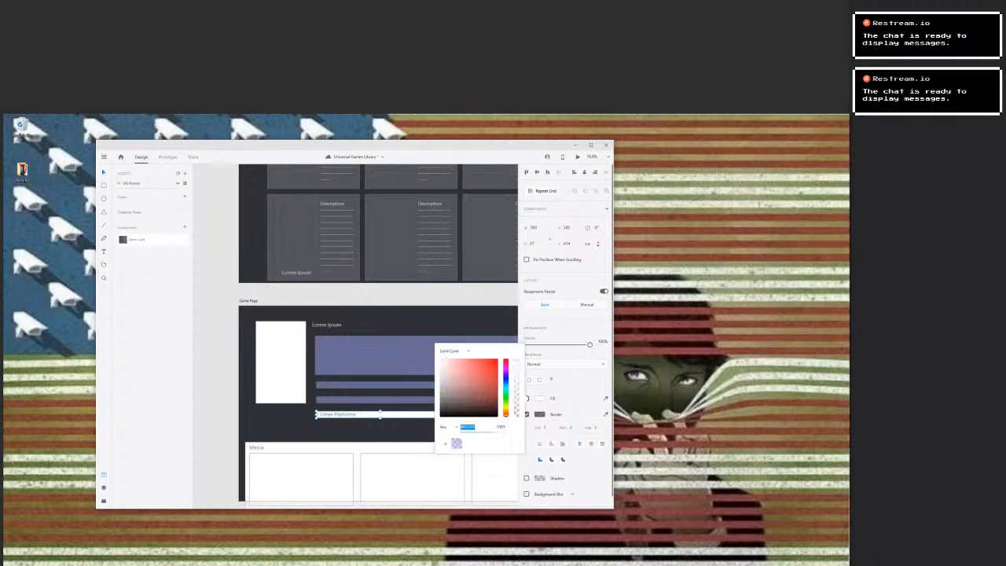
click(457, 443)
Save the light grey of the Game Page's Lorem Ipsum title as a colour swatch.
click(326, 326)
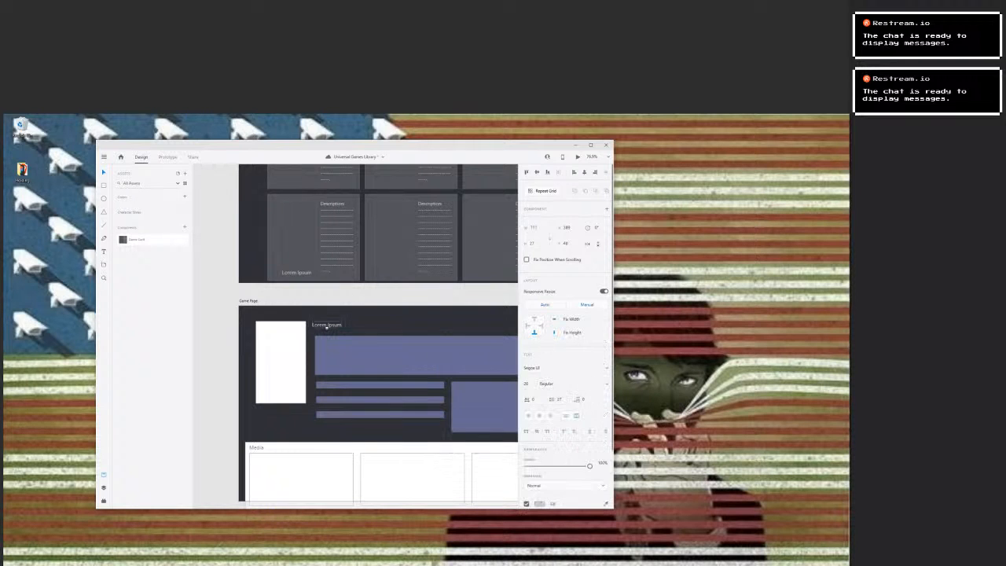
double_click(326, 326)
click(539, 504)
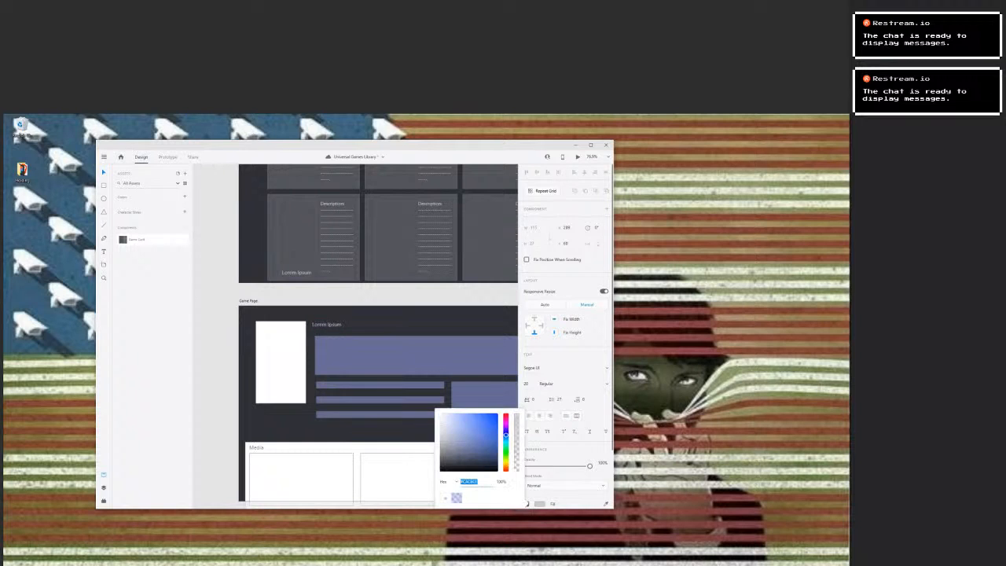
click(445, 498)
click(326, 325)
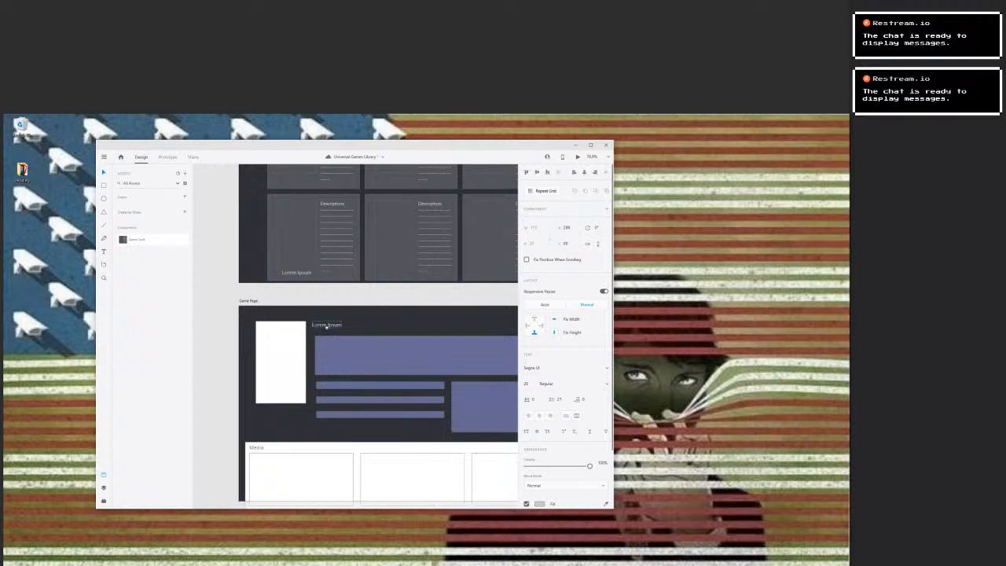
Apply the light grey swatch to the Description text and the Tags label on the Game Page artboard.
click(330, 345)
click(539, 504)
click(330, 345)
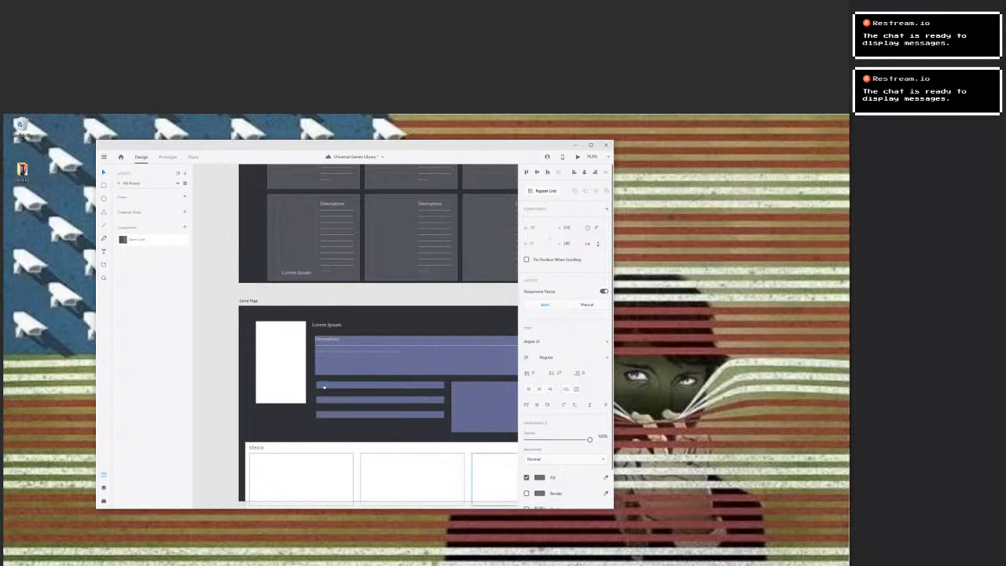
click(539, 476)
click(456, 498)
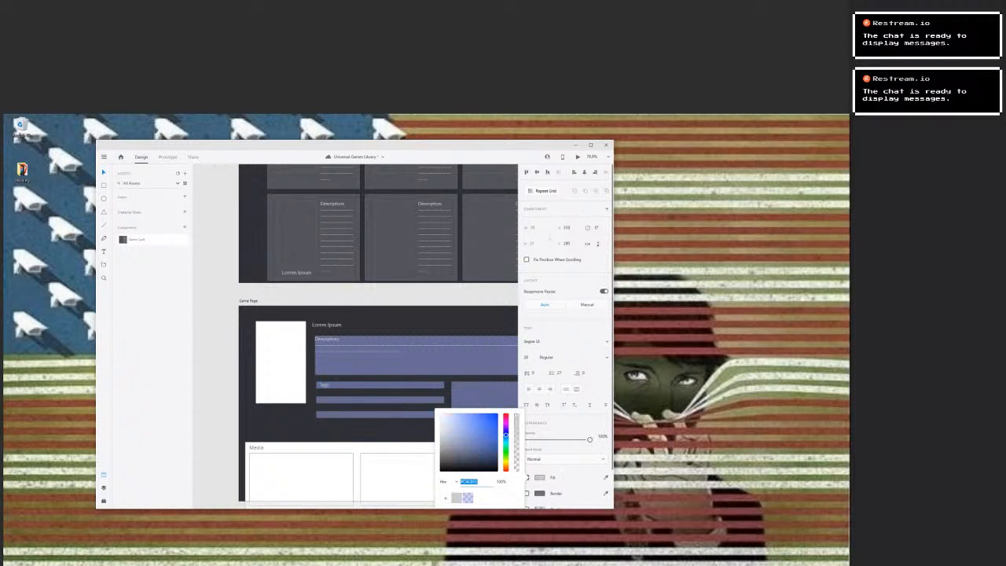
Recolour the Owned Platforms and Other Platforms labels with the light grey swatch.
click(338, 402)
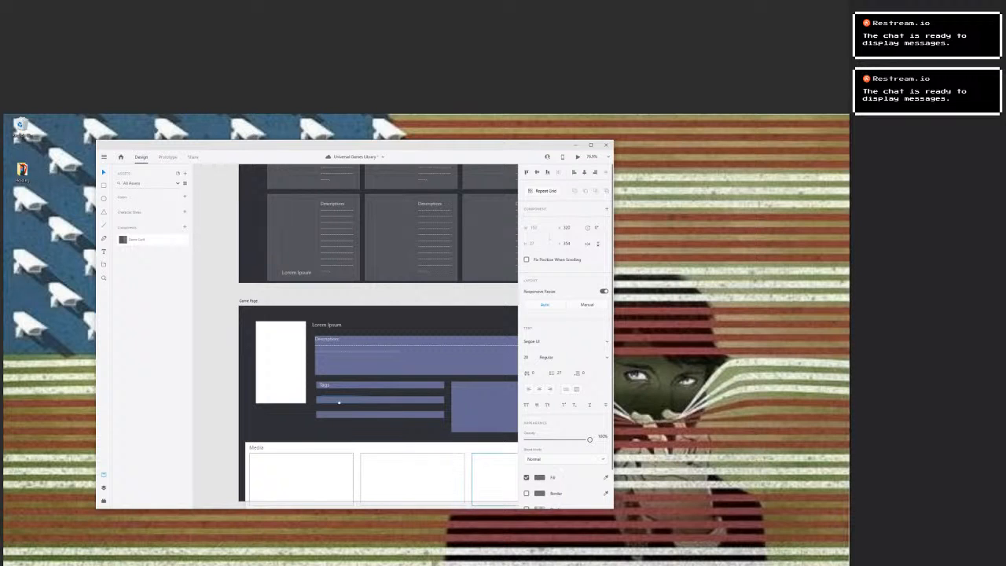
click(539, 476)
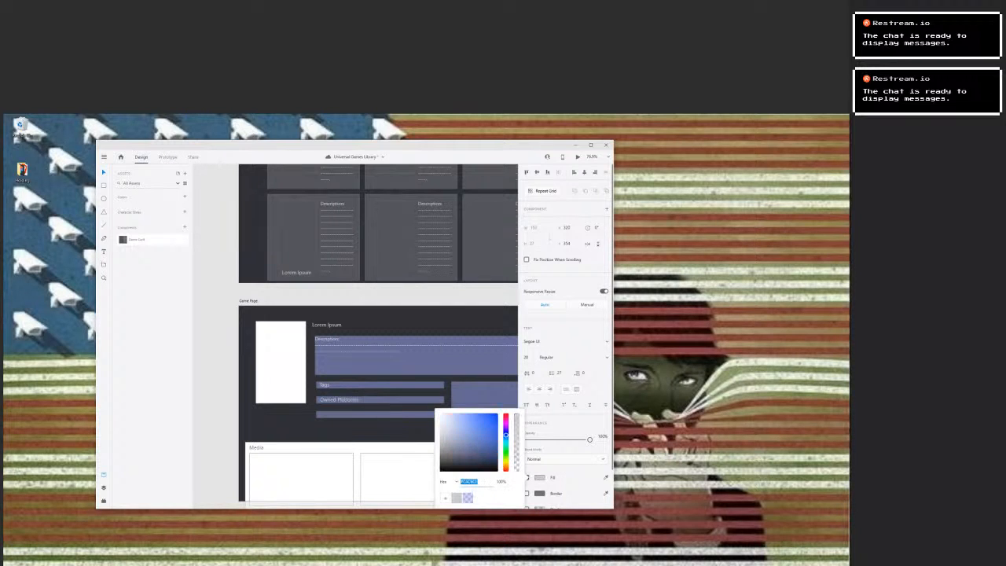
click(337, 416)
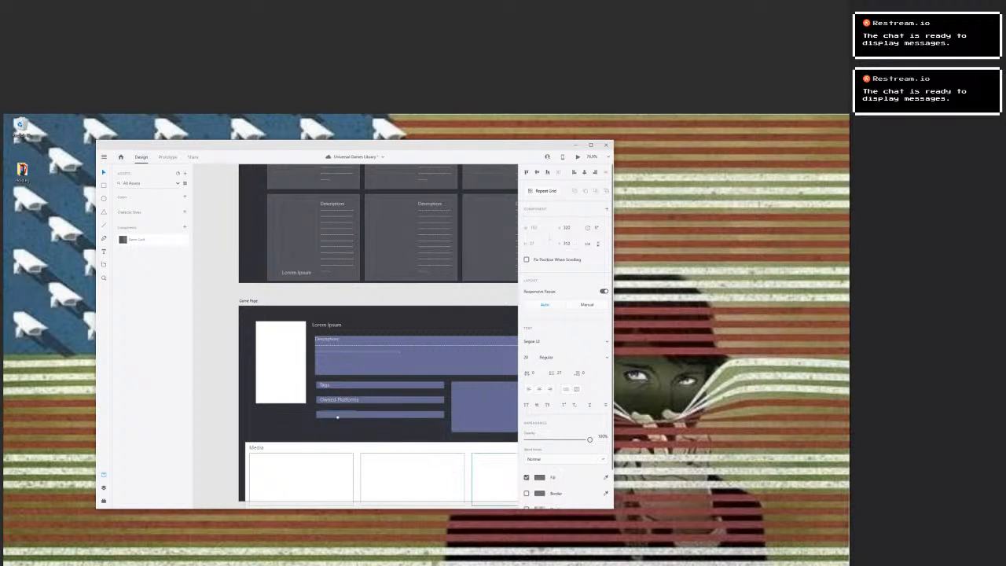
click(539, 477)
click(457, 497)
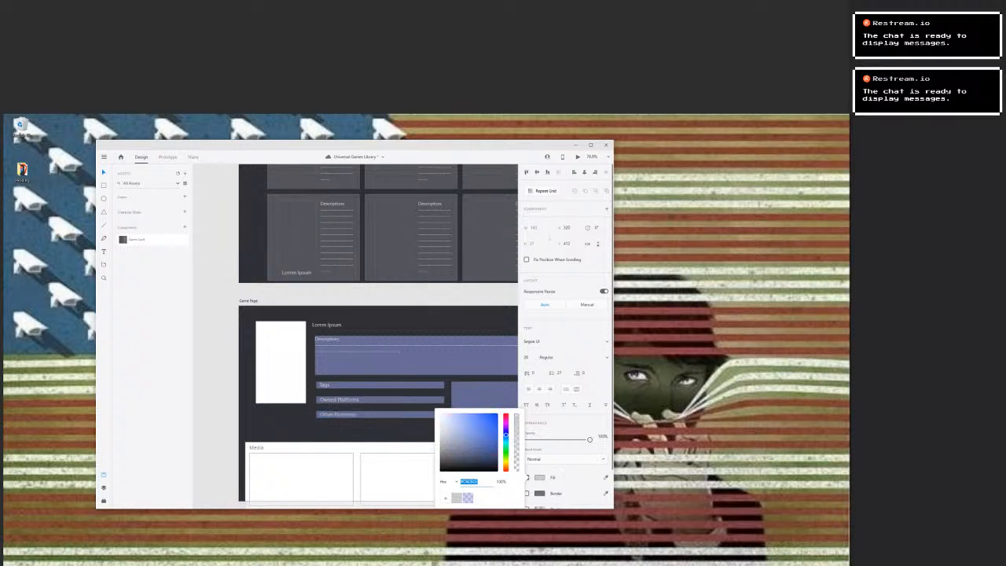
click(330, 447)
key(Escape)
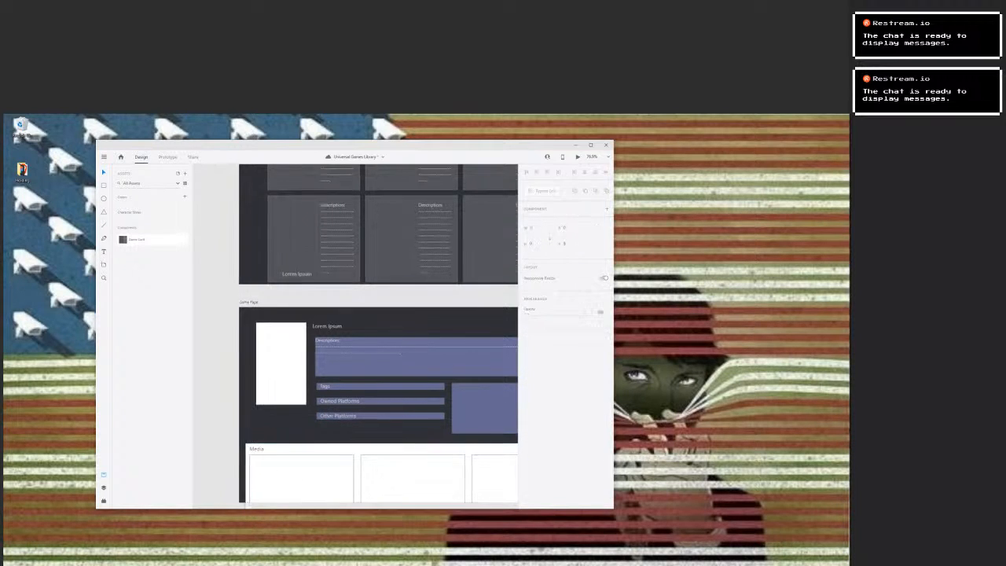
Apply the light grey swatch to the Features List label on the Game Page artboard.
drag(413, 480, 390, 435)
drag(328, 448, 342, 440)
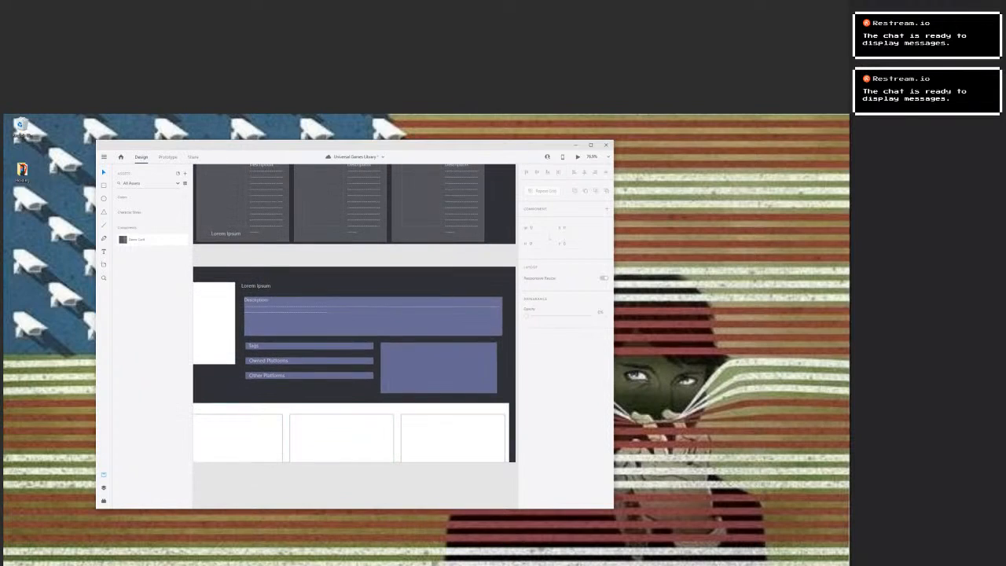
click(400, 346)
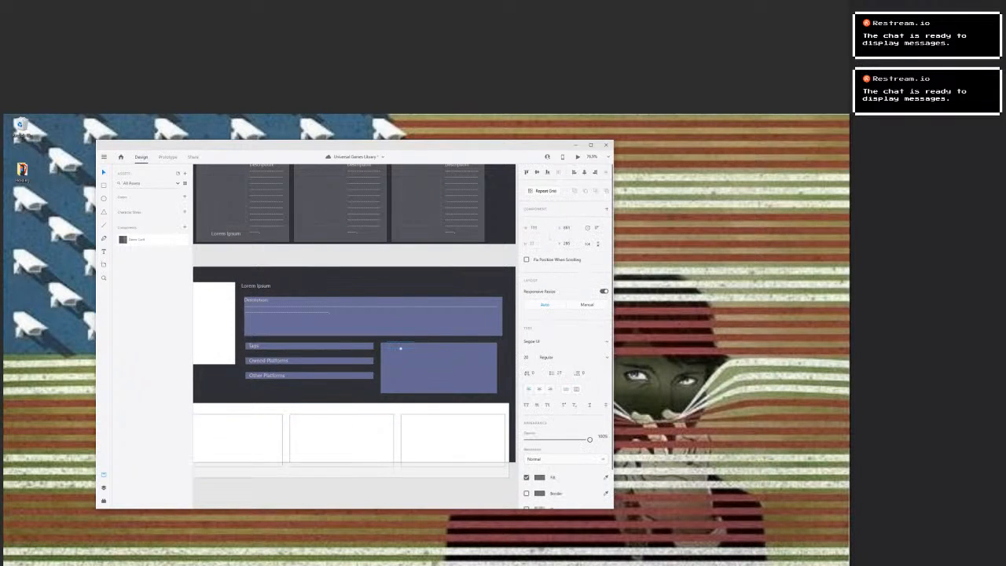
click(539, 477)
click(456, 497)
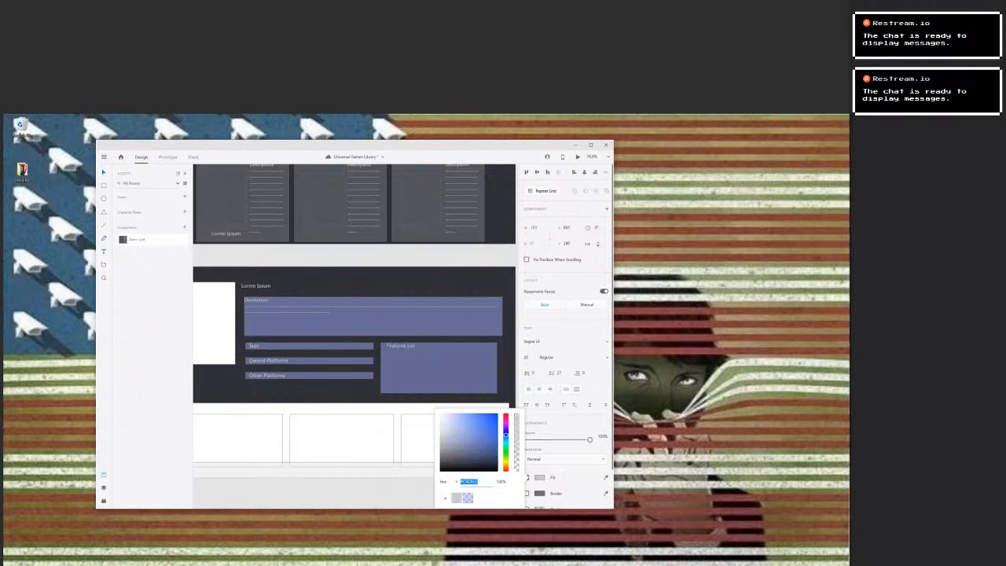
Fill the large background box of the Media section with the translucent blue swatch.
click(397, 448)
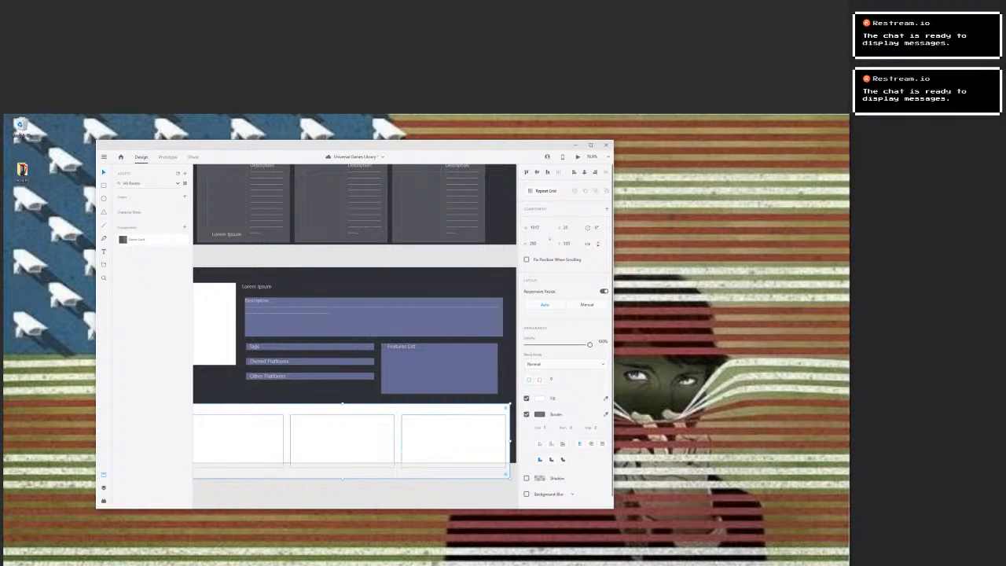
click(539, 398)
click(468, 444)
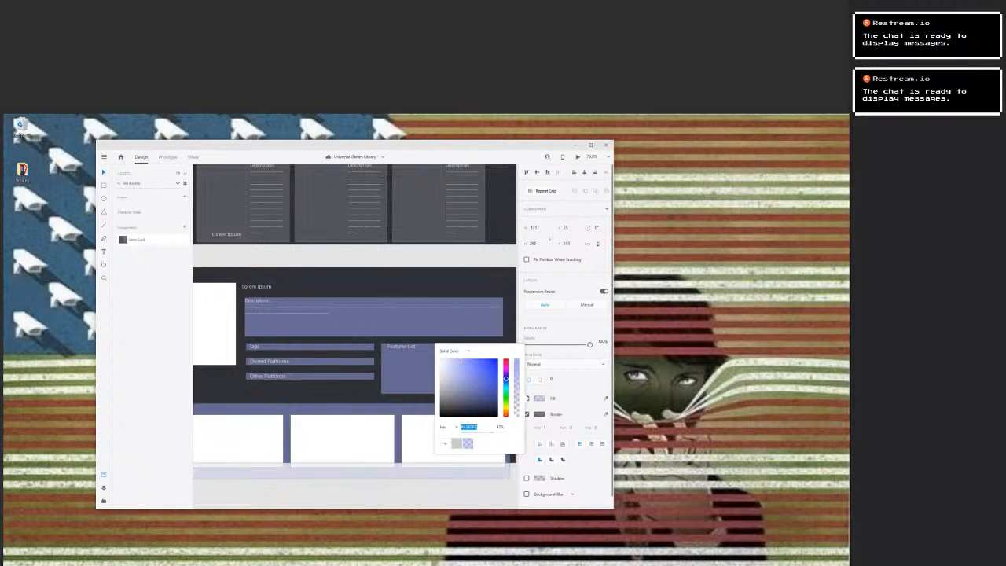
Fill the three media boxes inside the Media section with the translucent blue swatch.
click(369, 443)
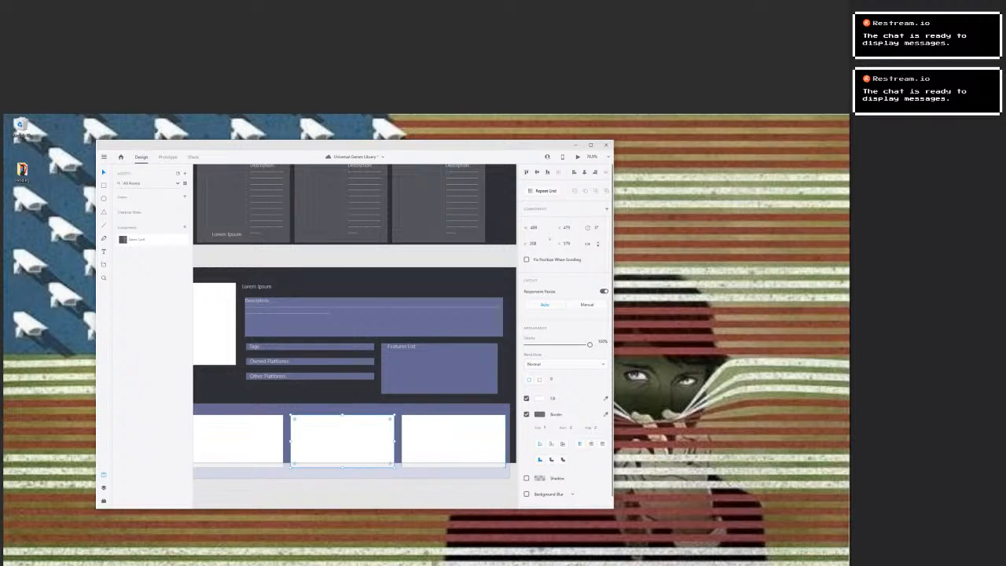
click(539, 398)
click(468, 444)
click(453, 440)
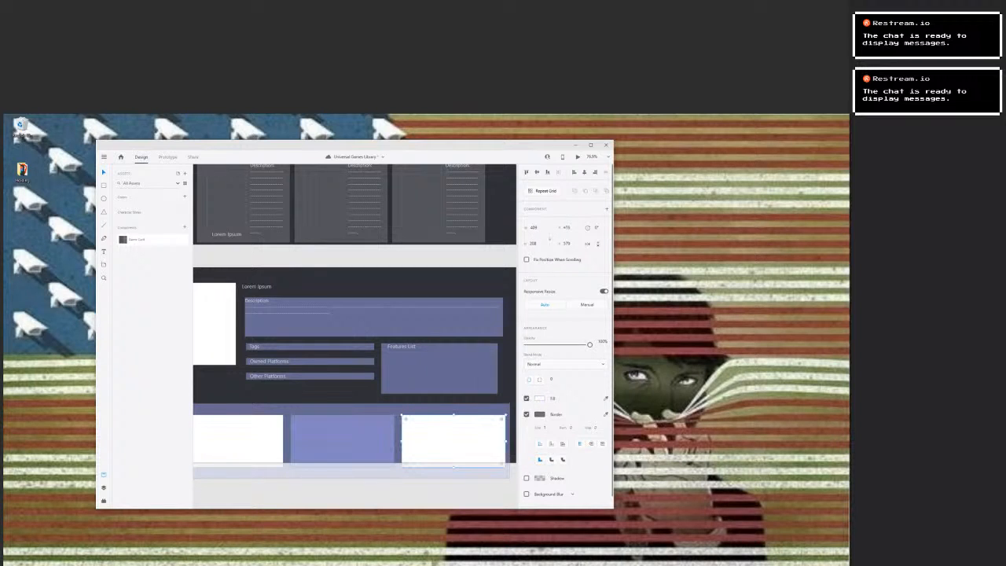
click(539, 398)
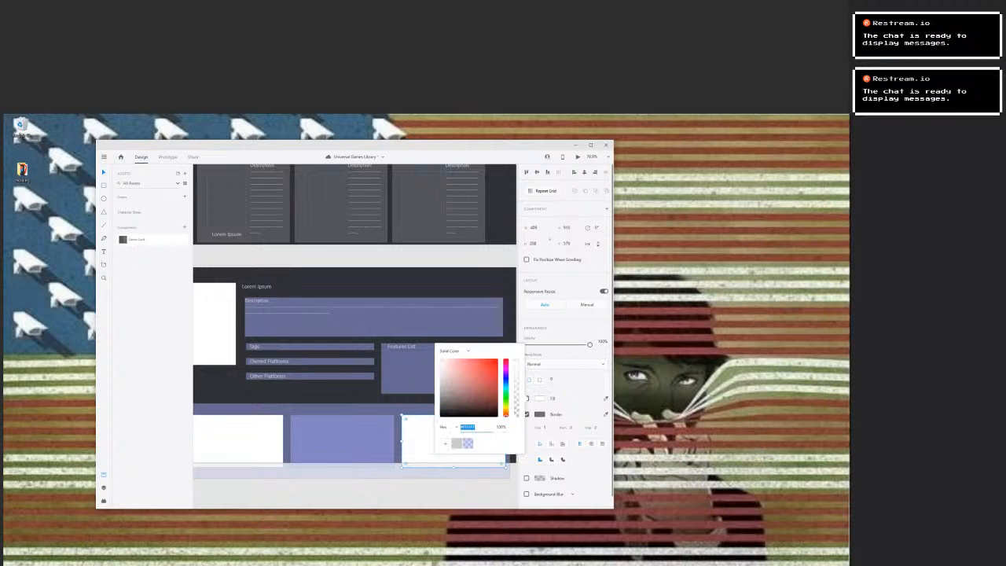
click(467, 443)
click(236, 440)
click(539, 398)
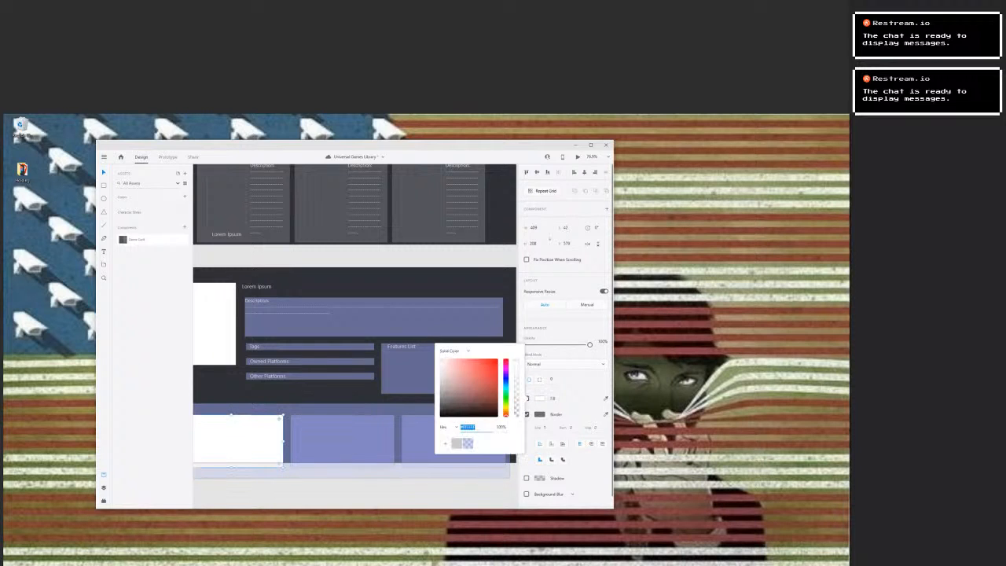
click(467, 444)
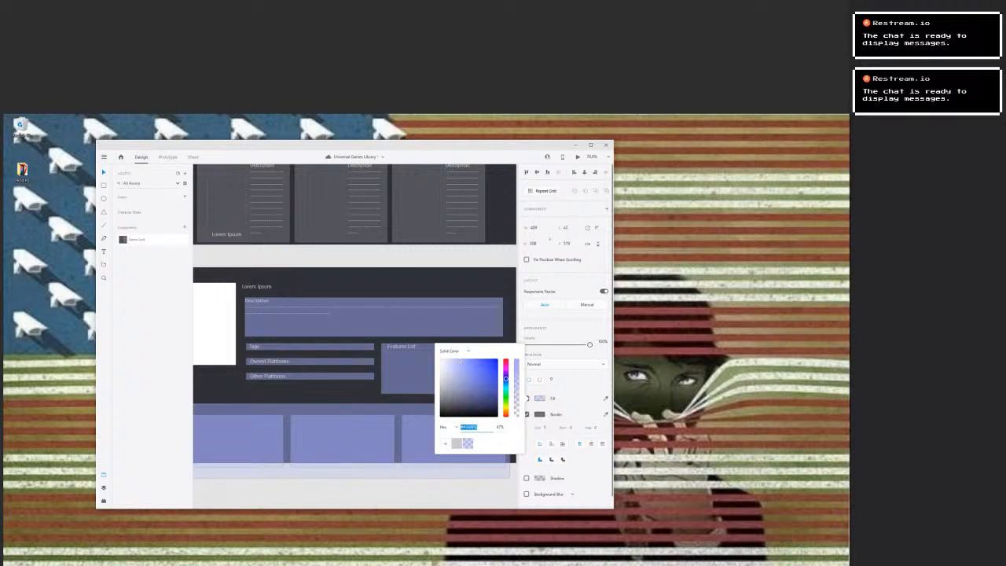
Apply the translucent blue swatch to the tall cover box beside the title on the Game Page artboard.
click(214, 324)
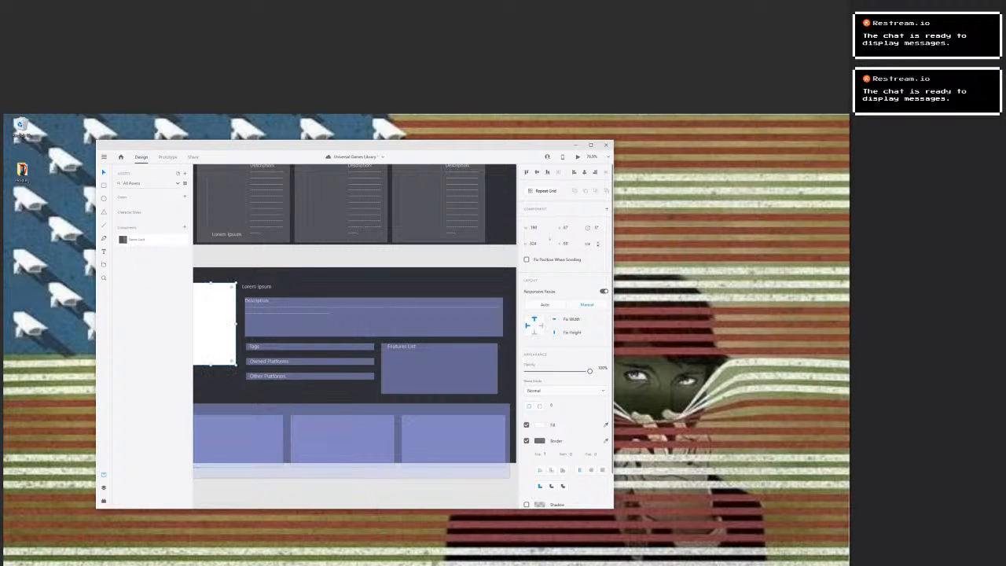
click(539, 425)
click(467, 470)
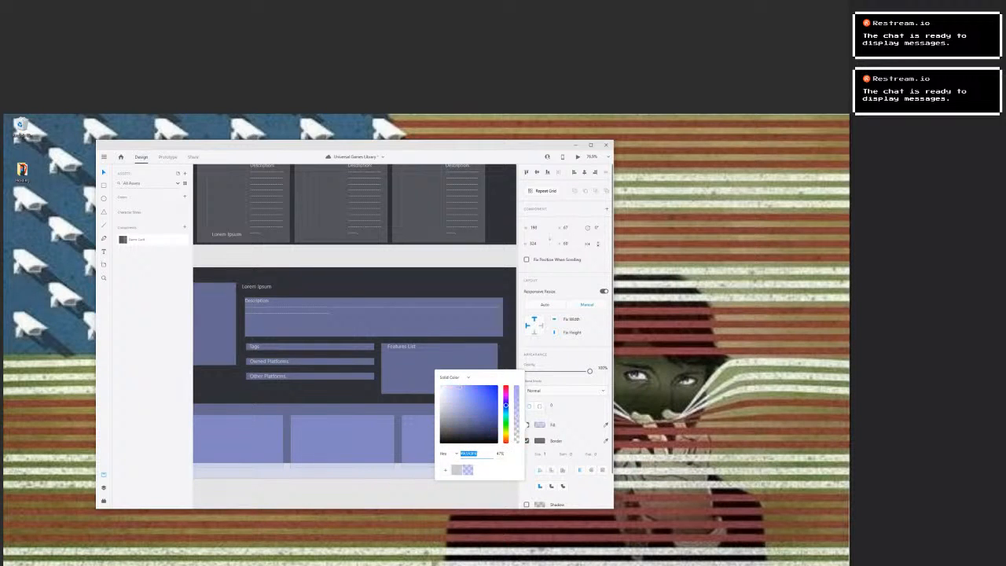
Apply the light grey swatch to the Media label on the Game Page artboard.
click(346, 492)
drag(330, 393, 454, 380)
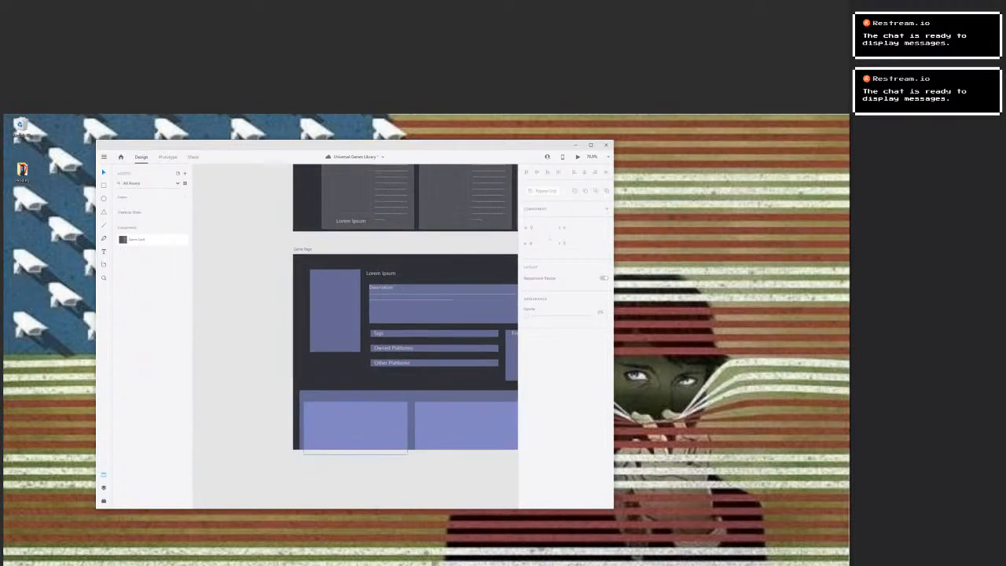
click(310, 398)
click(539, 477)
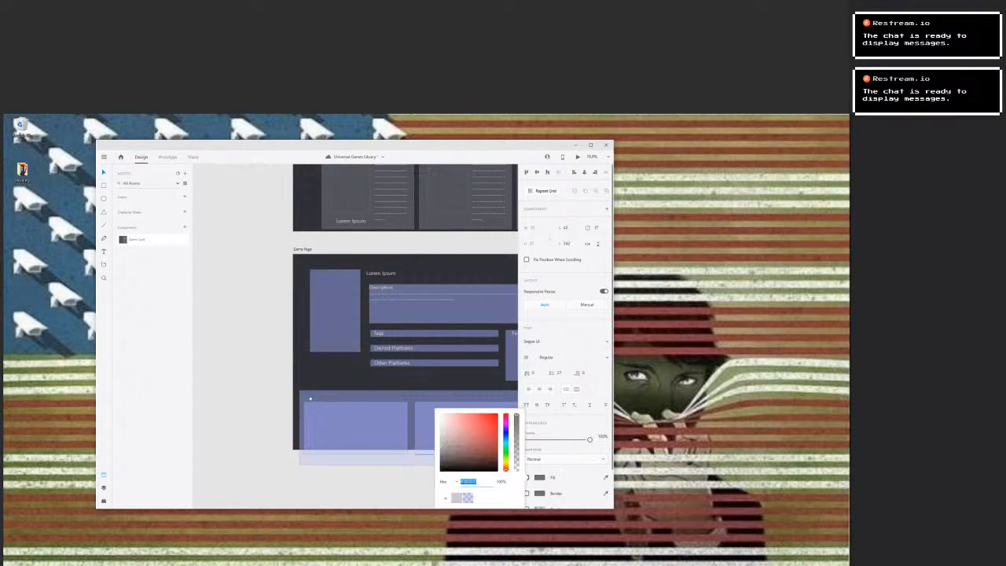
click(457, 498)
click(369, 489)
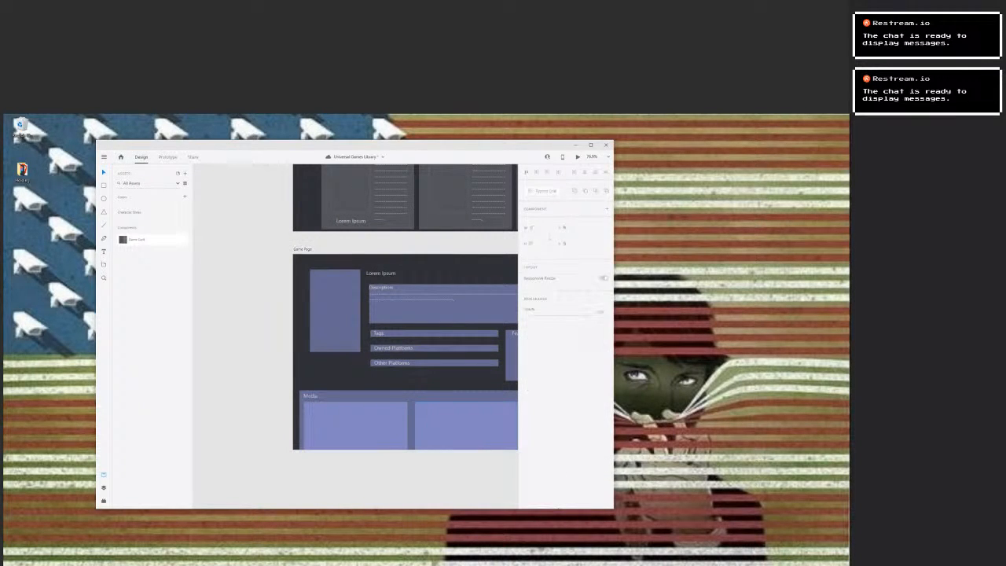
Fill the cover box inside the first game card on the Main Page artboard with the translucent blue swatch.
drag(405, 377, 303, 351)
scroll(368, 454, down, 3)
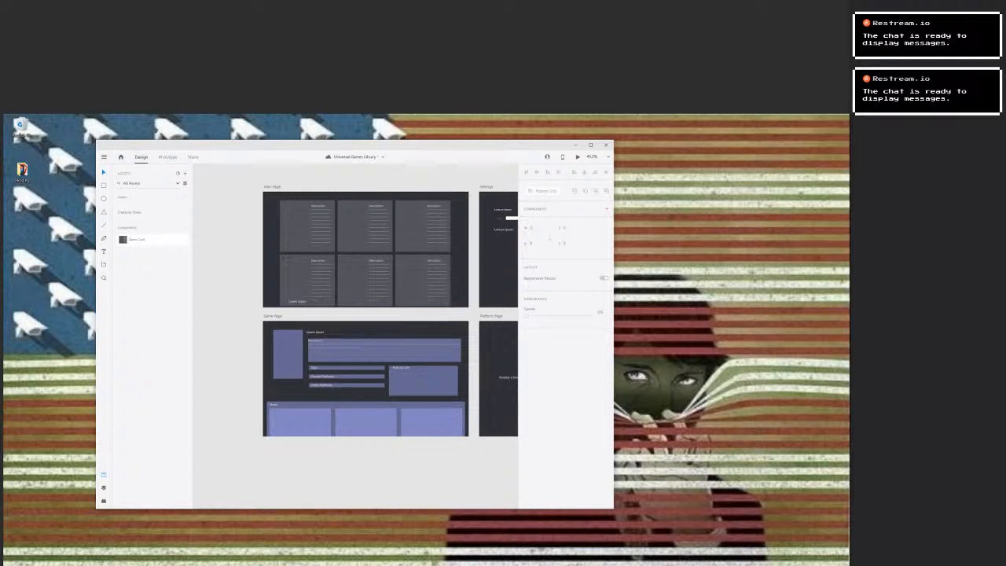
drag(393, 338, 338, 354)
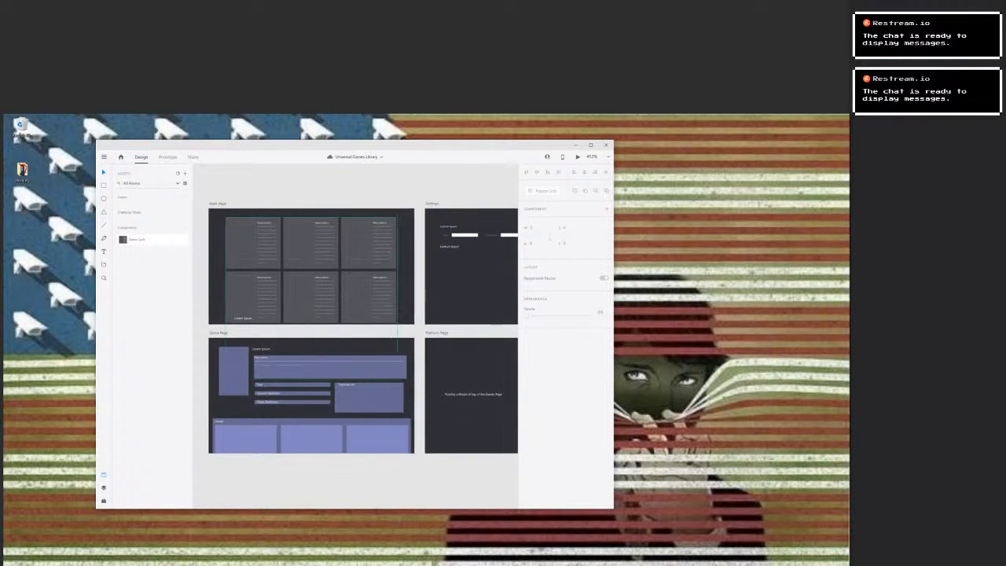
double_click(311, 242)
click(245, 242)
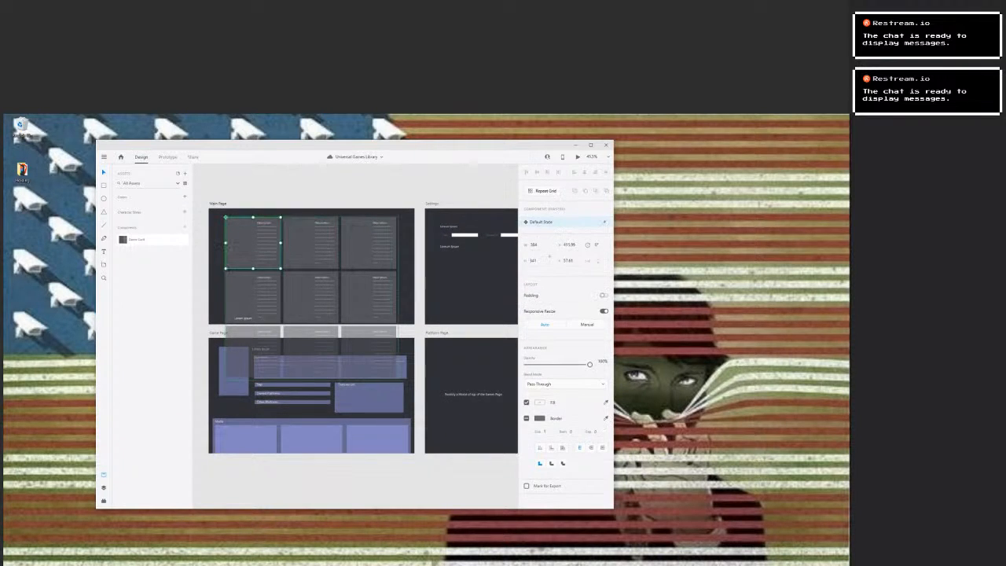
double_click(243, 241)
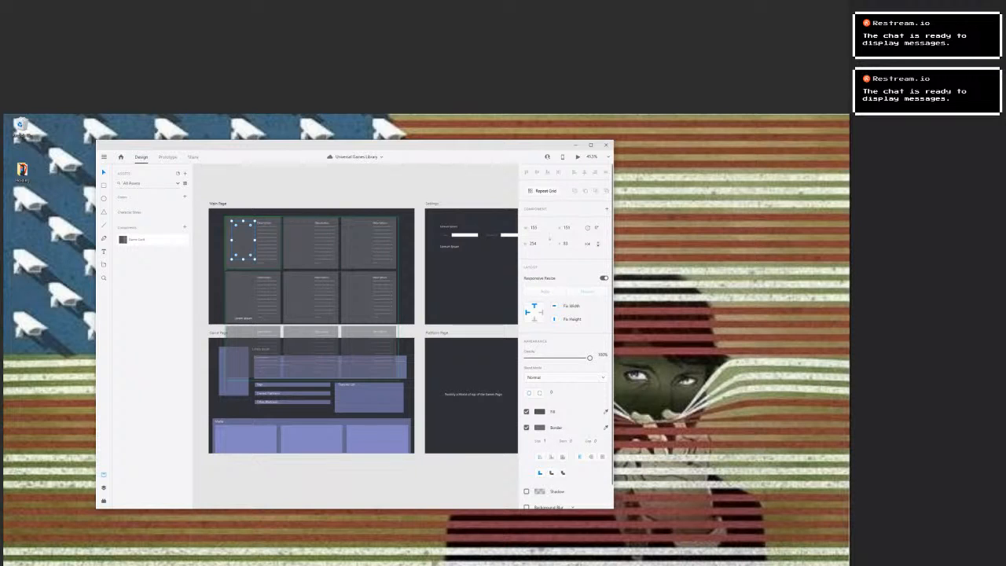
click(539, 411)
click(468, 456)
click(417, 481)
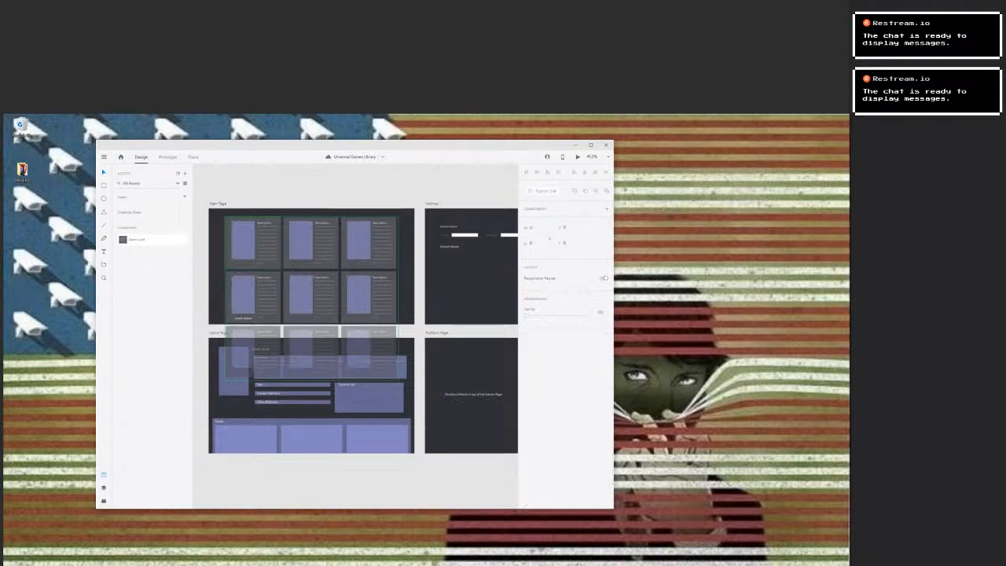
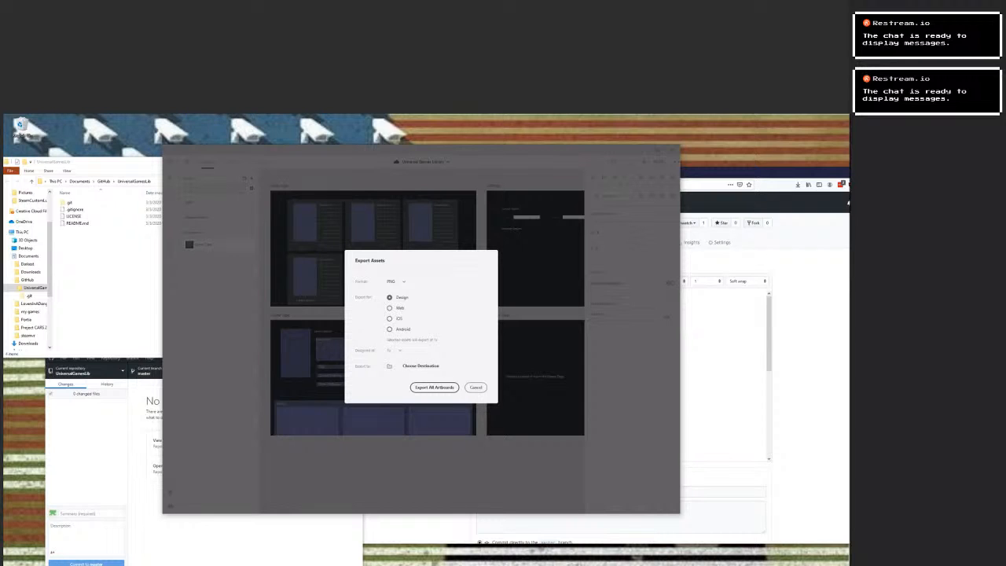
Export all artboards as PNG files to the UniversalGamesLib folder inside Documents > GitHub.
click(421, 365)
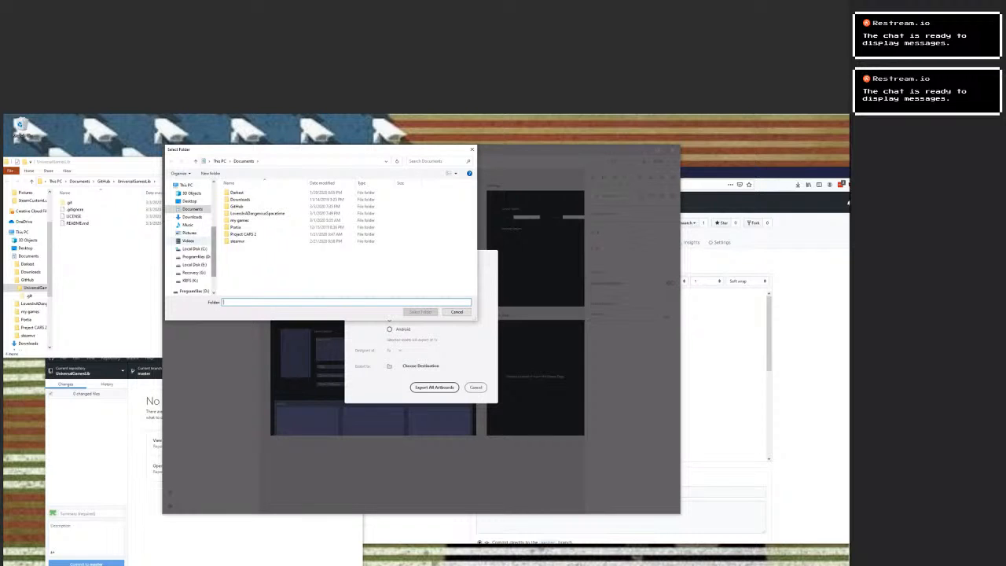
double_click(237, 206)
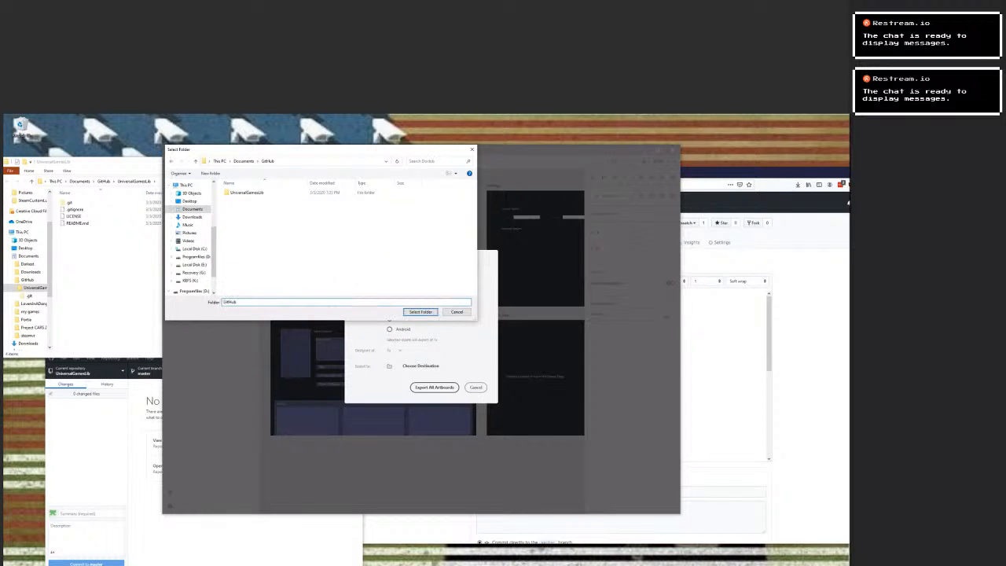
double_click(246, 192)
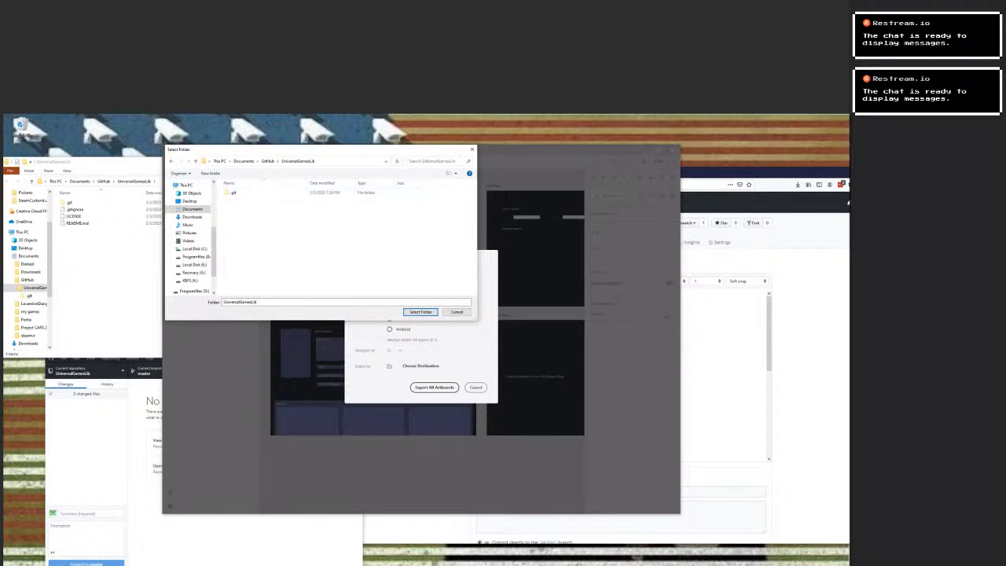
click(420, 311)
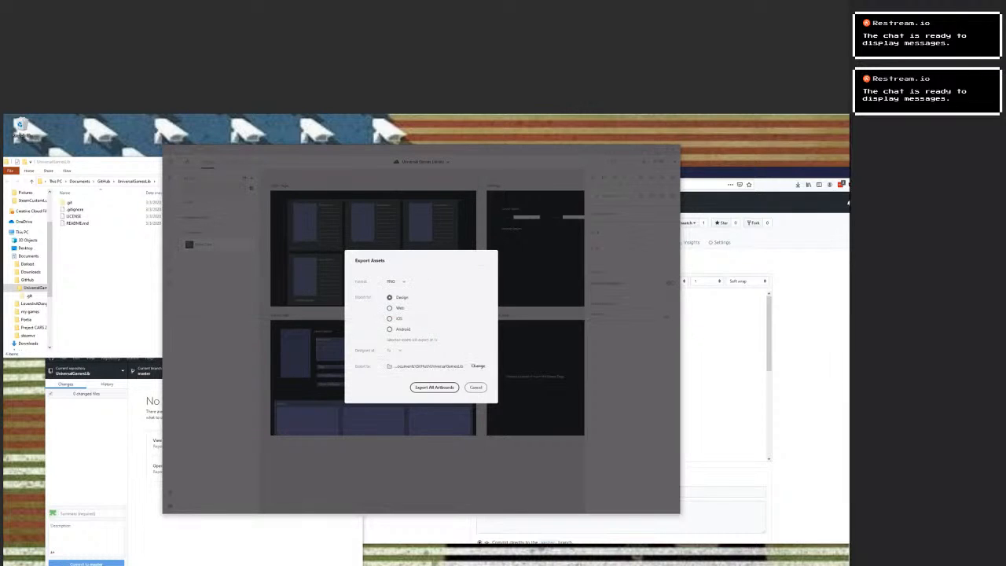
click(434, 387)
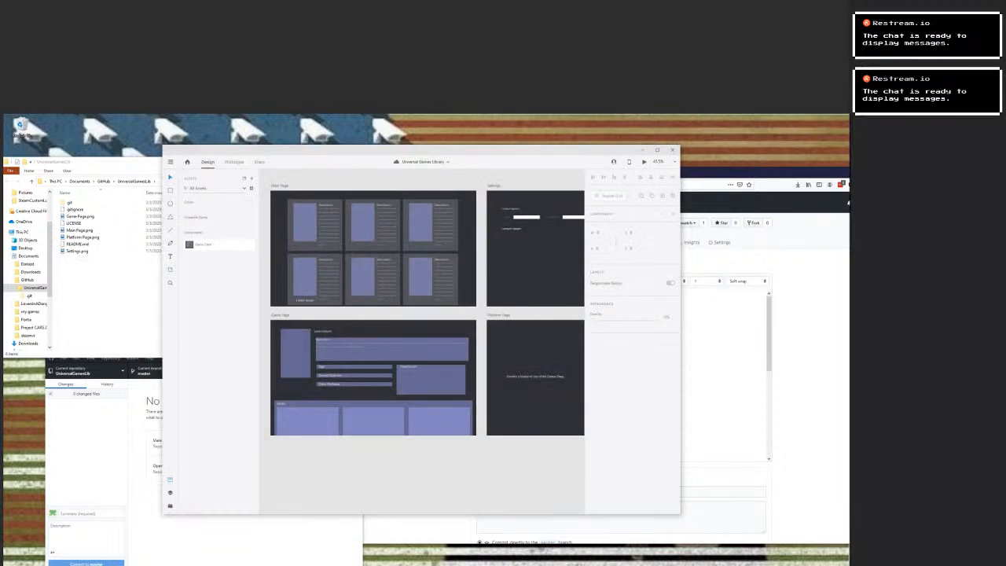
click(102, 162)
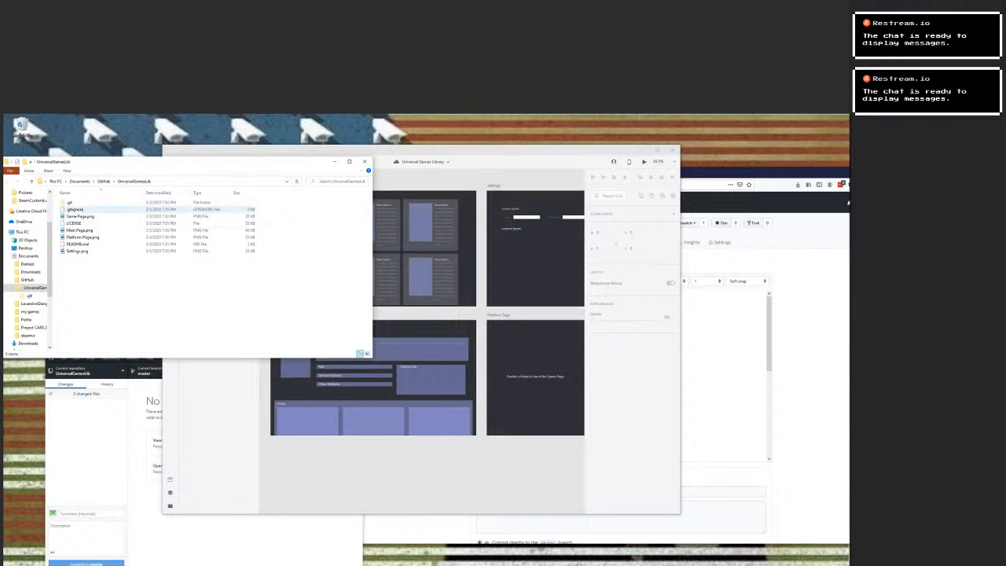
Switch to GitHub Desktop and enter the commit description "Adding Design Artboards" and the summary "Artboards".
click(86, 538)
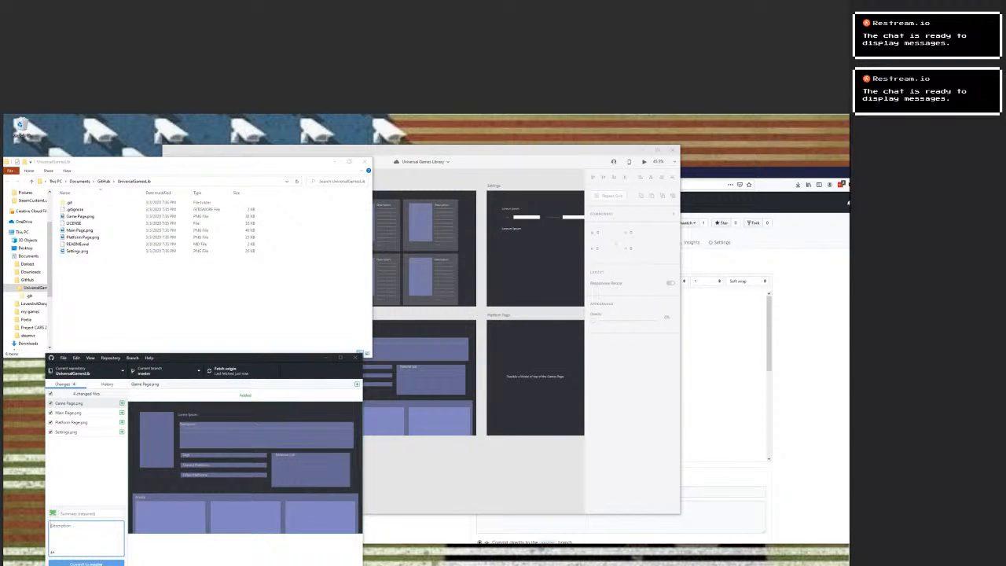
text(Adding Design Artboards)
click(88, 513)
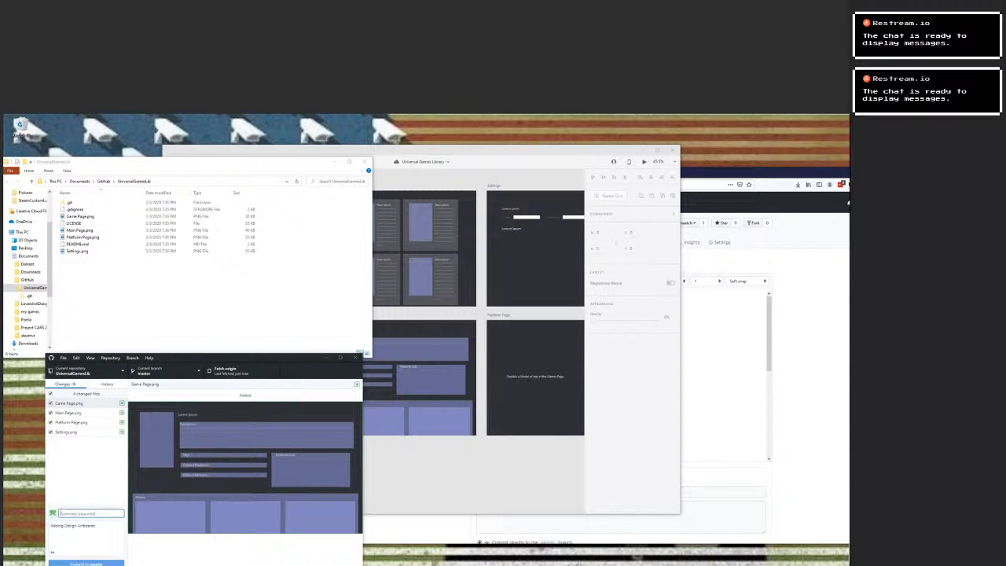
text(A)
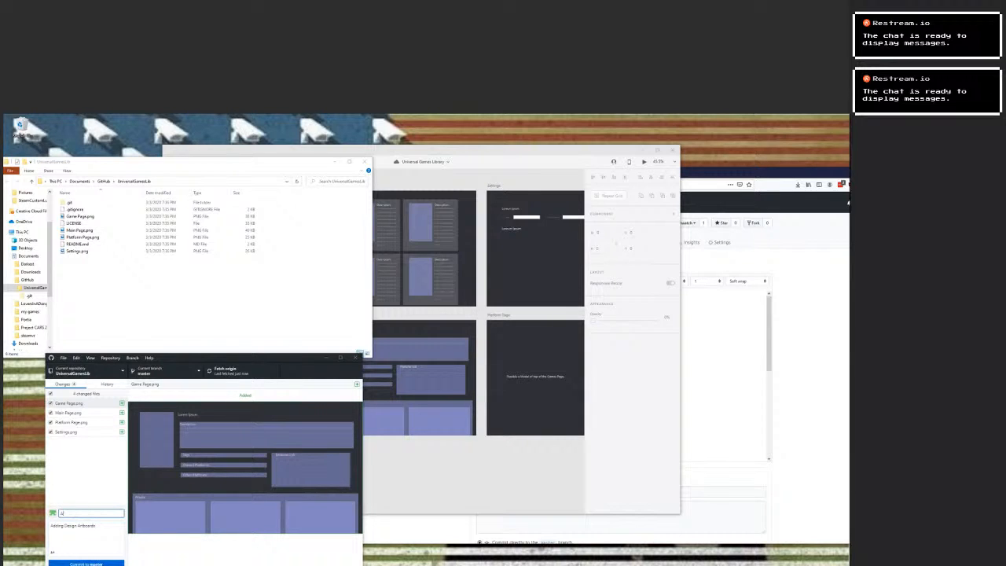
text(rtboards)
Create a folder named Artboards inside the UniversalGamesLib repository folder in File Explorer.
right_click(121, 264)
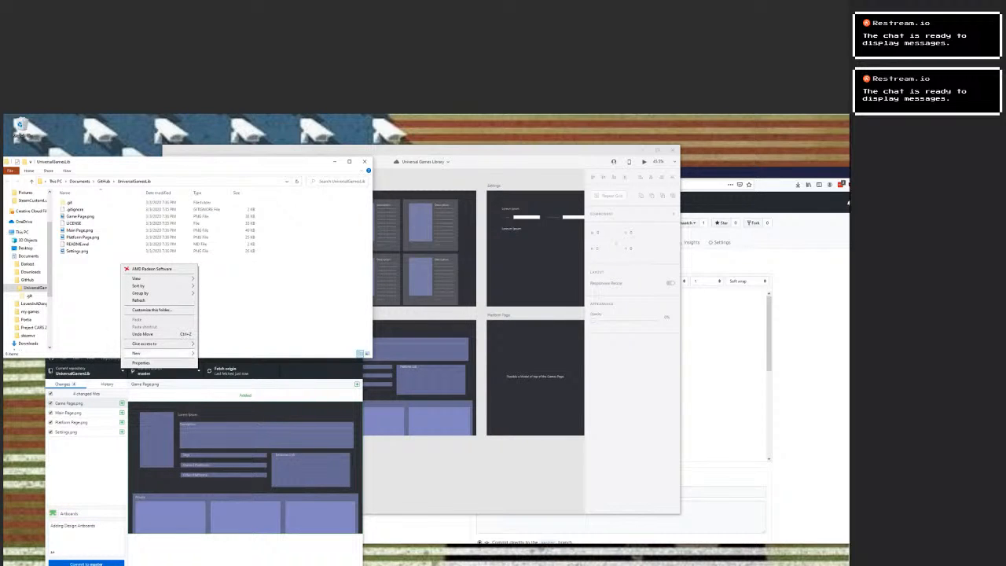
mouse_move(136, 352)
click(220, 355)
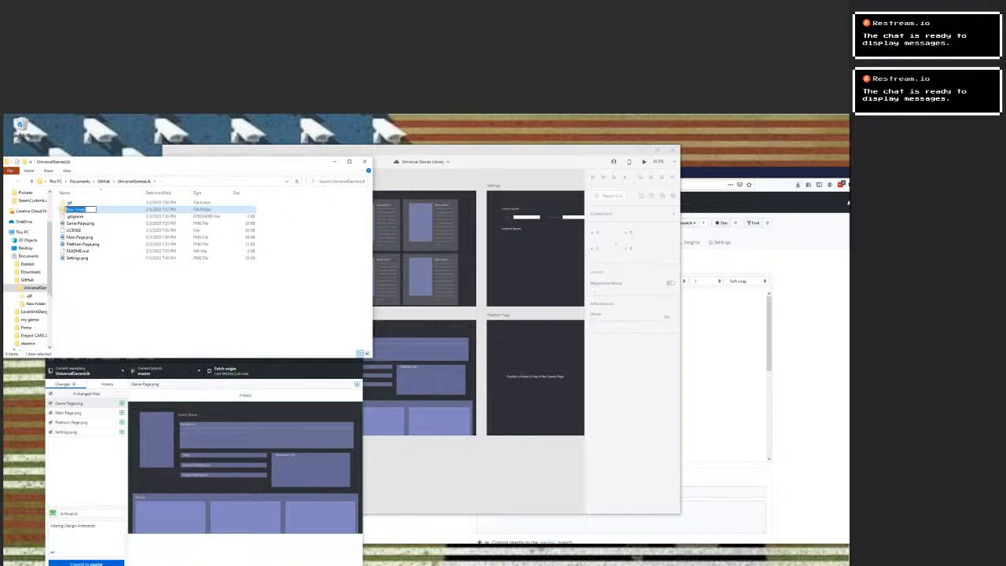
text(Artboardsd)
key(Return)
Move Game Page.png, Main Page.png, Platform Page.png and Settings.png into the Artboards folder.
drag(79, 223, 75, 210)
click(80, 230)
ctrl+click(81, 237)
click(77, 237)
double_click(77, 236)
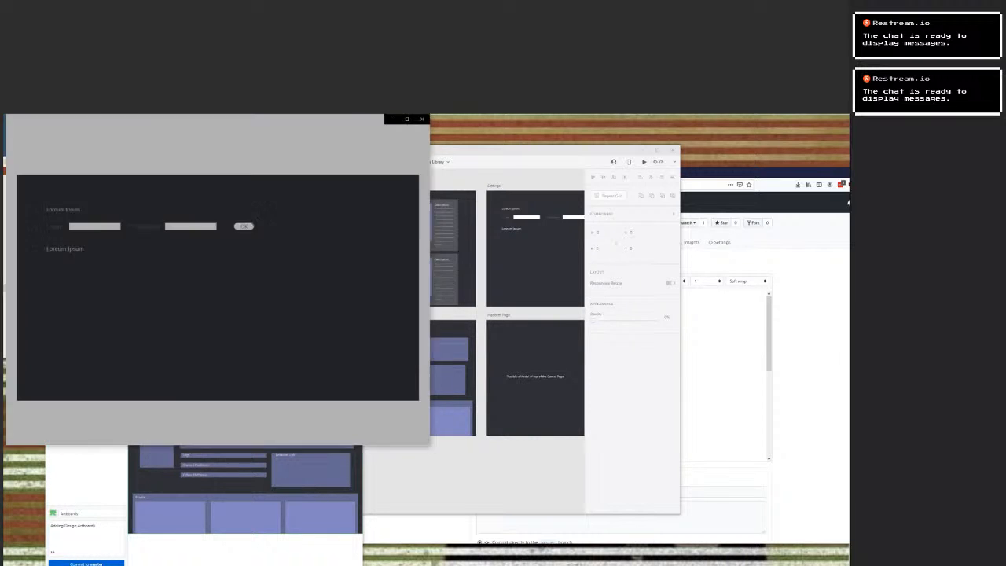
click(422, 119)
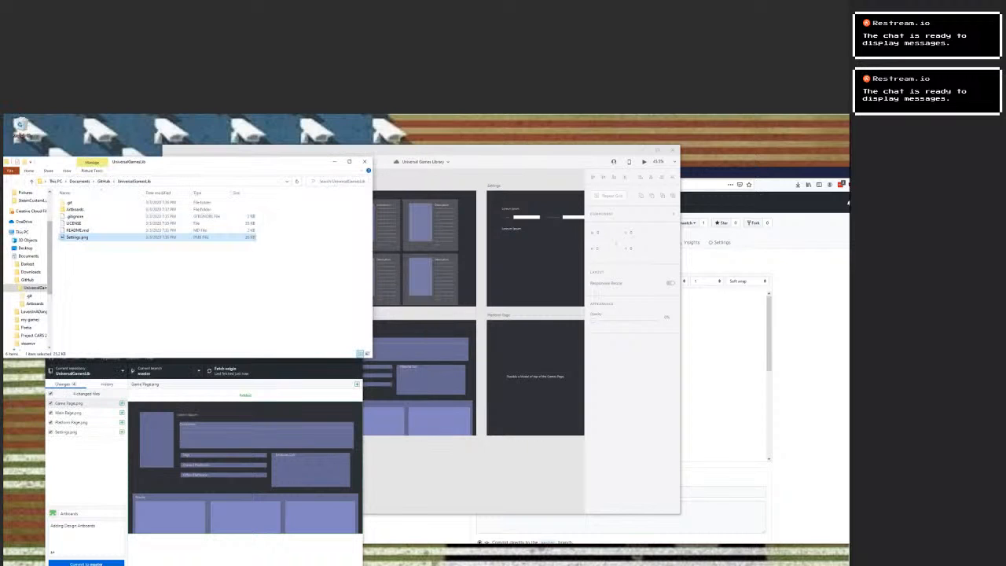
drag(77, 236, 75, 210)
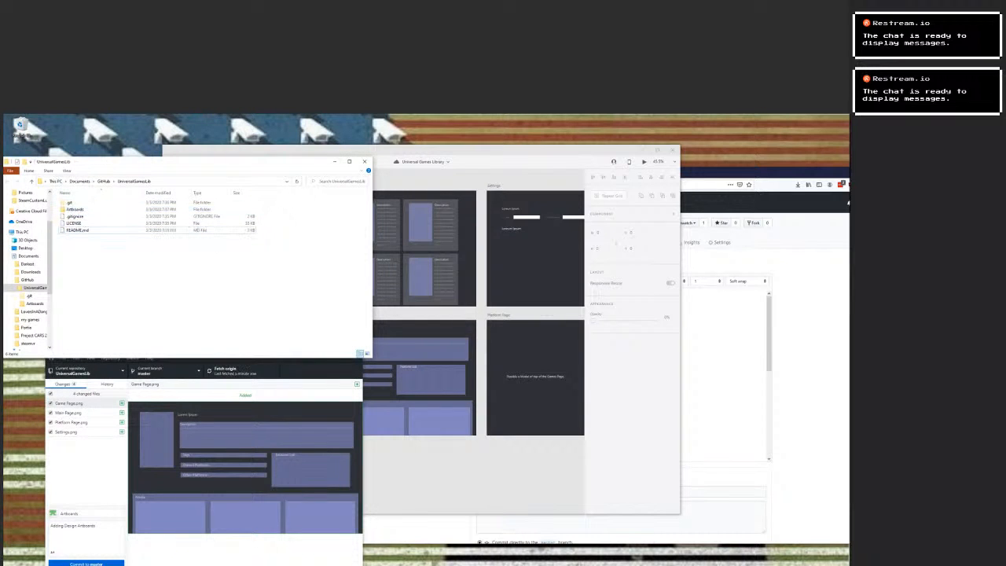
Commit the four artboard images to master in GitHub Desktop and push the commit to origin.
click(471, 470)
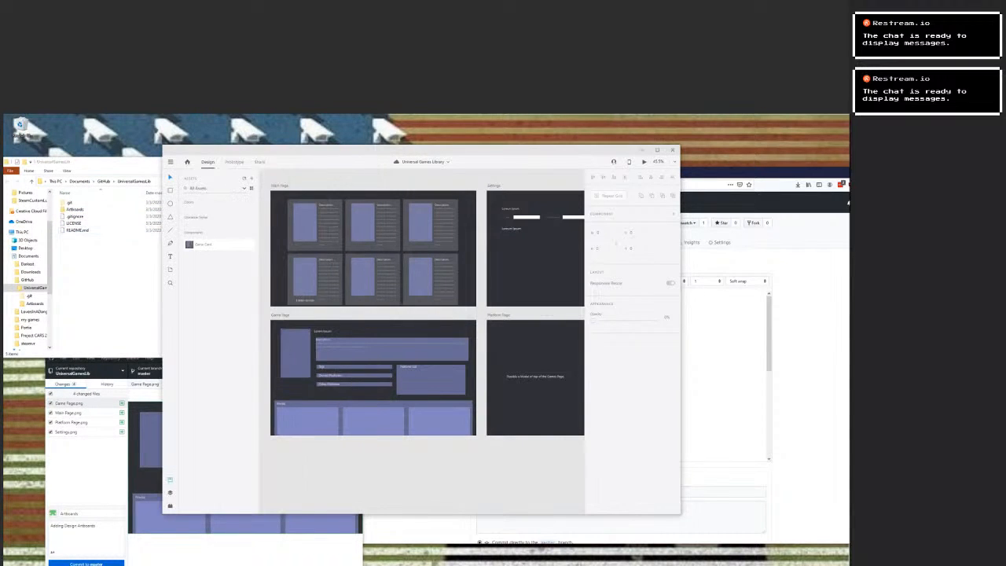
click(315, 542)
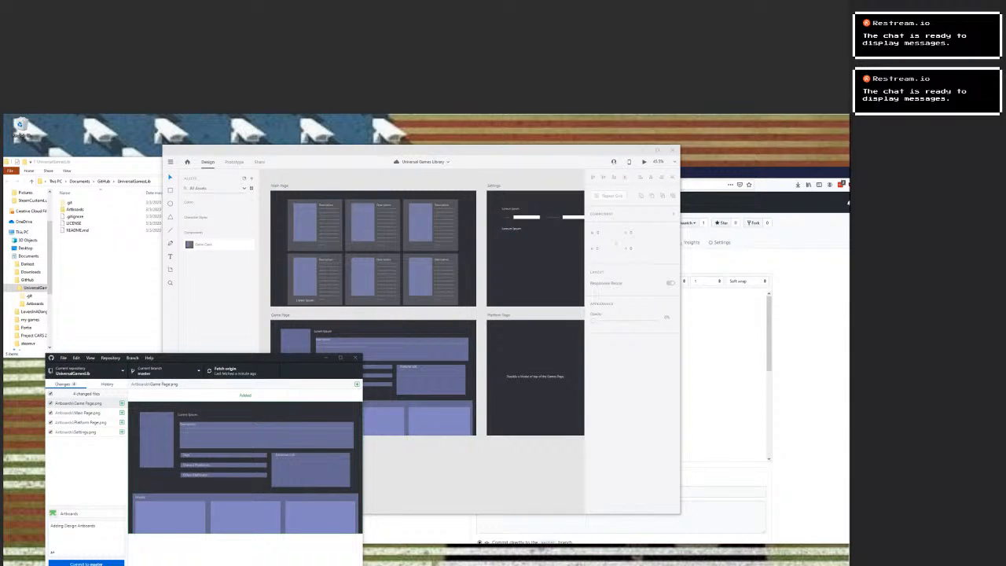
click(79, 403)
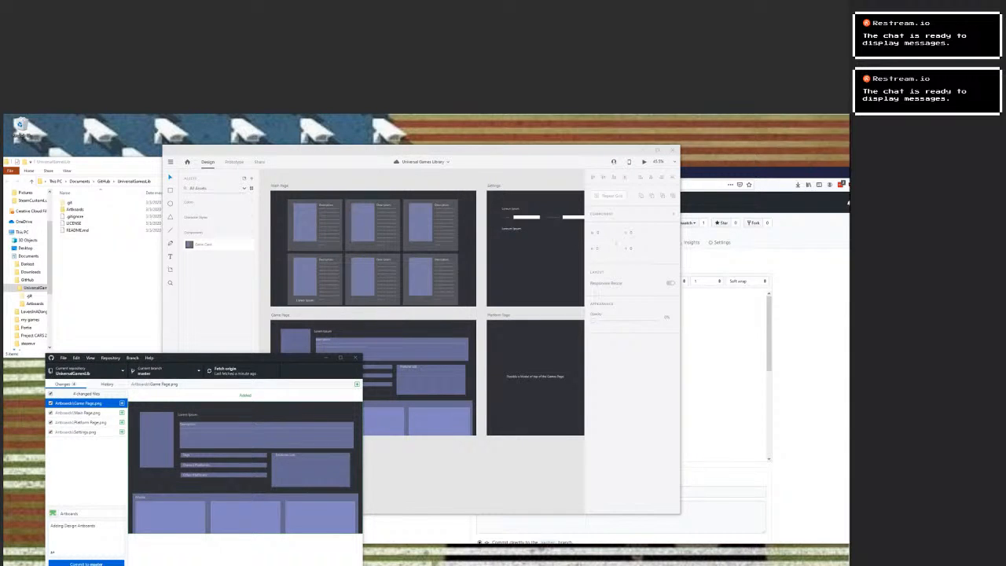
click(107, 384)
click(64, 384)
click(71, 563)
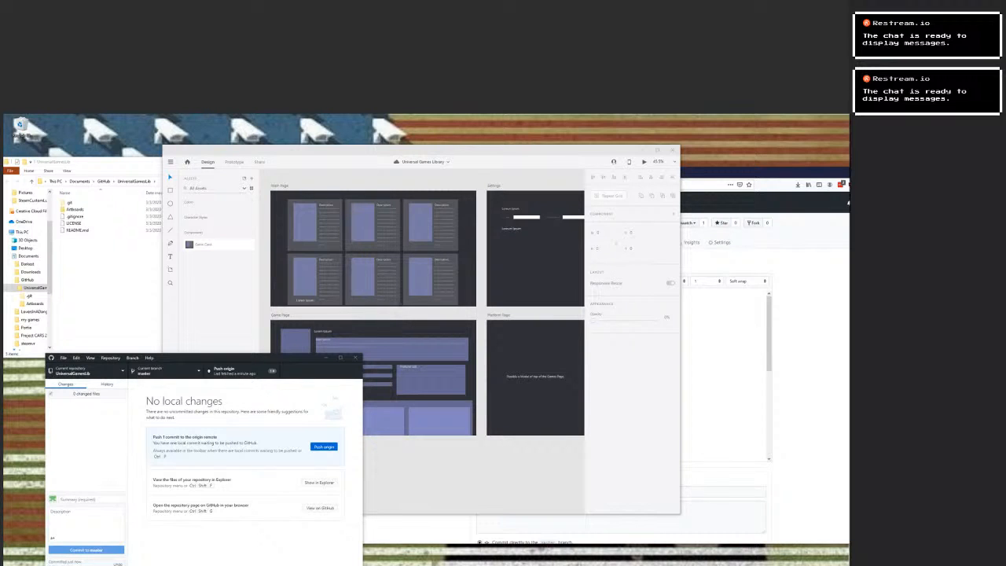
click(323, 446)
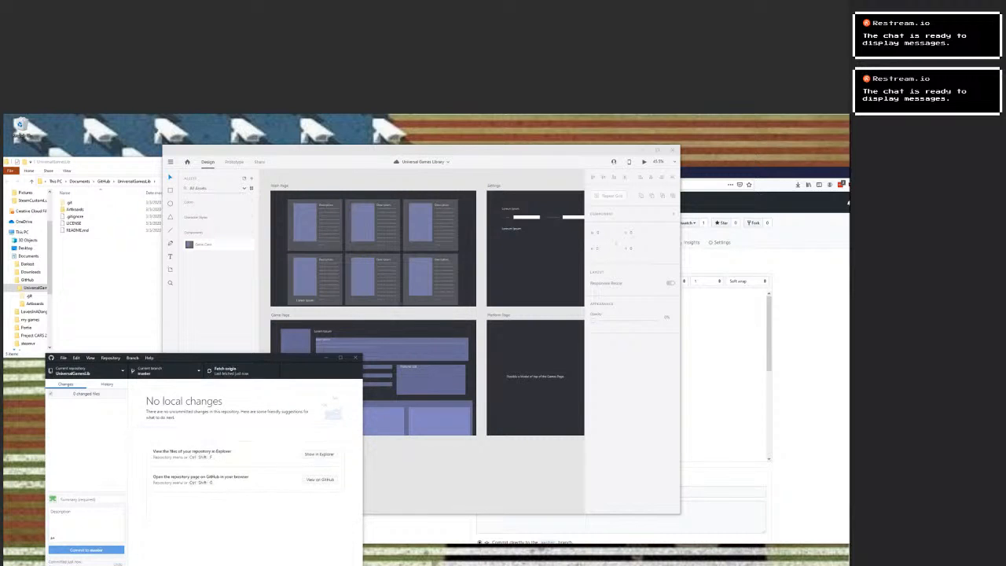
Switch to the browser and open the UniversalGamesLib repository's README.md for editing on GitHub.
key(alt+Tab)
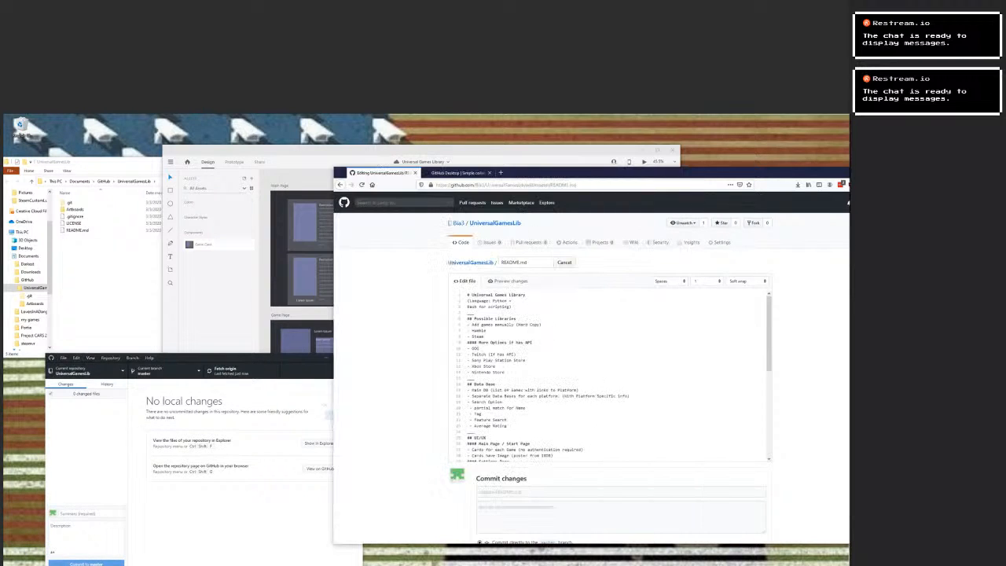
click(471, 262)
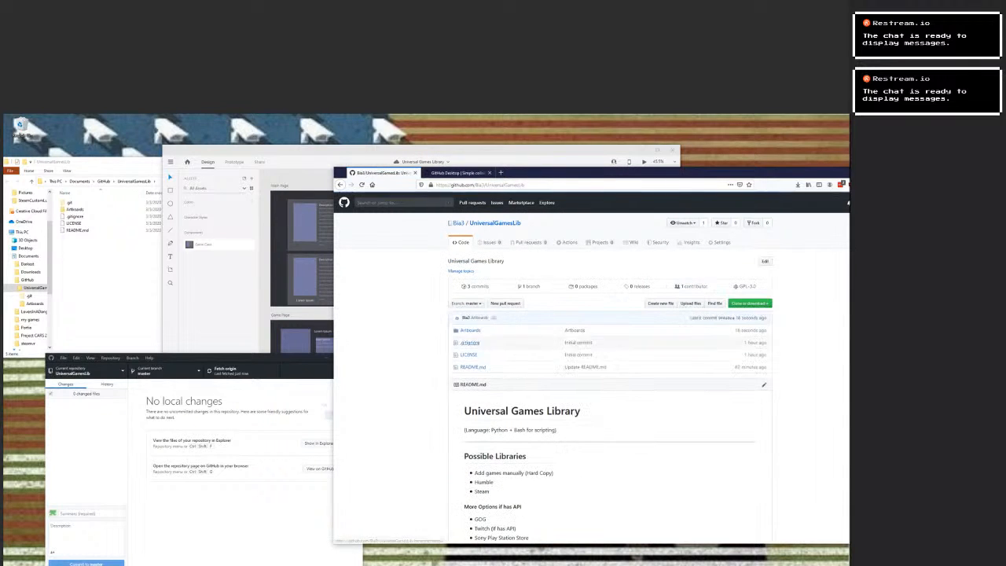
click(473, 366)
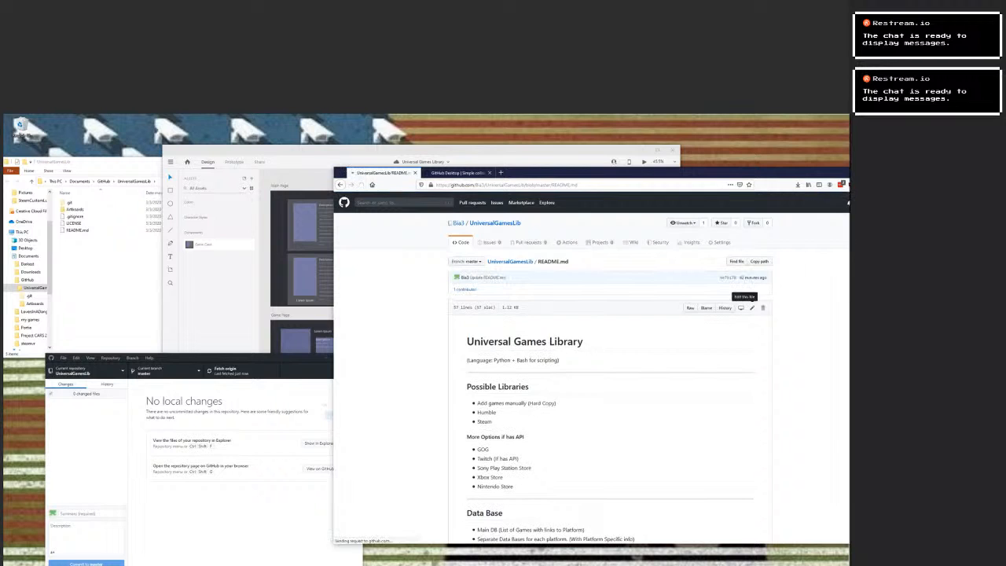
click(751, 307)
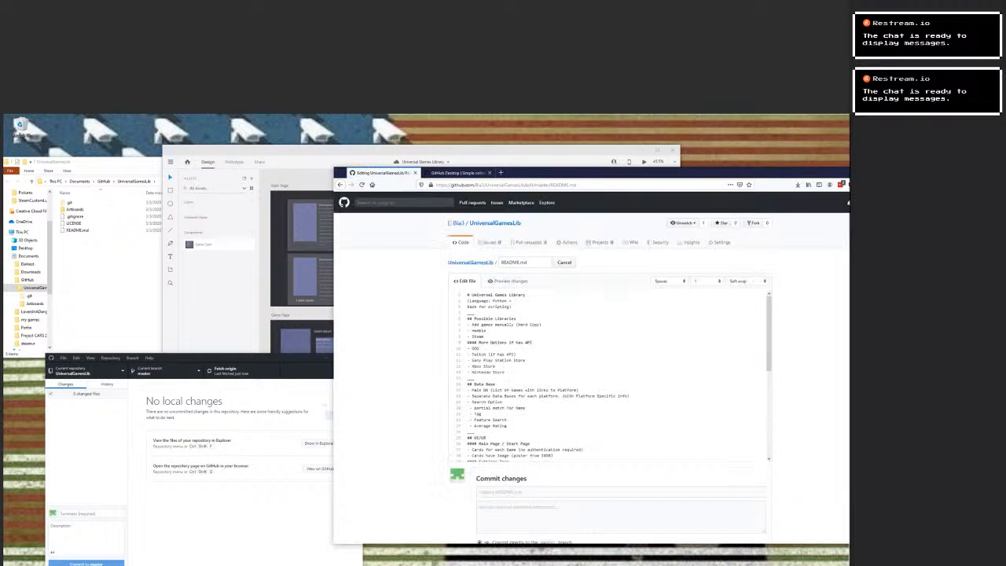
scroll(609, 374, down, 3)
scroll(609, 373, up, 3)
Search the web for "github md documentation" in a new tab and open the Mastering Markdown guide.
key(ctrl+t)
text(githu)
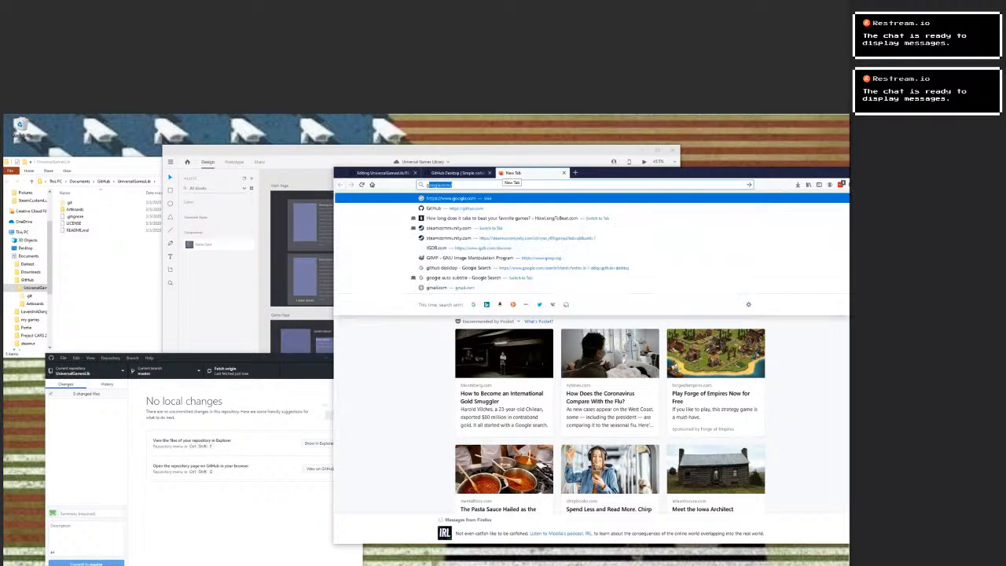
text(b)
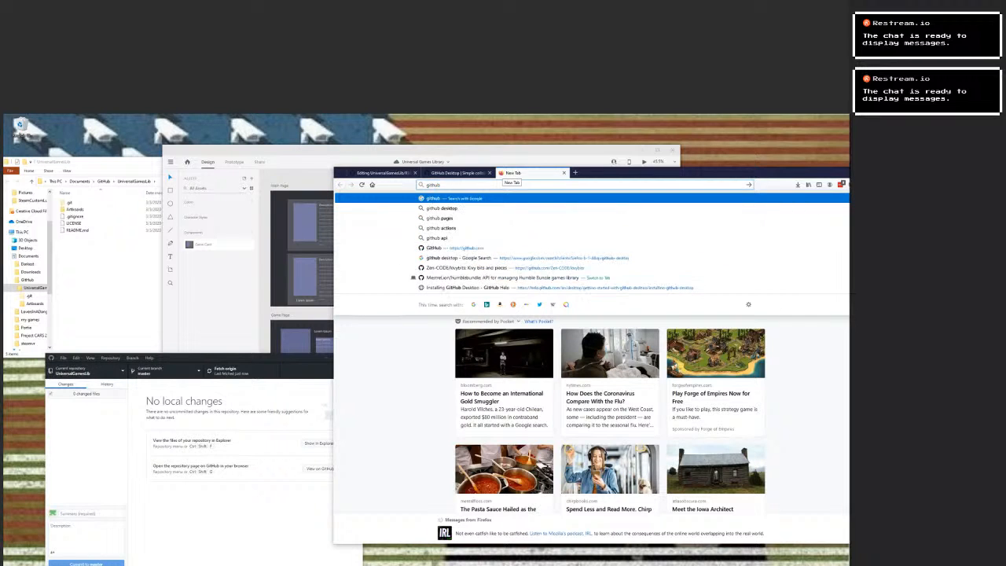
text( md d)
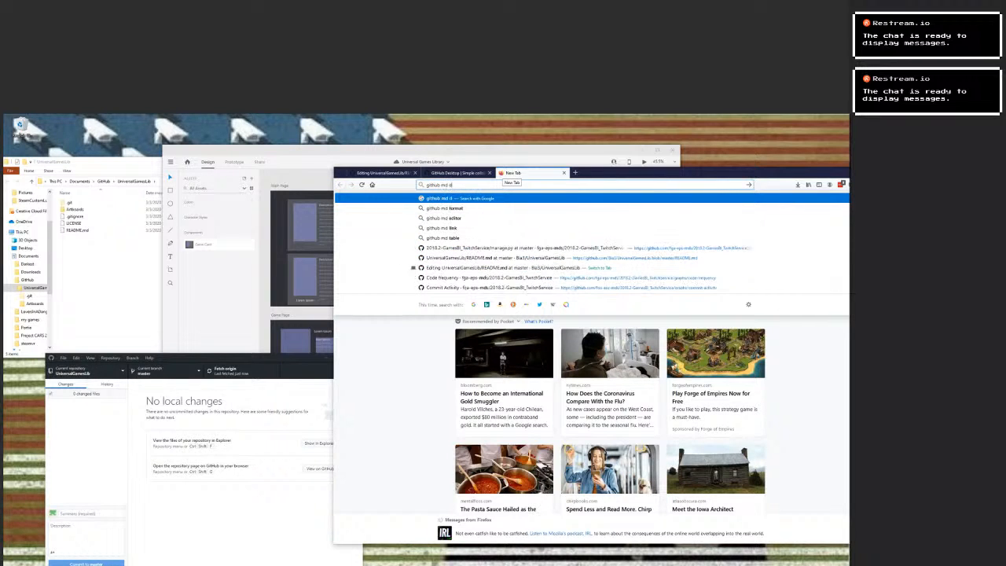
text(ocumentation)
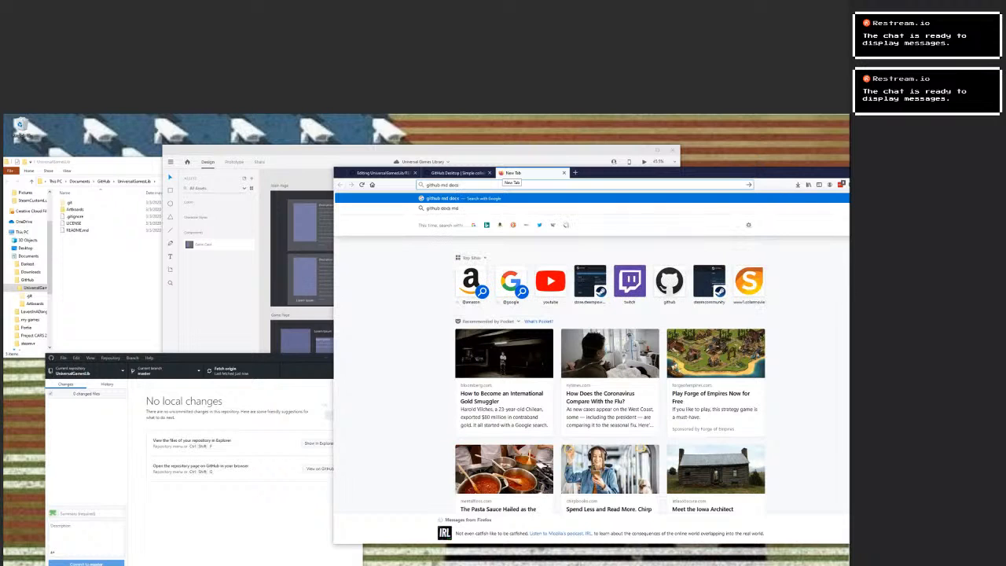
key(Return)
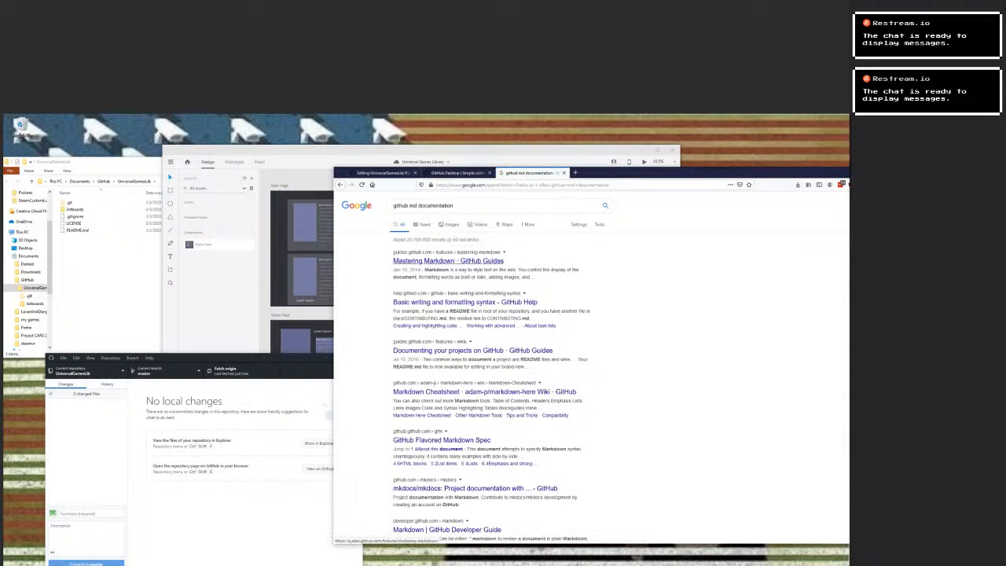
click(448, 260)
Examine the Images example in the Markdown guide for the image embedding syntax.
scroll(589, 354, down, 4)
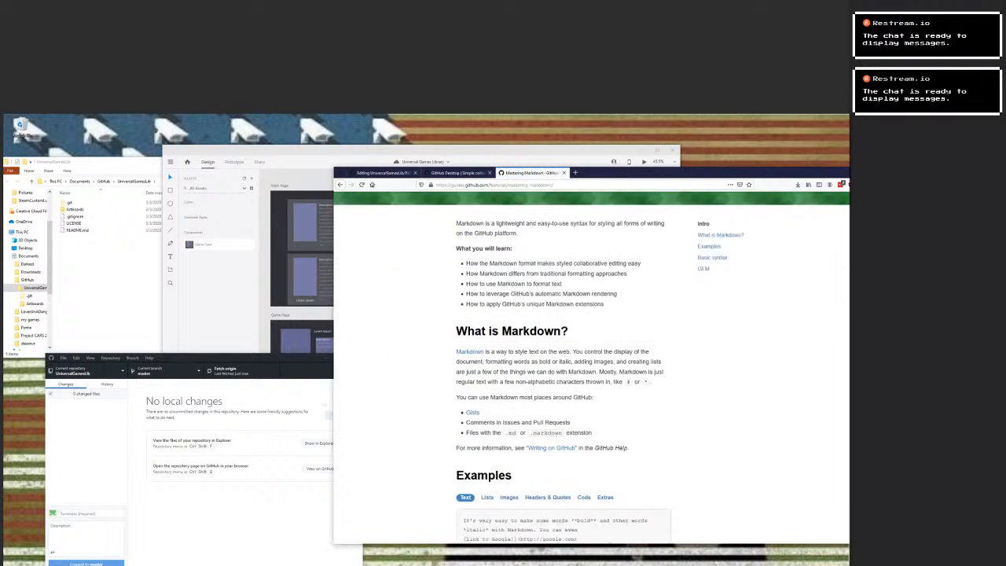
scroll(564, 365, down, 2)
click(509, 354)
scroll(508, 354, down, 3)
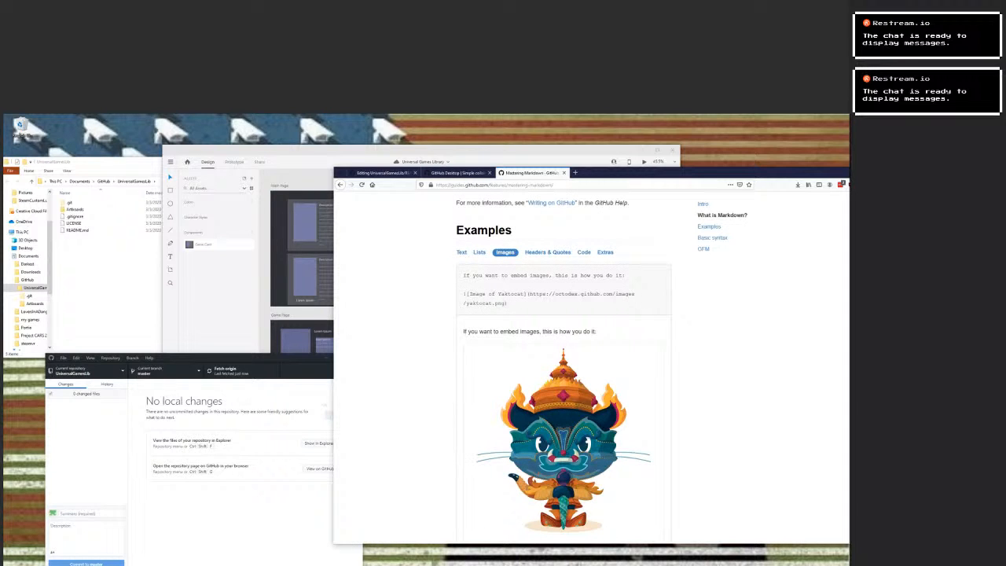
scroll(563, 363, down, 1)
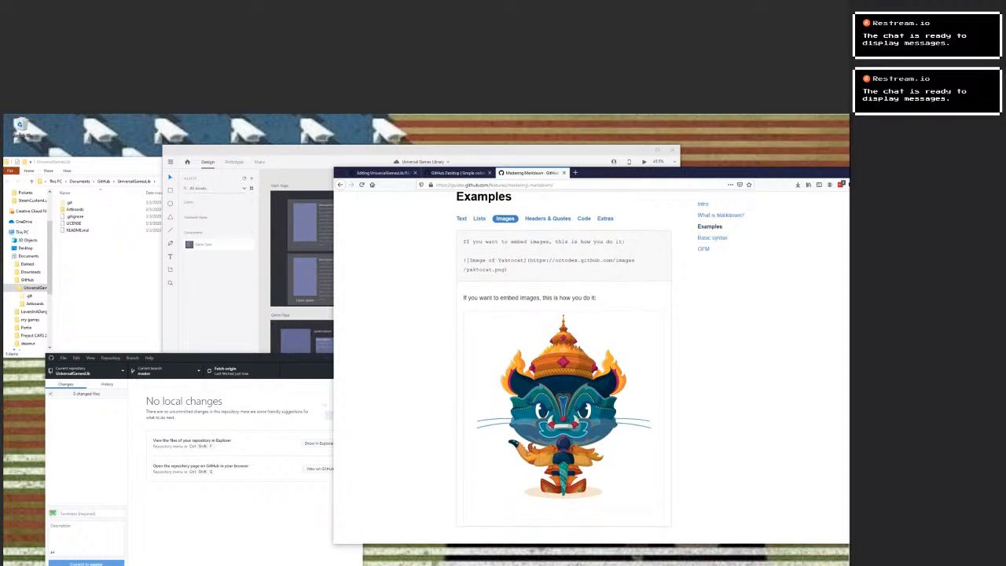
scroll(563, 365, down, 7)
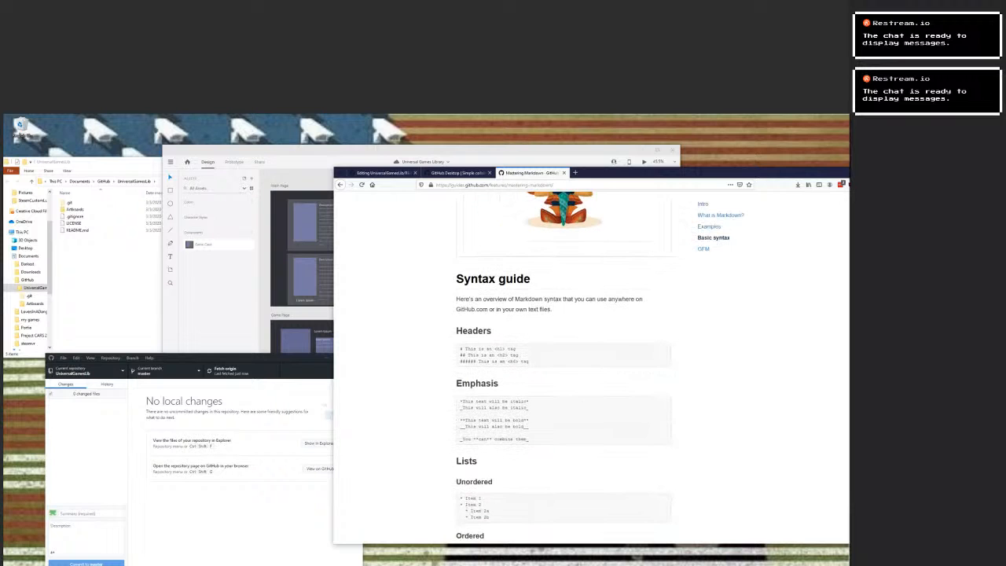
scroll(563, 365, up, 6)
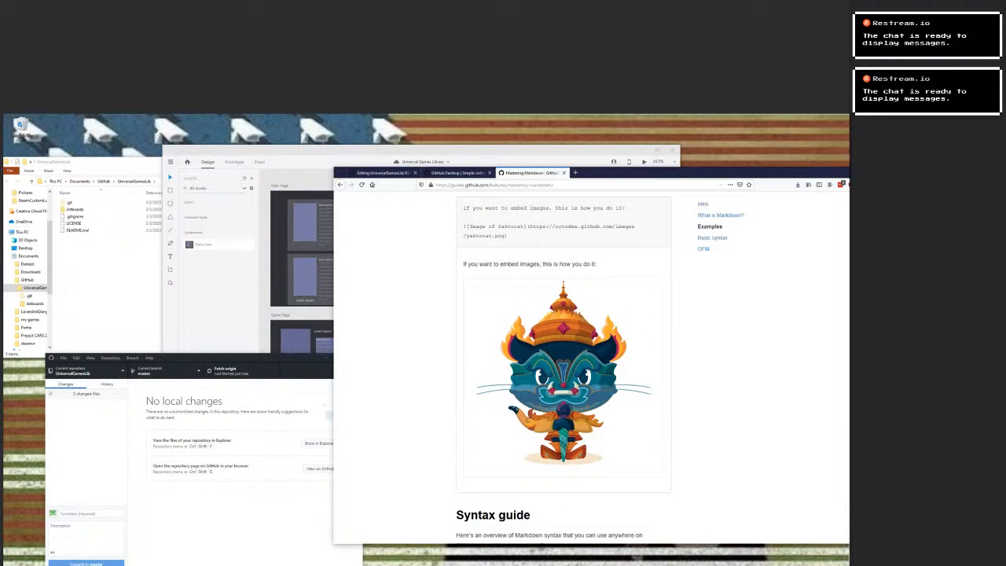
Copy the Yaktocat image embedding line from the Images example in the Markdown guide.
drag(668, 173, 661, 176)
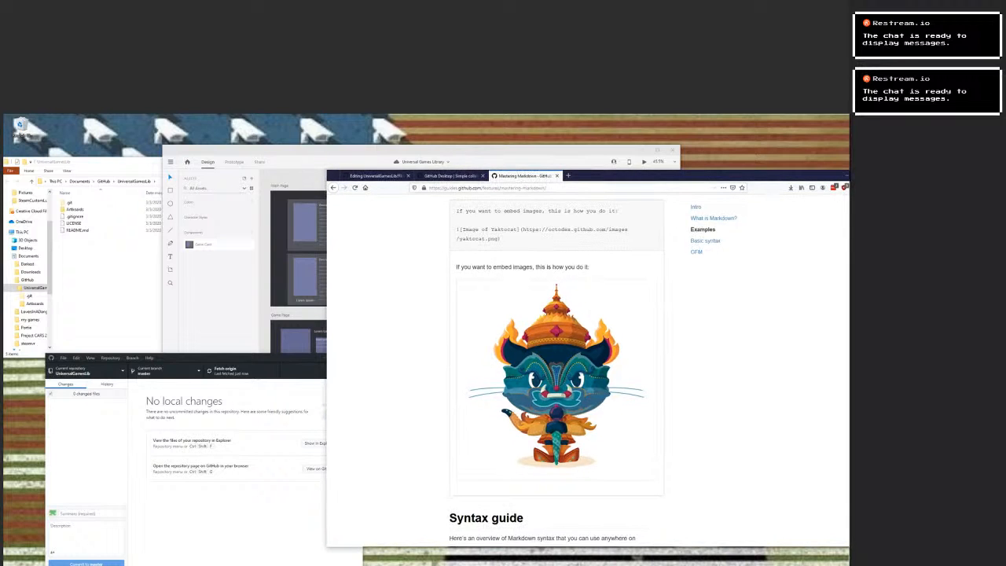
drag(455, 228, 485, 239)
scroll(503, 271, up, 1)
click(502, 272)
drag(501, 273, 456, 263)
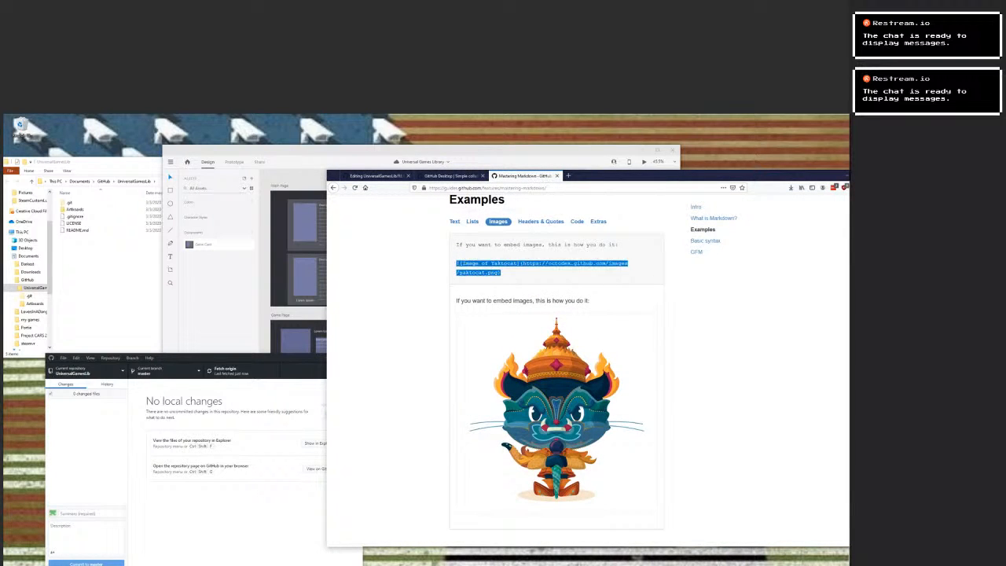
right_click(464, 264)
click(481, 267)
Return to the README.md editor and paste the image line beneath the "Main Page / Start Page" heading.
click(376, 176)
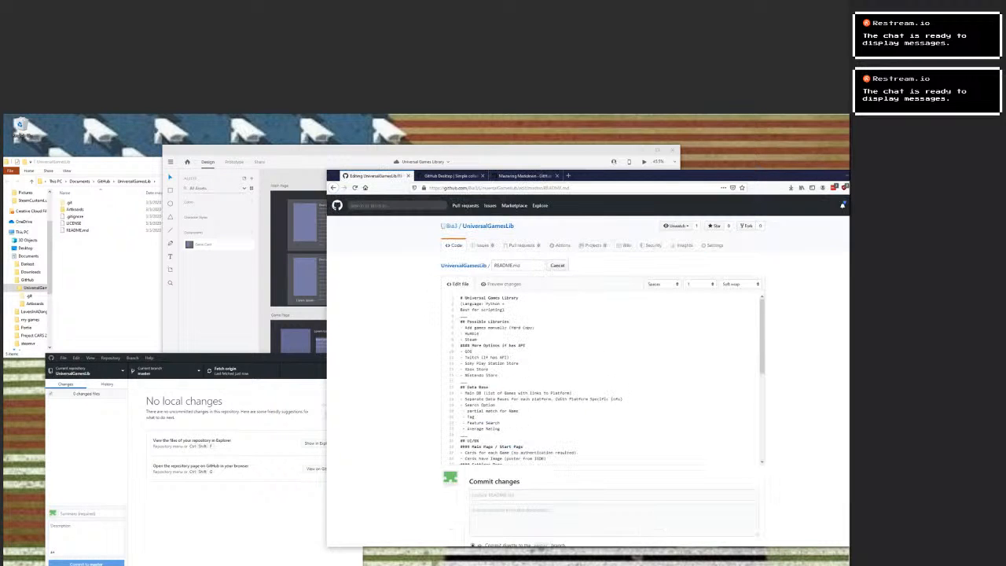
scroll(550, 377, down, 2)
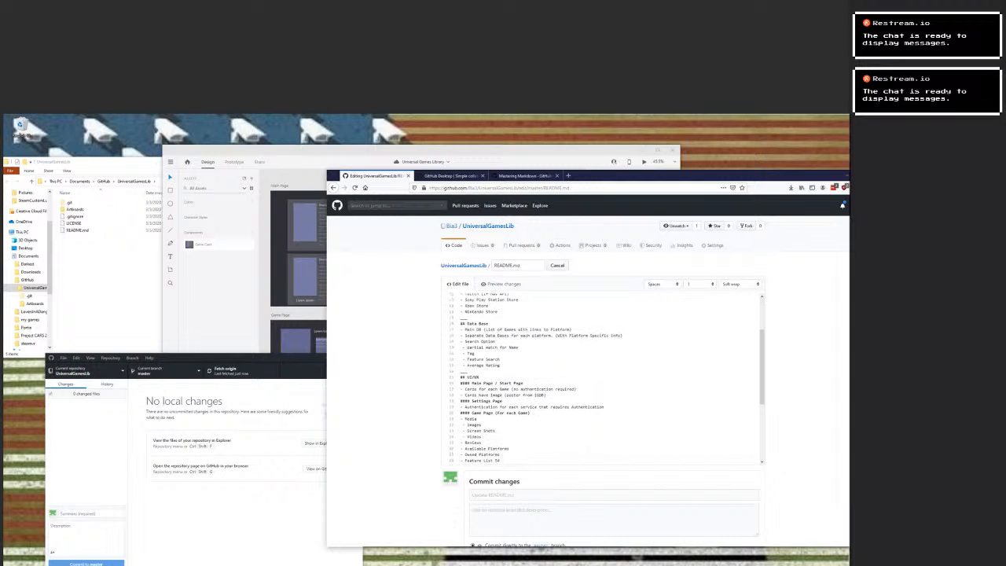
scroll(609, 377, down, 5)
scroll(609, 377, up, 5)
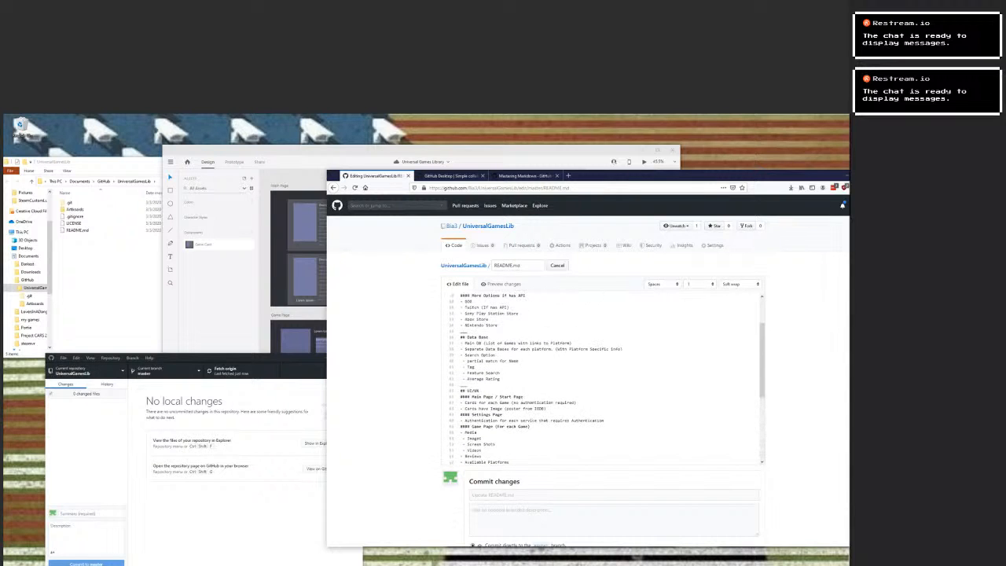
scroll(534, 379, up, 3)
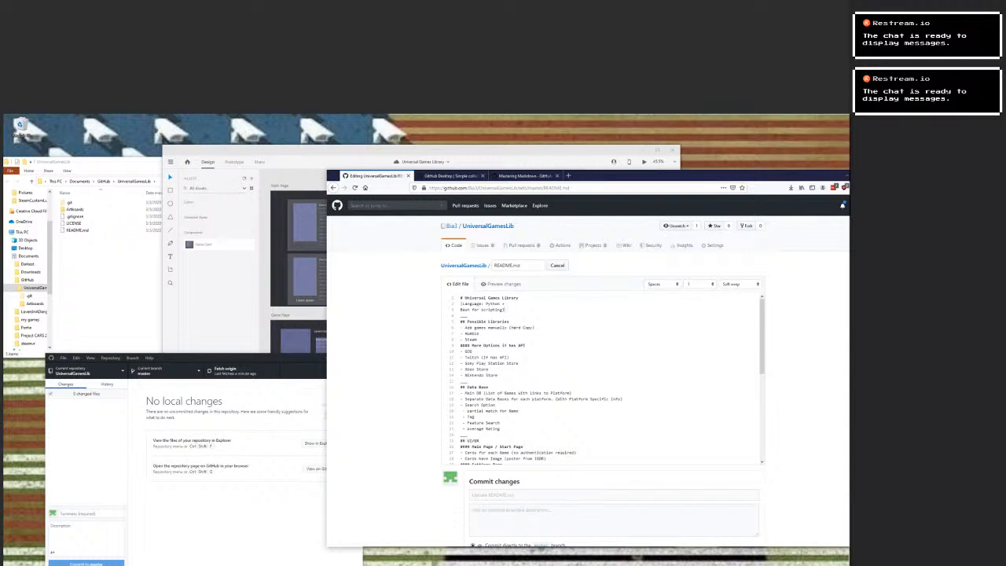
scroll(609, 377, down, 2)
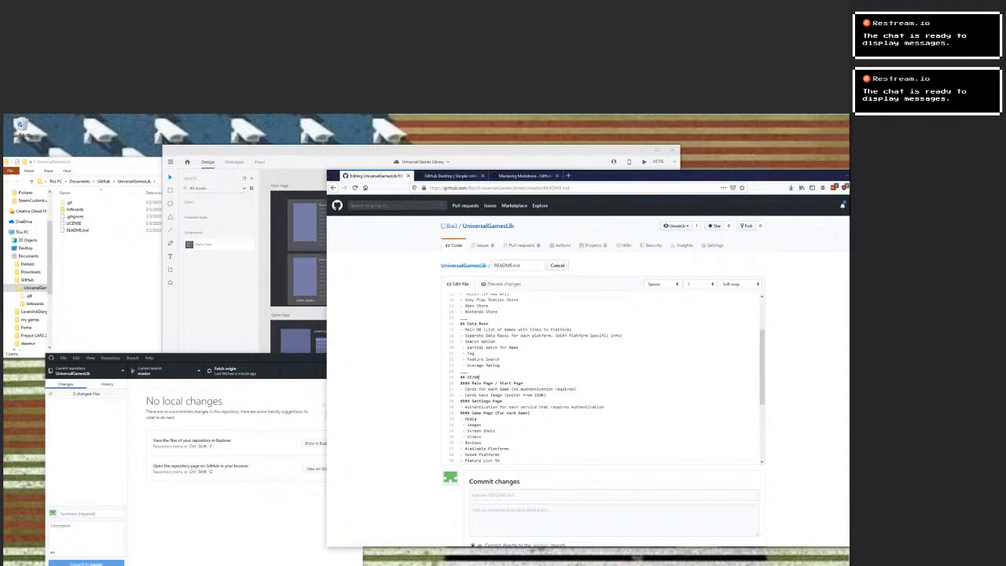
key(ctrl+v)
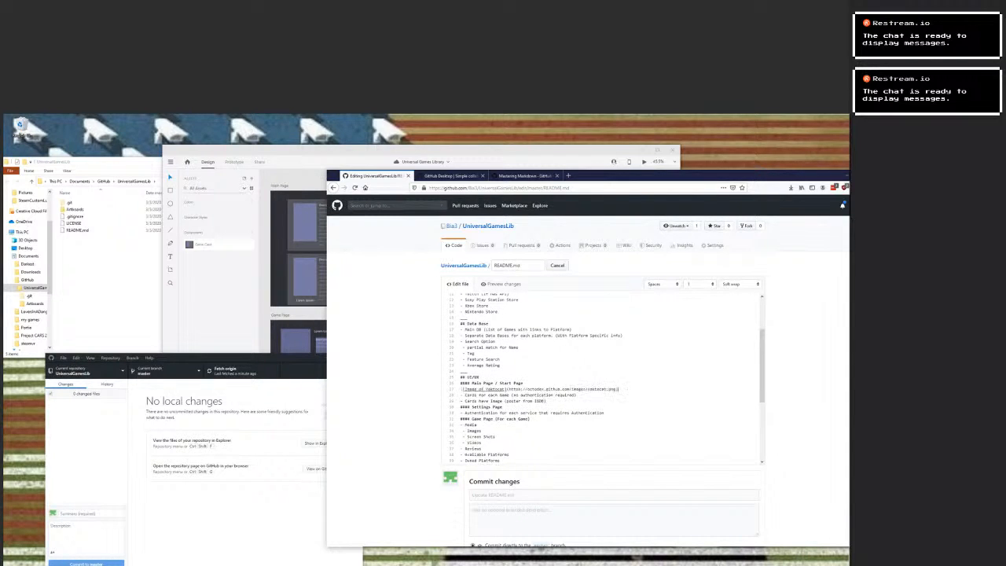
Change the pasted line's alt text to "Image of Main Page".
key(BackSpace)
key(BackSpace)
key(BackSpace)
key(BackSpace)
key(BackSpace)
key(BackSpace)
key(BackSpace)
key(BackSpace)
text(Main Page)
double_click(568, 389)
click(568, 389)
Open the repository in a new tab, go to Main Page.png in the Artboards folder, and copy its image location.
right_click(465, 265)
click(491, 271)
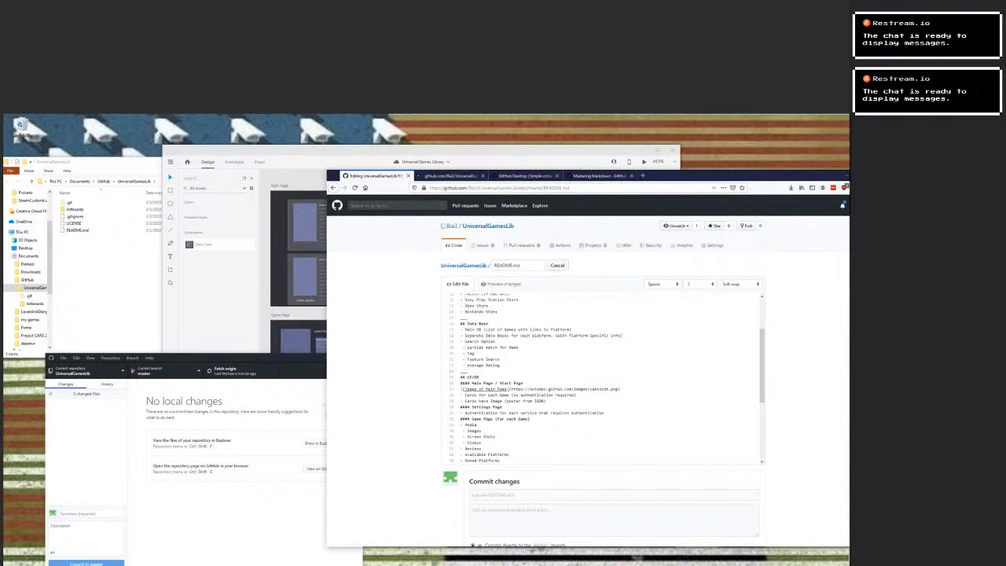
key(ctrl+Tab)
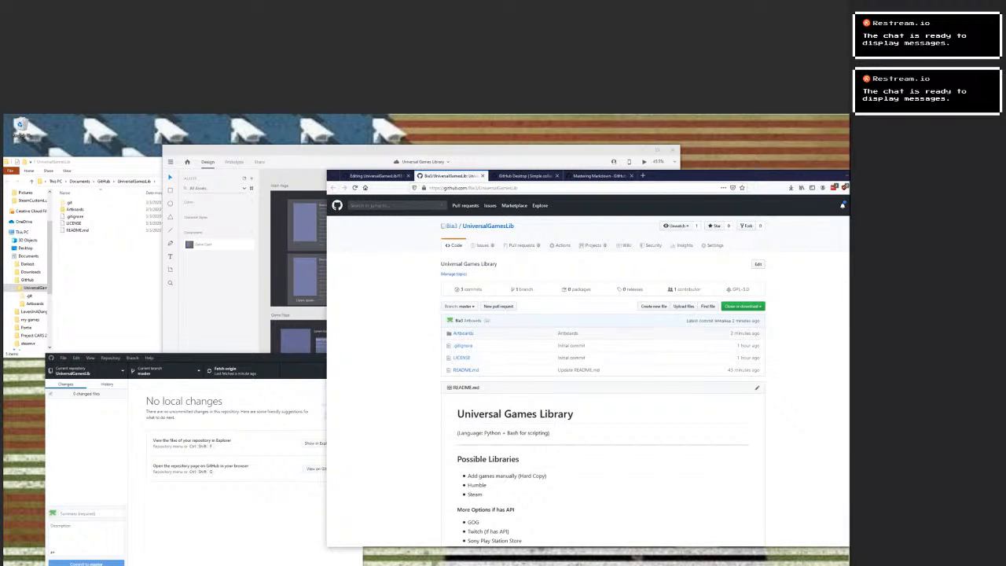
click(462, 333)
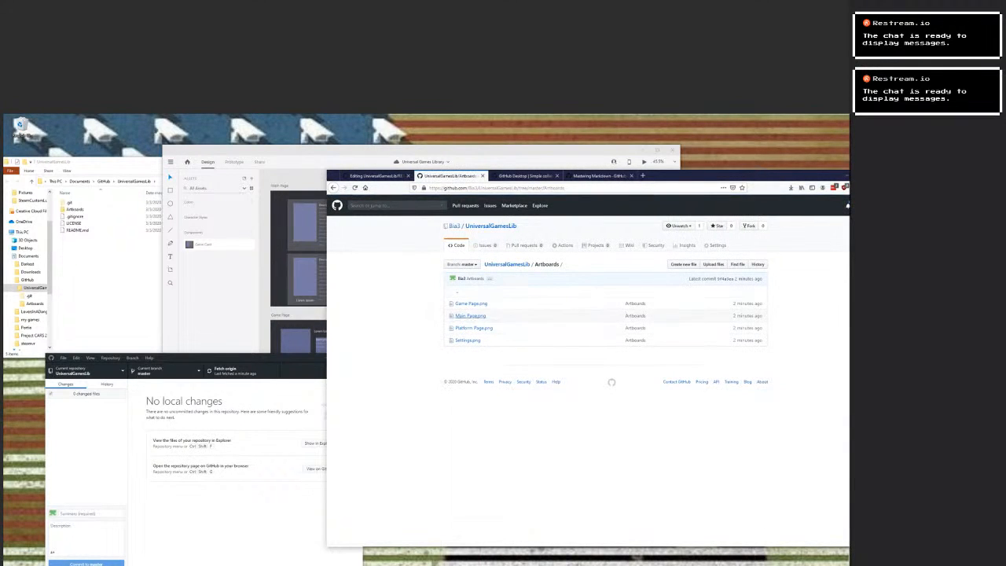
click(470, 315)
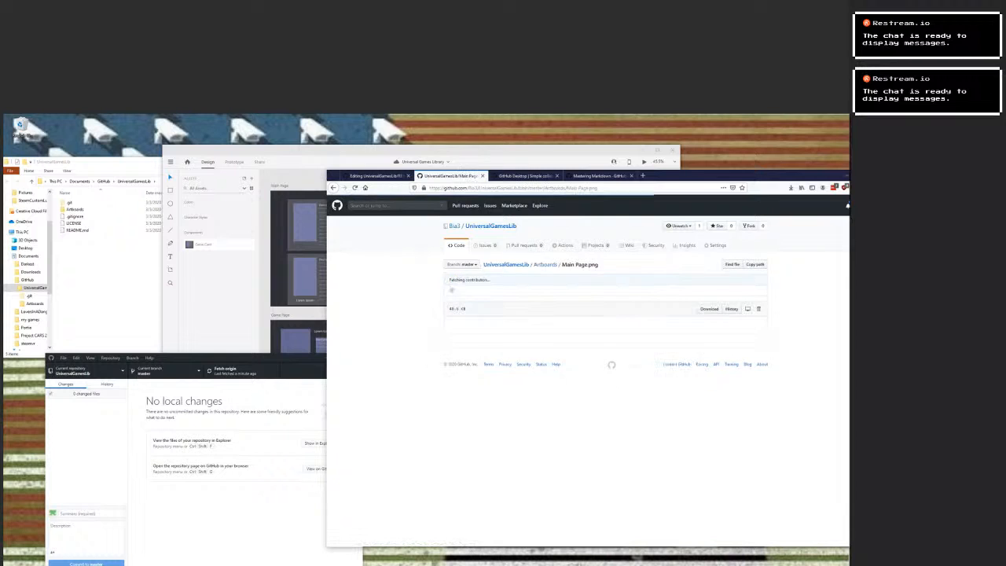
triple_click(556, 187)
right_click(542, 365)
click(560, 377)
right_click(527, 377)
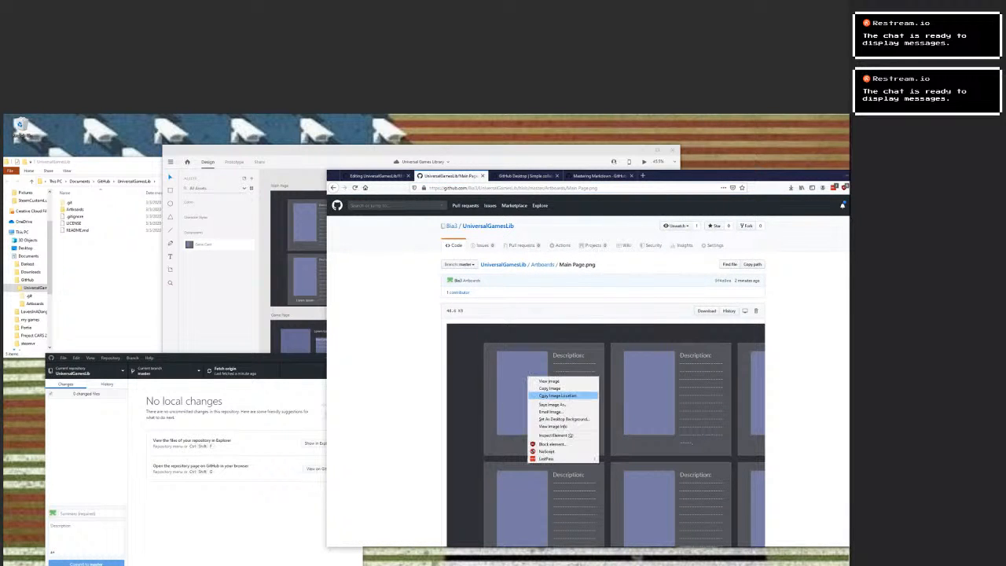
click(562, 395)
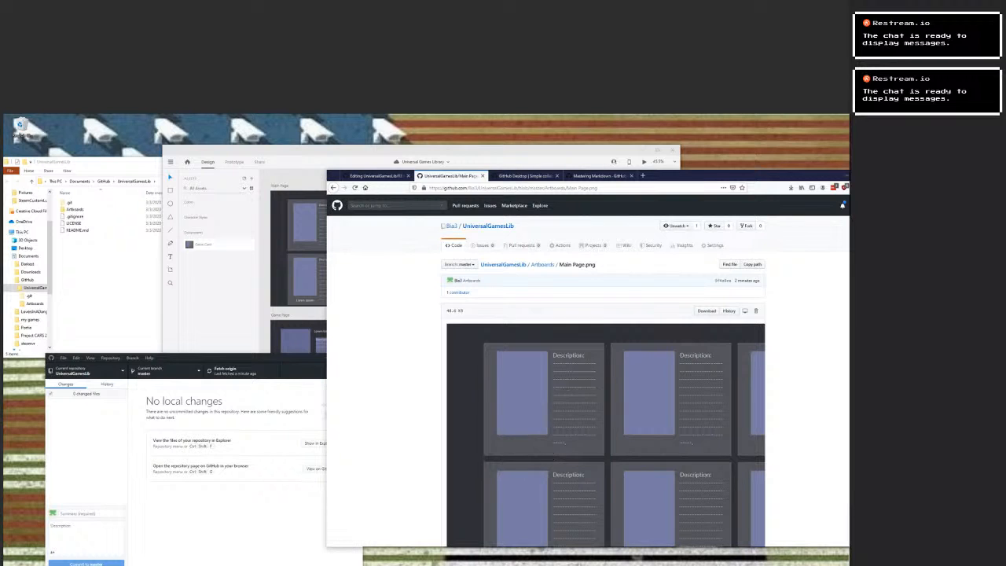
Replace the example URL in the README's Main Page image line with the copied image location and commit the change.
click(376, 176)
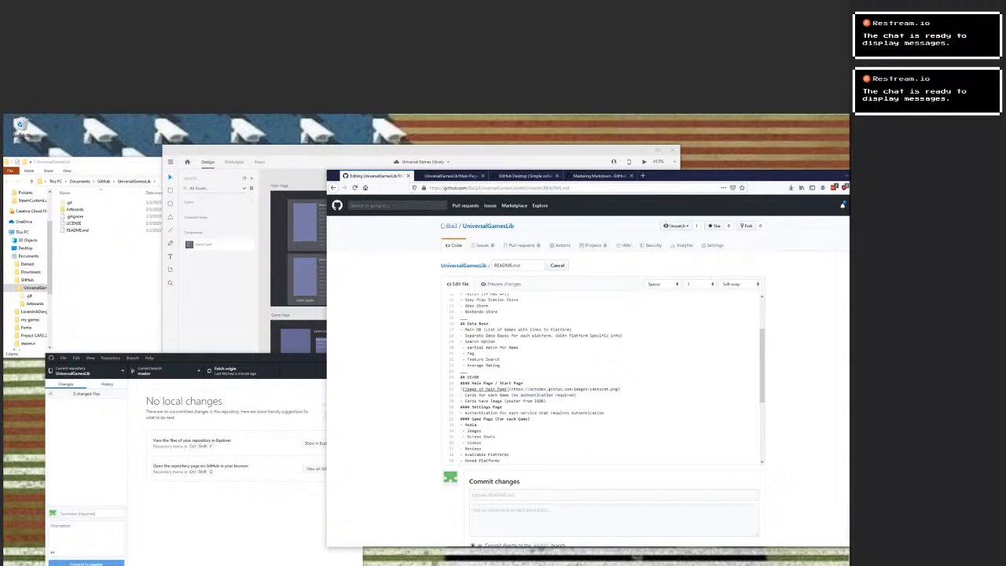
drag(510, 389, 618, 388)
key(ctrl+v)
scroll(603, 525, down, 2)
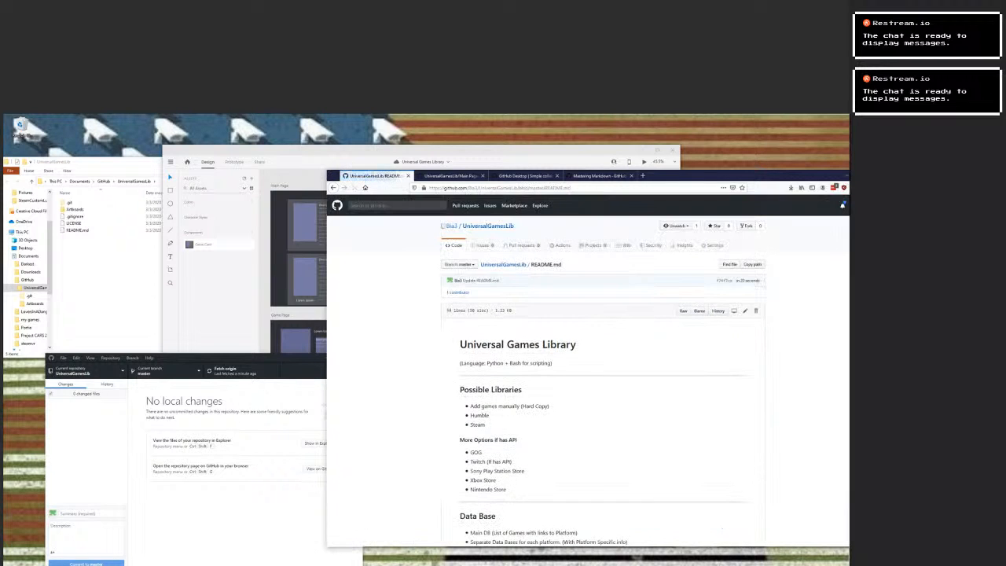
Examine the rendered README, checking the embedded Main Page image and the sections around it.
scroll(603, 525, down, 3)
scroll(602, 369, down, 3)
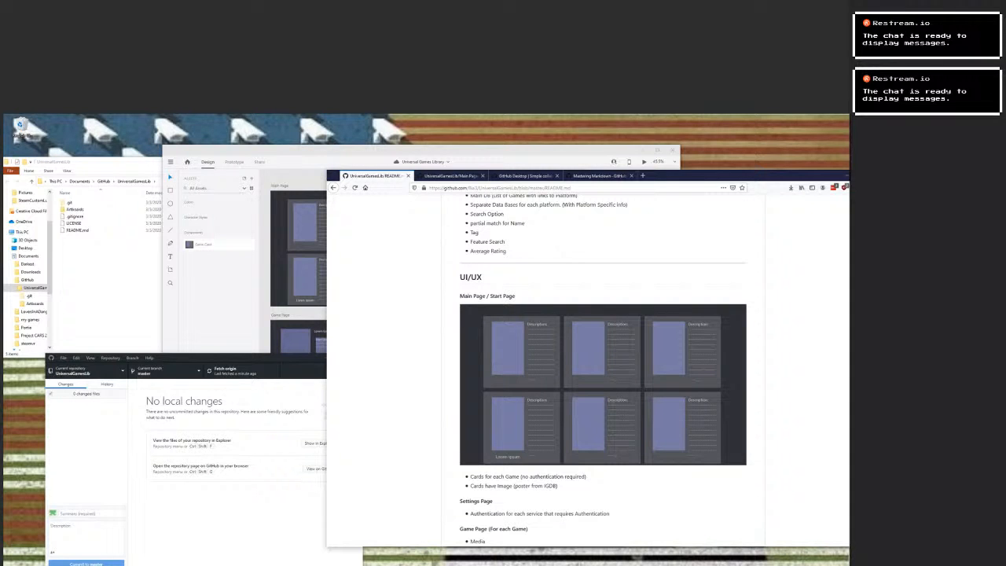
scroll(603, 369, down, 3)
scroll(602, 369, up, 2)
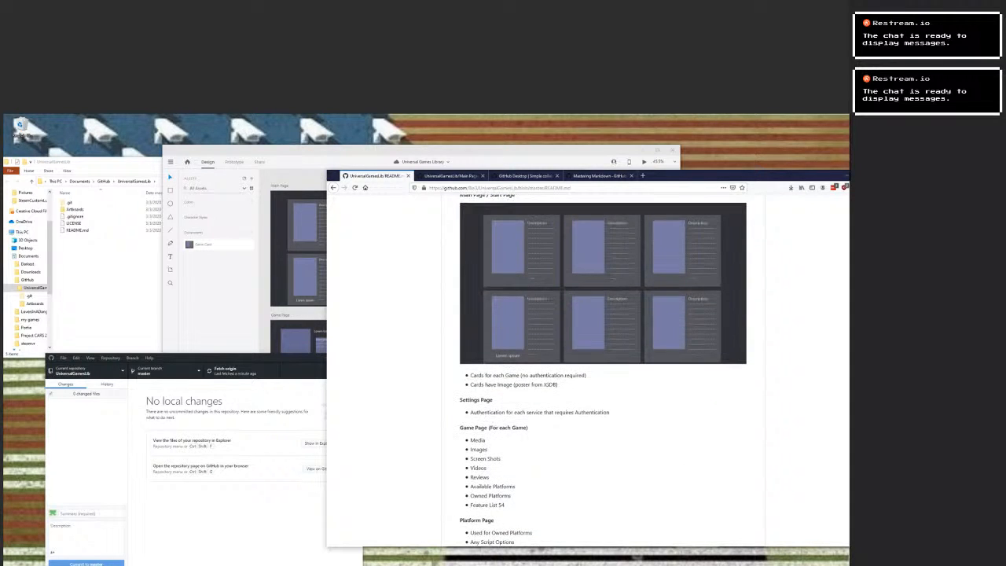
scroll(603, 369, up, 2)
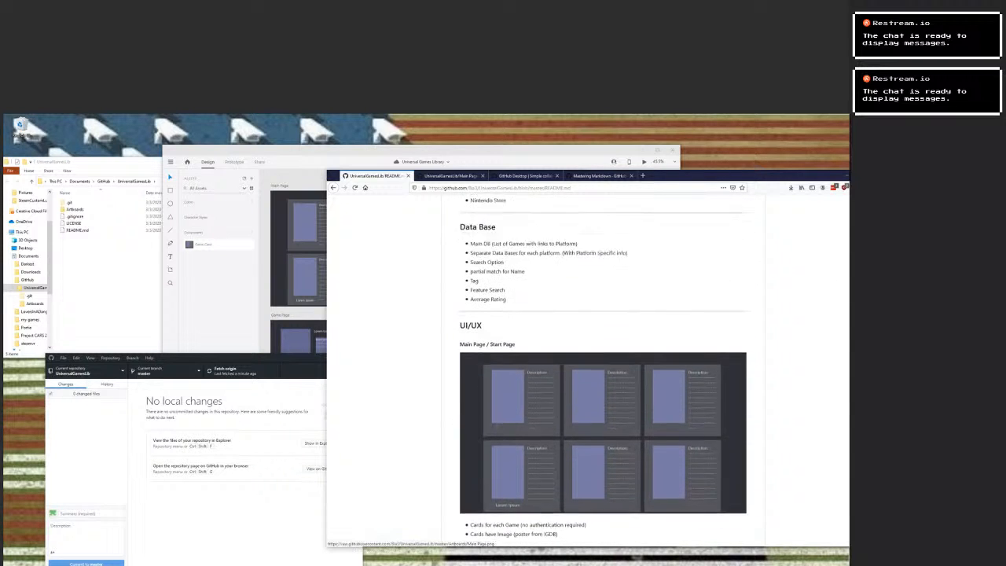
scroll(602, 369, down, 5)
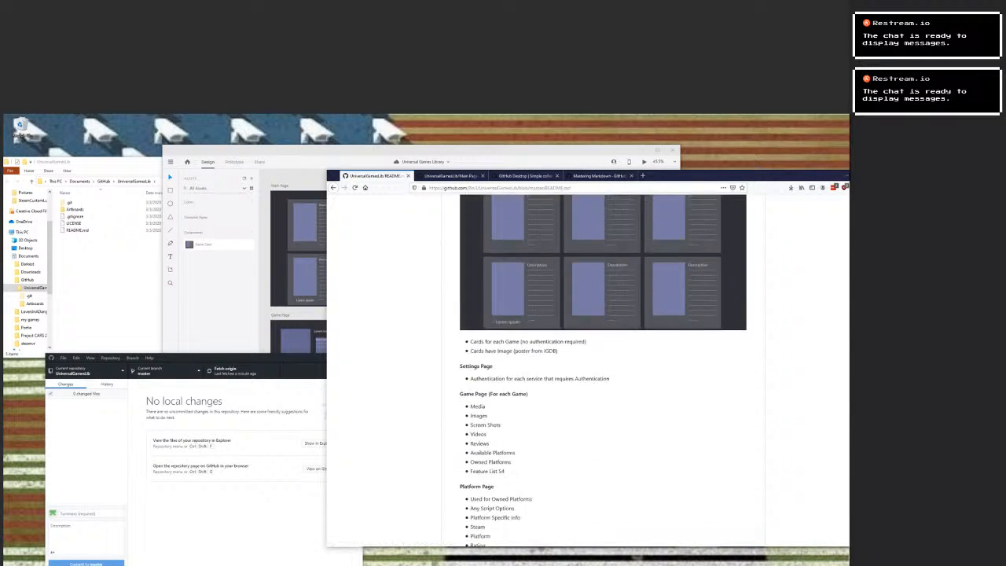
scroll(603, 370, up, 3)
scroll(602, 369, up, 1)
scroll(603, 370, down, 4)
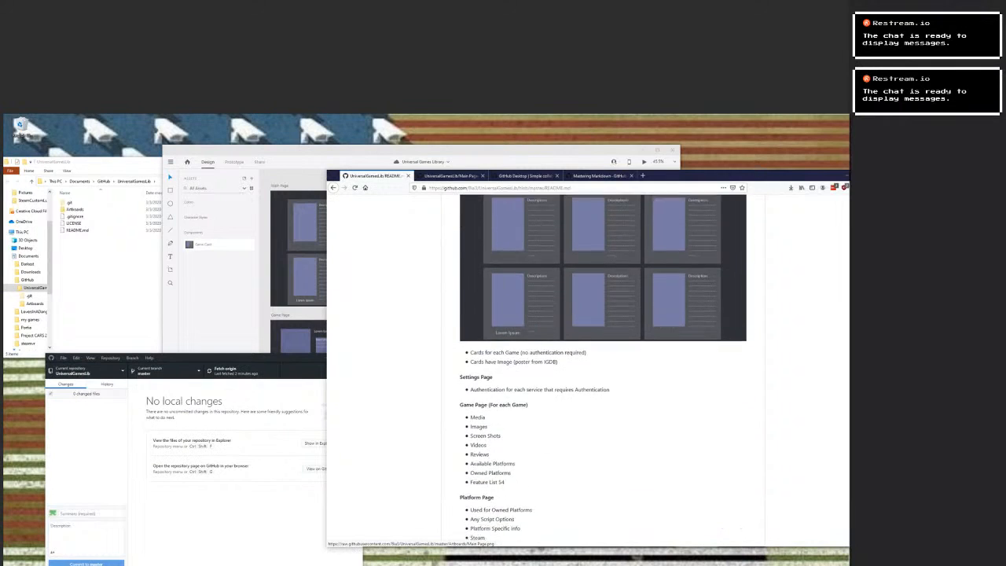
scroll(603, 369, up, 4)
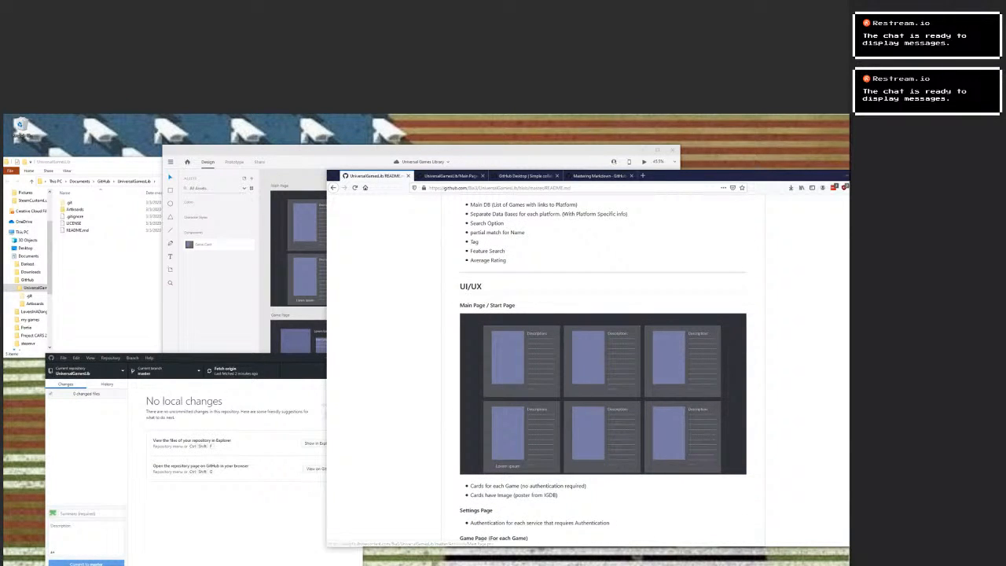
scroll(602, 369, up, 5)
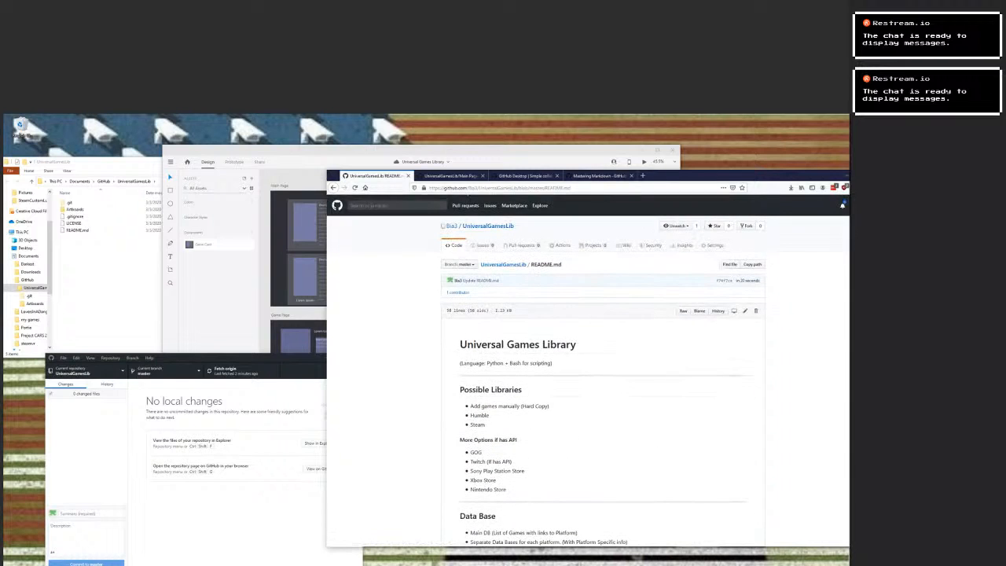
Reopen README.md for editing and add "![Image of Settings Page]()" beneath the Settings Page heading.
click(745, 310)
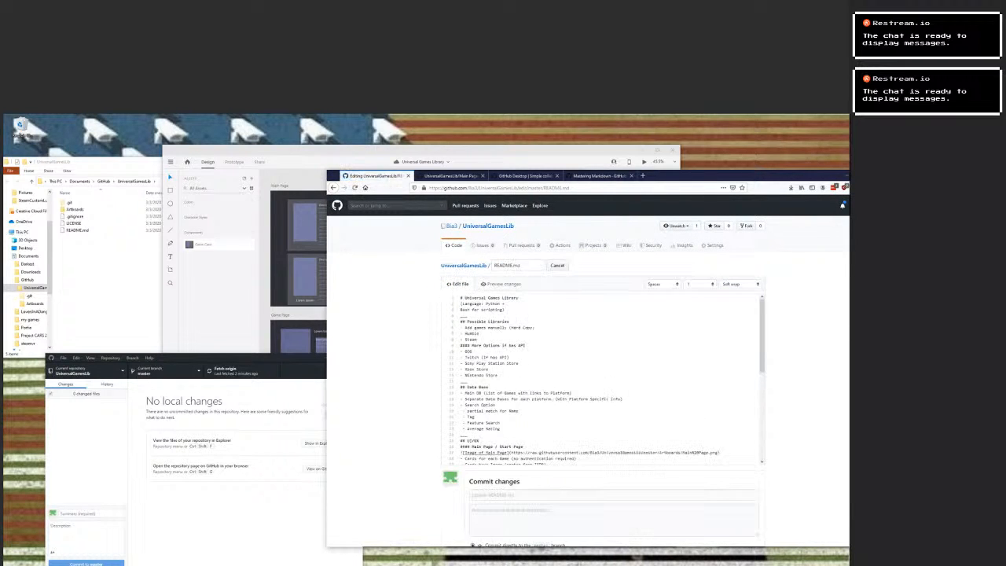
scroll(602, 378, down, 3)
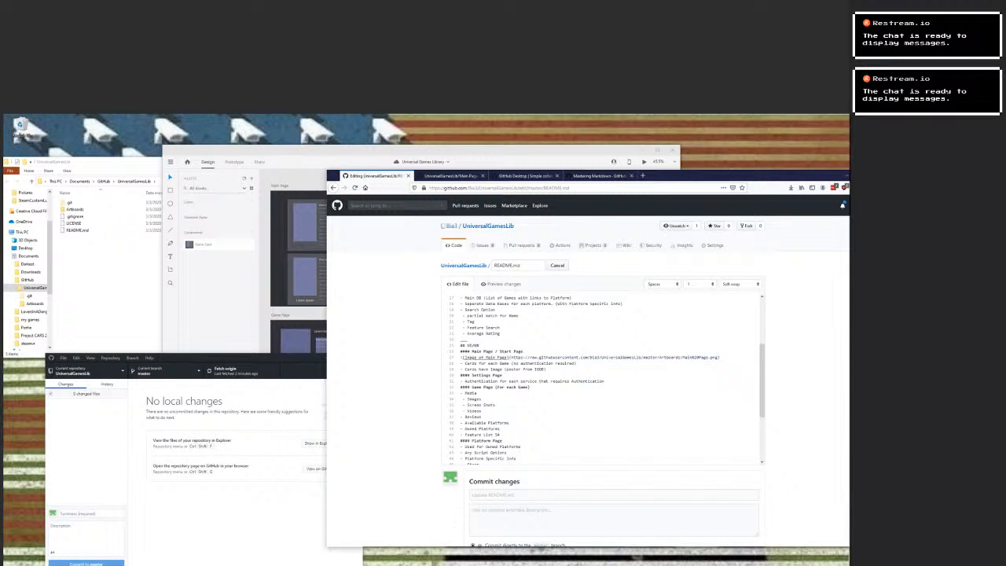
key(Return)
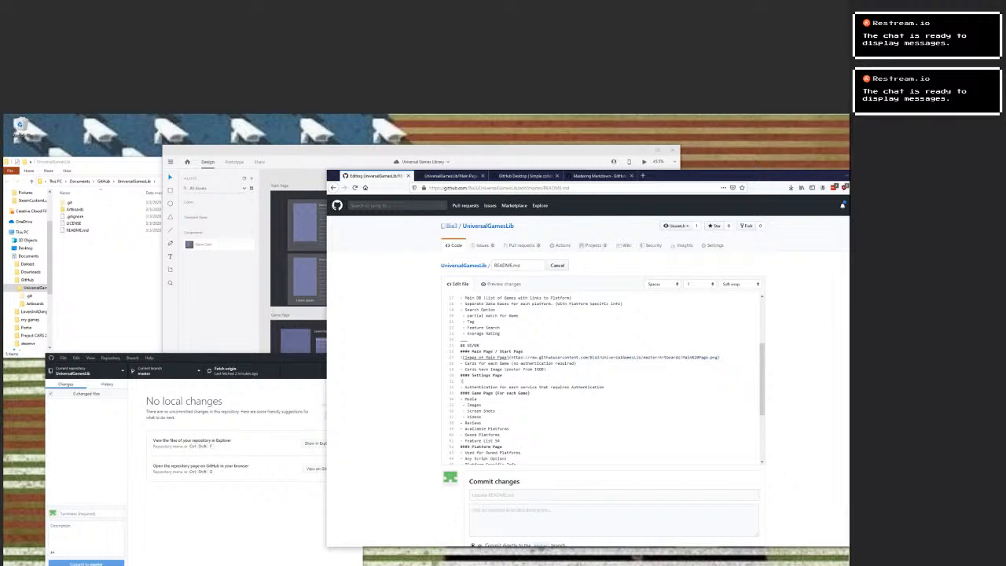
text([)
text(()
Add the line "![Image of Game Page]()" beneath the "Game Page (For each Game)" heading.
key(Return)
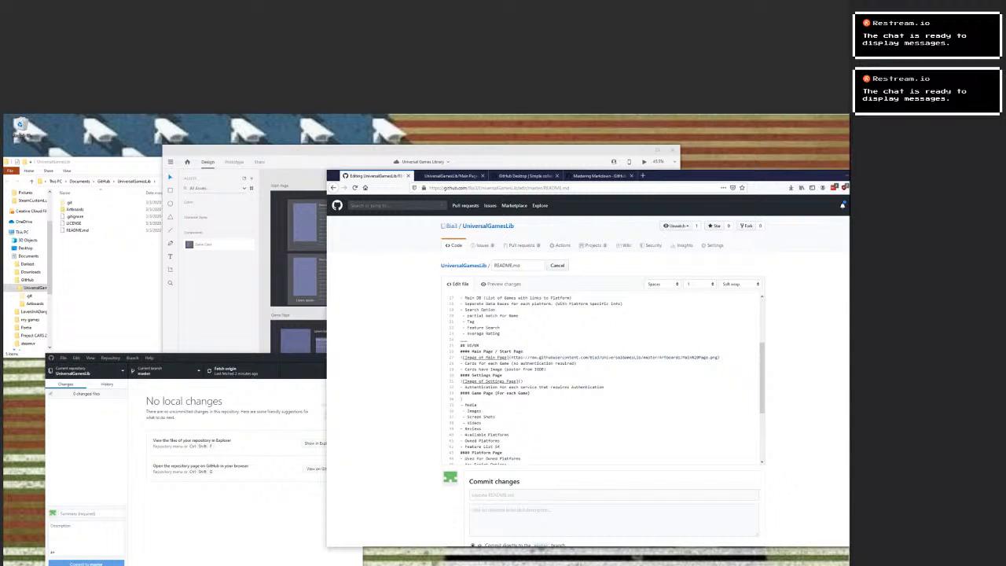
text(![Image o)
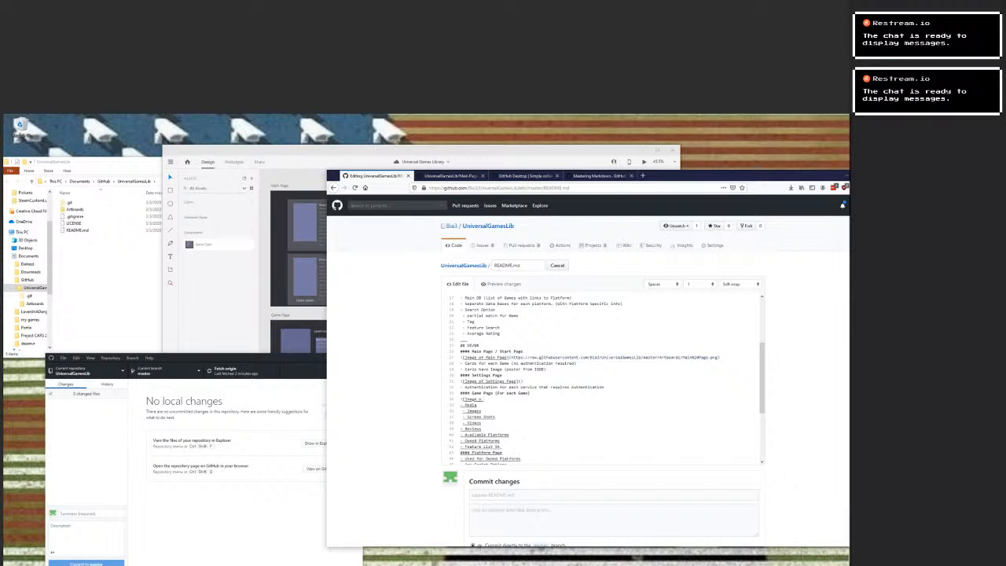
text(f Game Page)
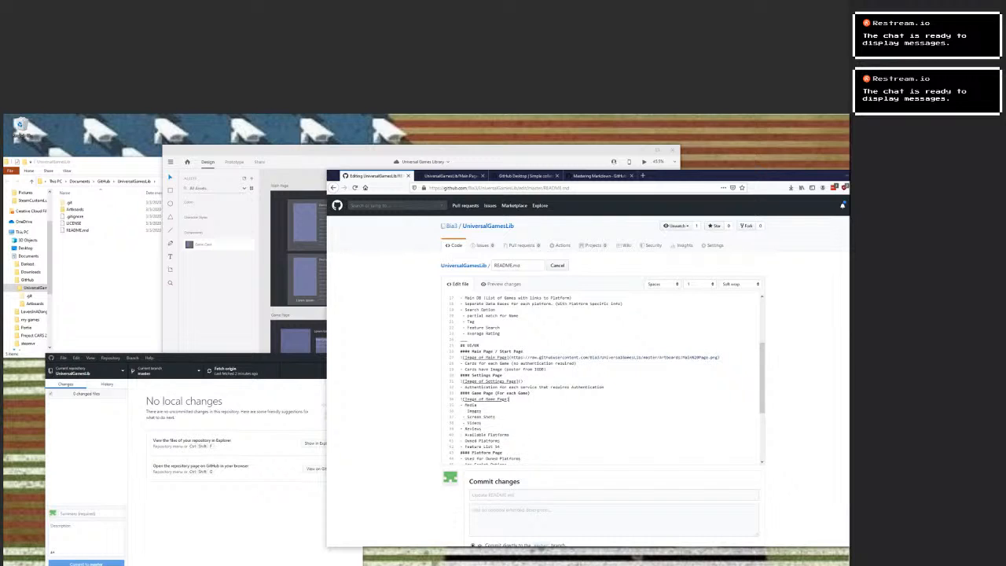
text(())
Add the line "![Image of Platform Page]()" beneath the Platform Page heading.
key(Return)
text(![Image)
text(of Platfor)
scroll(601, 377, down, 5)
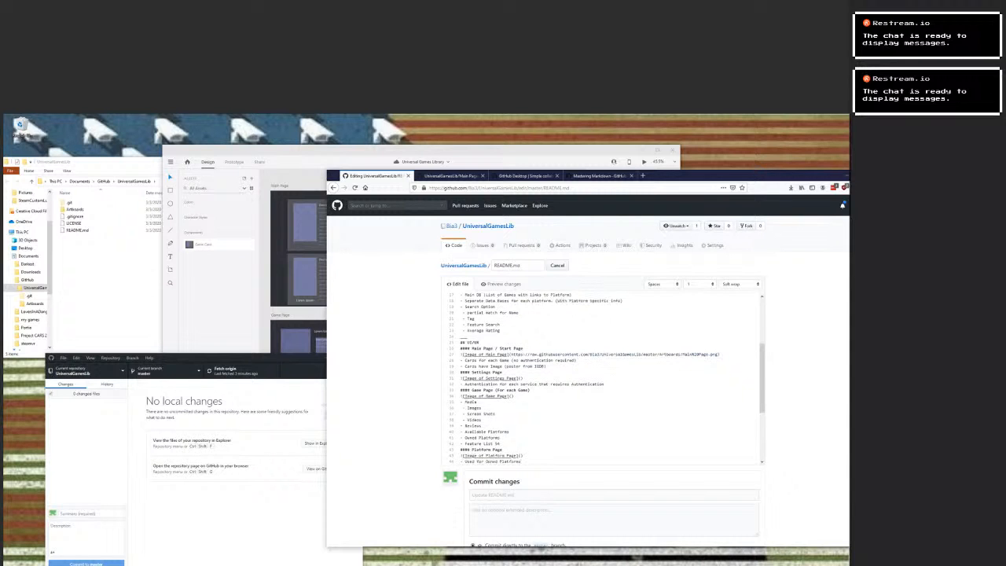
scroll(601, 377, up, 3)
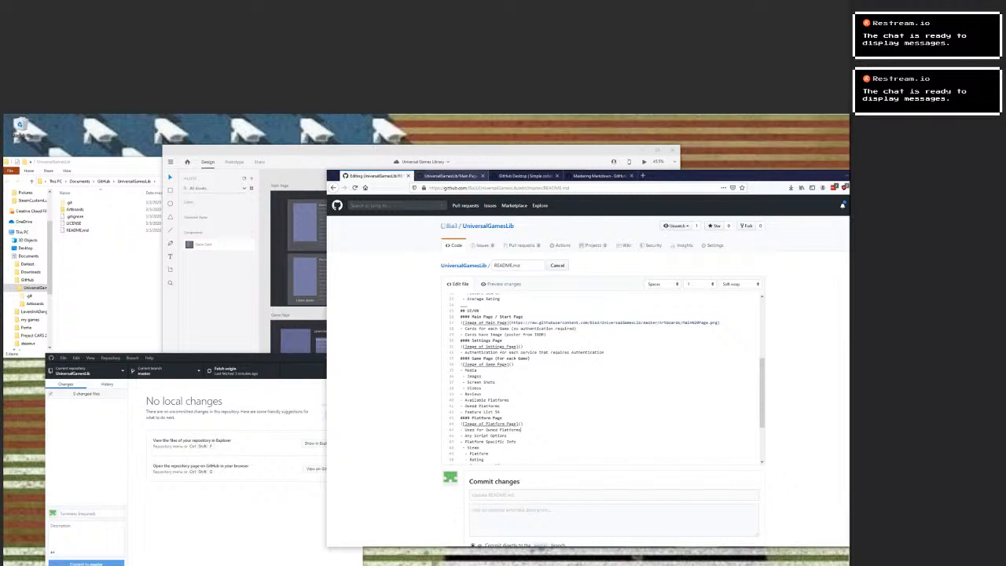
Open Game Page.png from the repository's Artboards folder and copy its image location.
click(450, 176)
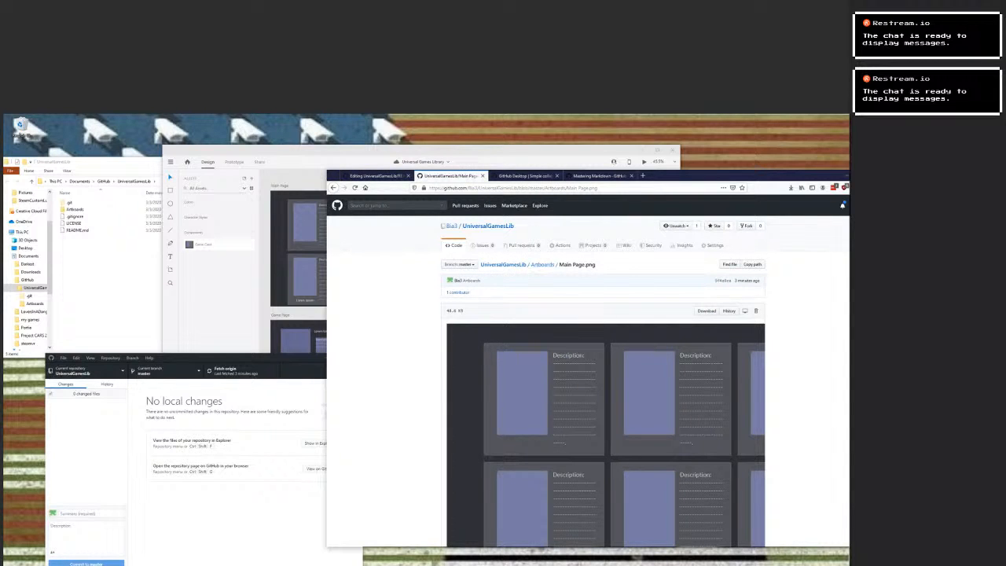
drag(595, 265, 558, 265)
click(542, 264)
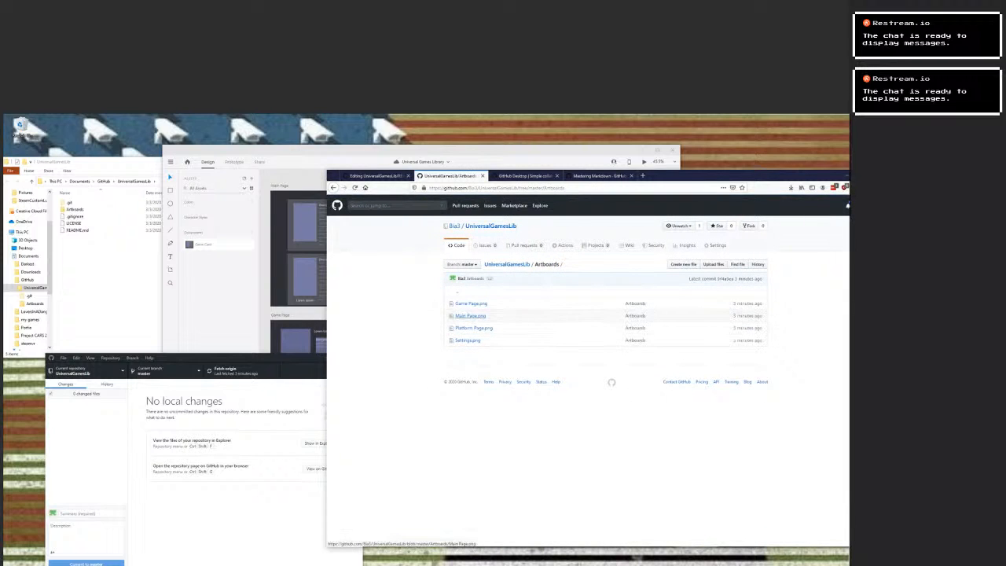
click(471, 303)
right_click(525, 346)
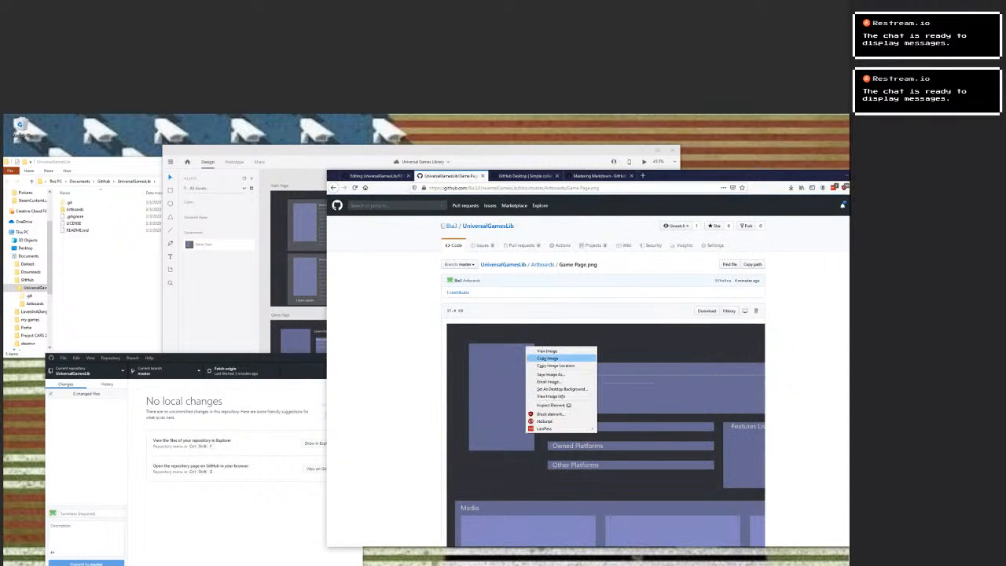
click(556, 366)
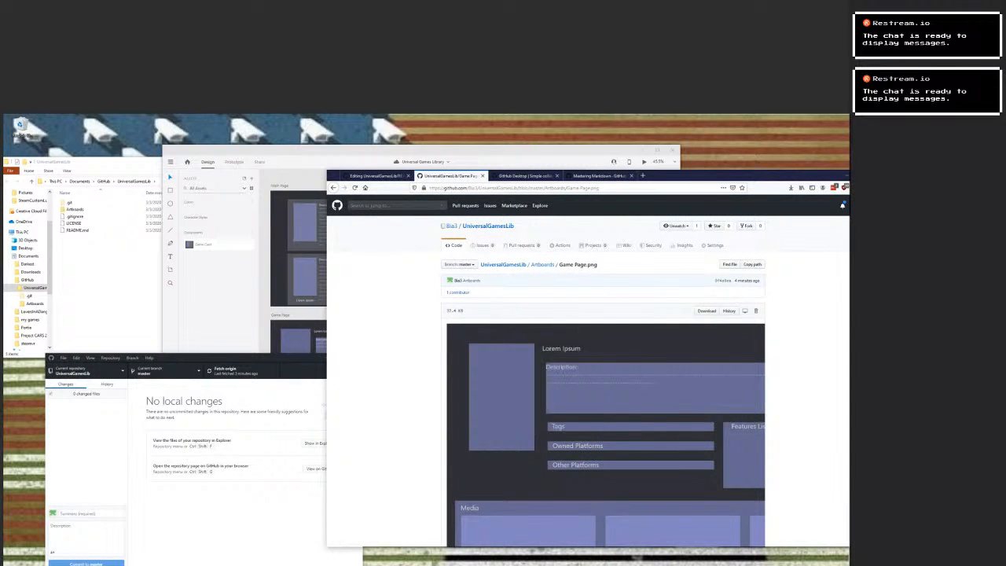
Paste the copied Game Page.png address into the Game Page image link and open Platform Page.png from the Artboards folder.
click(376, 175)
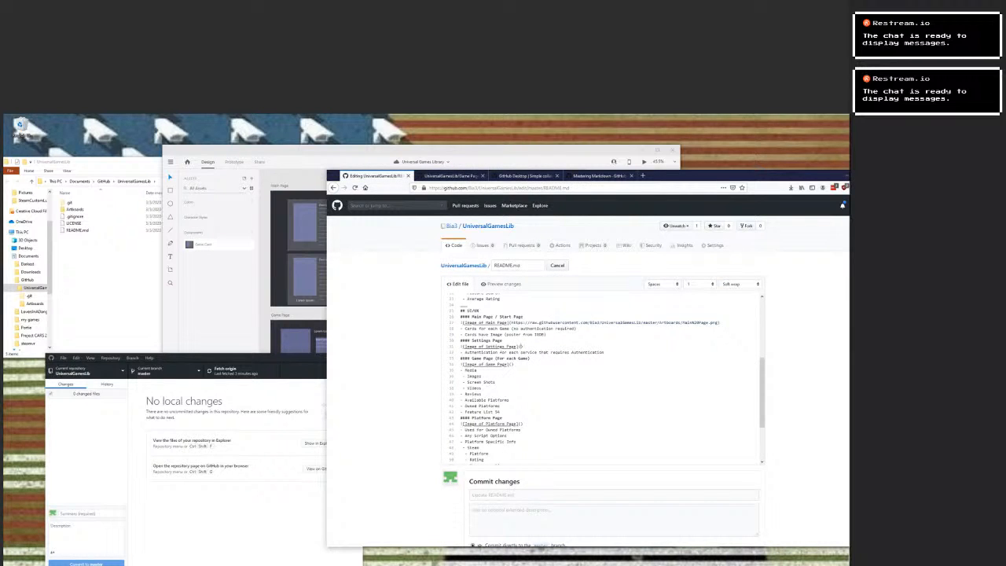
text(https://raw.githubusercontent.com/Bia3/UniversalGamesLib/master/Artboards/Game%20Page.png)
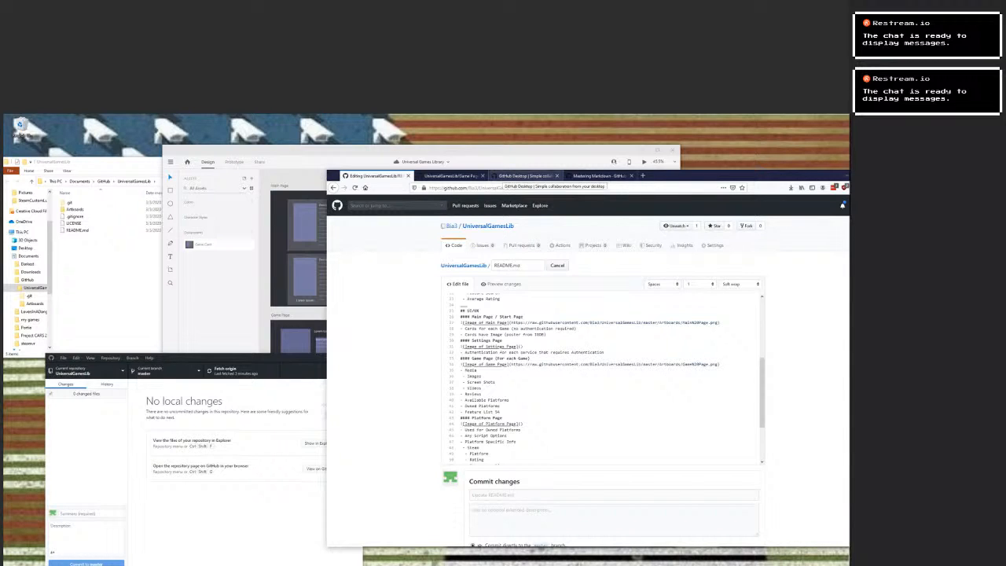
click(525, 175)
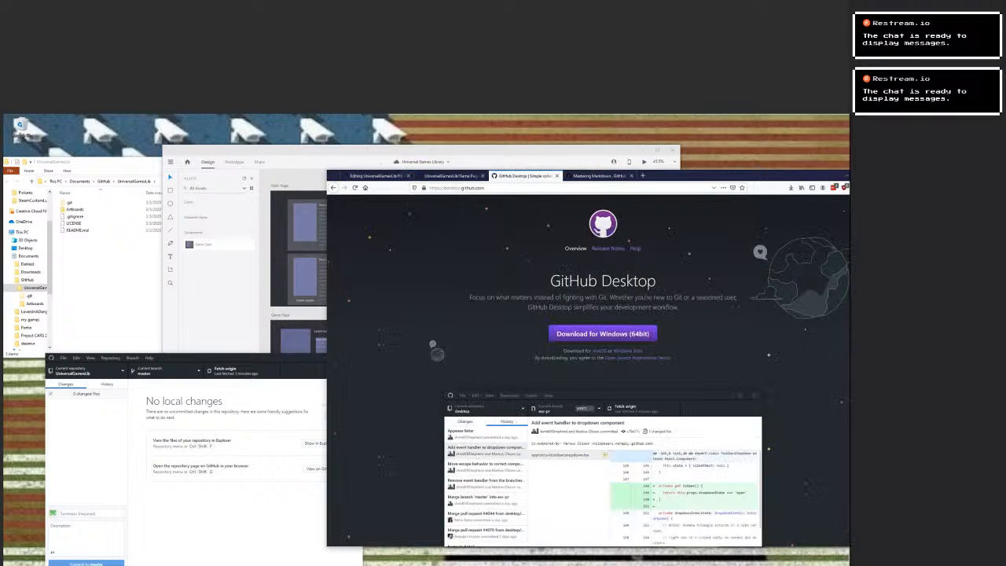
click(448, 175)
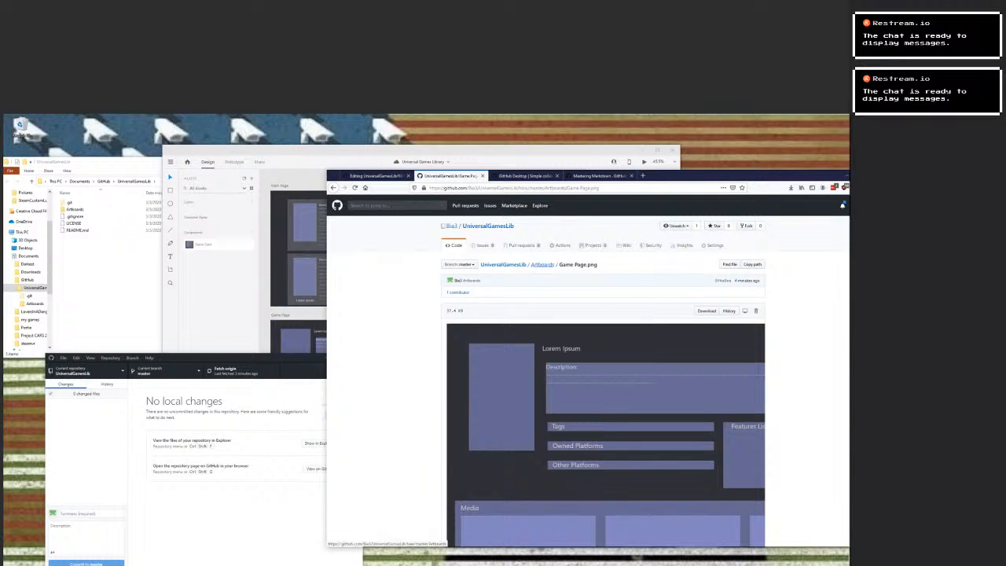
click(542, 264)
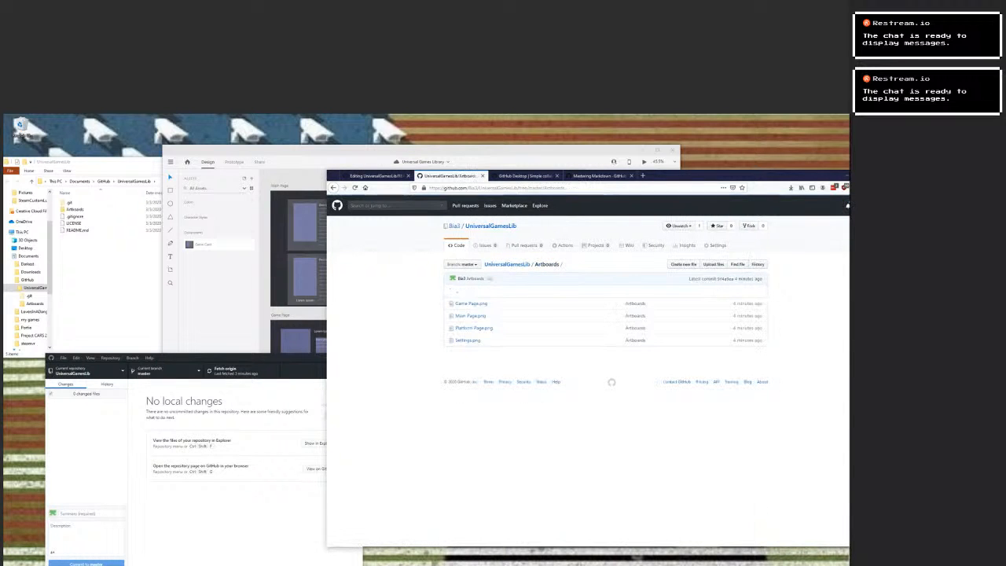
click(473, 328)
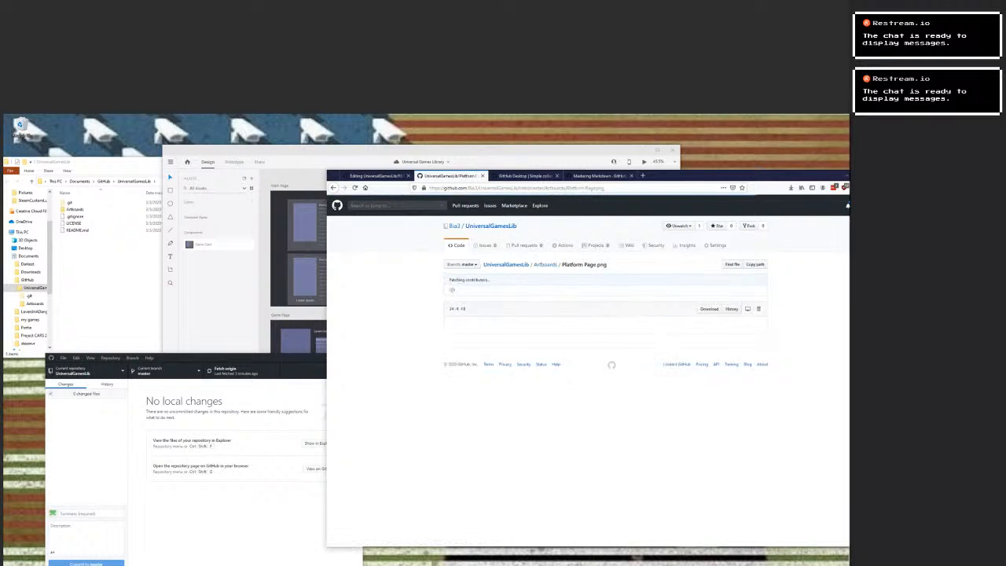
Try to copy the Platform Page image and paste it into the README's Platform Page image link.
right_click(620, 383)
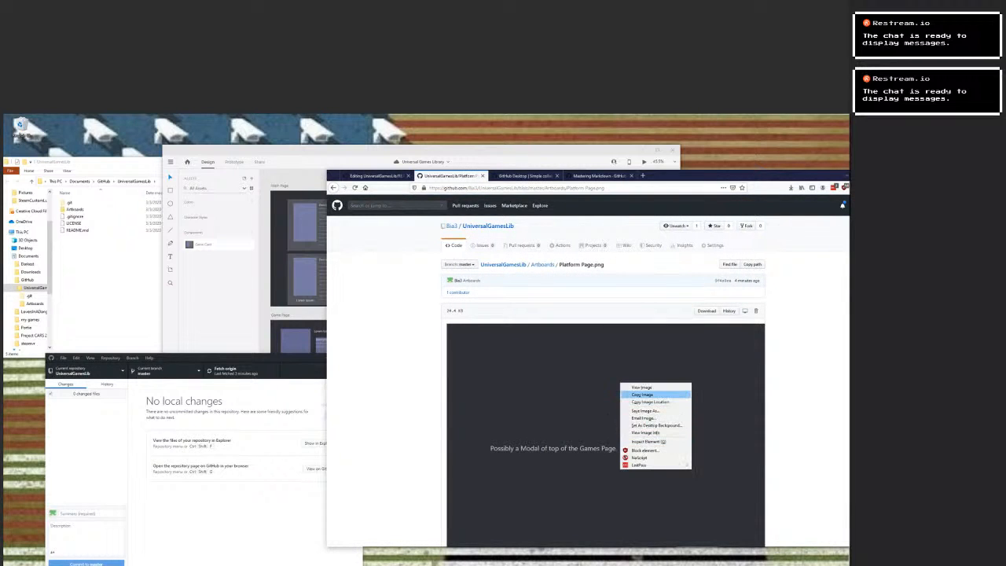
key(Return)
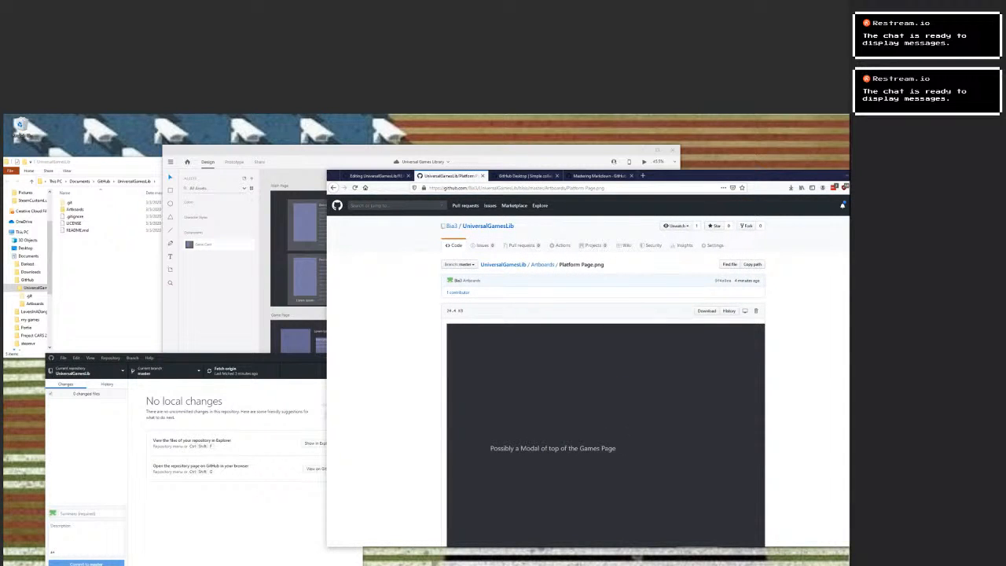
key(ctrl+Page_Up)
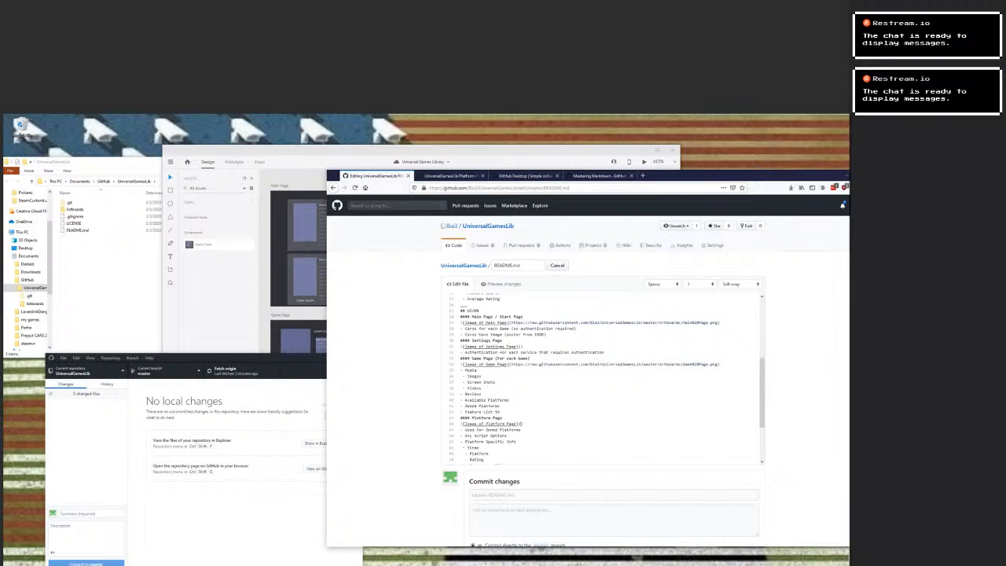
right_click(520, 421)
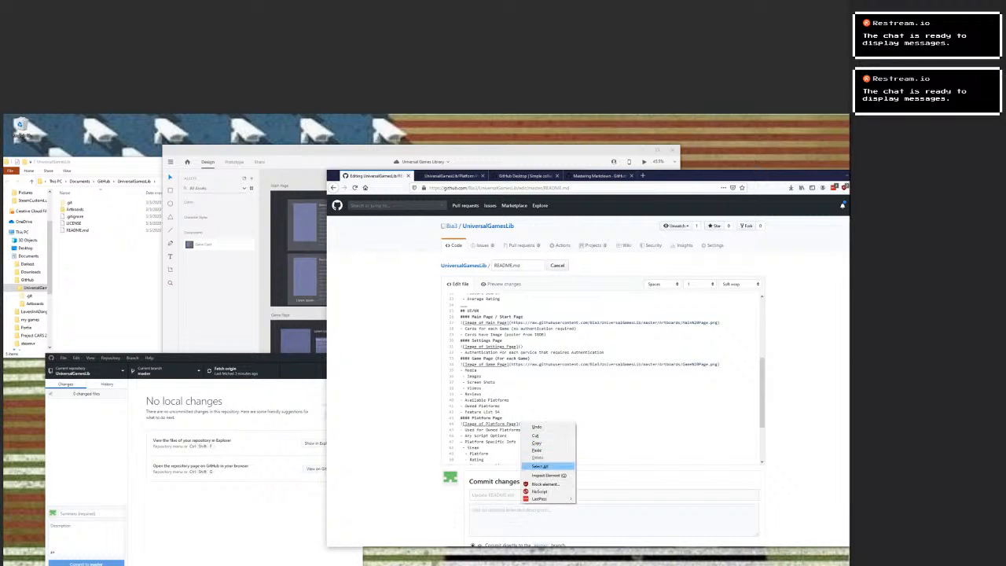
click(538, 450)
scroll(604, 379, up, 8)
scroll(603, 379, down, 4)
key(ctrl+z)
key(ctrl+y)
Copy the image location of Platform Page.png and paste it into the README's Platform Page image link.
click(447, 175)
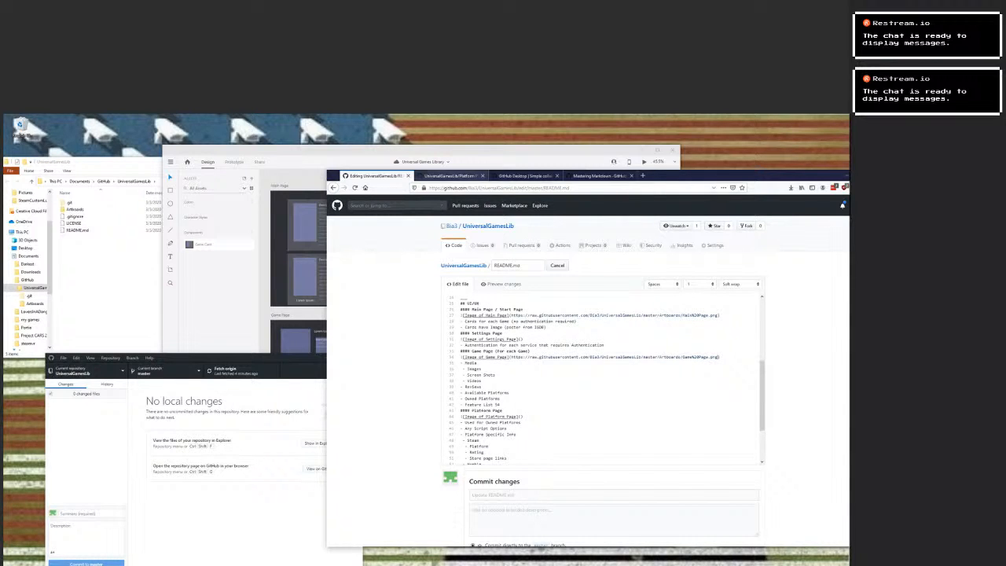
right_click(582, 364)
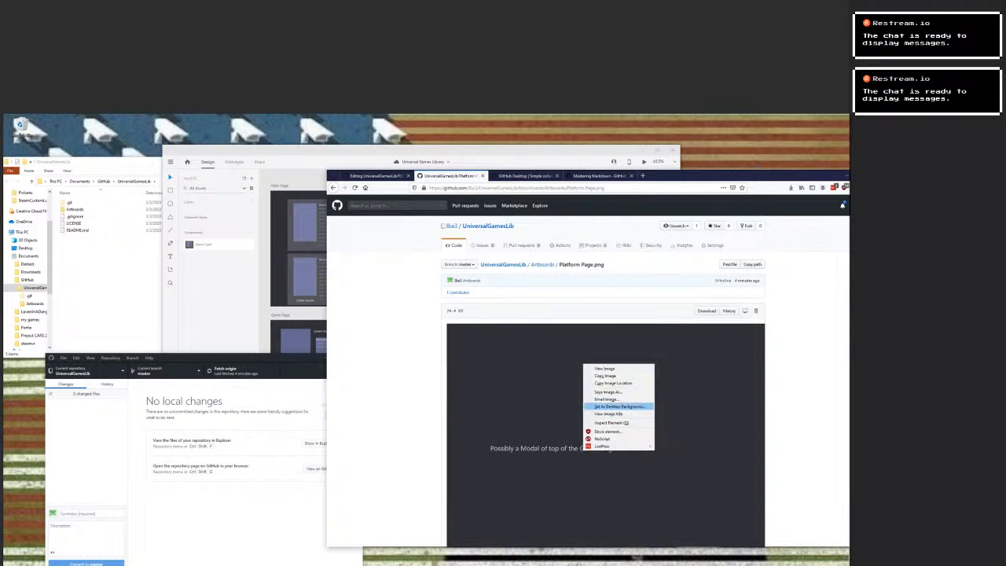
click(612, 382)
key(ctrl+shift+Tab)
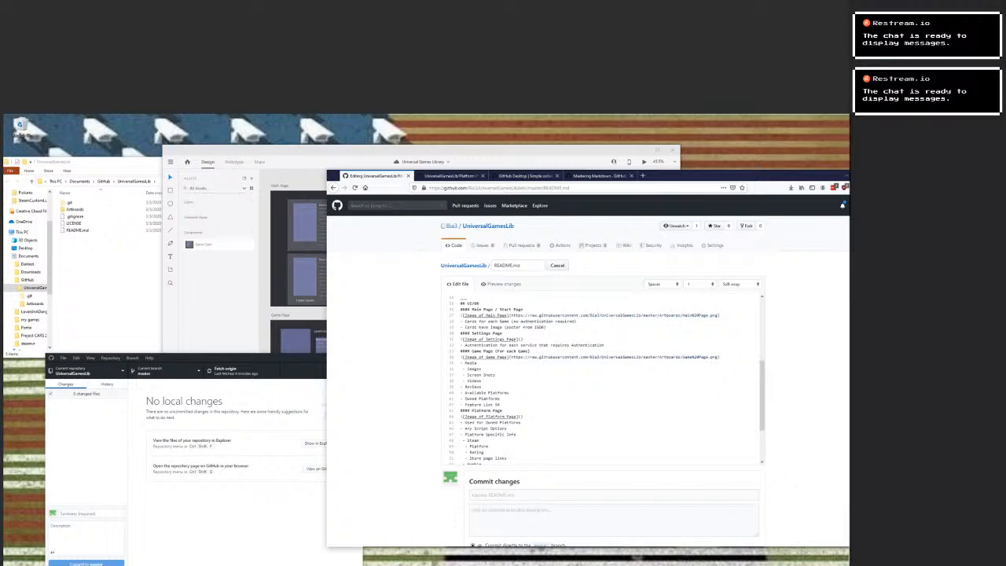
text(https://raw.githubusercontent.com/Bia3/UniversalGamesLib/master/Artboards/Platform%20Page.png)
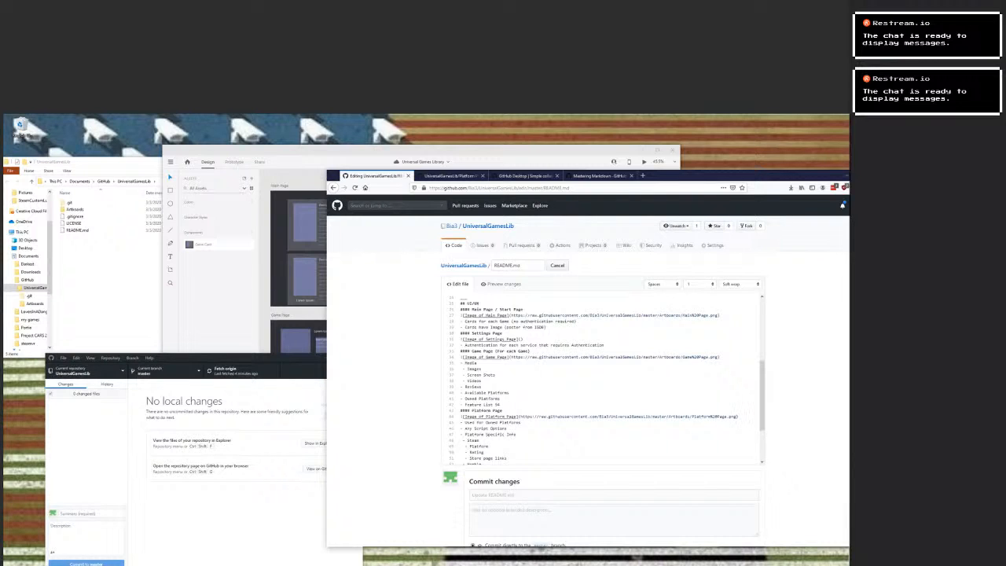
Paste the Platform Page.png address into the Settings Page image link and replace "Platform" with "Settings".
text(https://raw.githubusercontent.com/Bia3/UniversalGamesLib/master/Artboards/Platform%20Page.png)
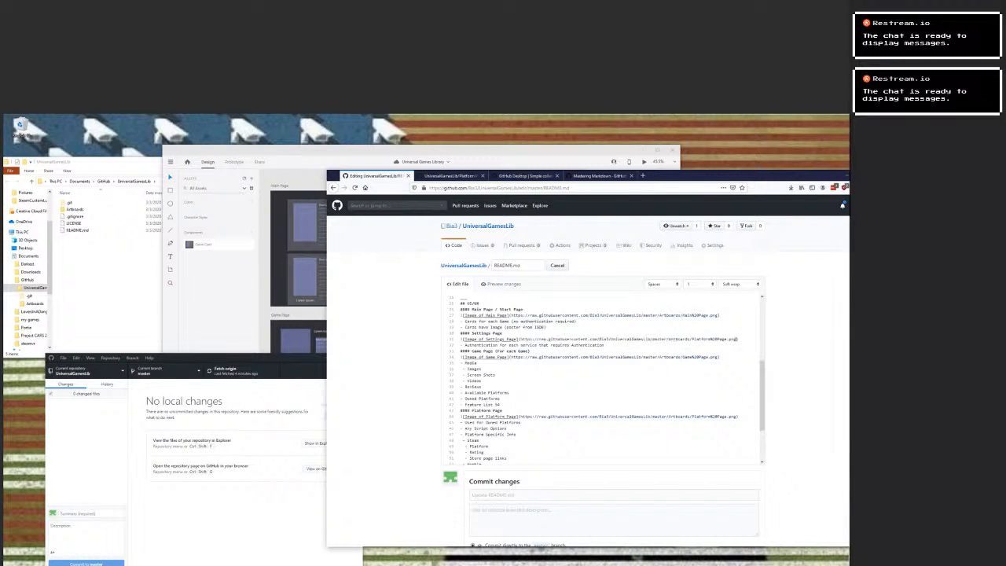
double_click(701, 339)
text(Settings)
Commit the README.md changes directly to the master branch with the extended description "Adding Artboards".
scroll(588, 354, down, 2)
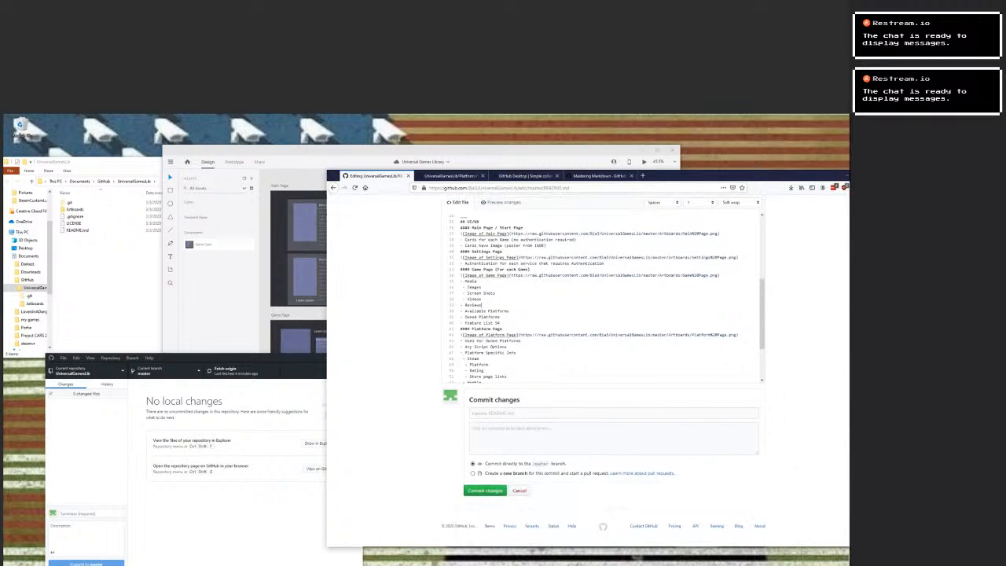
click(613, 412)
click(613, 438)
text(A)
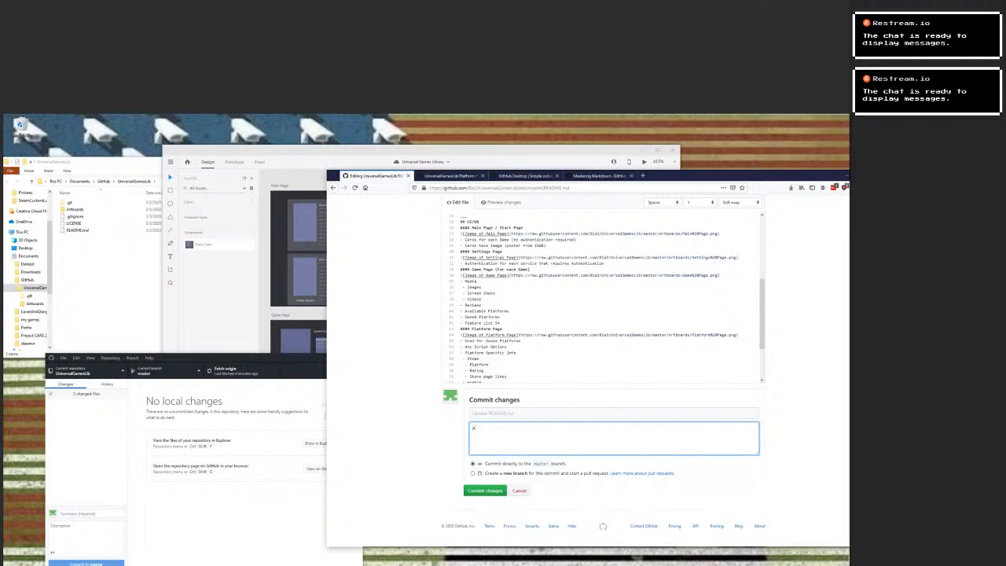
text(dding Artboards)
right_click(492, 428)
click(512, 431)
click(503, 488)
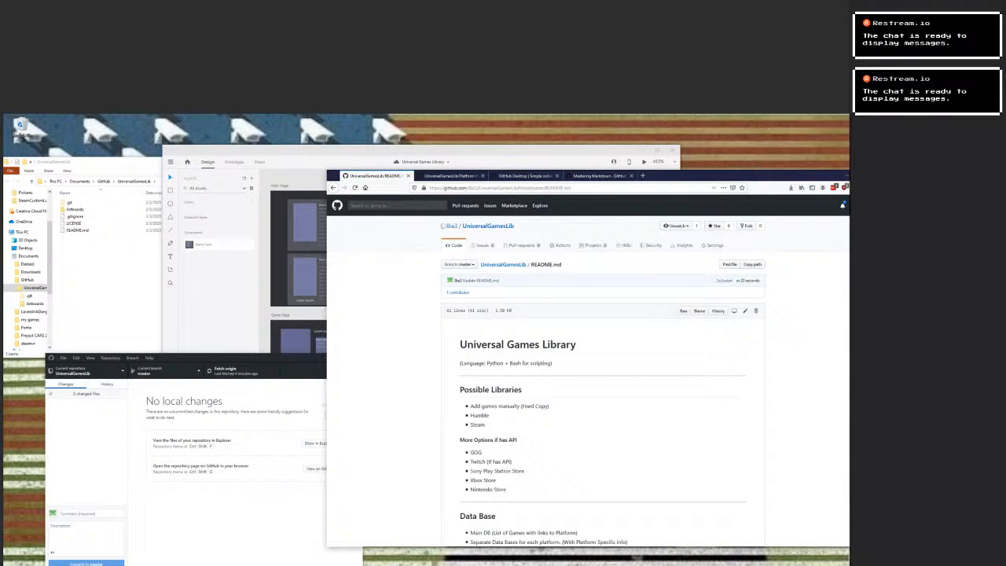
Examine the rendered README's UI/UX section to check that every page's artboard image loads.
drag(528, 172, 491, 176)
scroll(566, 346, down, 10)
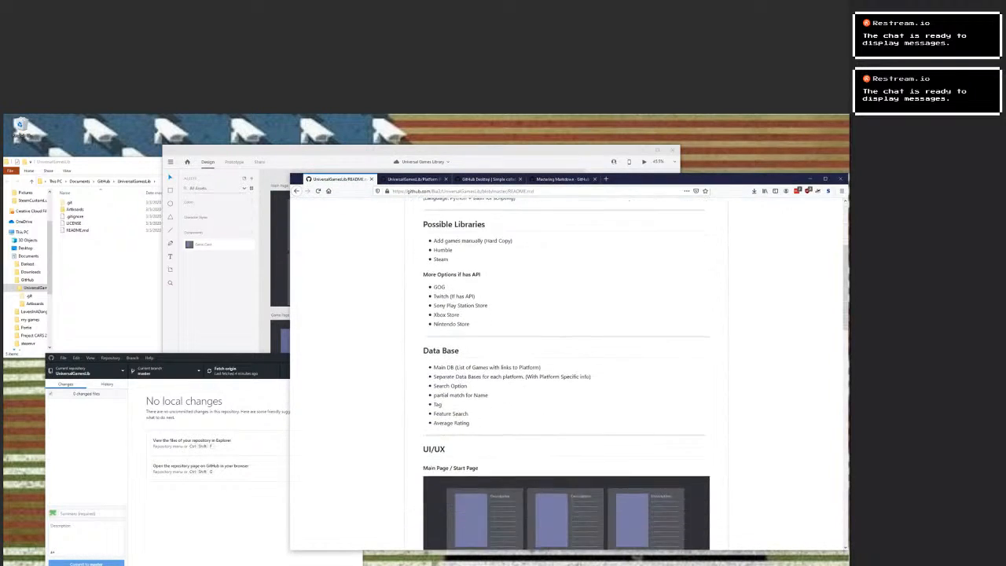
scroll(566, 373, down, 10)
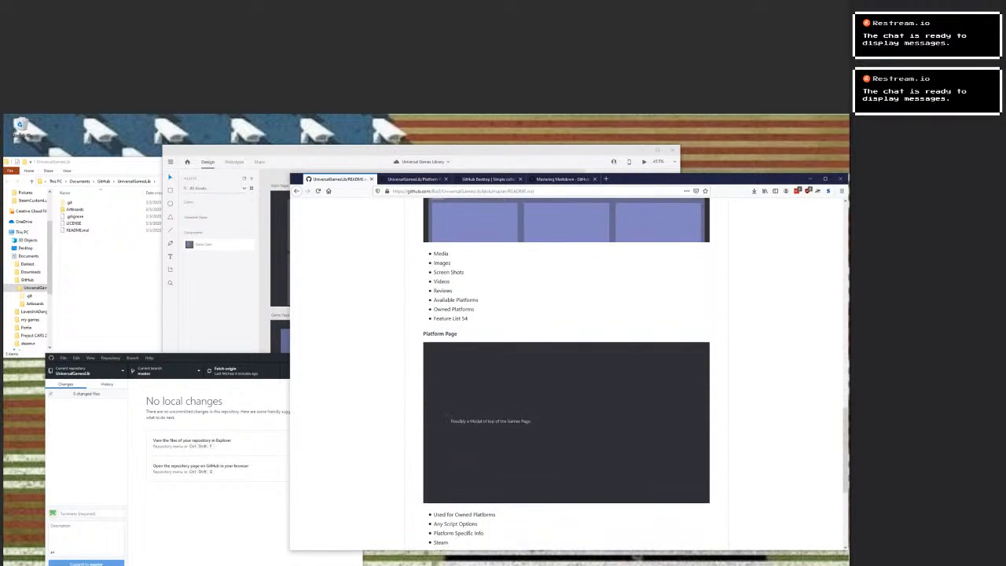
scroll(565, 373, down, 3)
scroll(566, 373, up, 10)
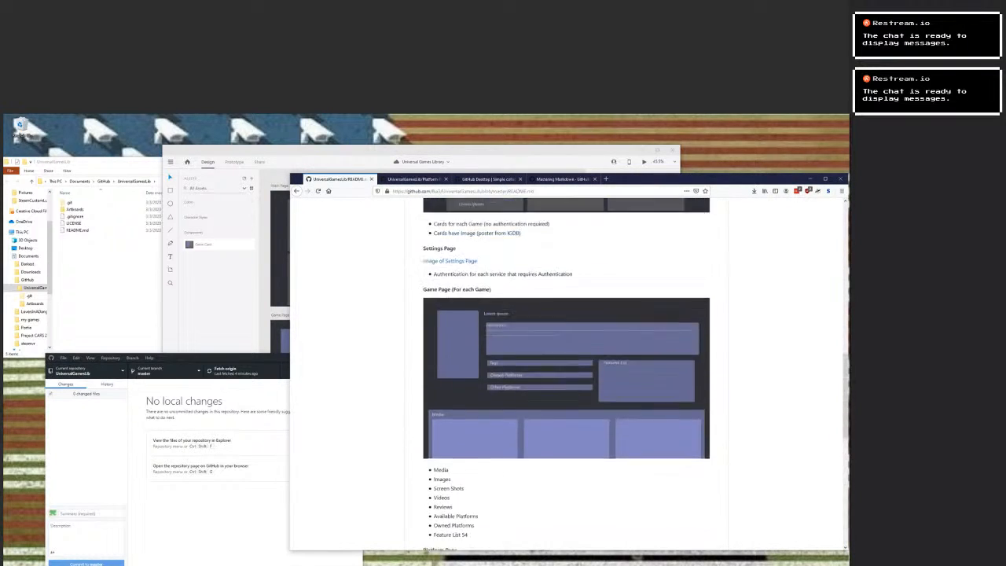
scroll(566, 373, up, 6)
scroll(565, 374, down, 5)
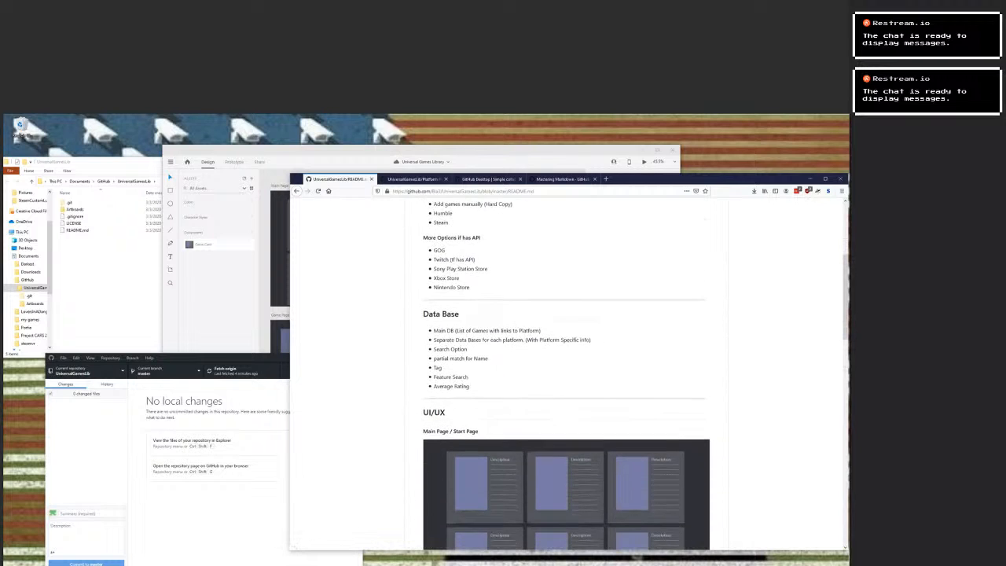
scroll(451, 413, down, 3)
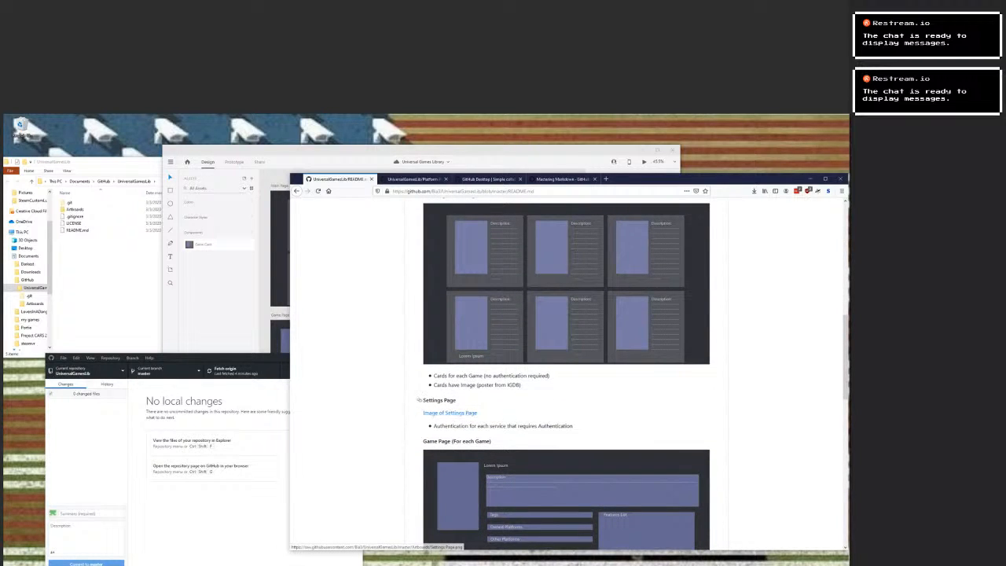
scroll(452, 412, down, 3)
scroll(566, 373, up, 12)
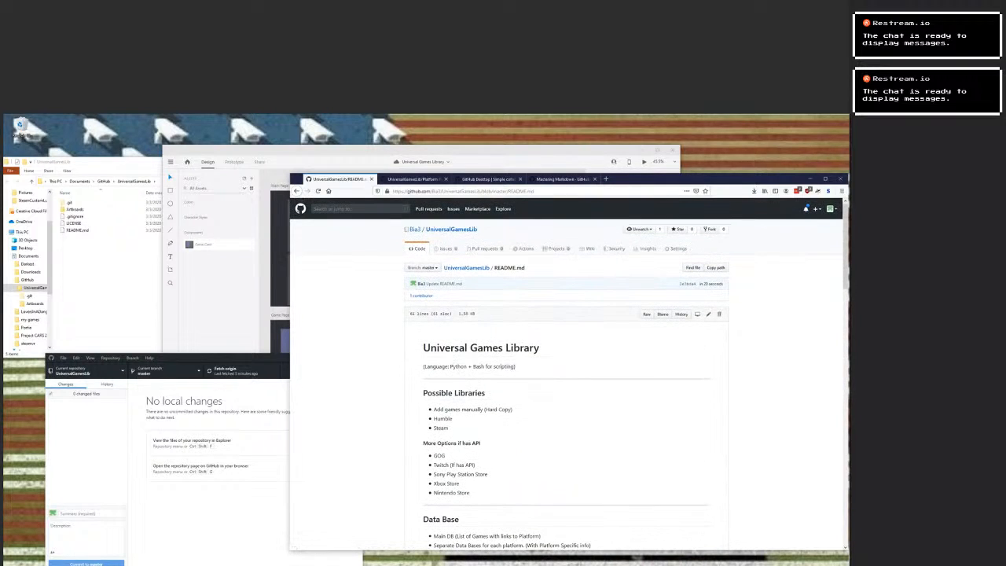
Reopen README.md for editing and list the repository's Artboards folder to check the settings image's file name.
click(707, 315)
click(414, 179)
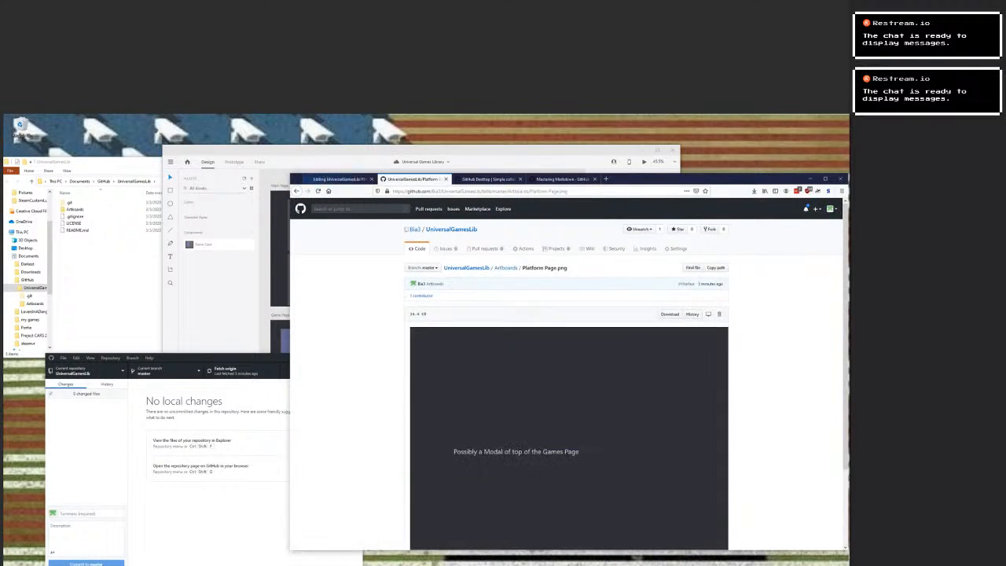
click(505, 268)
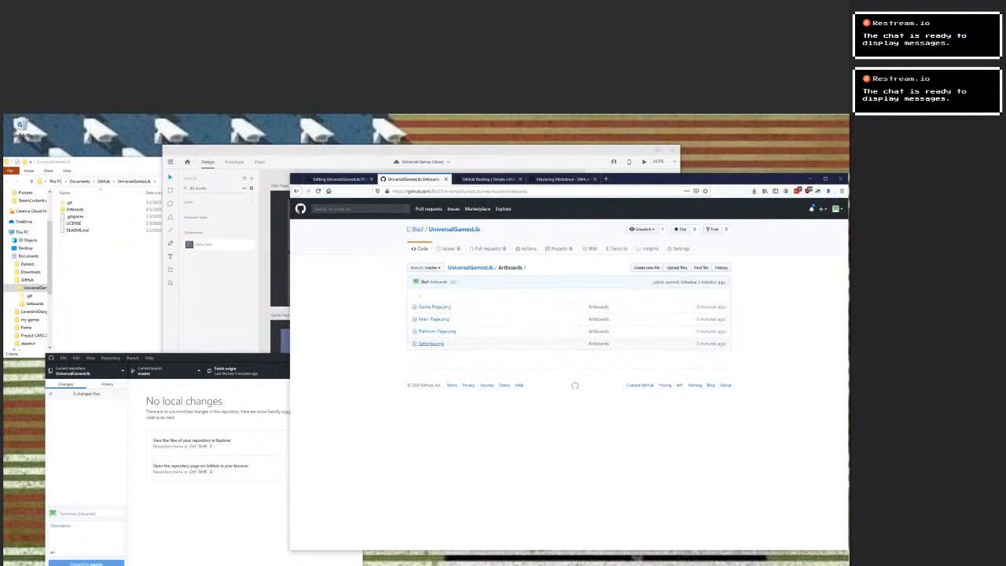
Remove "%20Page" from the Settings Page image address so it ends in Settings.png, and commit the README.md change.
scroll(562, 381, down, 3)
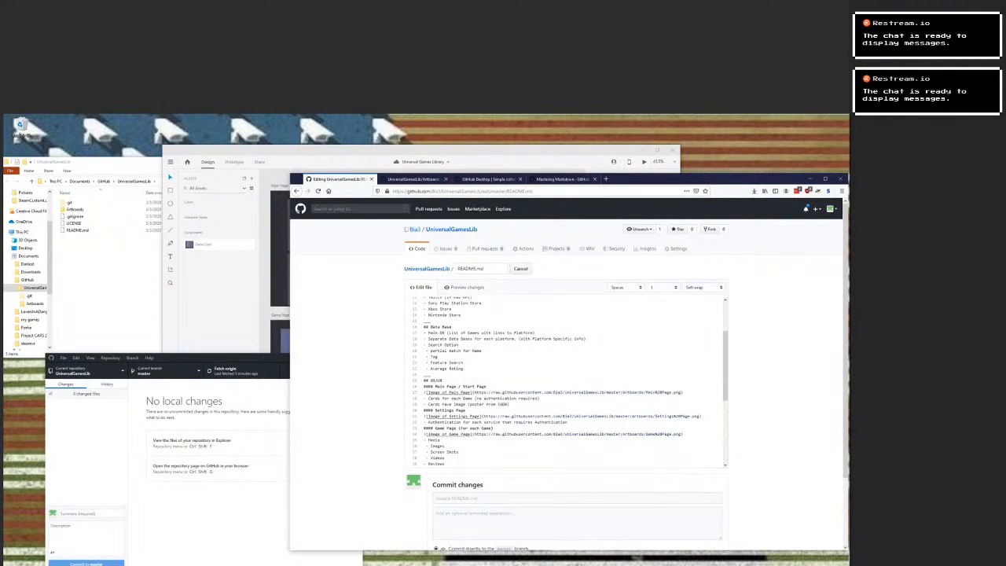
double_click(682, 417)
key(BackSpace)
key(BackSpace)
scroll(565, 377, down, 5)
click(448, 493)
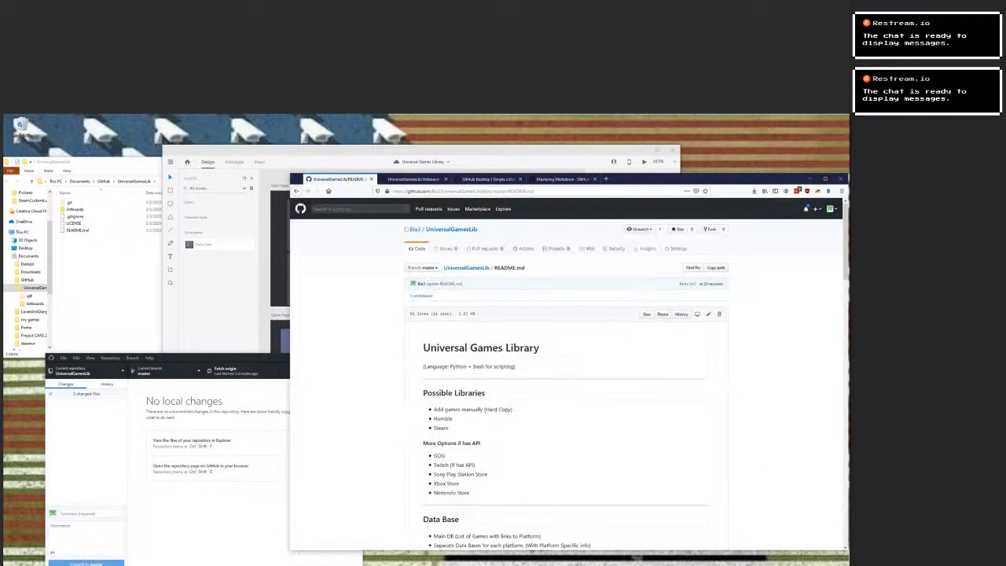
Review the committed README, checking the Settings Page image among the other artboard images.
scroll(566, 369, down, 10)
scroll(566, 373, down, 4)
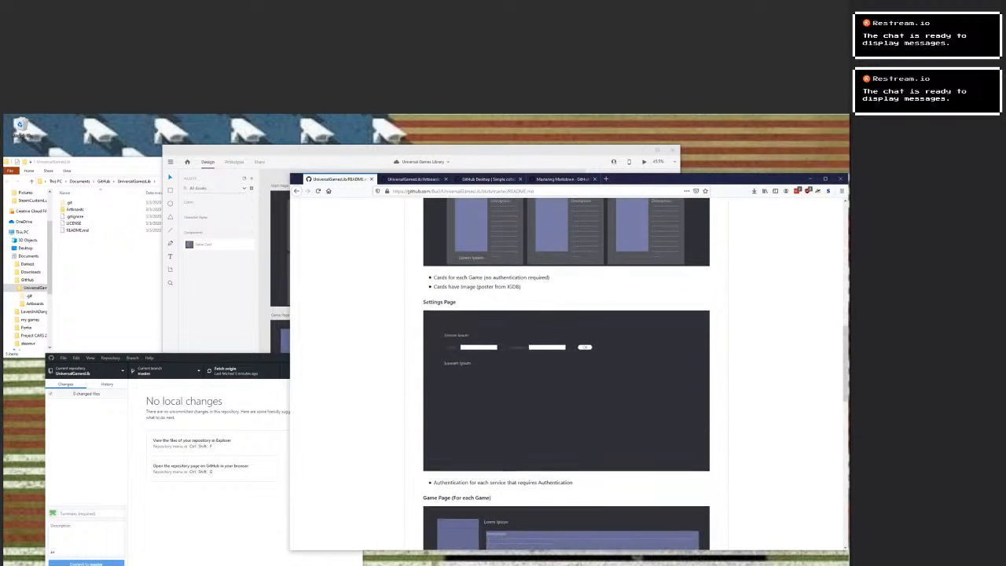
scroll(565, 373, down, 15)
scroll(565, 373, up, 20)
scroll(566, 373, up, 1)
scroll(566, 373, down, 15)
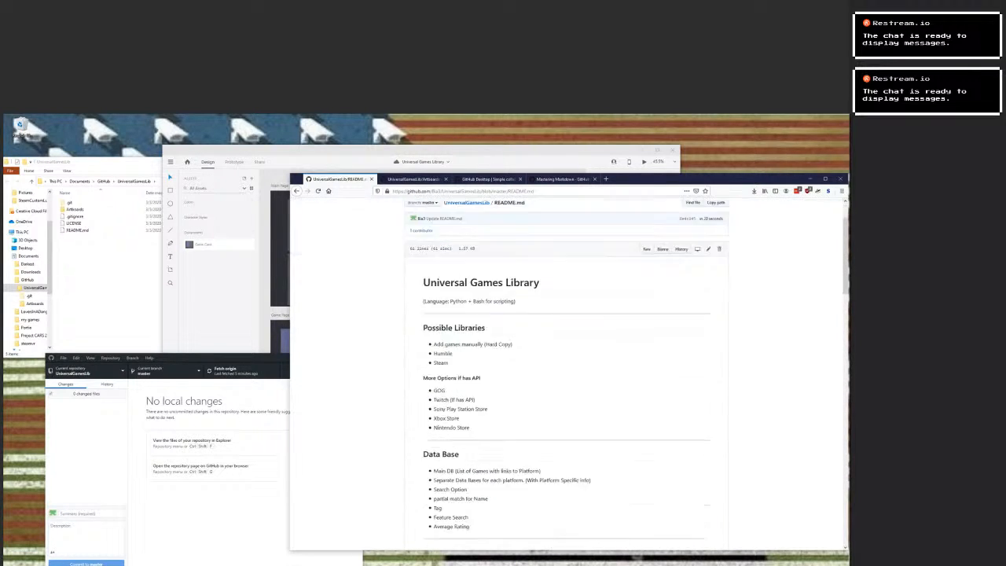
scroll(566, 373, down, 1)
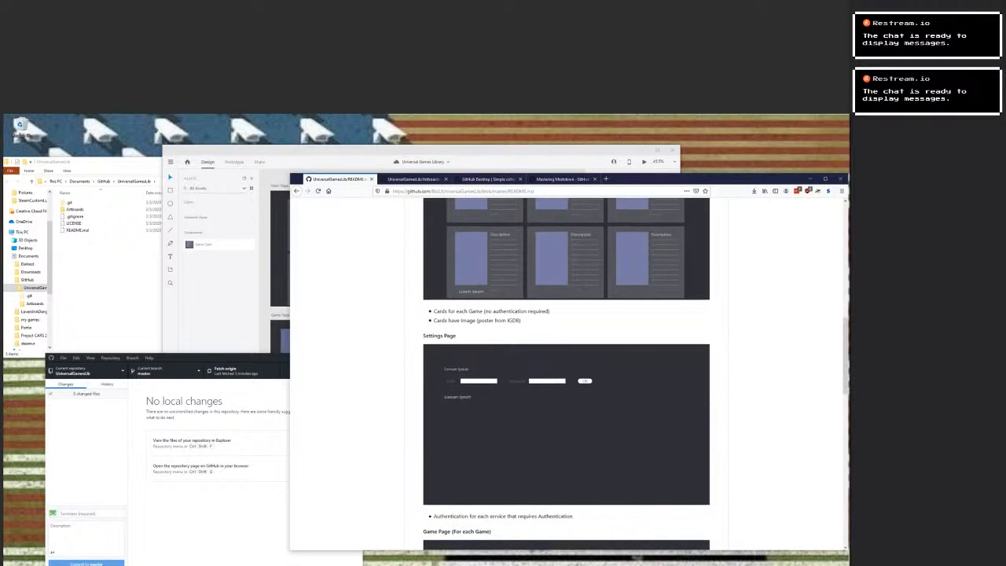
Compare the Adobe XD artboards with the README's Game Page and Platform Page images and feature lists.
key(alt+Tab)
scroll(428, 315, down, 1)
scroll(428, 314, up, 1)
scroll(428, 314, right, 5)
drag(408, 330, 488, 283)
key(alt+Tab)
scroll(565, 373, up, 8)
scroll(566, 374, down, 8)
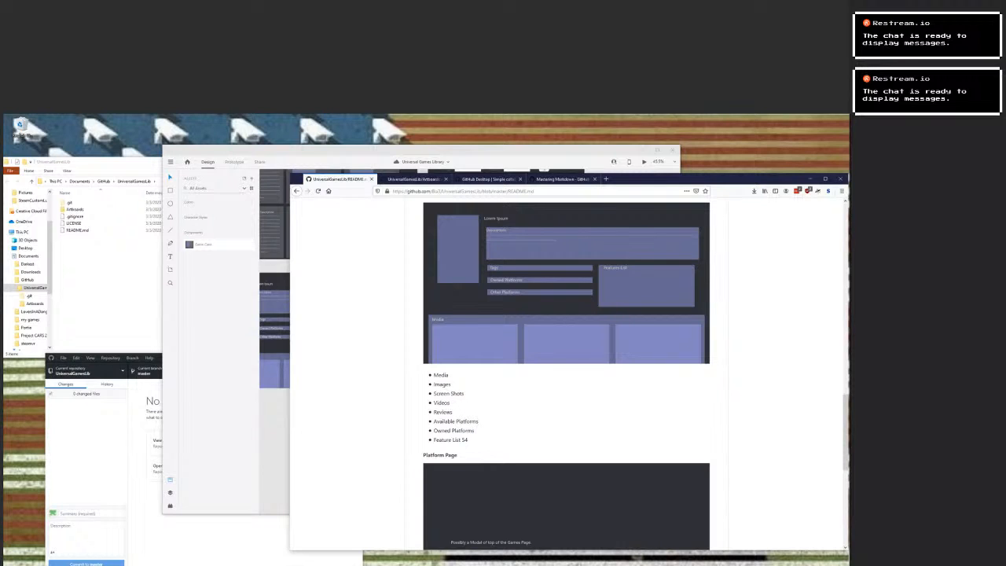
scroll(565, 373, down, 3)
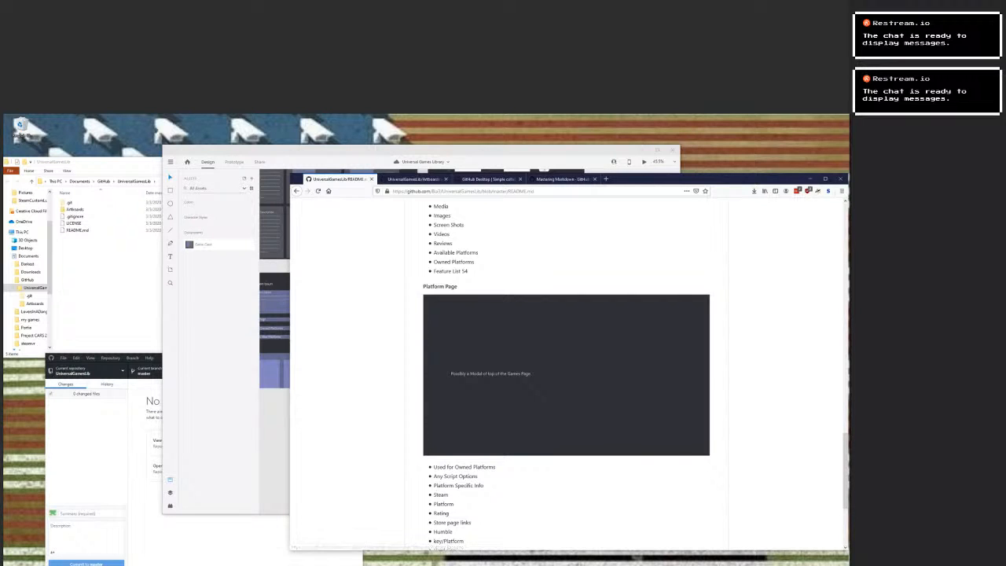
Switch to Adobe XD and draw a rectangle about 1366 wide and 265 high across the top of the Platform Page artboard.
click(272, 378)
drag(487, 345, 366, 359)
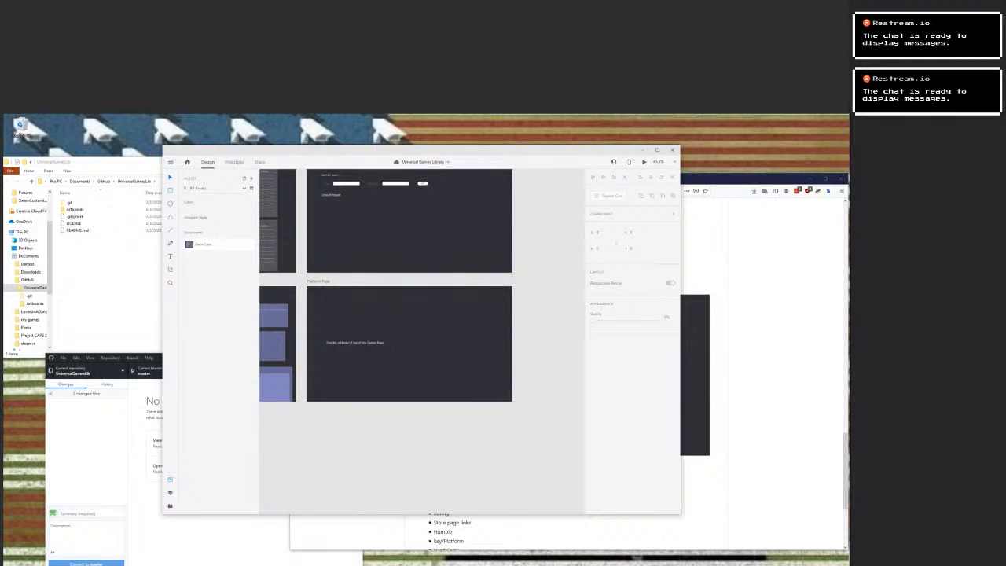
key(r)
drag(306, 286, 512, 325)
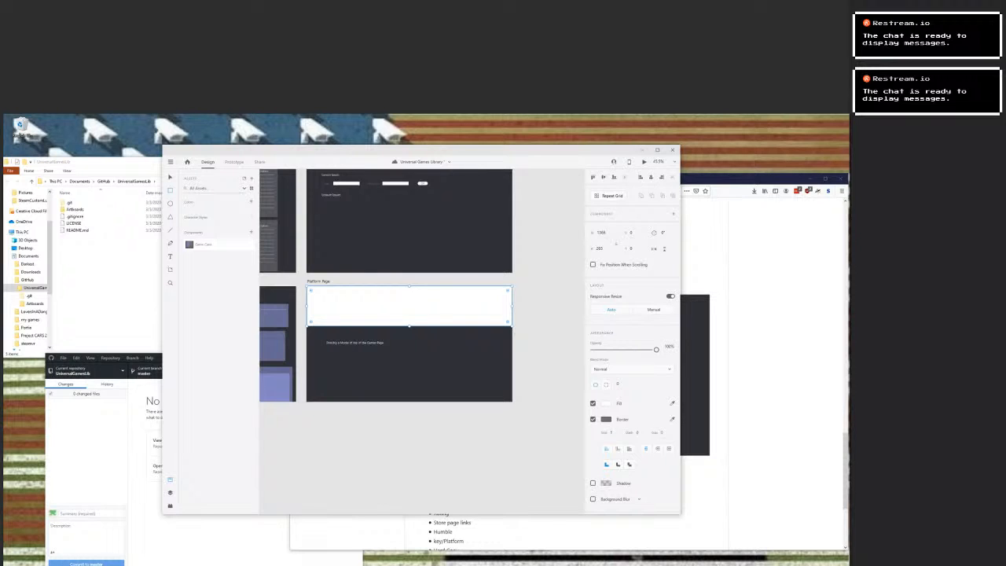
Save the document and add a short text label inside the white rectangle at the top of the Platform Page artboard.
key(ctrl+s)
key(t)
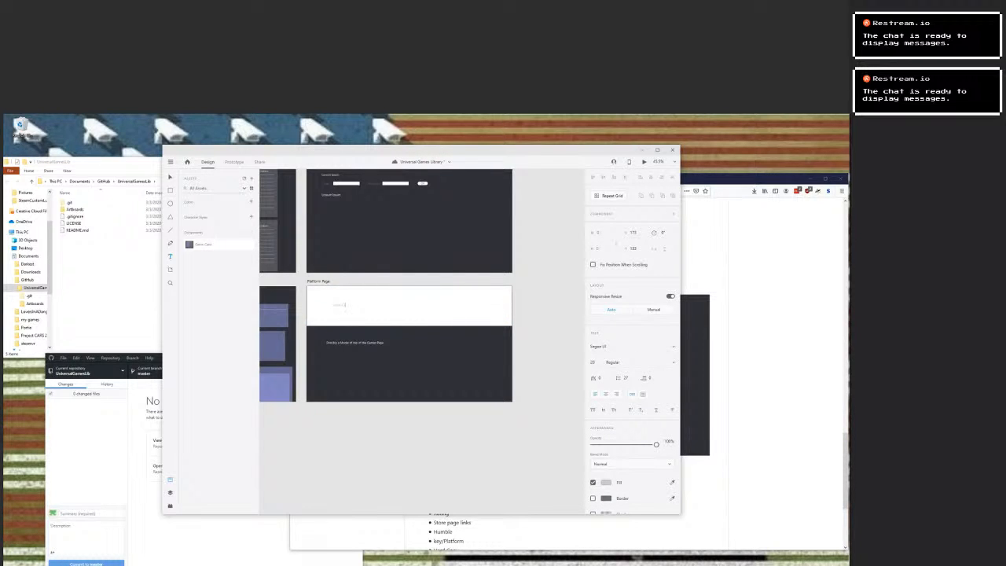
click(605, 482)
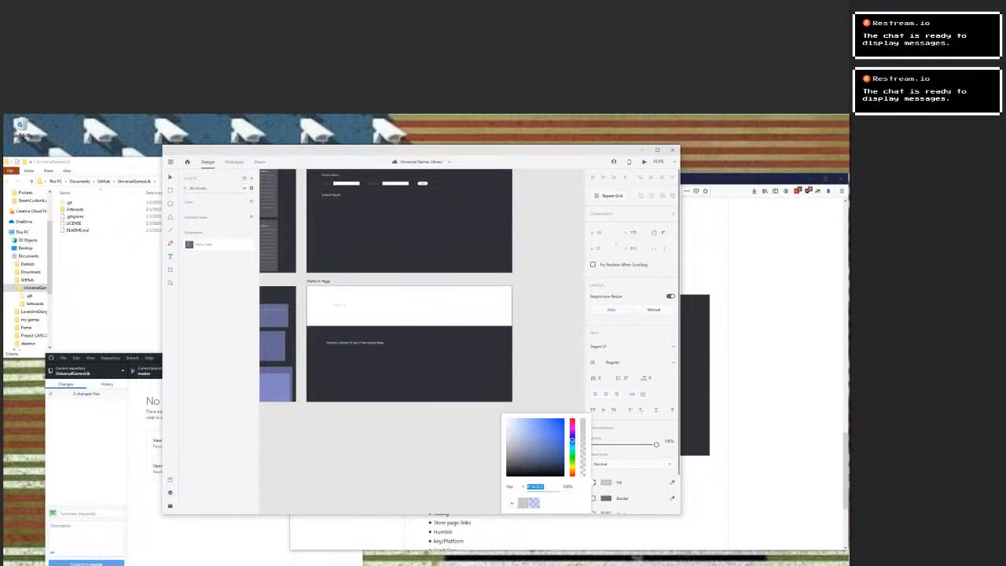
key(Escape)
key(Escape)
key(ctrl+z)
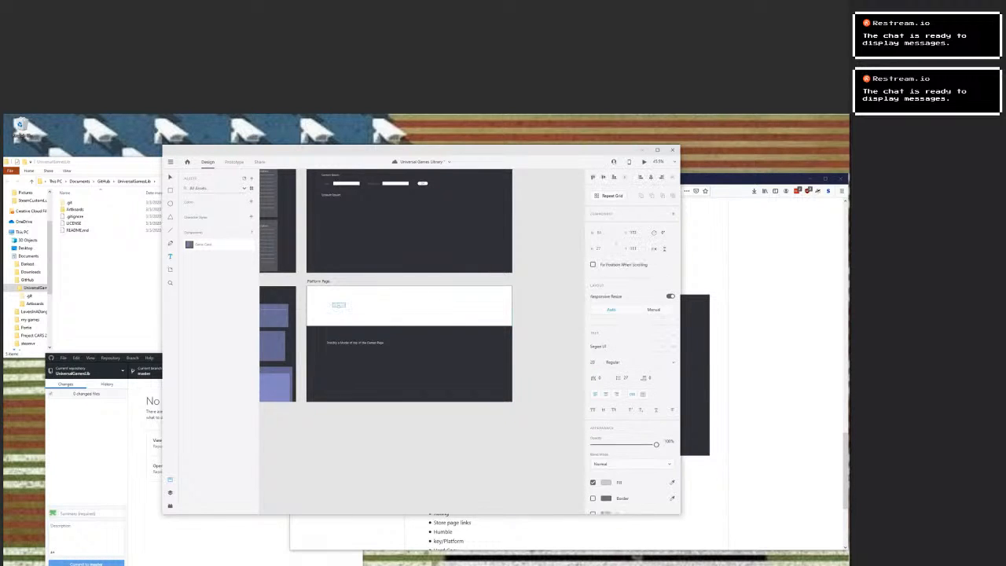
Fill the rectangle across the top of the Platform Page artboard with the saved translucent purple swatch.
click(393, 306)
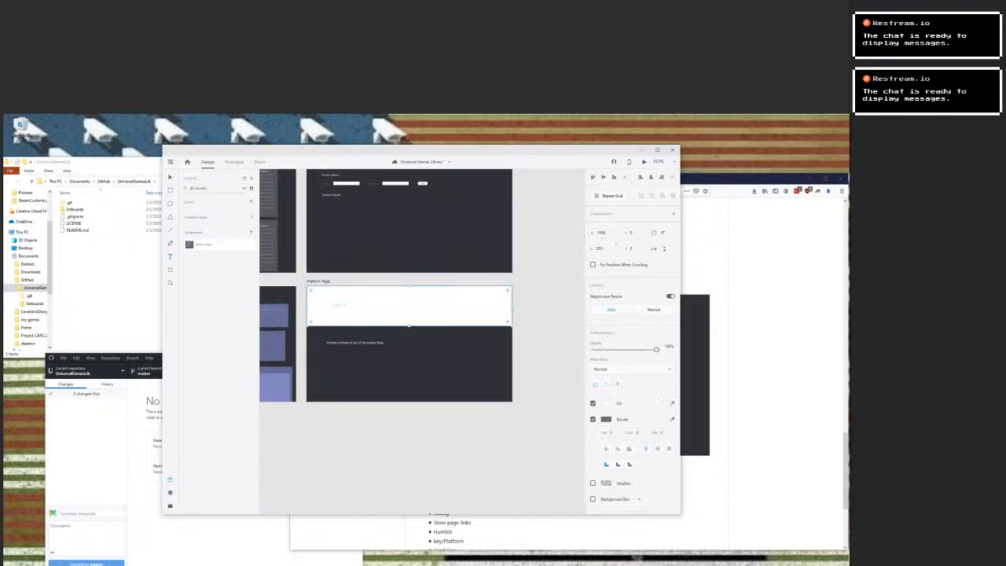
click(605, 403)
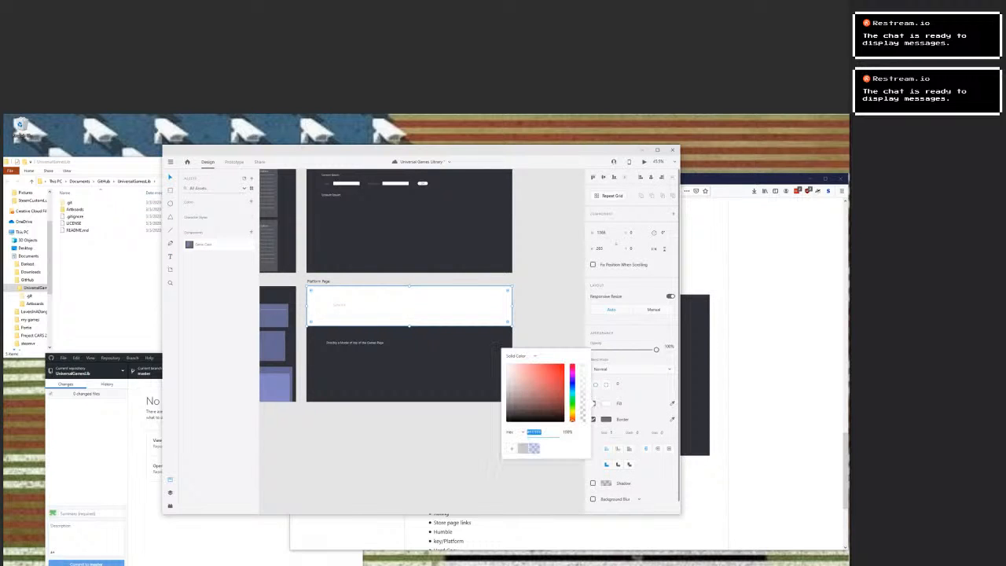
click(534, 448)
click(475, 455)
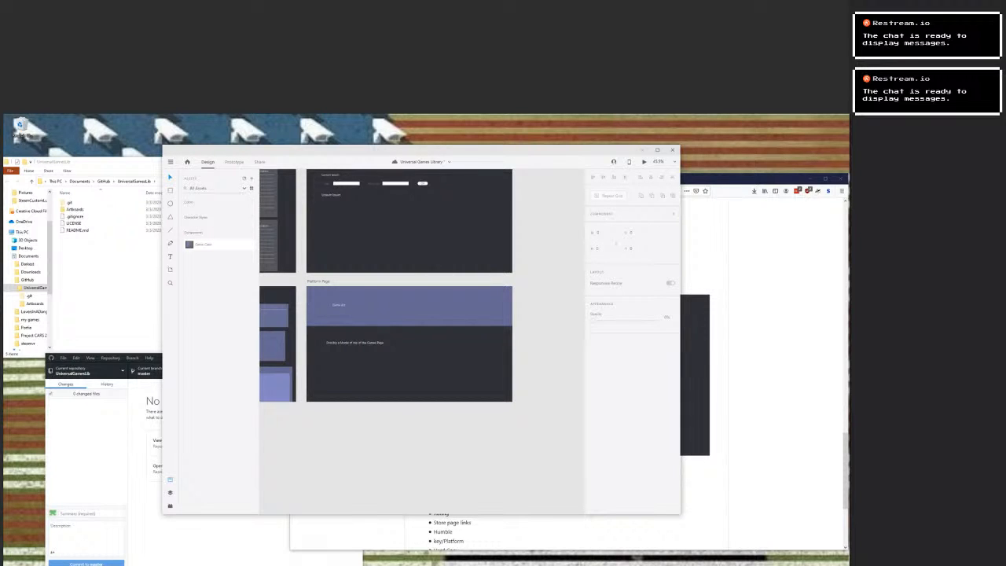
Export all artboards as PNG for Design into the repository's Artboards folder, replacing the existing files.
click(169, 161)
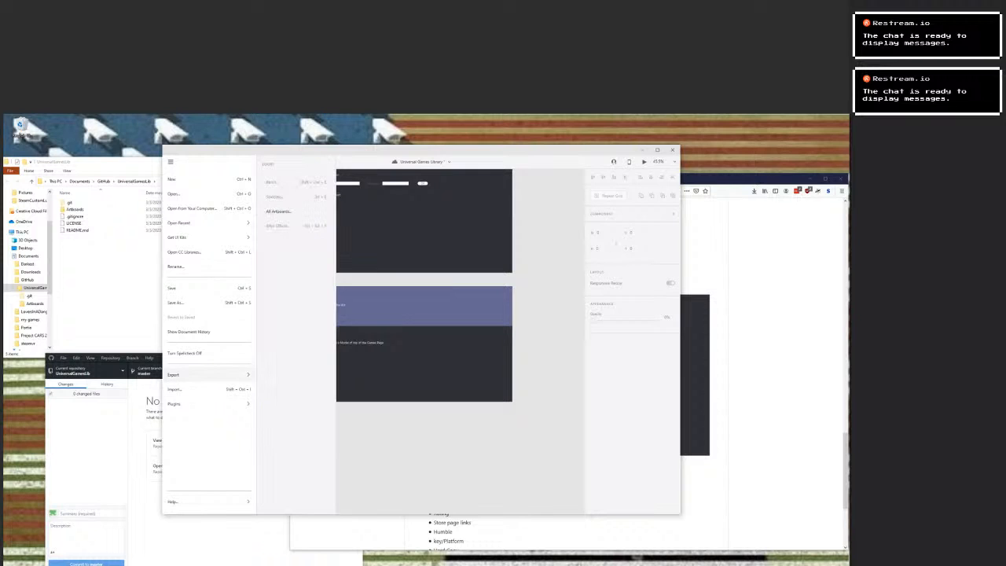
click(278, 211)
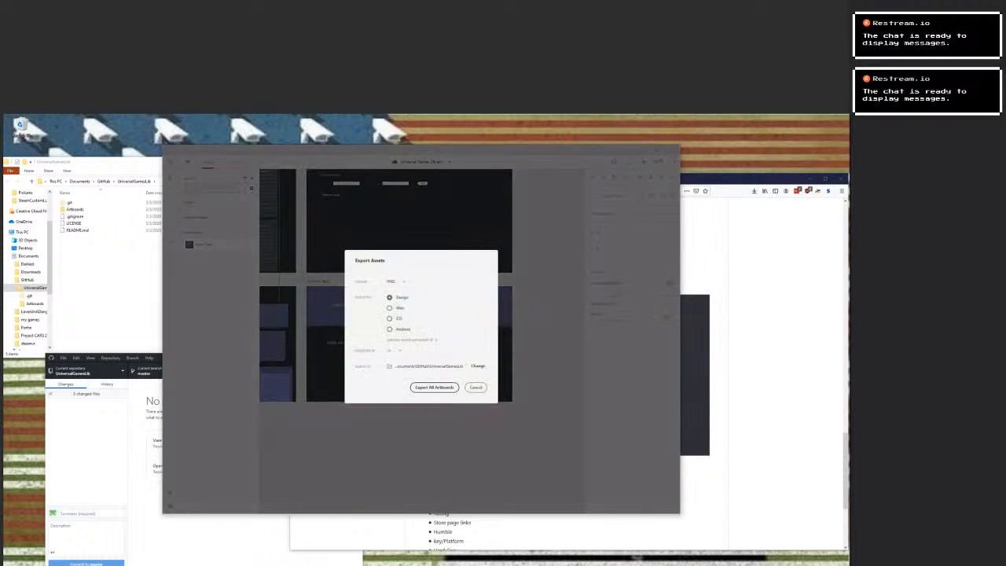
click(478, 366)
click(239, 199)
double_click(239, 200)
click(421, 311)
click(433, 386)
click(448, 352)
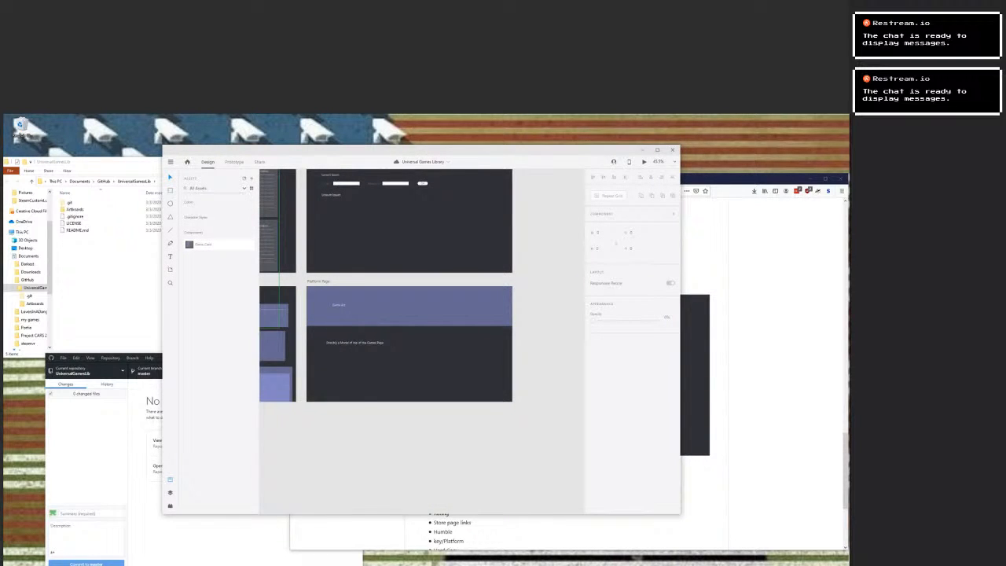
Switch to GitHub Desktop and commit the changed Platform Page.png to master with the description "Updated Platform Art board".
click(95, 456)
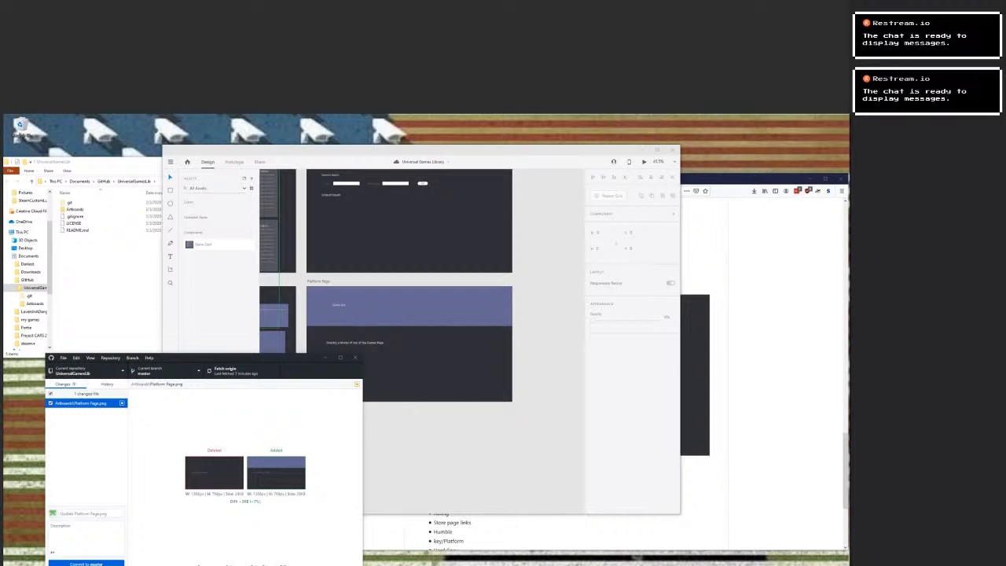
click(85, 536)
text(Updated)
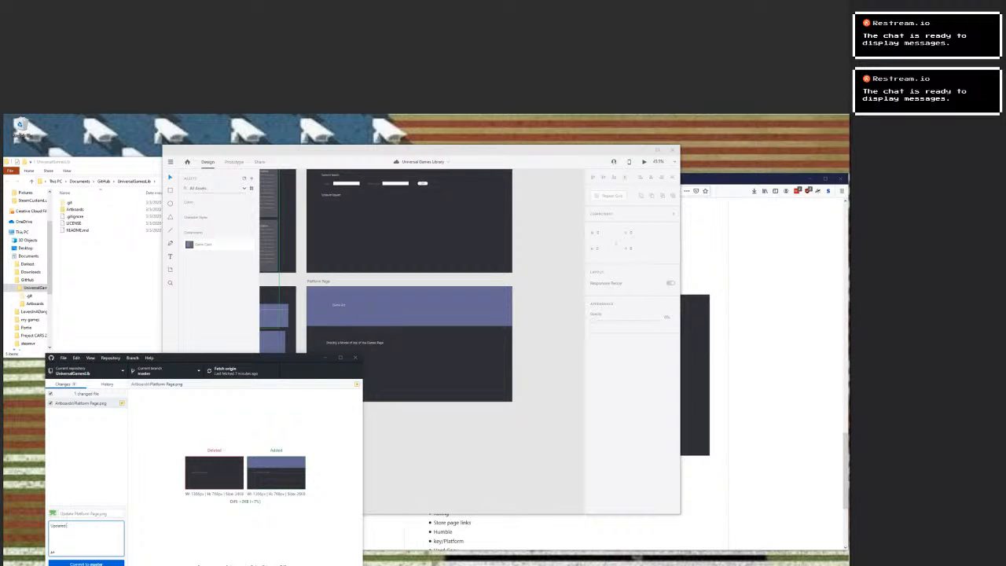
text(Platform Artboard)
click(86, 562)
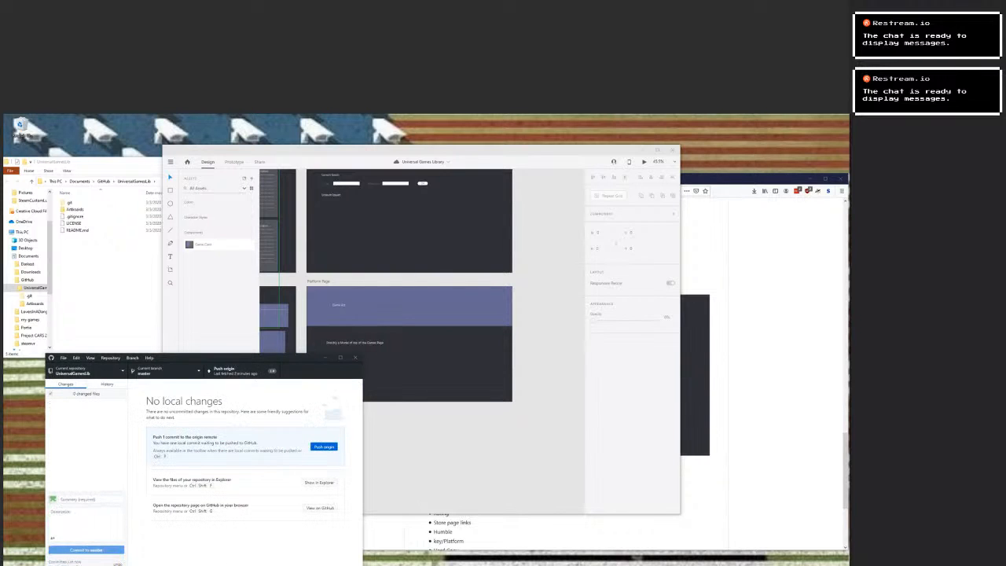
Synchronise the master branch with origin by fetching and pulling the newer remote commits and pushing the local ones.
click(324, 446)
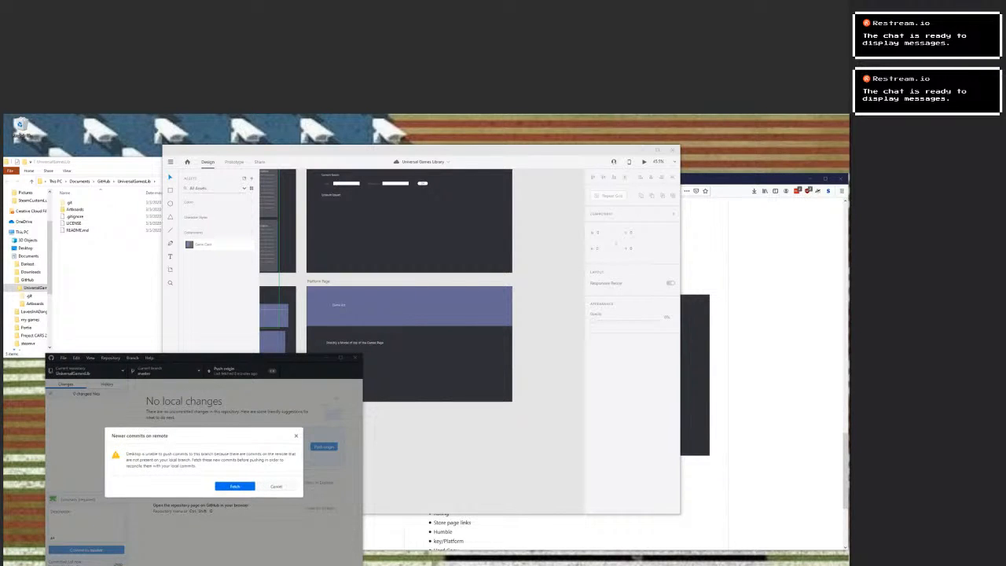
click(235, 487)
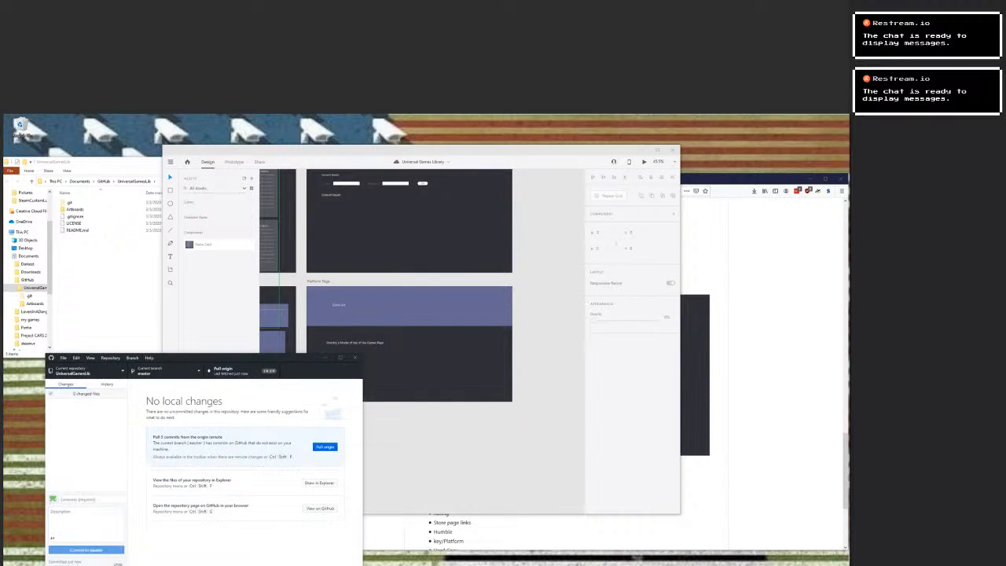
click(325, 446)
click(324, 446)
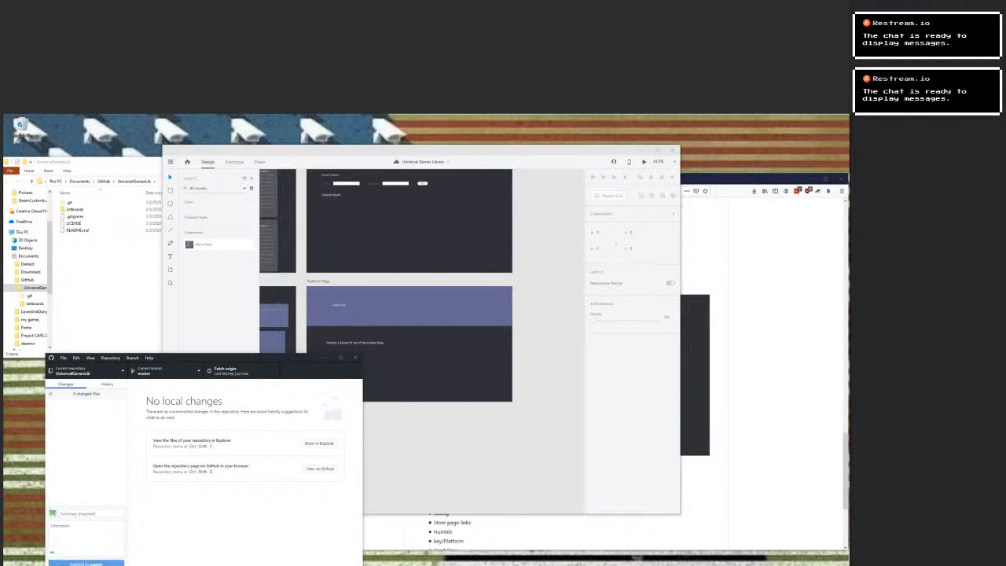
Switch to the browser and reload README.md on GitHub to check its Platform Page image.
click(759, 353)
double_click(443, 271)
click(318, 191)
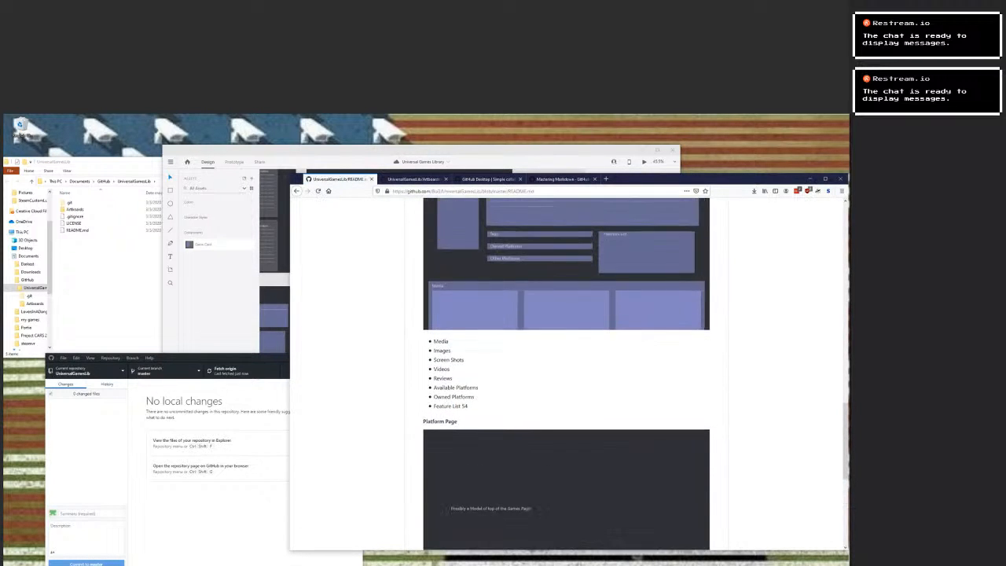
scroll(569, 373, up, 15)
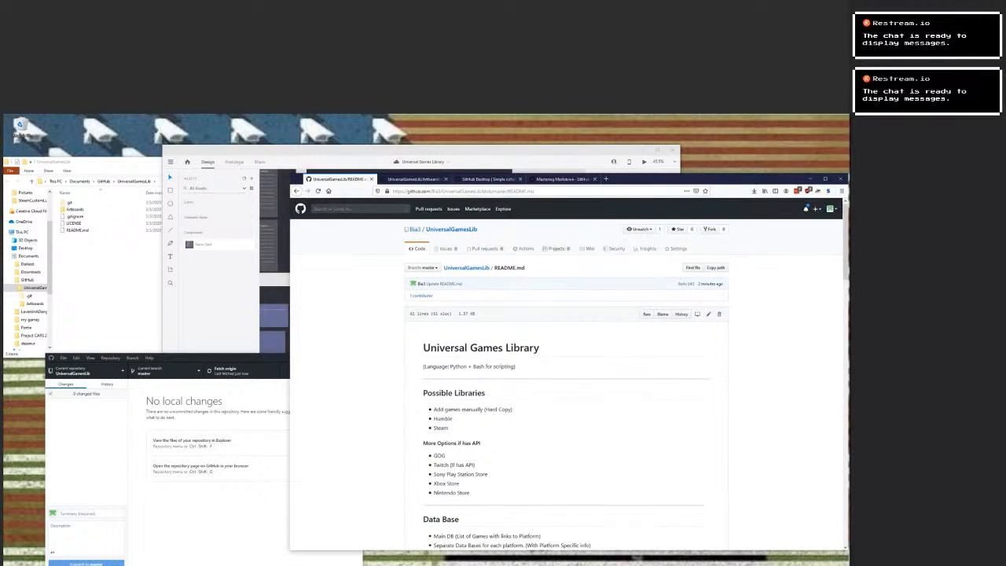
Open Platform Page.png from the local Artboards folder in the image viewer to check it, and close the viewer.
key(alt+Tab)
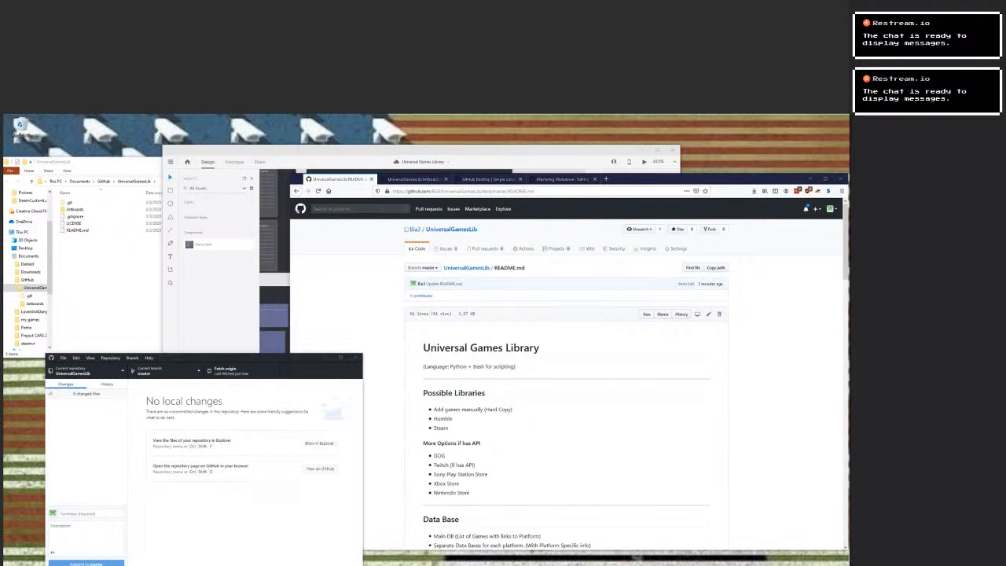
click(110, 267)
double_click(76, 210)
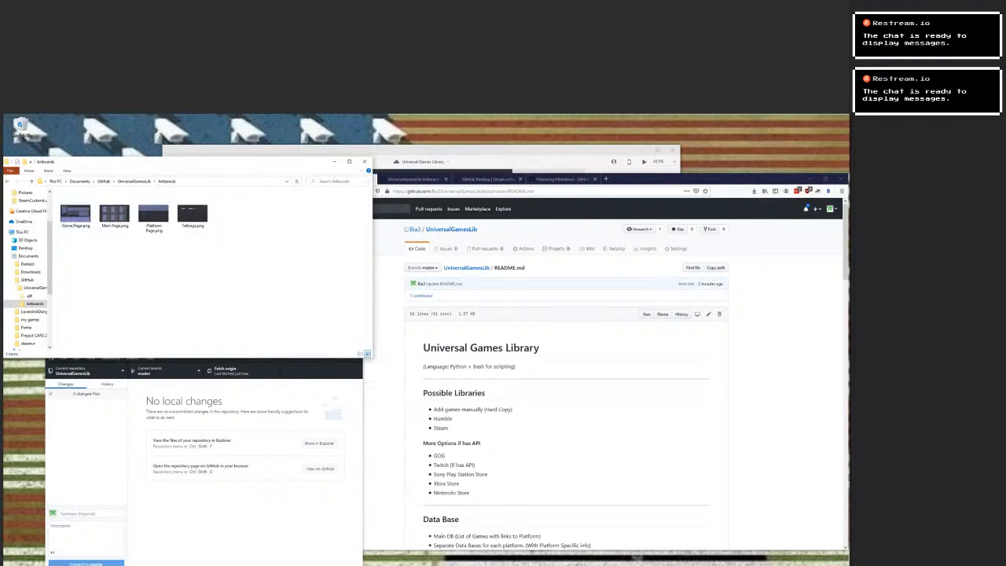
double_click(154, 216)
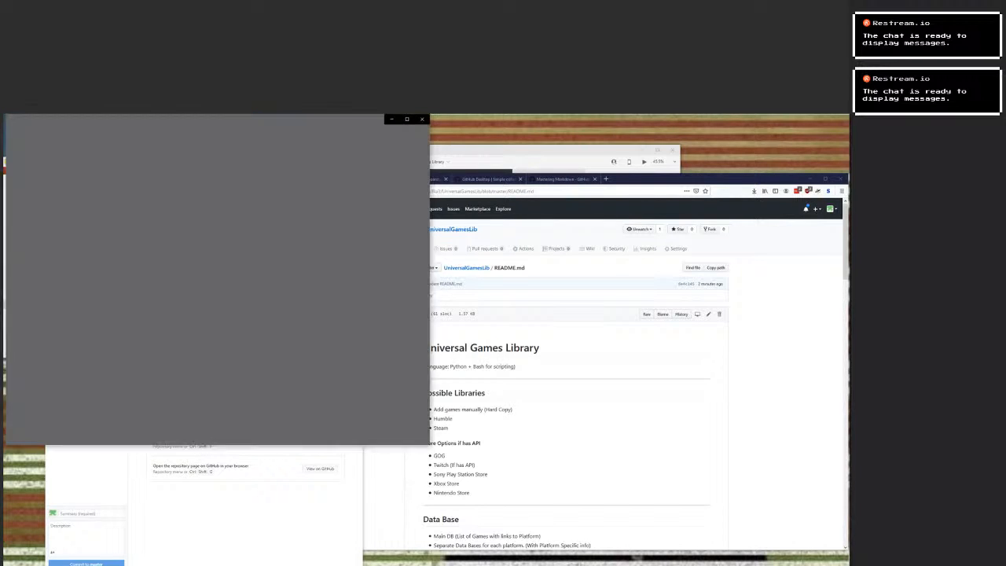
click(422, 119)
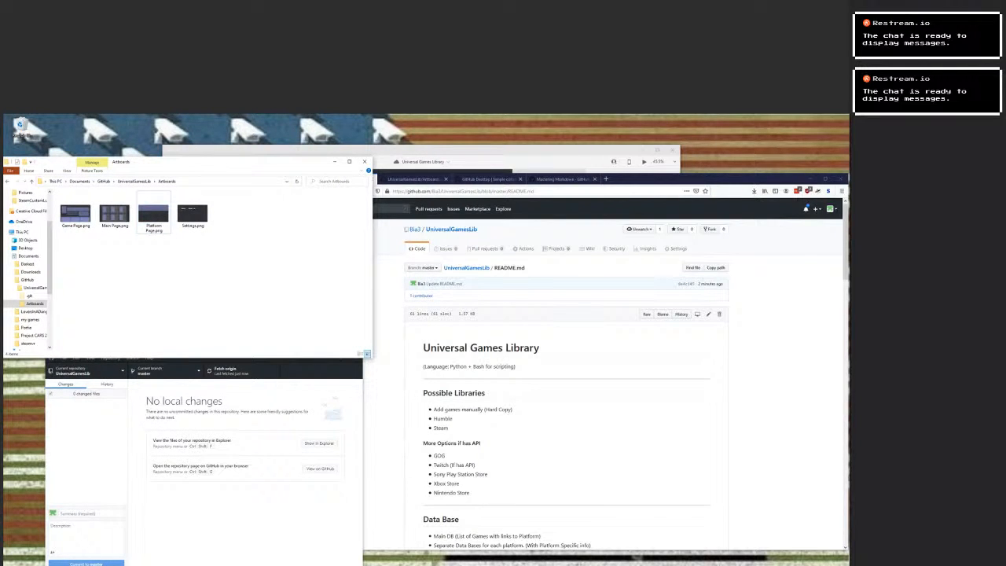
Go to the UniversalGamesLib repository's main page on GitHub and review the artboard images in its README.
click(518, 268)
click(466, 267)
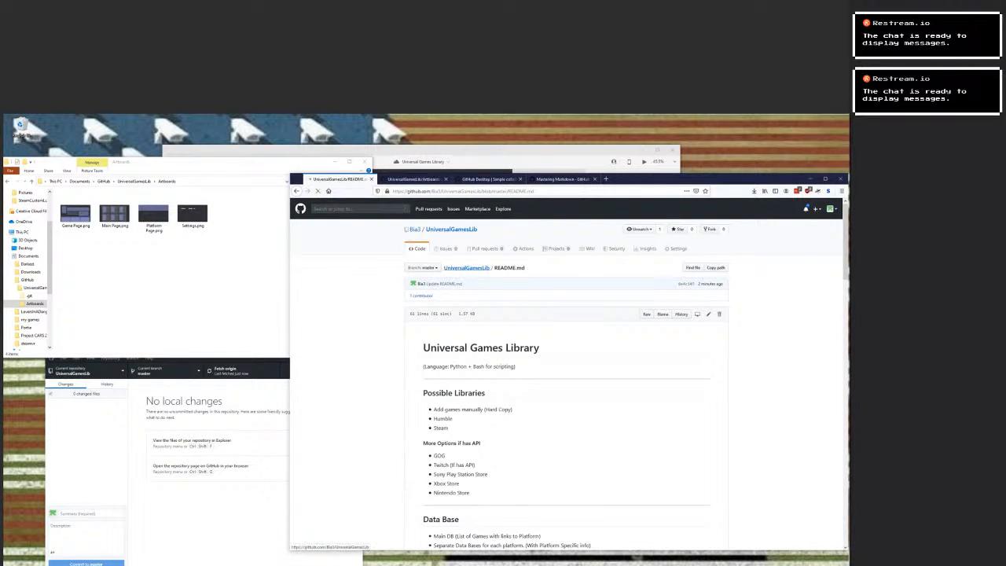
scroll(565, 377, down, 10)
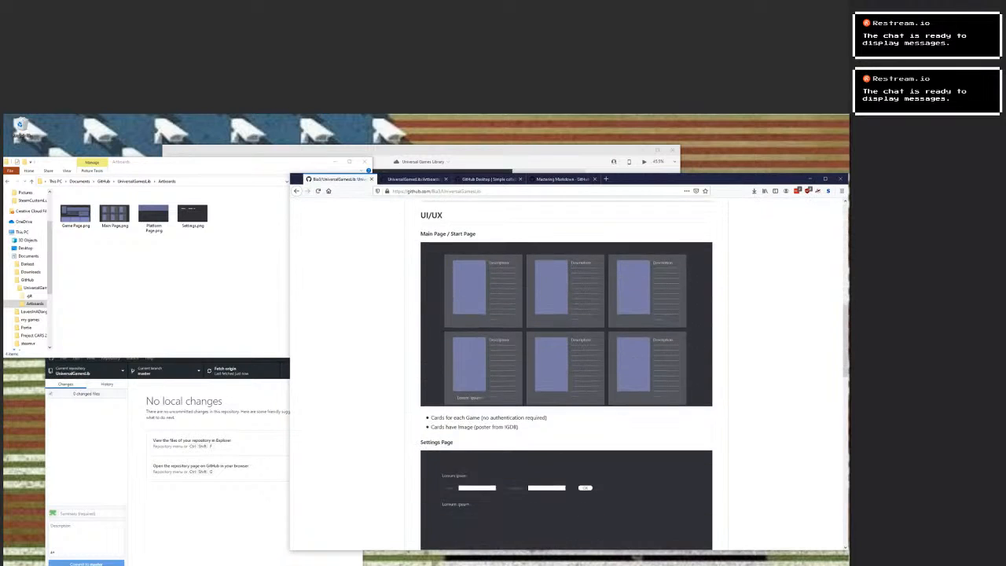
scroll(565, 377, down, 5)
scroll(565, 377, up, 15)
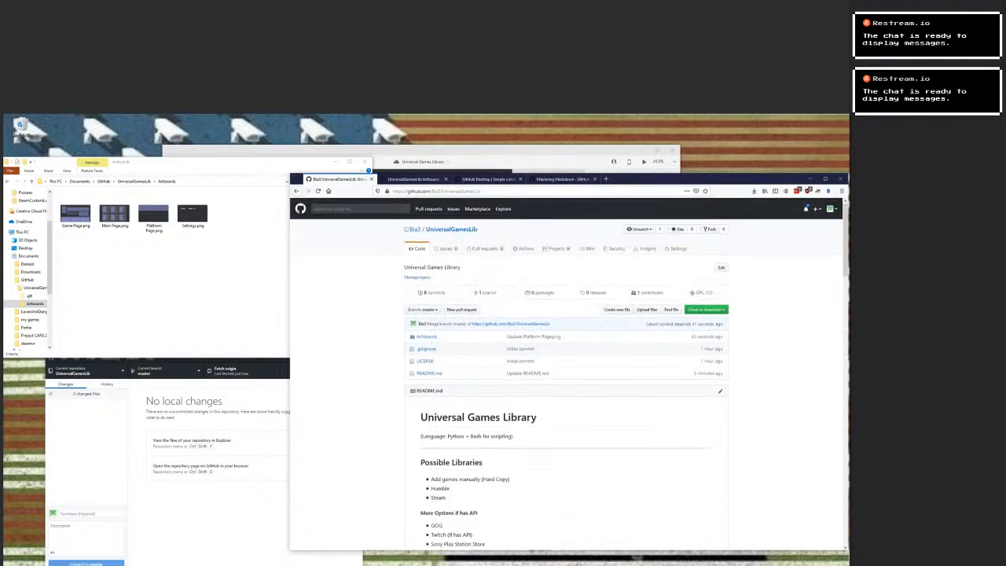
Inspect Main Page.png, Settings.png and Platform Page.png in the GitHub Artboards folder, viewing the whole Platform Page image.
click(425, 336)
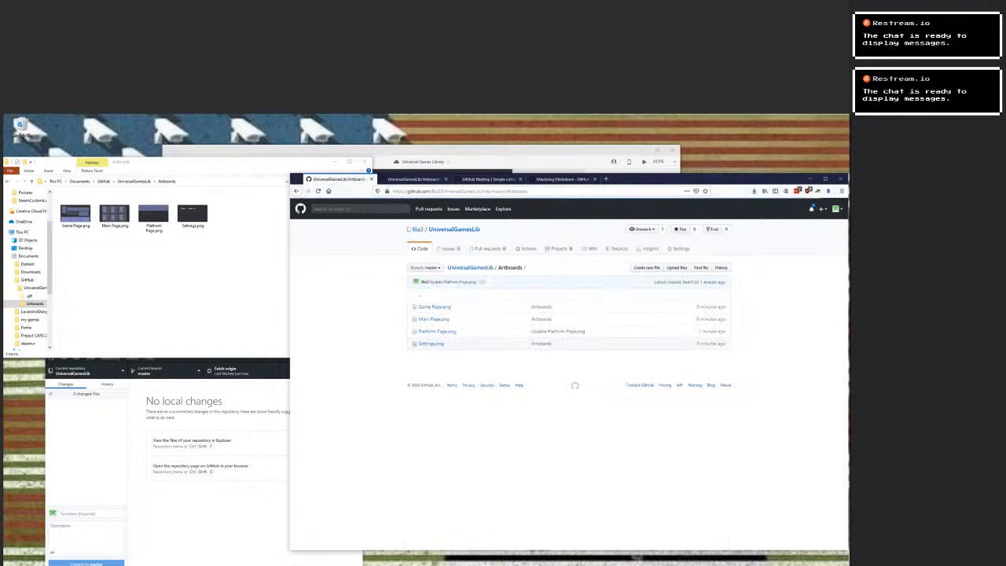
click(433, 319)
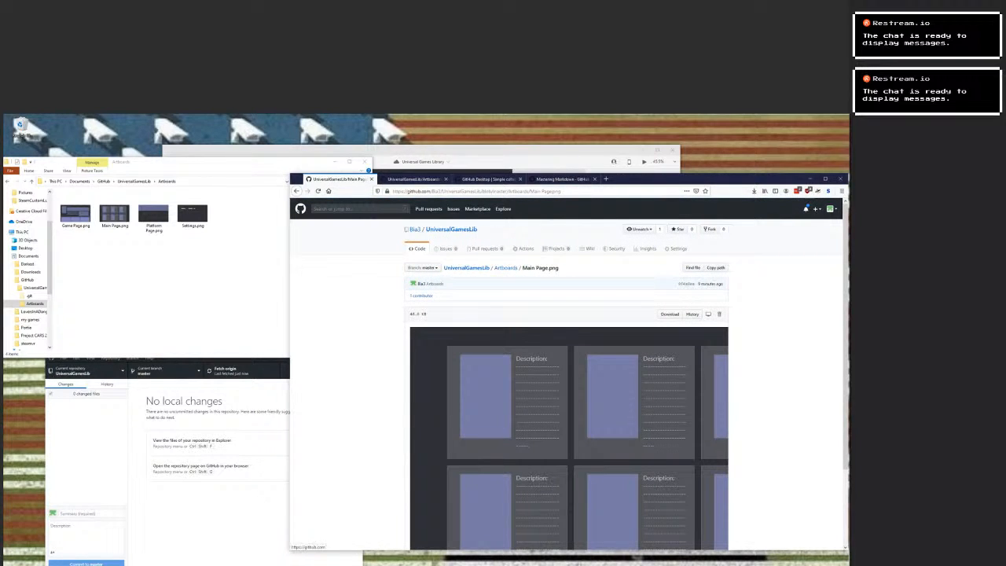
click(296, 191)
click(431, 343)
key(alt+Left)
click(437, 331)
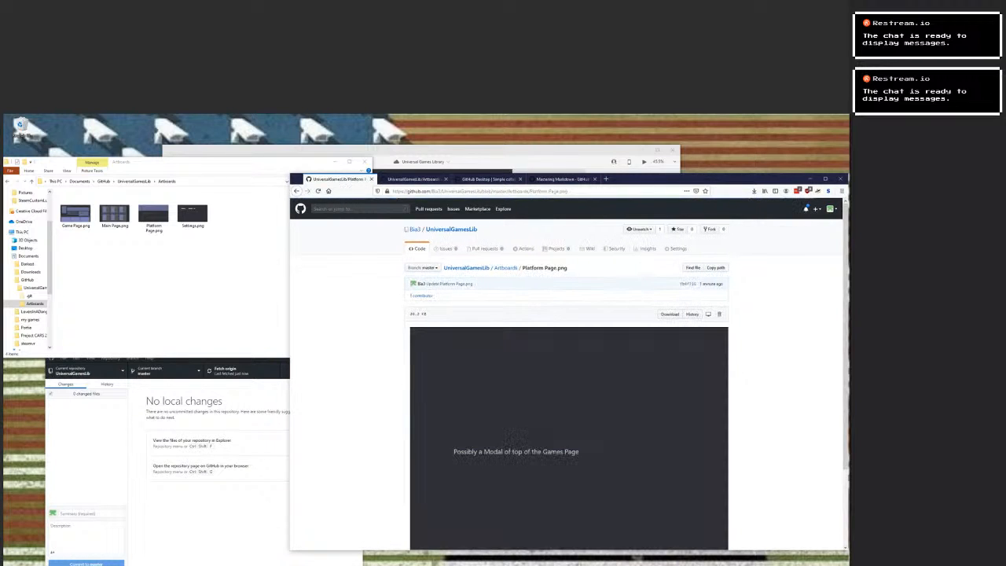
scroll(568, 377, down, 2)
scroll(568, 362, up, 2)
scroll(567, 361, down, 2)
scroll(513, 497, right, 3)
scroll(513, 496, left, 3)
scroll(568, 361, up, 2)
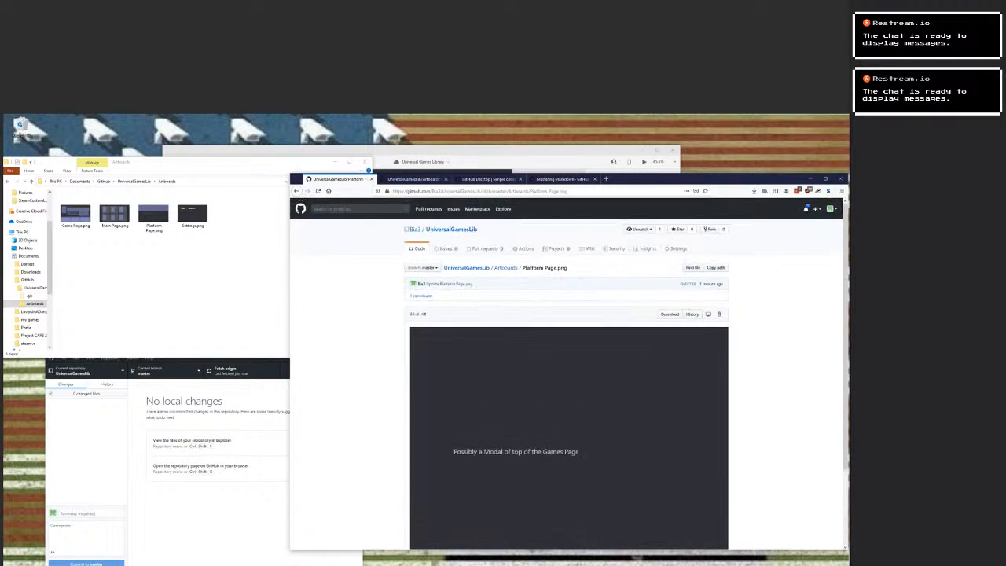
Review the commit history in GitHub Desktop, comparing the early README.md, Artboards and Platform Page.png commits.
key(alt+Tab)
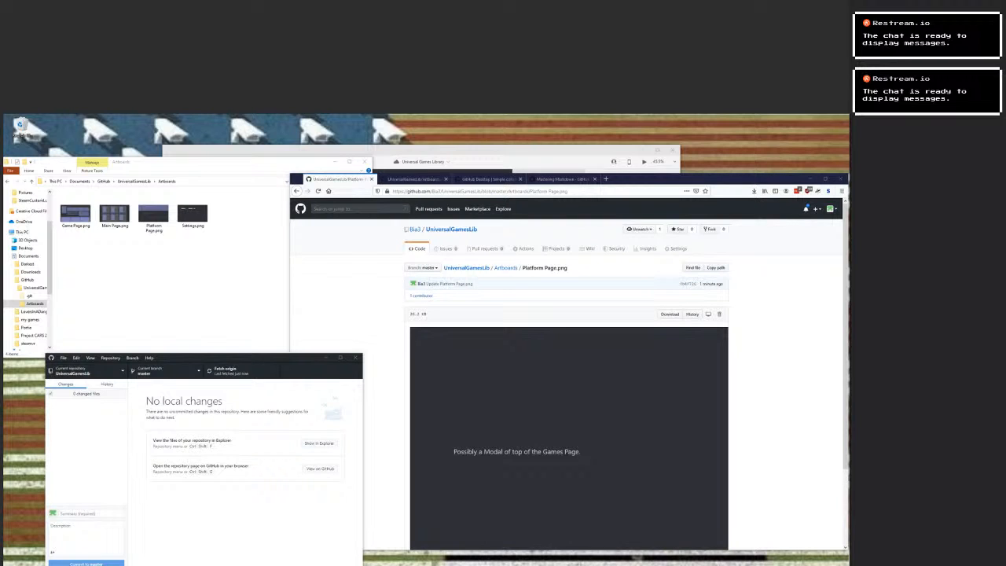
click(106, 384)
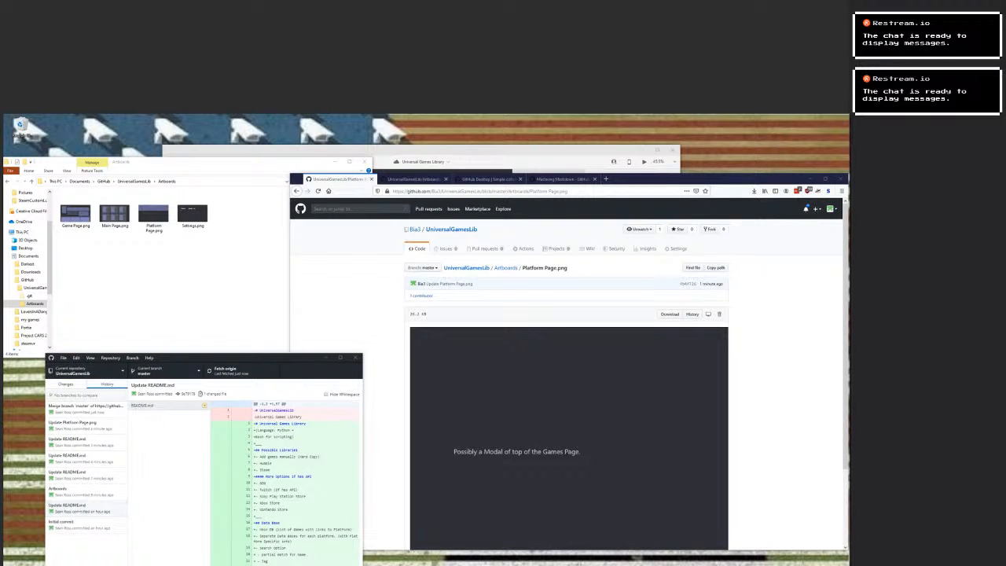
click(87, 525)
click(87, 508)
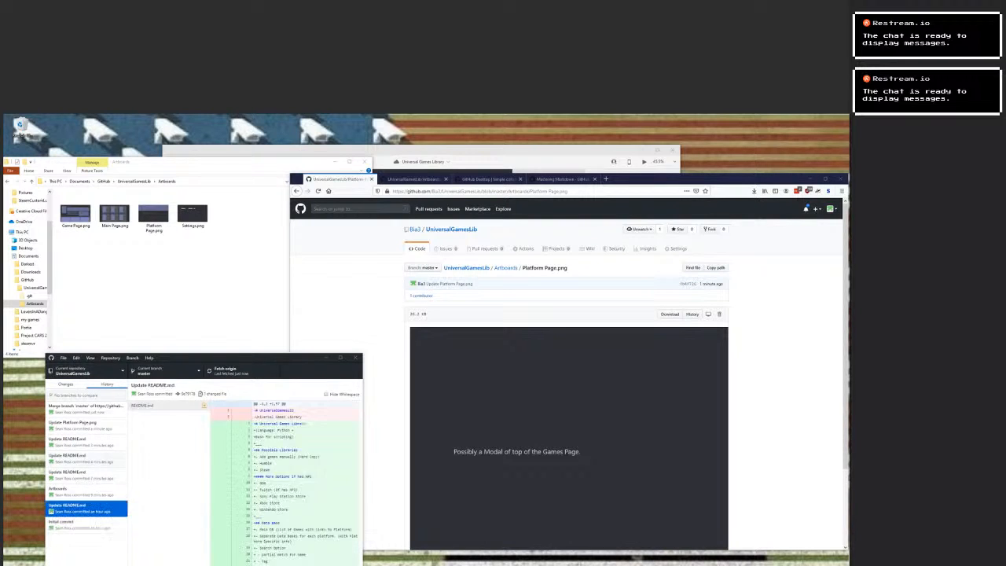
click(86, 492)
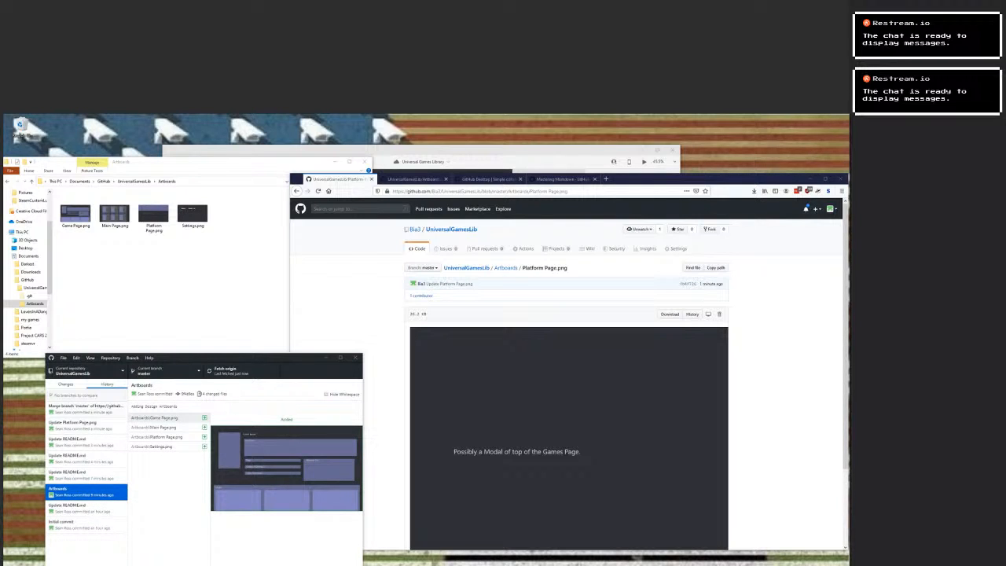
click(86, 425)
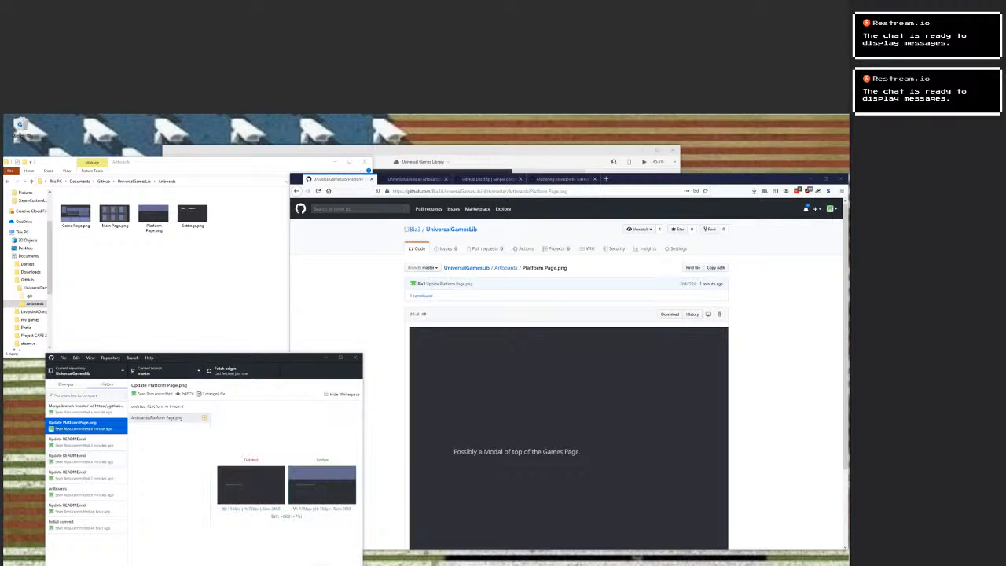
Try to cut Platform Page.png and paste it back into the same local Artboards folder, skipping the file-name conflict.
click(165, 287)
click(153, 215)
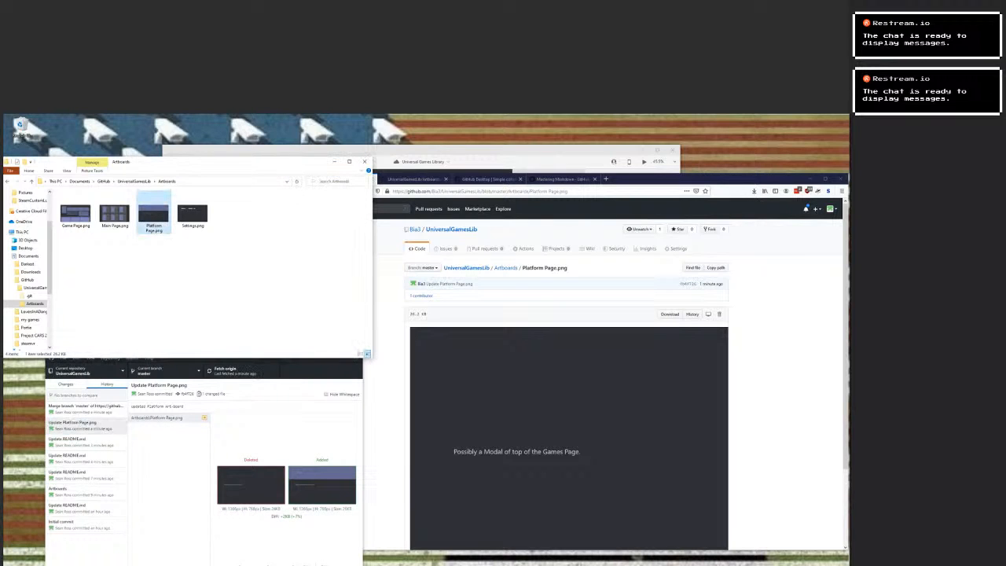
key(ctrl+x)
click(181, 282)
key(ctrl+v)
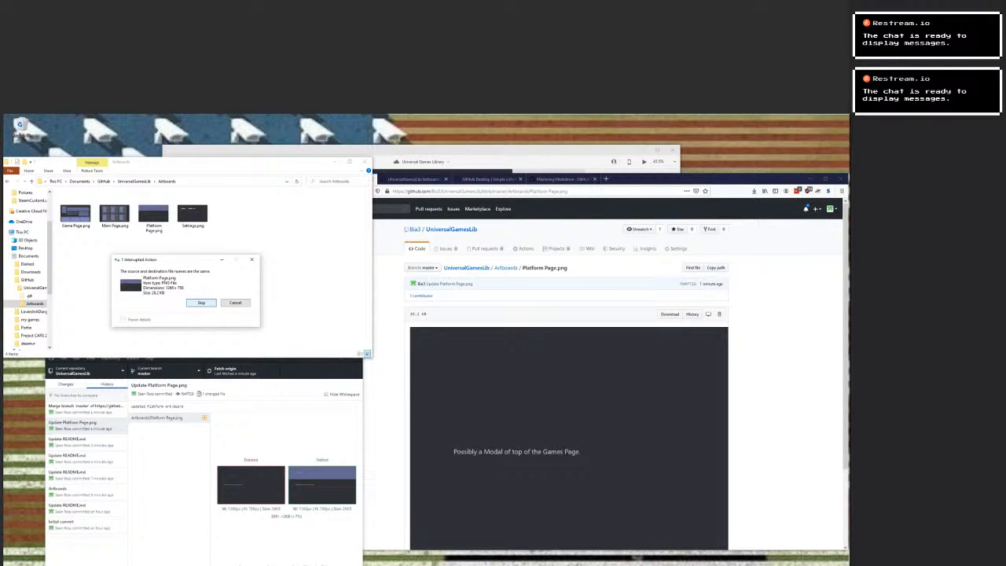
click(202, 302)
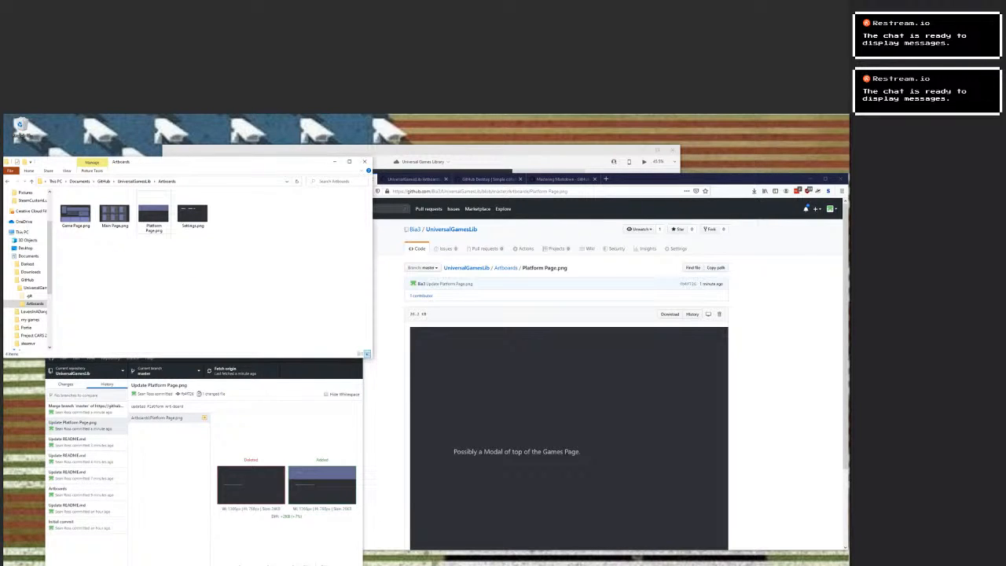
Check UniversalGamesLib for uncommitted changes in GitHub Desktop and fetch from origin.
click(167, 417)
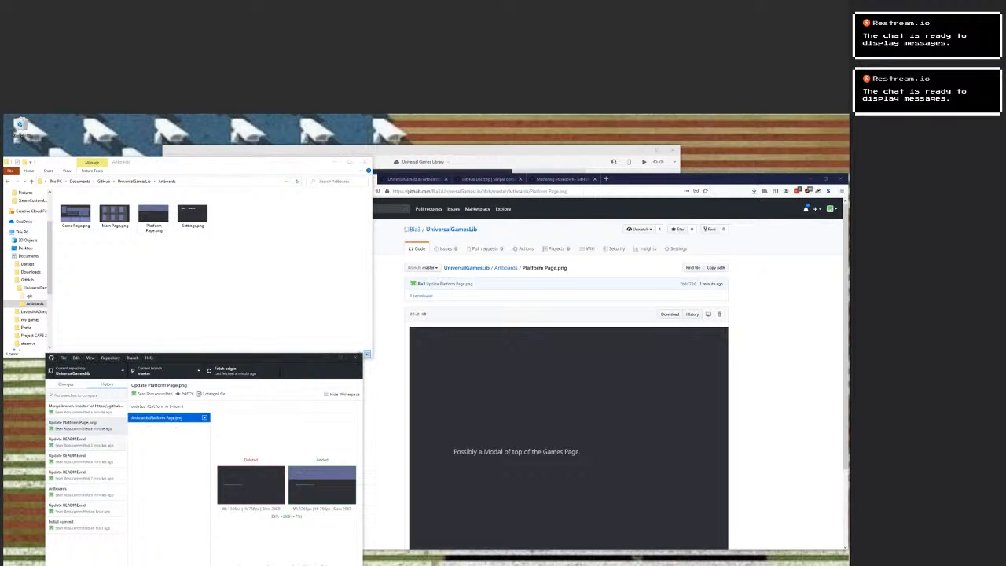
click(66, 384)
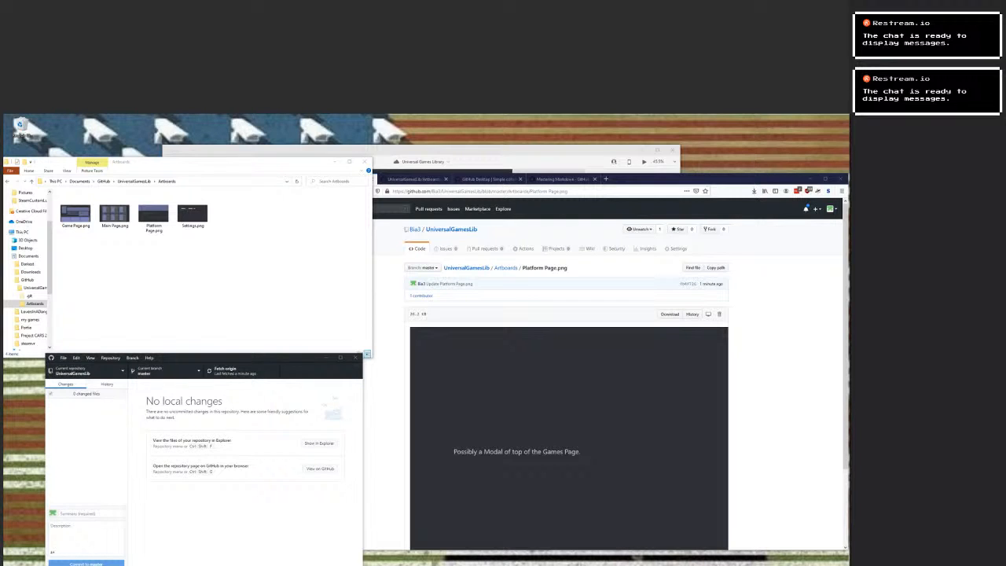
click(242, 371)
click(241, 371)
Delete Platform Page.png from the repository's Artboards folder in File Explorer and commit the deletion to master in GitHub Desktop.
key(ctrl+shift+f)
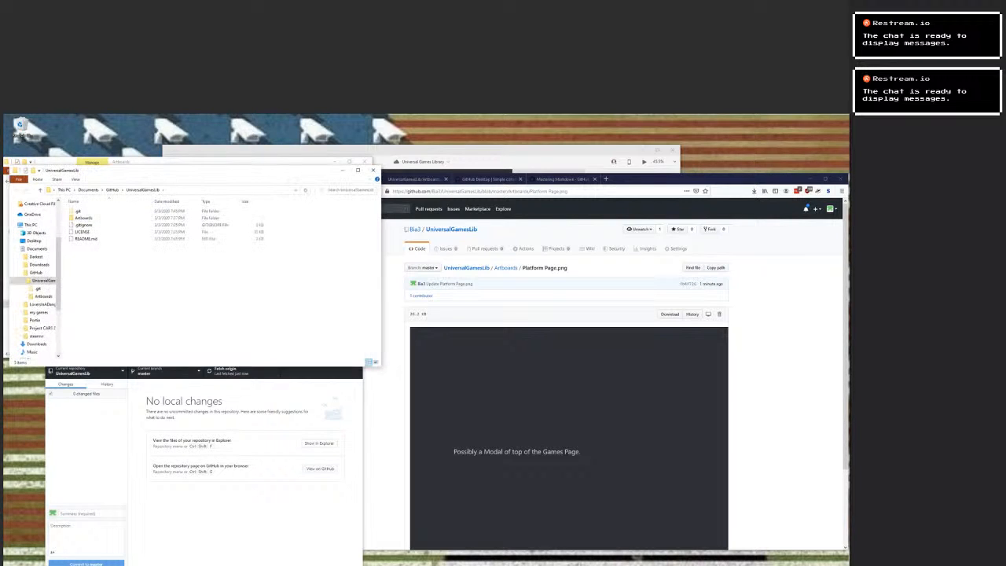
double_click(82, 218)
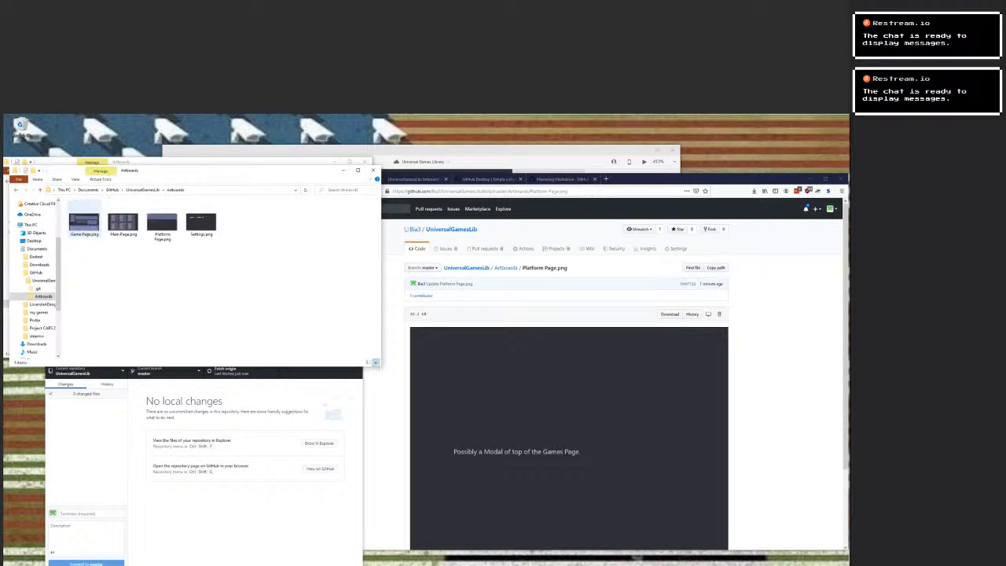
click(162, 224)
right_click(162, 228)
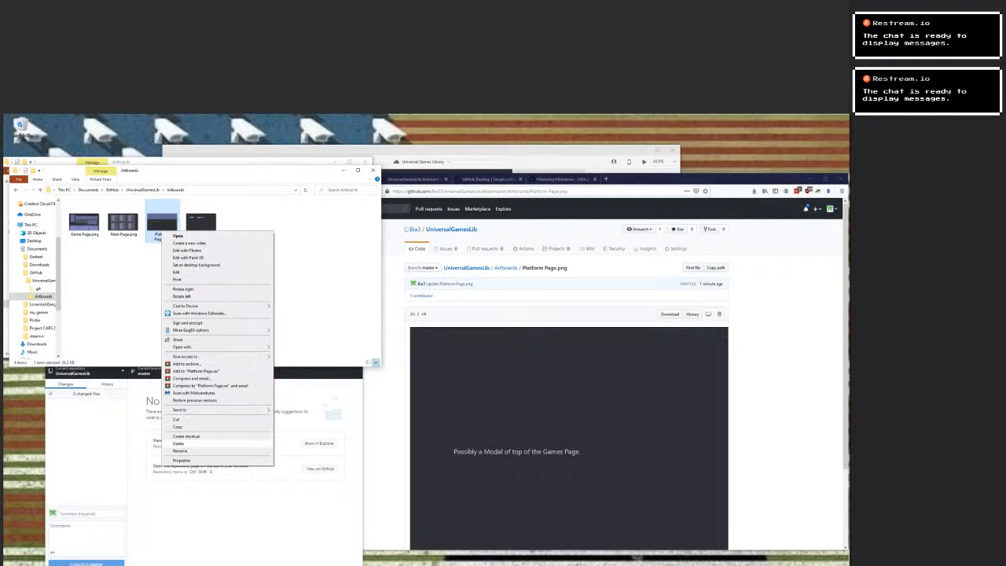
click(178, 443)
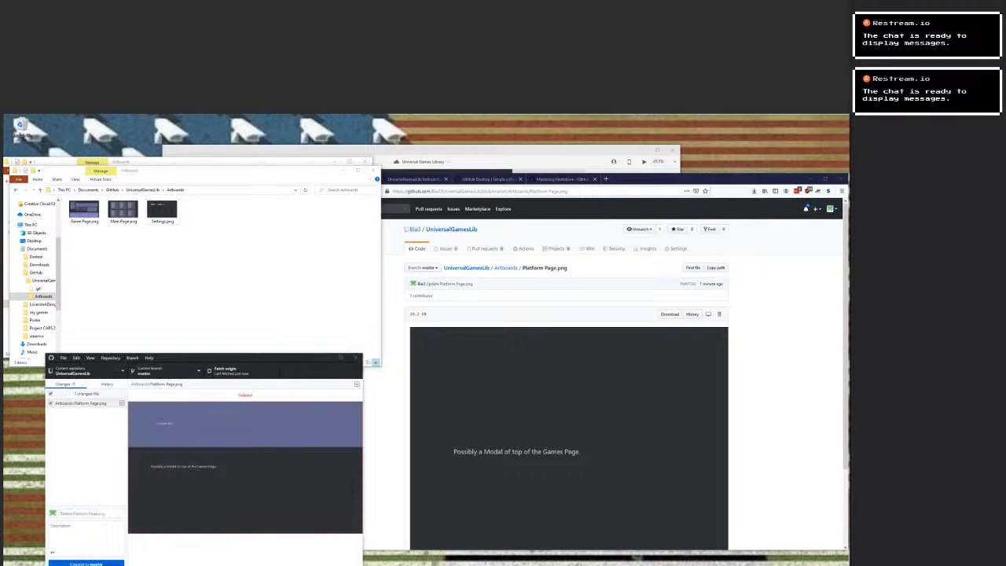
click(86, 536)
click(85, 563)
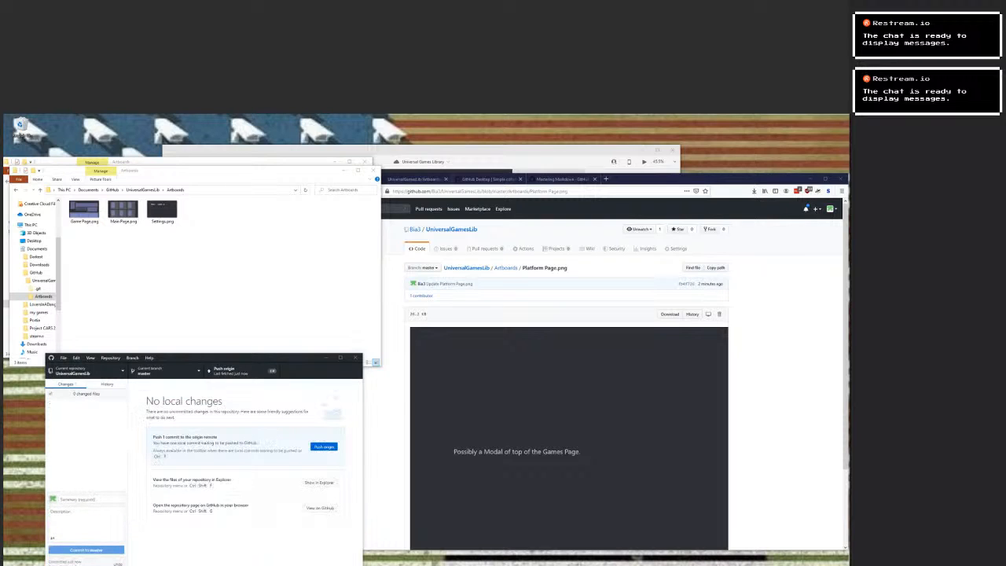
Reload the Platform Page.png page on GitHub to check the image, and switch to the Universal Games Library design in Adobe XD.
click(550, 227)
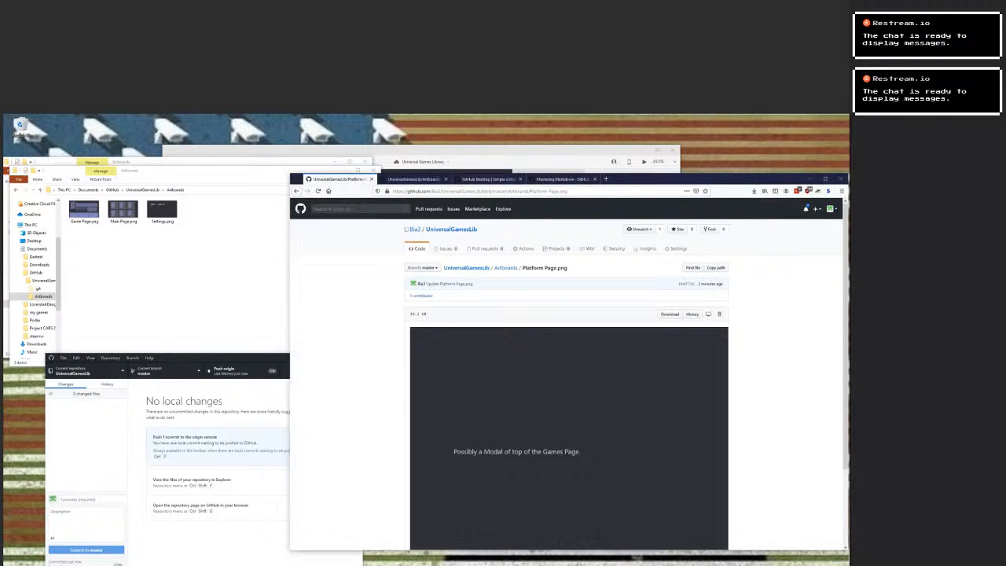
click(318, 191)
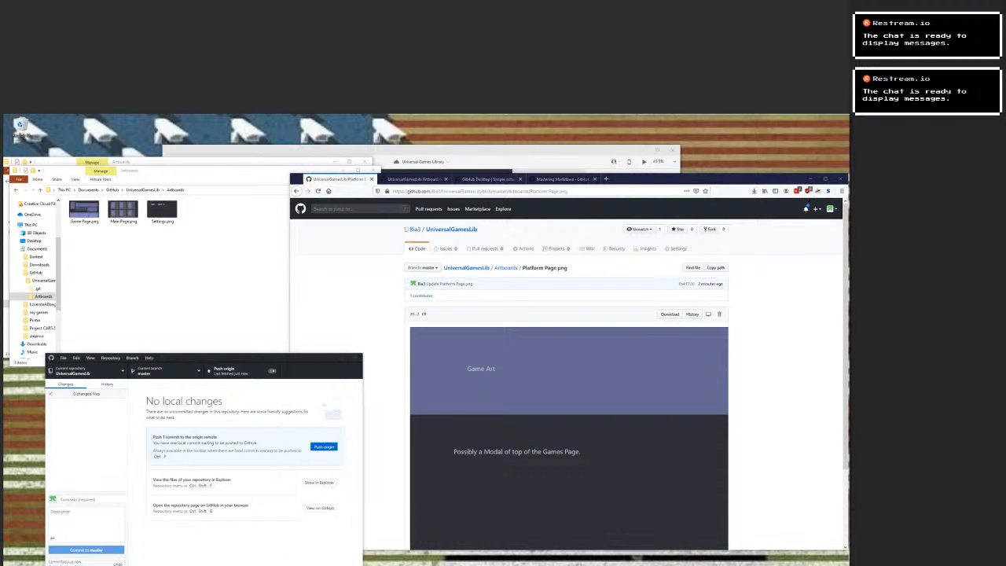
key(alt+Tab)
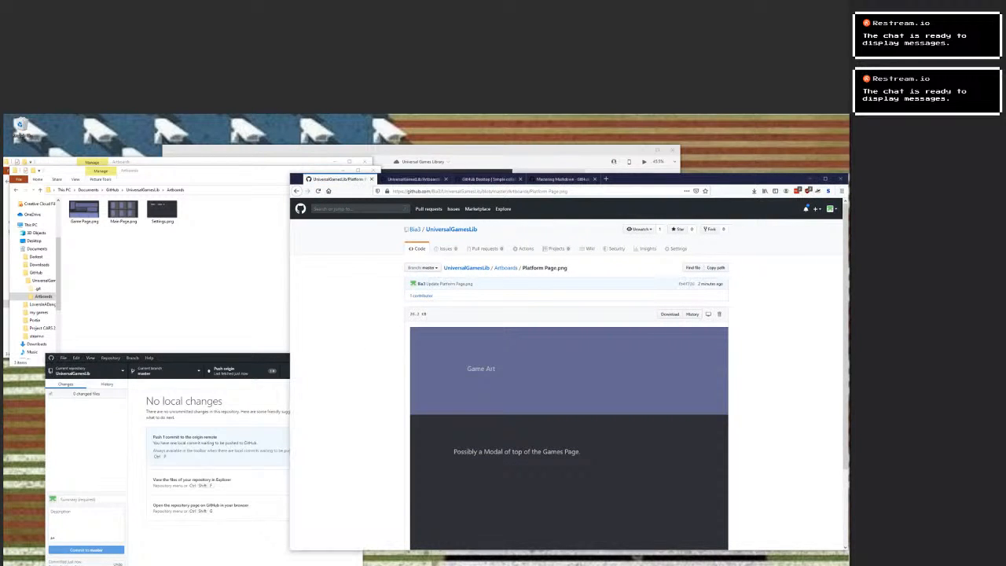
key(alt+Tab)
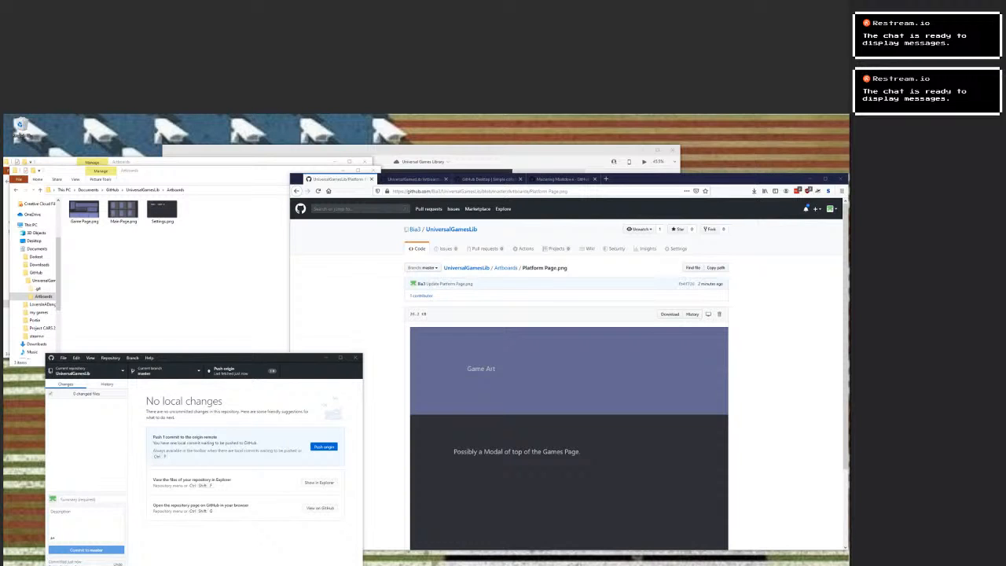
key(alt+Tab)
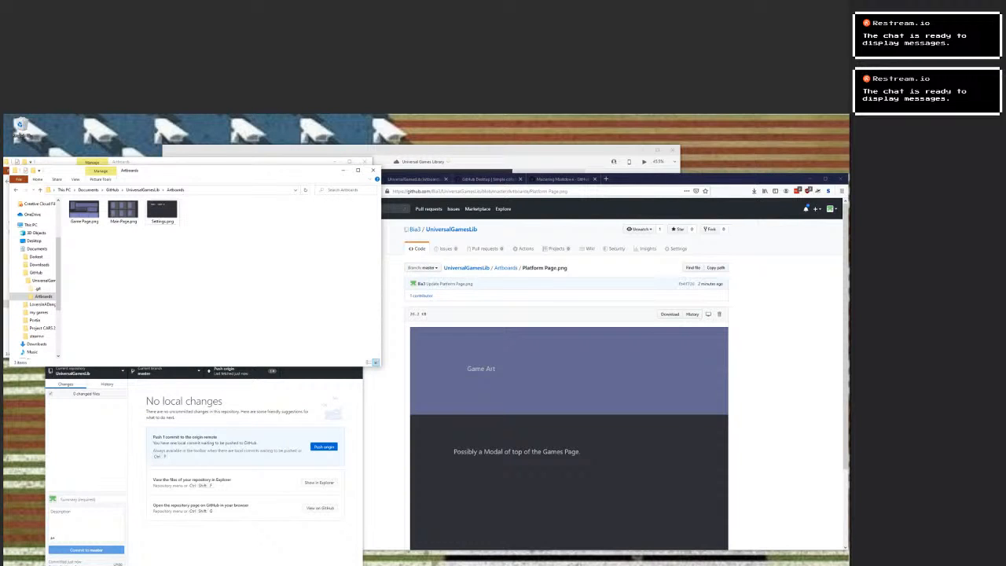
key(alt+Tab)
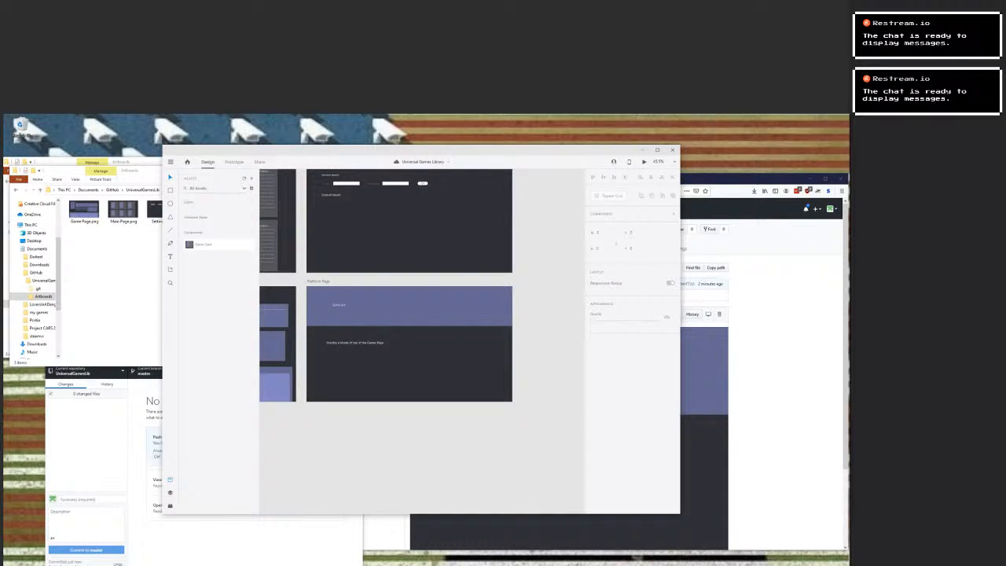
click(171, 161)
mouse_move(197, 375)
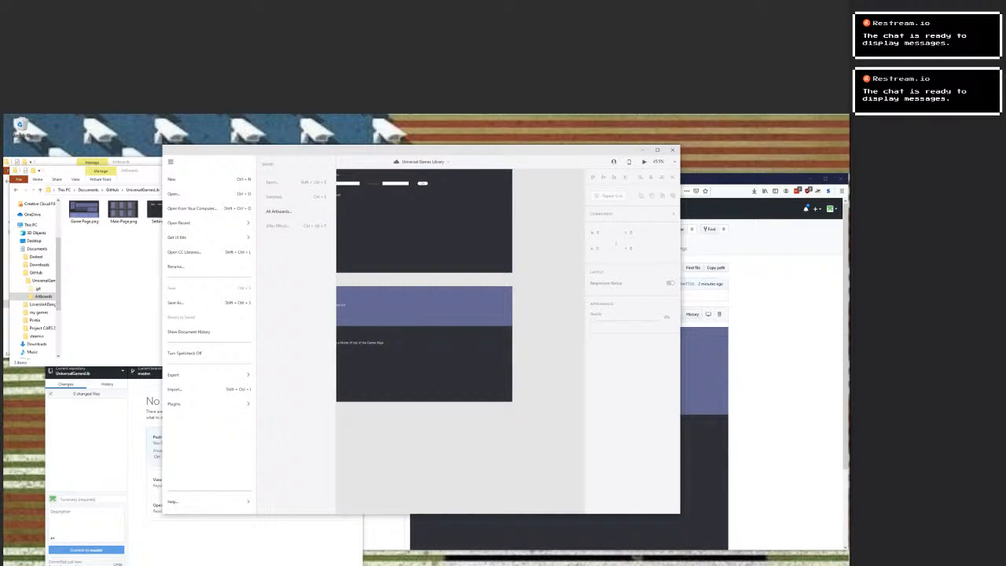
click(278, 210)
click(475, 387)
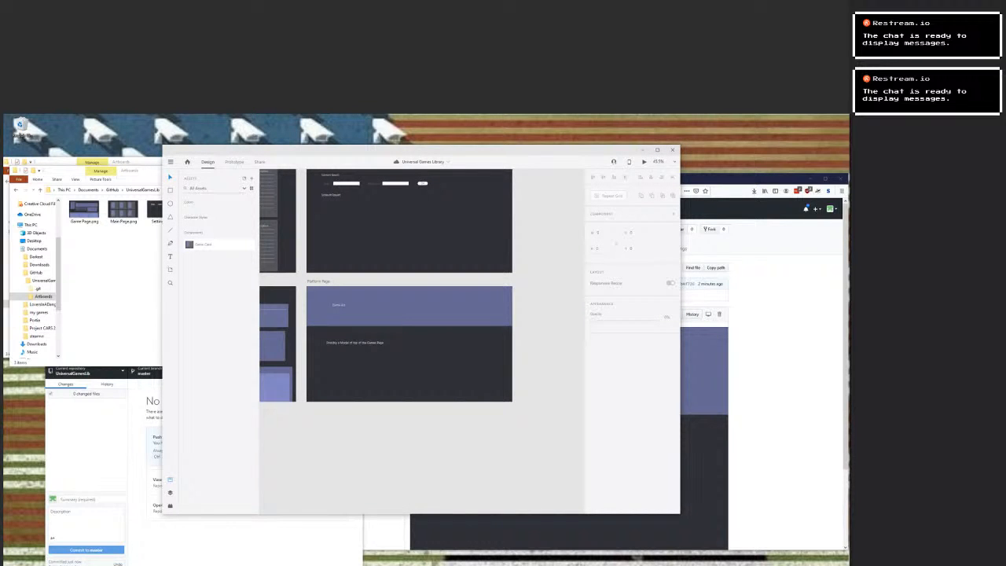
Export all artboards as PNG for Design into the UniversalGamesLib Artboards folder.
click(170, 161)
mouse_move(189, 374)
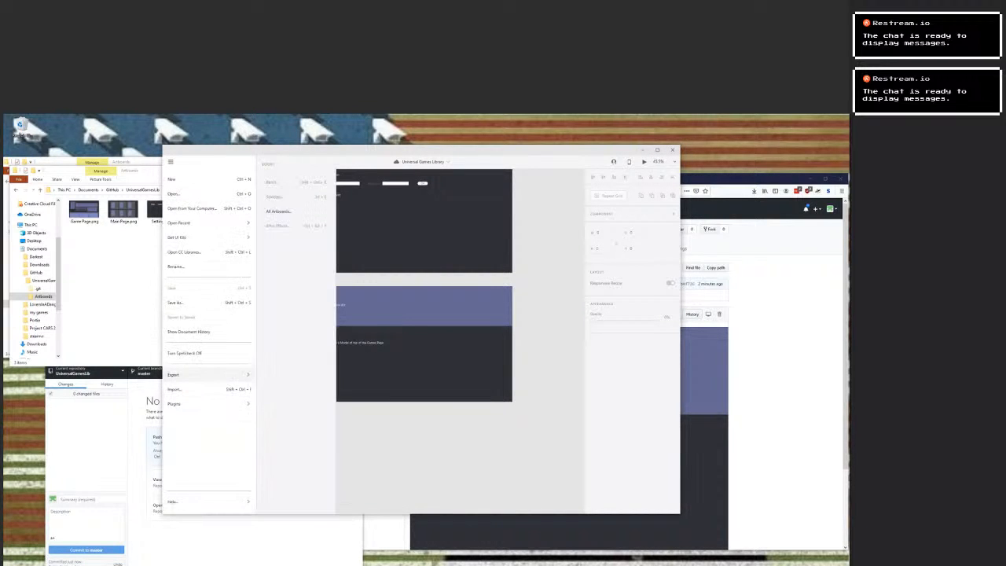
click(278, 210)
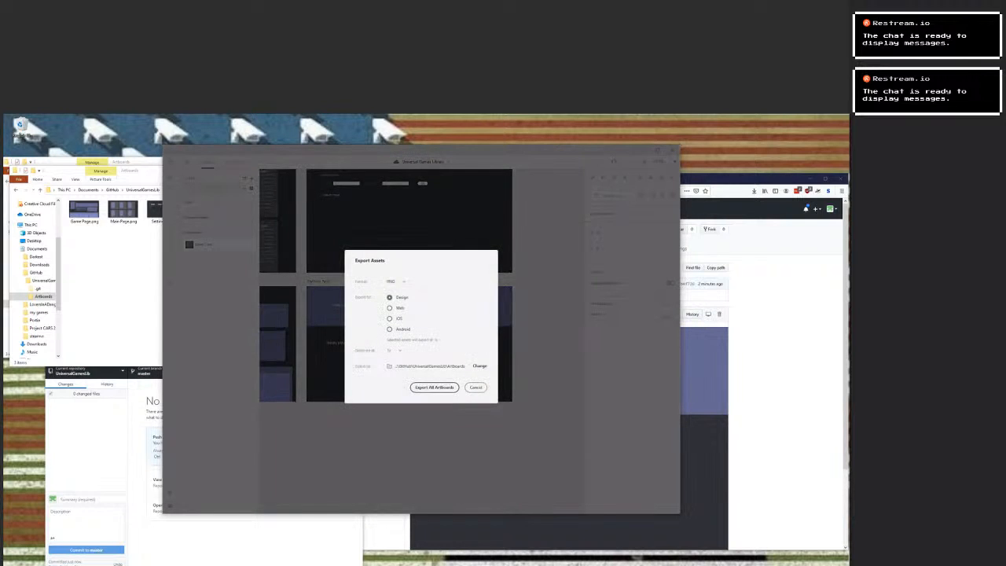
click(434, 387)
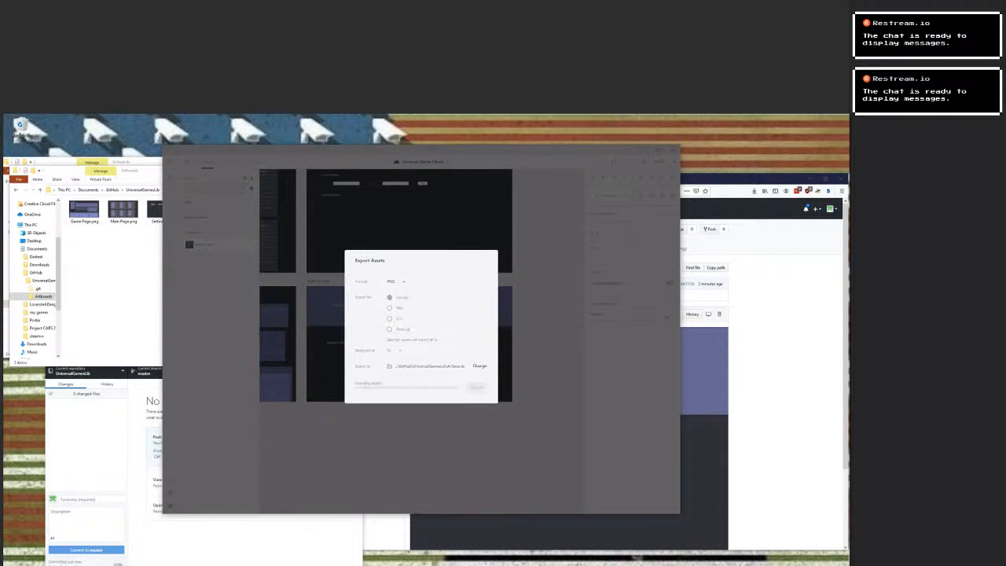
click(449, 352)
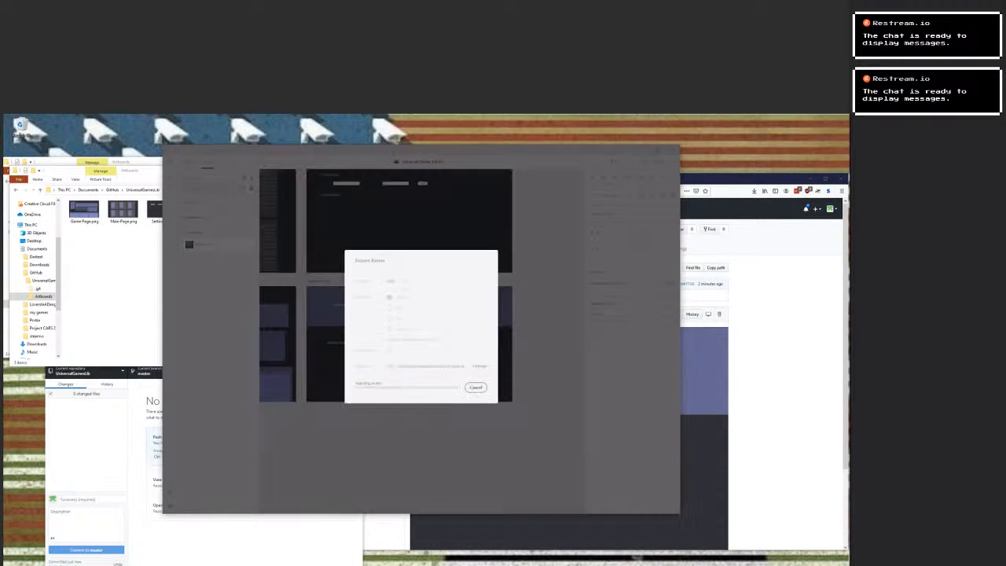
Switch to GitHub Desktop, commit the newly exported Platform Page.png to master and push the pending commits to origin.
key(alt+Tab)
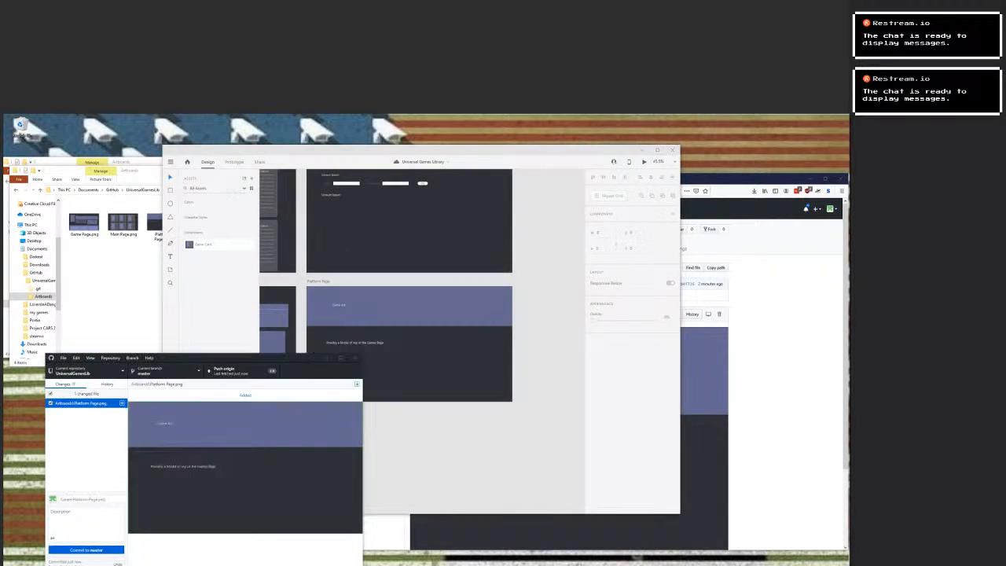
click(86, 549)
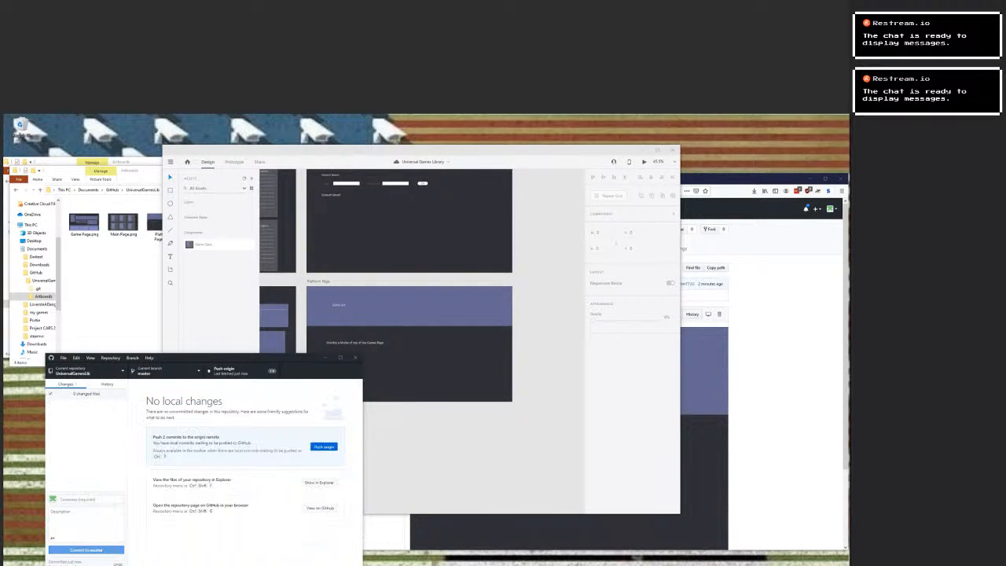
click(324, 446)
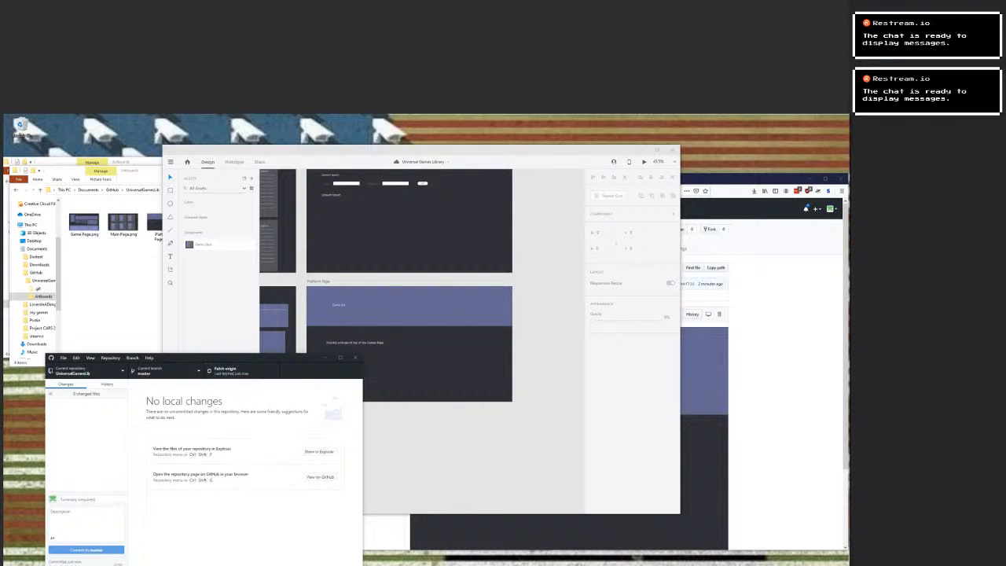
Go to the UniversalGamesLib main page on GitHub in the browser and examine the Game Page and Platform Page images in the README.
key(alt+Tab)
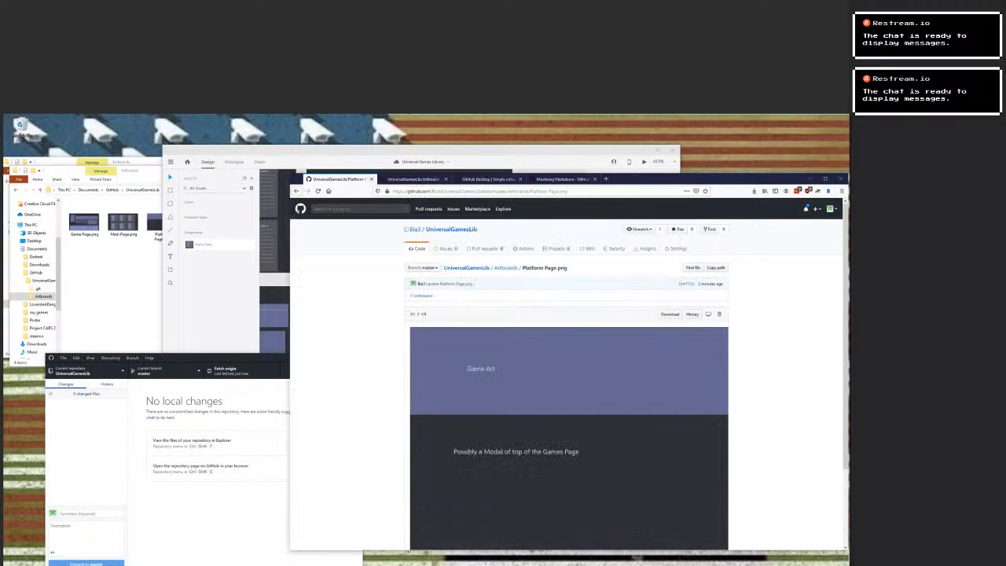
click(505, 268)
click(470, 267)
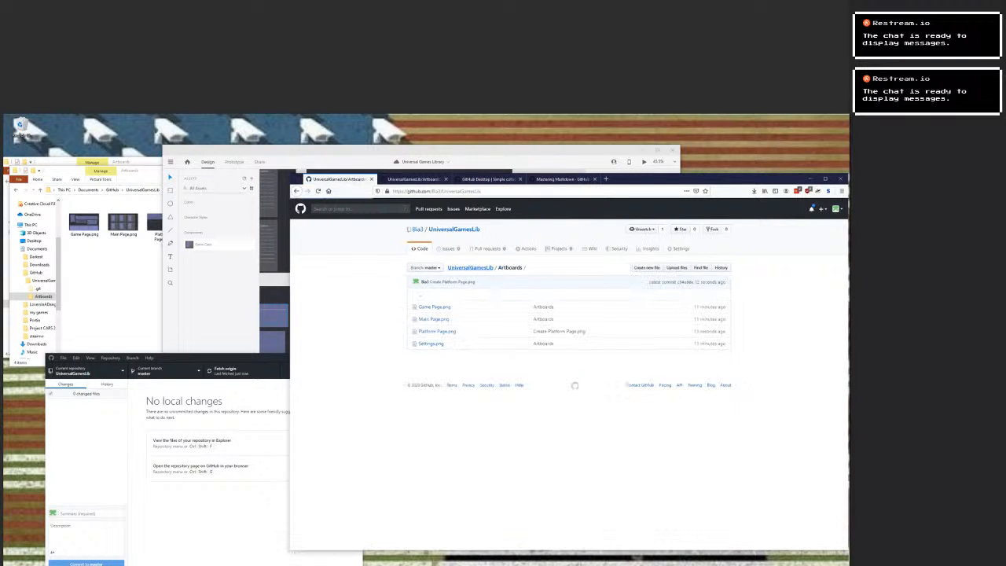
scroll(470, 268, down, 3)
scroll(565, 373, down, 12)
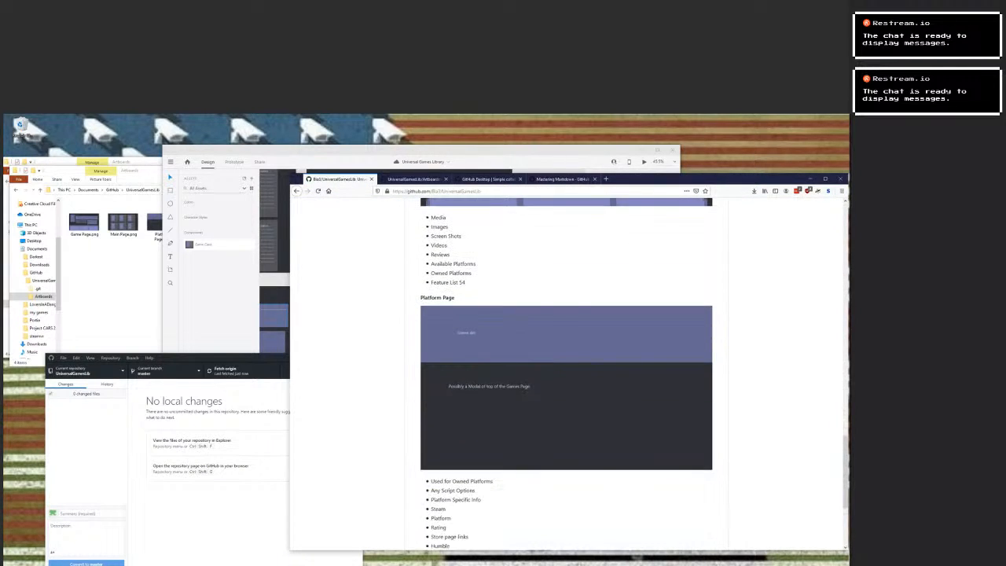
scroll(565, 373, down, 3)
scroll(566, 373, up, 3)
scroll(565, 373, up, 1)
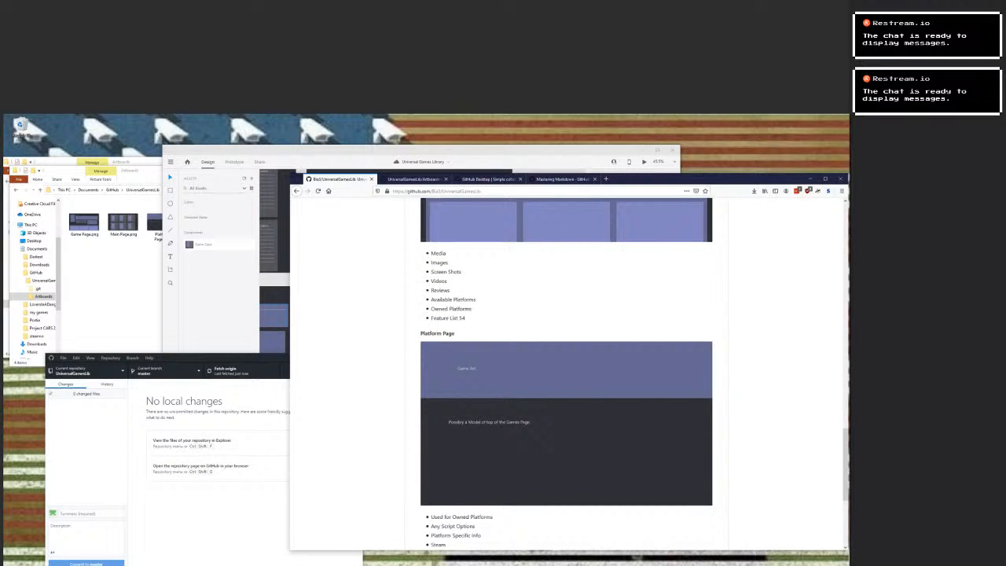
scroll(566, 373, up, 6)
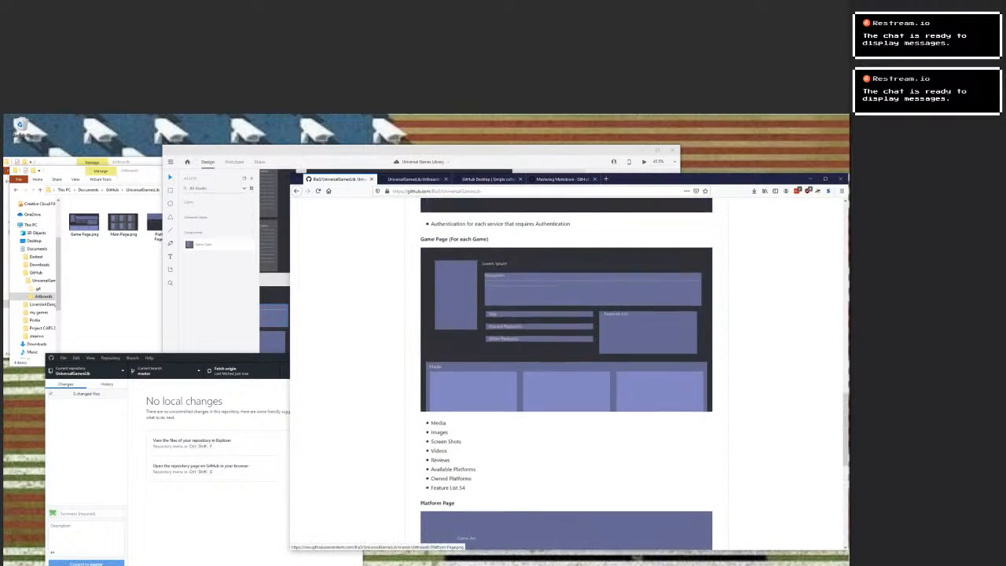
scroll(566, 374, down, 2)
scroll(565, 373, down, 3)
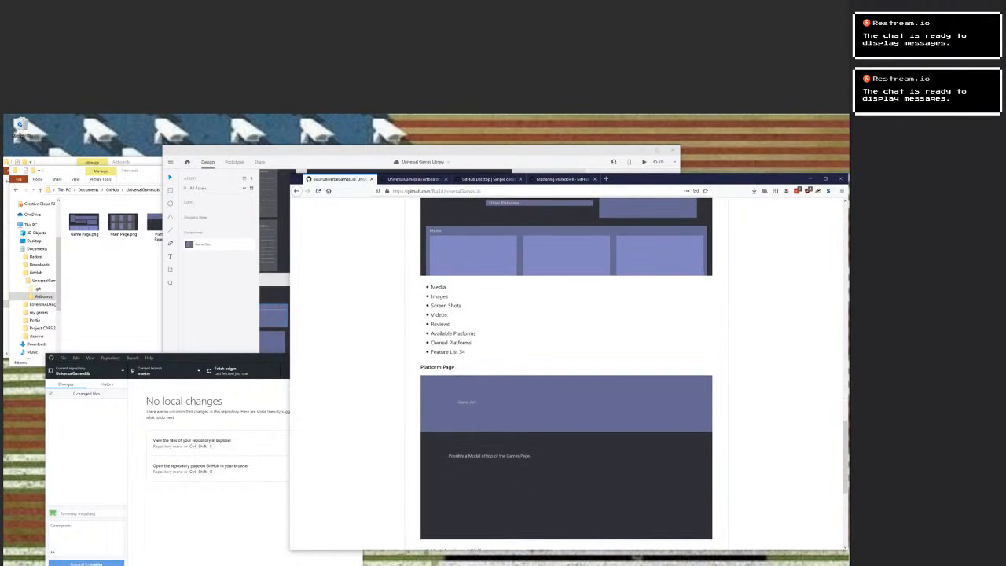
scroll(565, 373, up, 3)
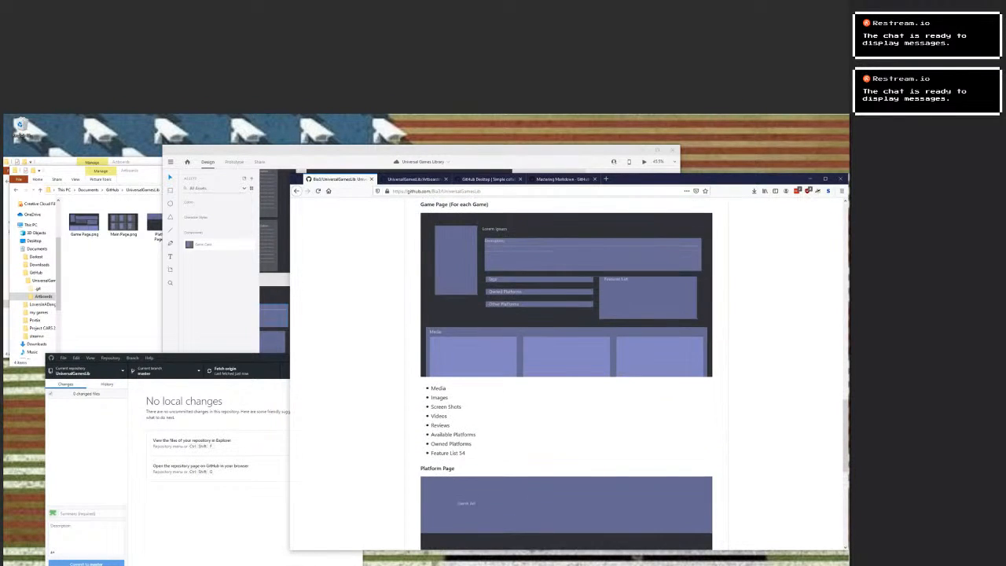
scroll(565, 373, down, 8)
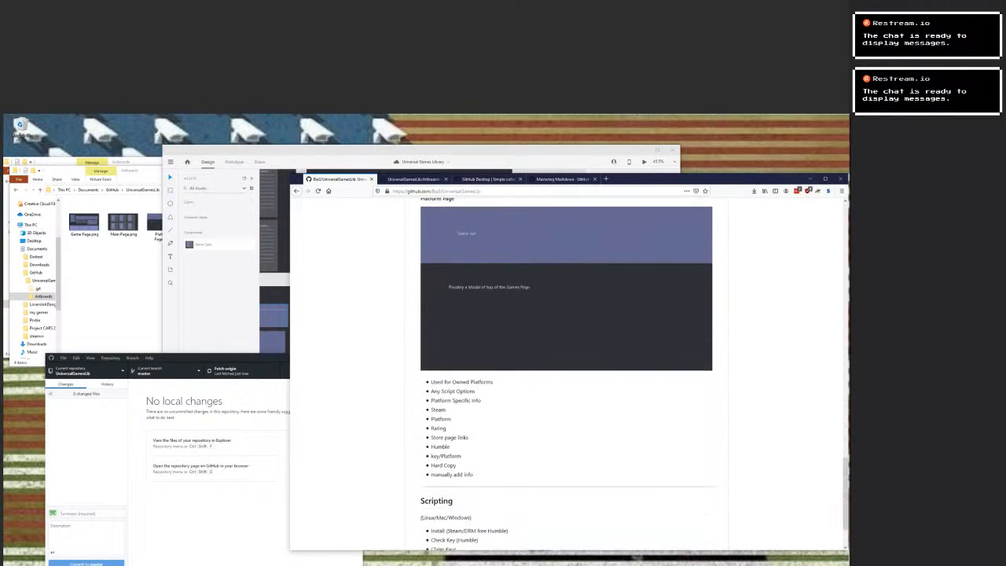
scroll(565, 373, down, 2)
scroll(566, 373, up, 3)
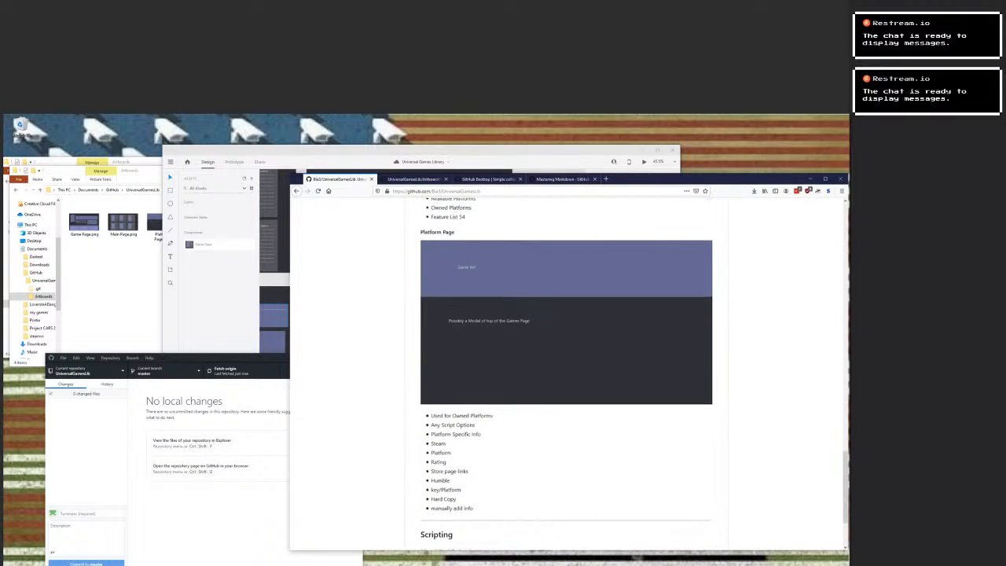
scroll(566, 373, up, 2)
scroll(566, 373, down, 1)
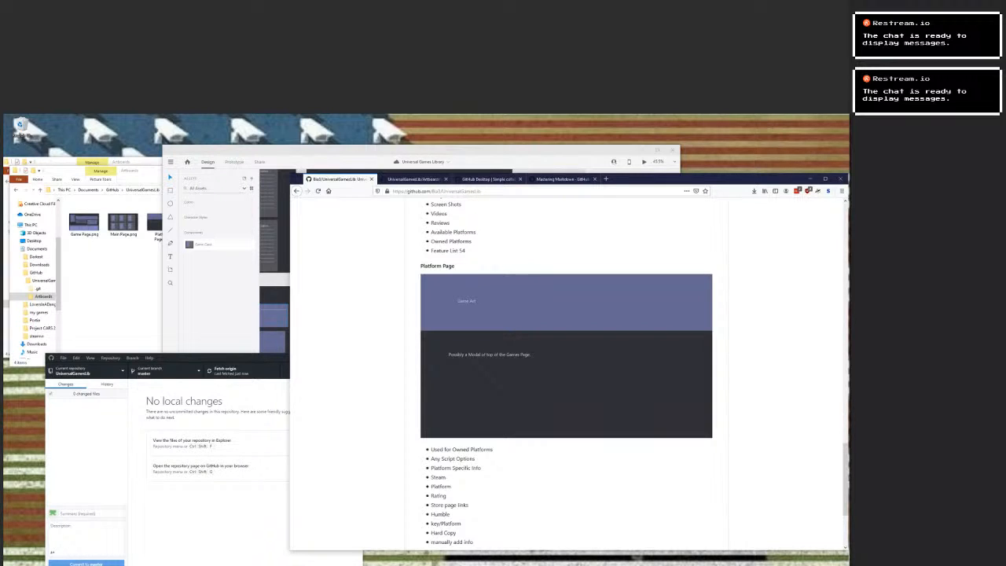
Nest partial match for Name, Tag, Feature Search and Average Rating under Search Option in README.md, and commit the change directly to master.
double_click(439, 496)
double_click(441, 487)
double_click(438, 477)
scroll(565, 440, up, 5)
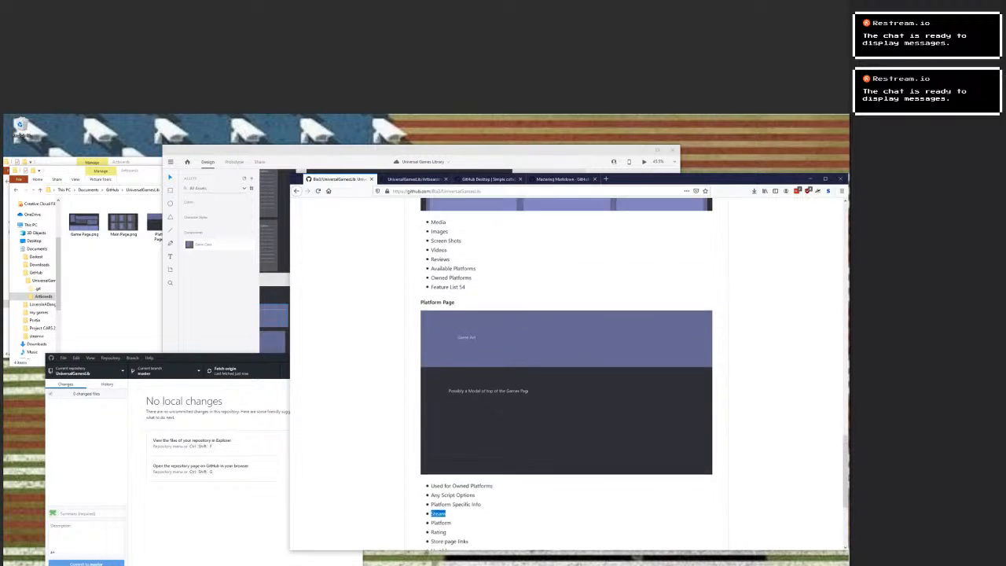
scroll(566, 440, up, 15)
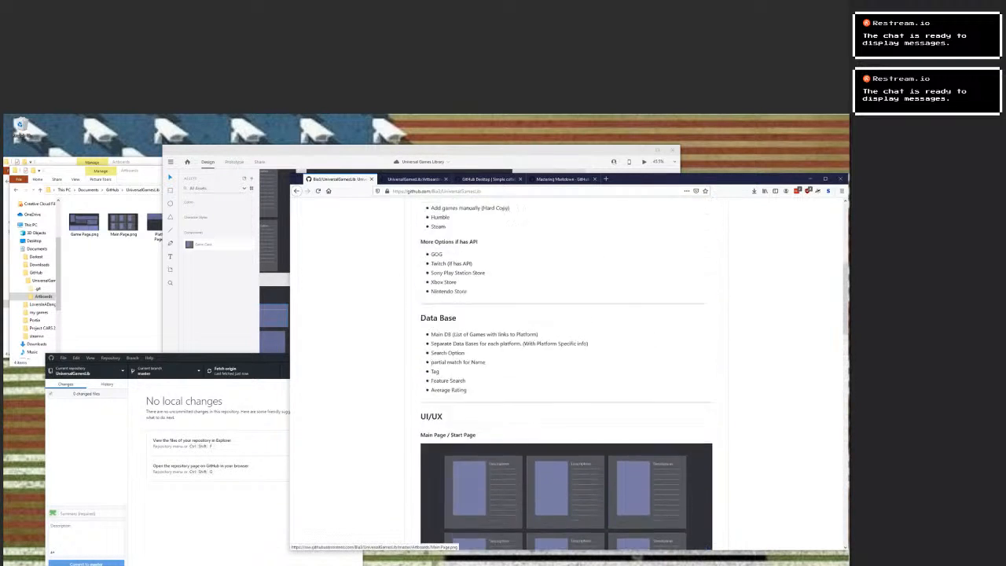
scroll(565, 377, down, 3)
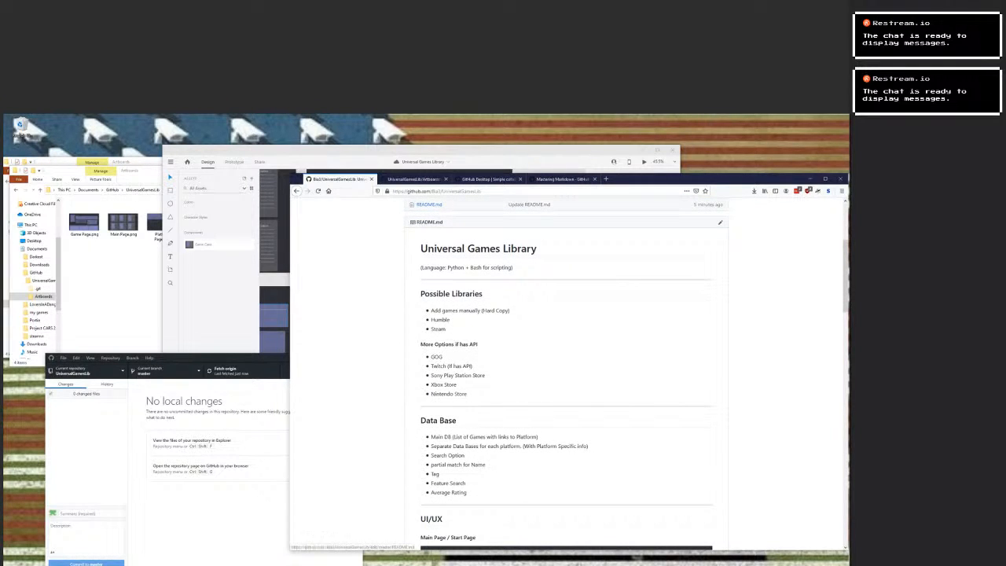
click(720, 223)
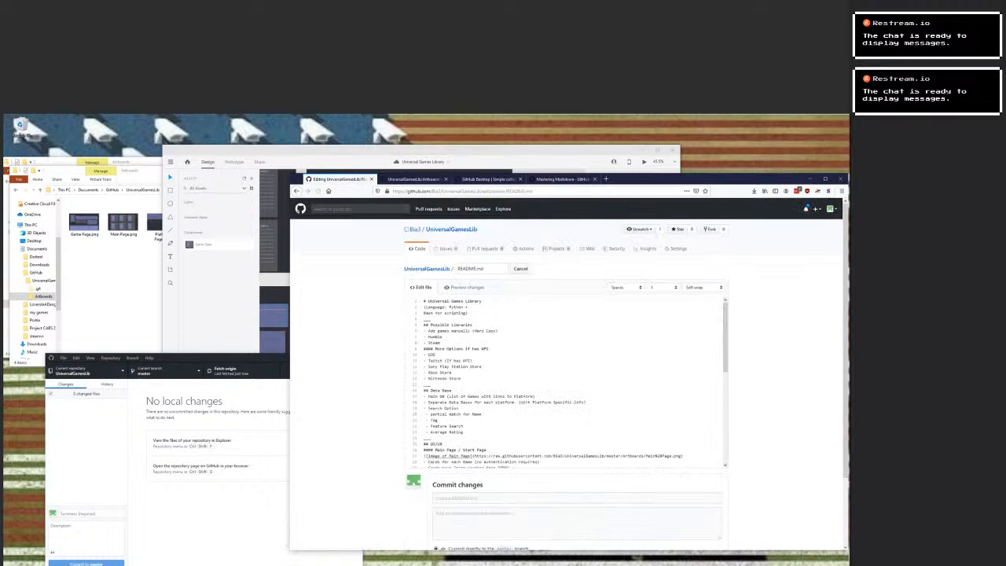
scroll(570, 382, down, 2)
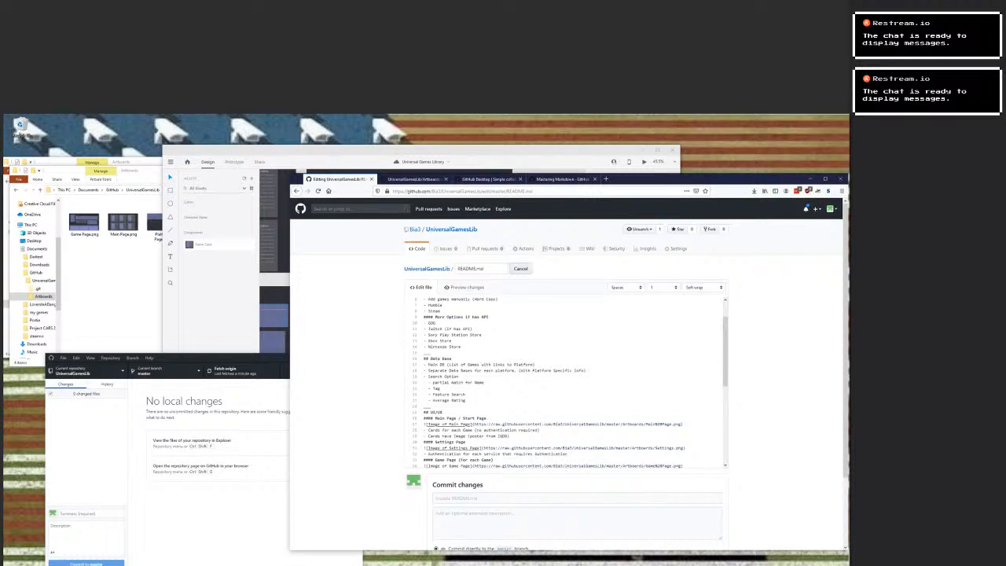
scroll(565, 377, down, 10)
click(448, 493)
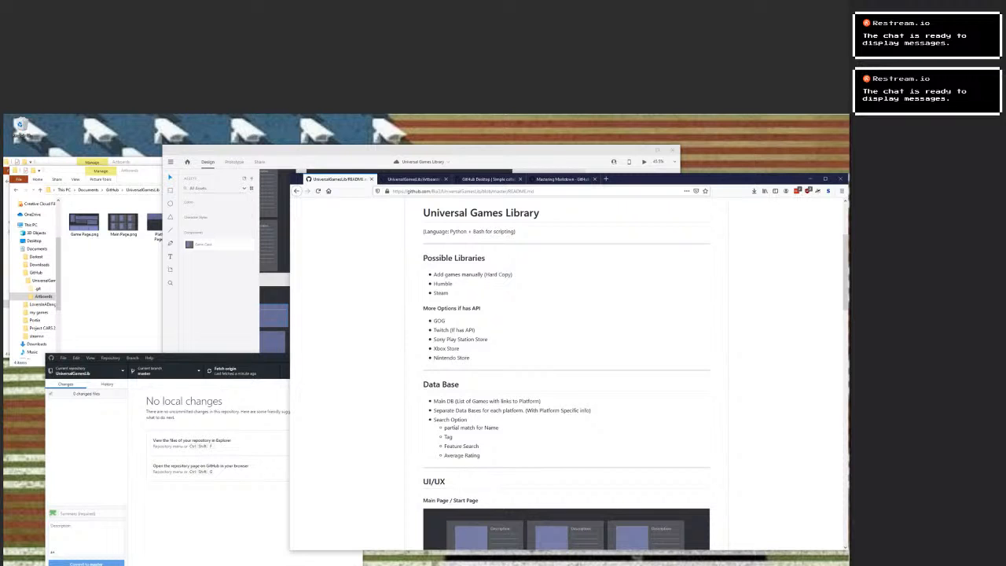
Check the rendered Data Base and Game Page lists, and reopen README.md for editing at the Game Page and Platform Page lists.
scroll(566, 472, down, 10)
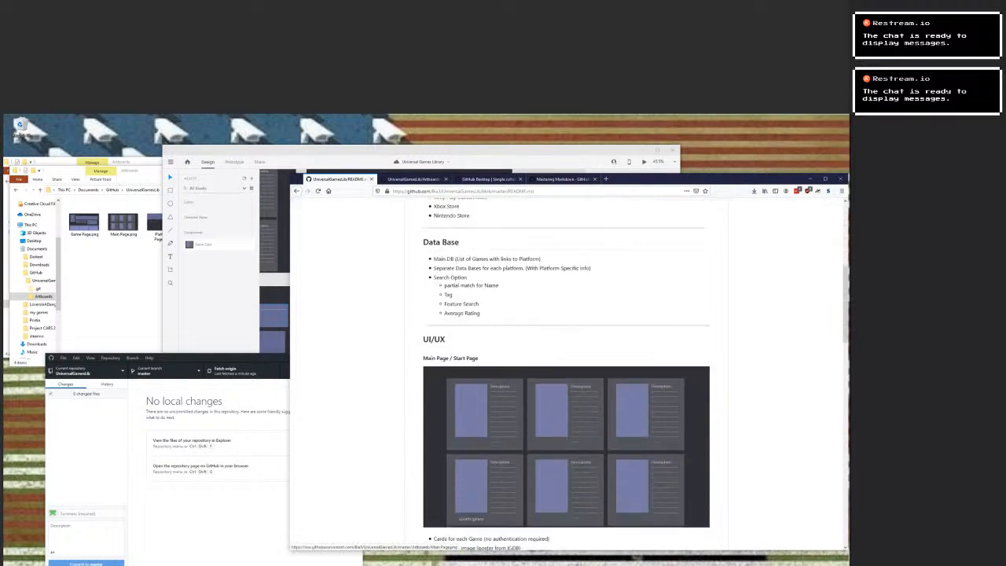
scroll(566, 511, up, 2)
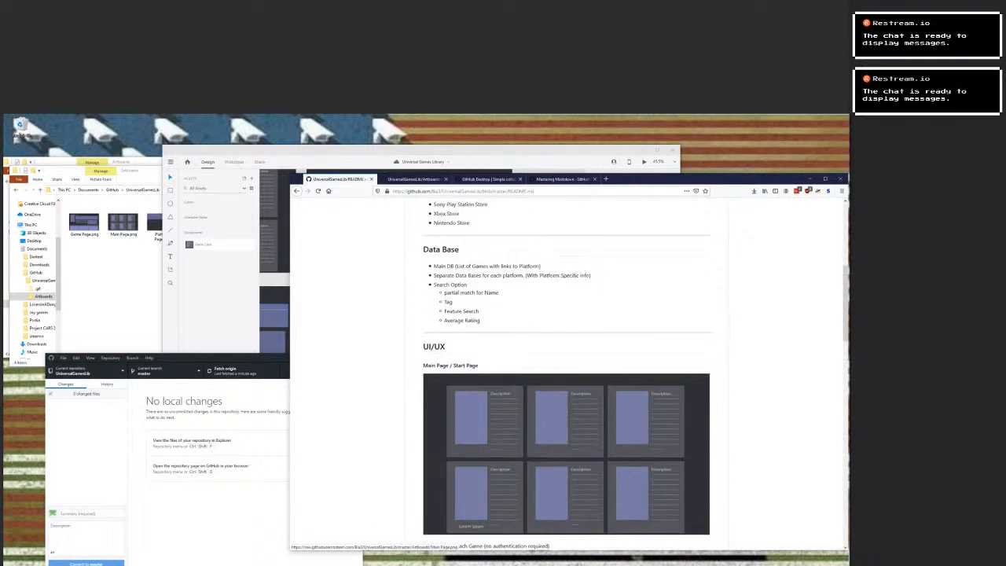
scroll(565, 440, down, 8)
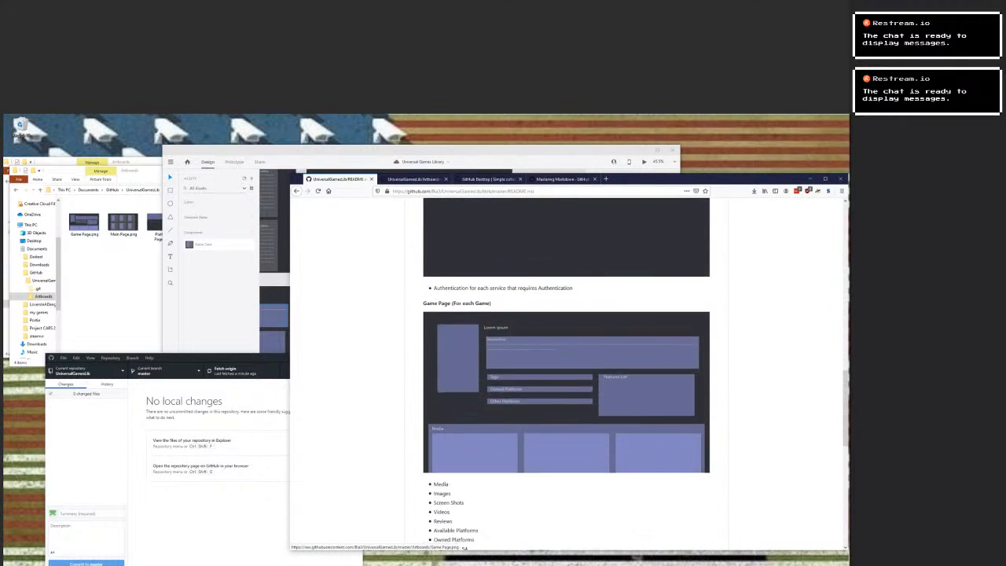
scroll(566, 377, up, 15)
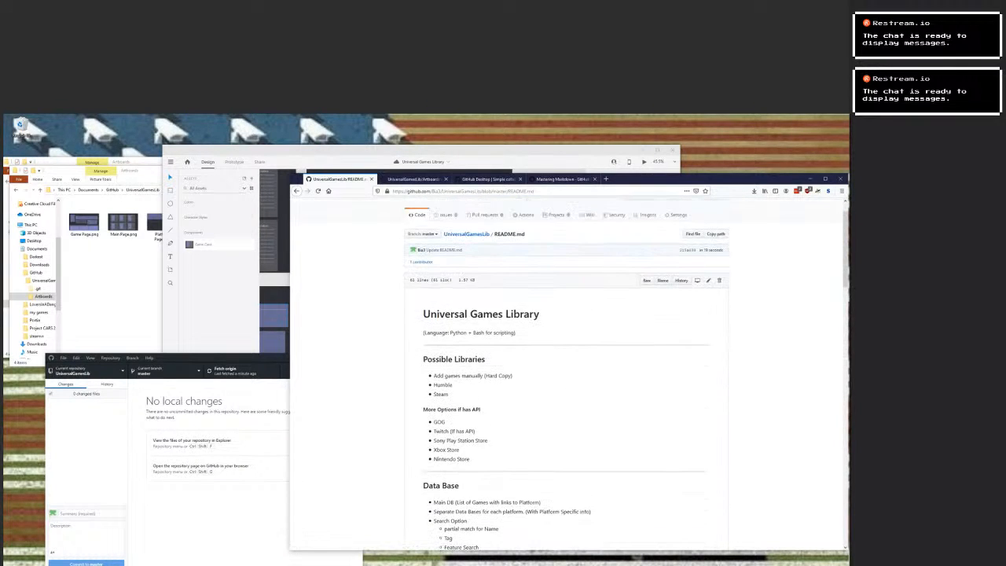
click(708, 280)
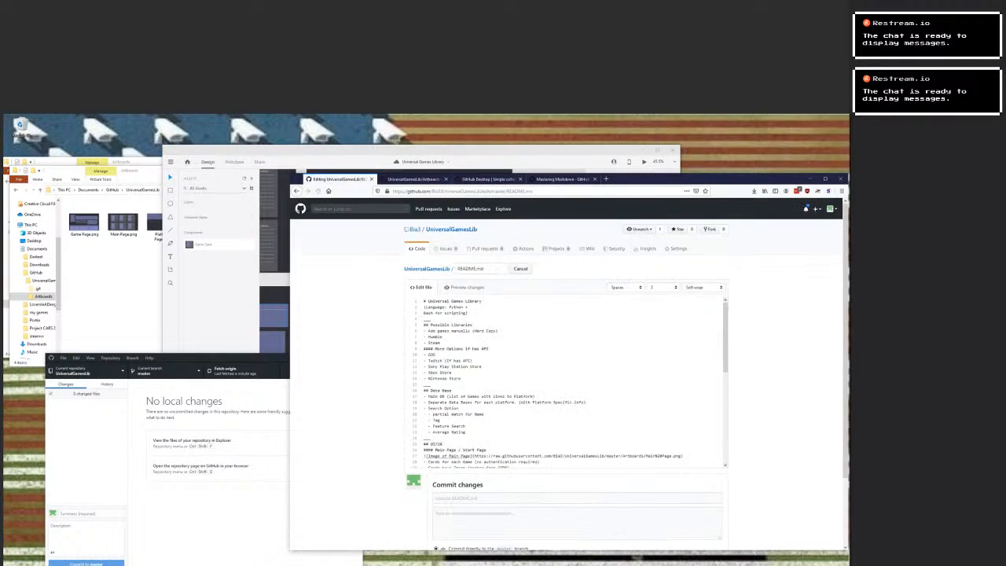
scroll(566, 382, up, 5)
scroll(574, 383, down, 9)
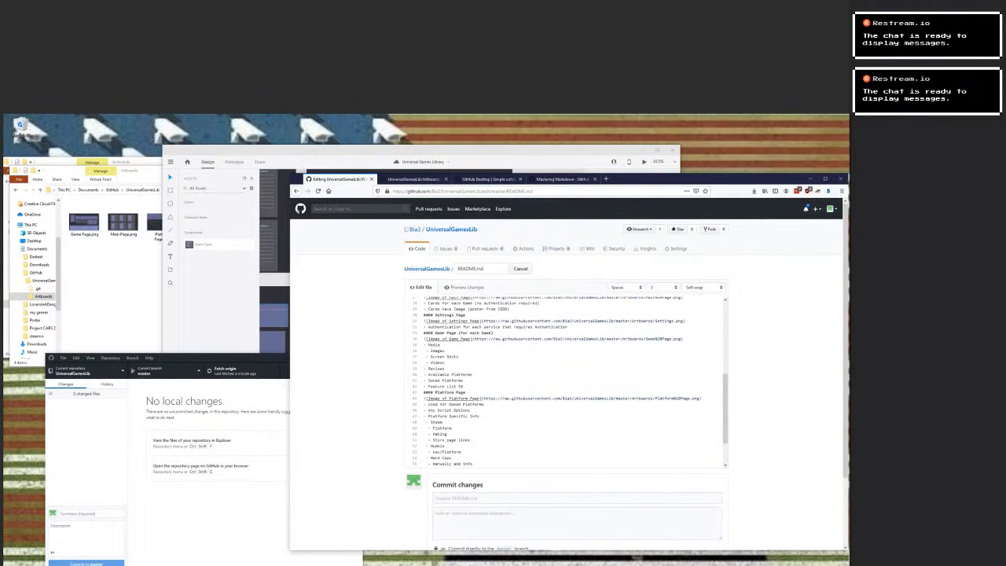
Nest the Media sub-items and the Steam, Humble and Hard Copy details under Platform Specific Info in README.md, and commit directly to master.
key(Tab)
key(Tab)
key(Down)
key(Tab)
key(Down)
key(Tab)
text(-)
key(Down)
key(Tab)
key(Down)
key(Tab)
key(Down)
key(Down)
key(Down)
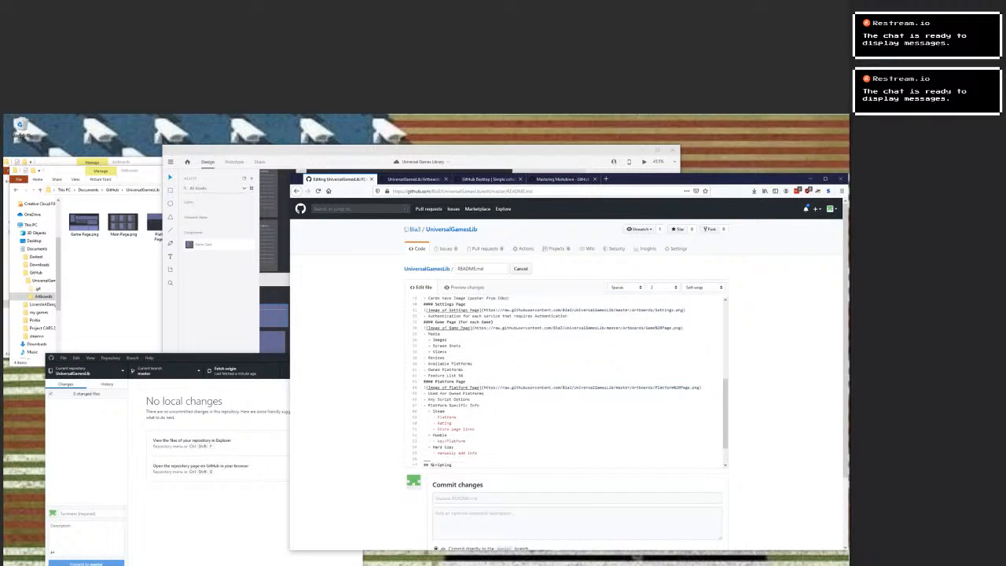
key(Down)
scroll(483, 494, down, 3)
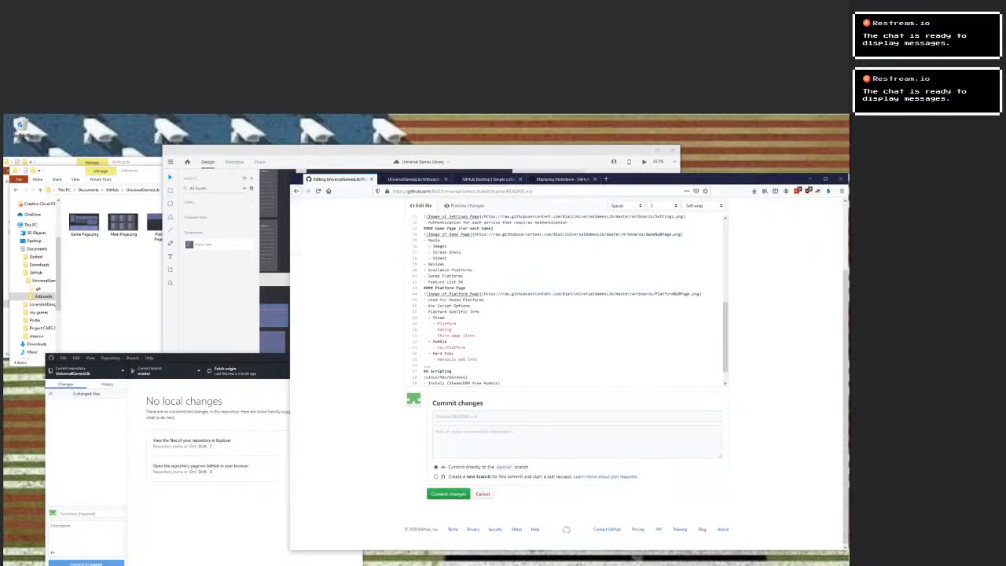
click(449, 493)
Examine the rendered README's artboard images and its nested Media and Platform Specific Info lists through the Scripting section.
scroll(448, 494, down, 7)
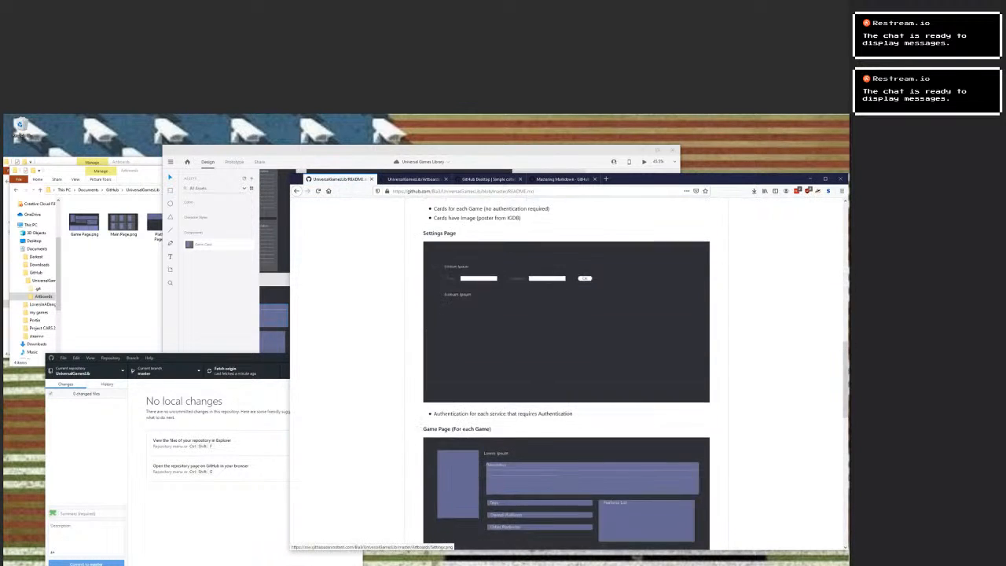
scroll(565, 369, down, 10)
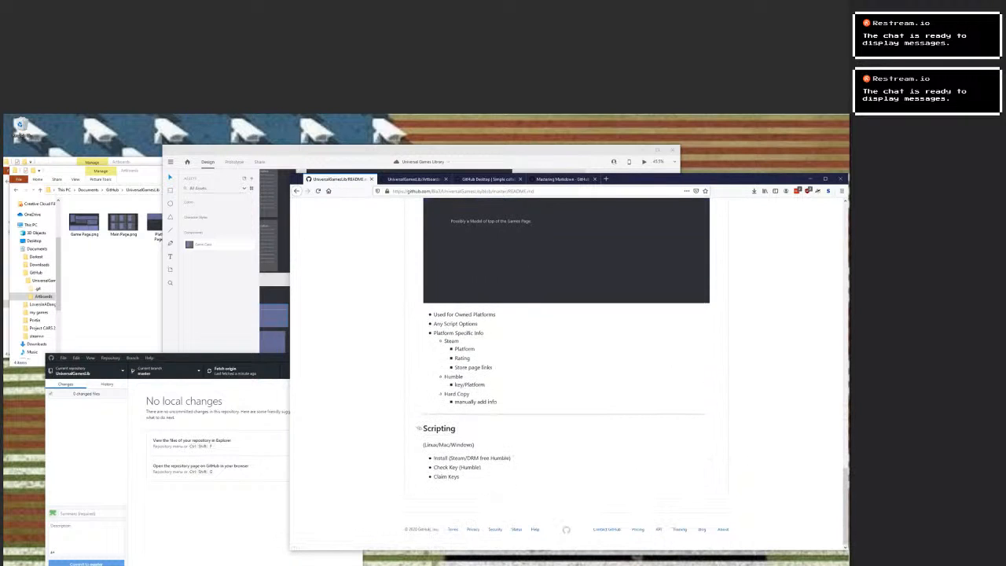
scroll(566, 369, up, 1)
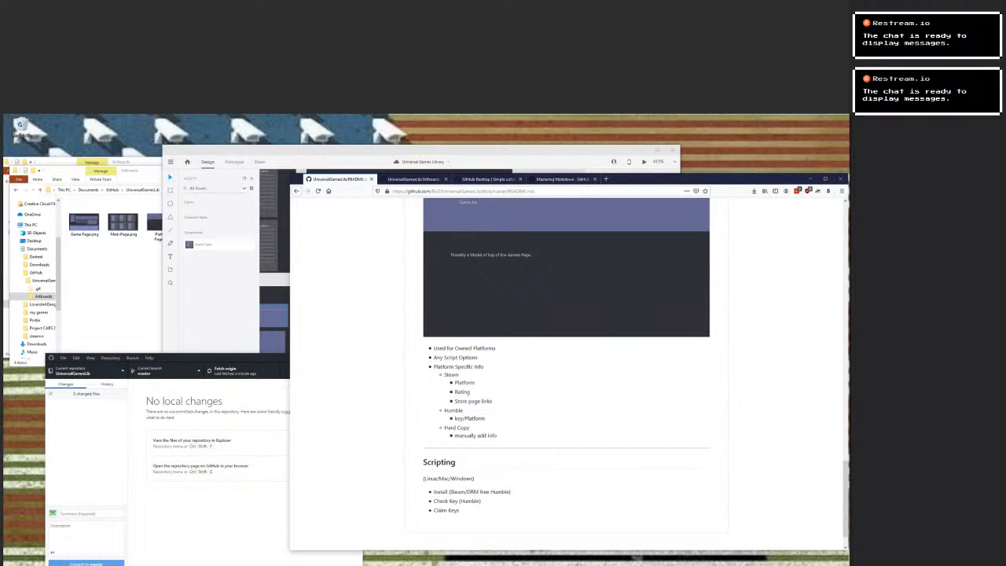
scroll(566, 370, up, 2)
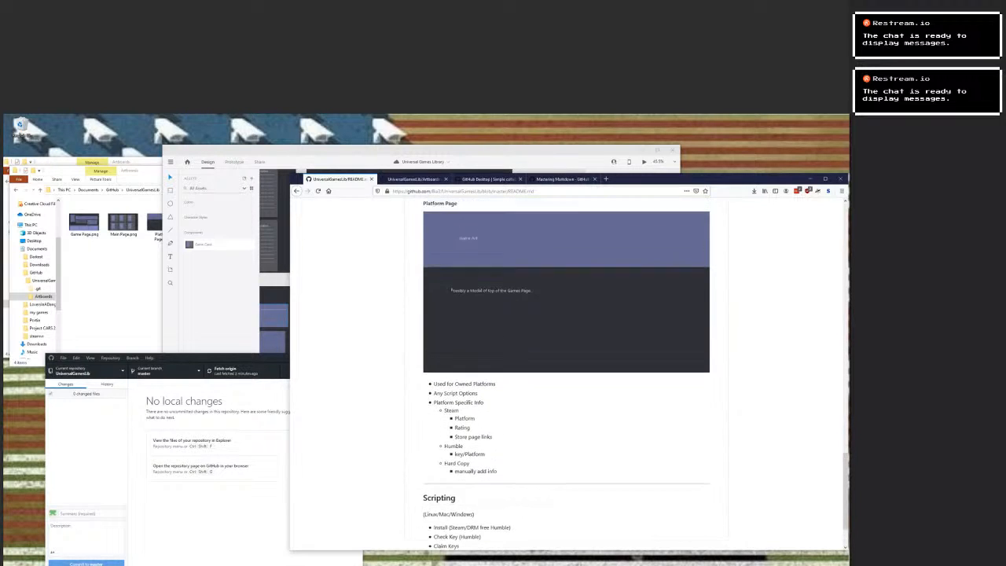
scroll(566, 369, down, 2)
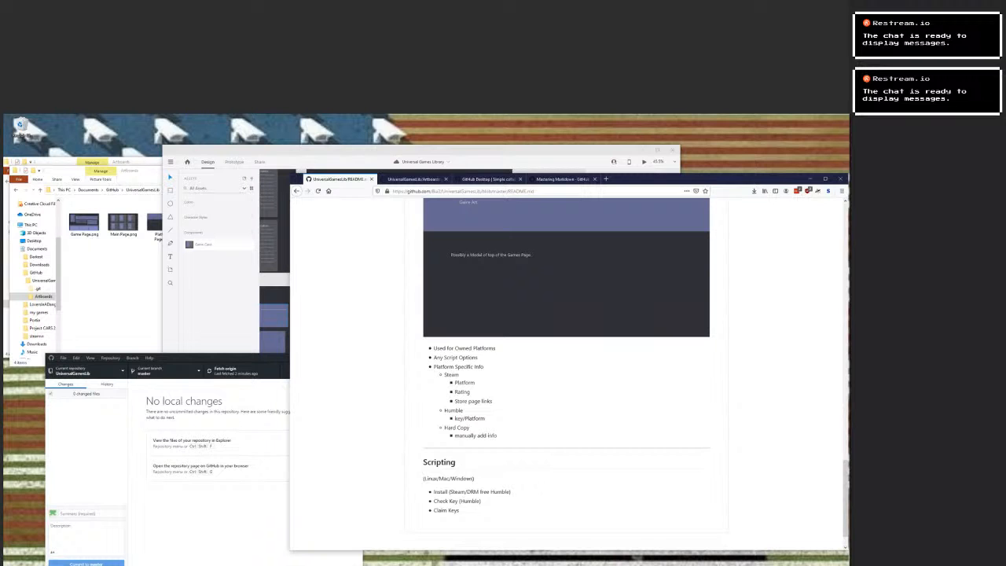
scroll(565, 369, up, 10)
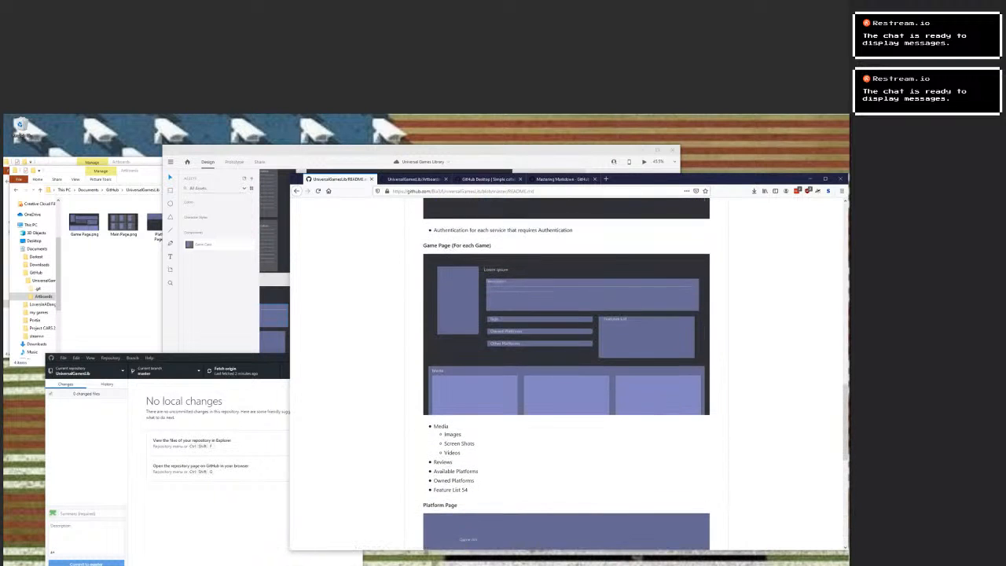
scroll(566, 369, up, 8)
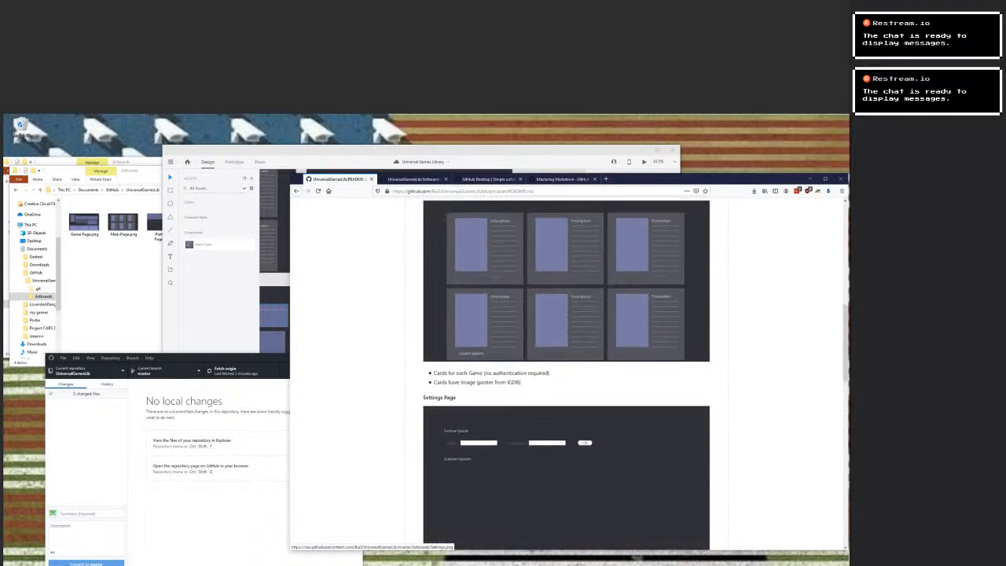
scroll(566, 369, up, 8)
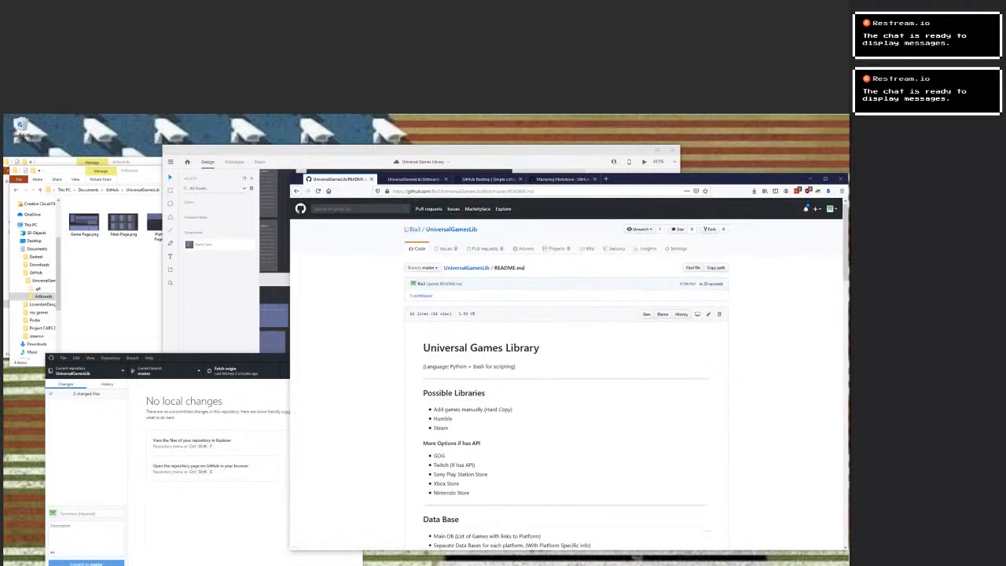
scroll(566, 369, down, 5)
scroll(566, 369, up, 4)
scroll(565, 369, down, 2)
scroll(566, 369, down, 15)
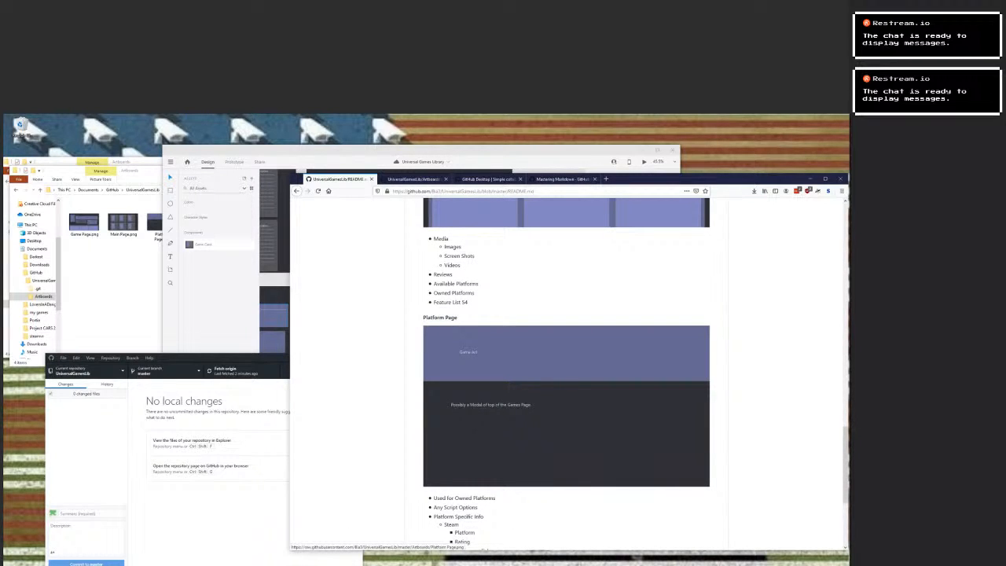
scroll(566, 369, down, 3)
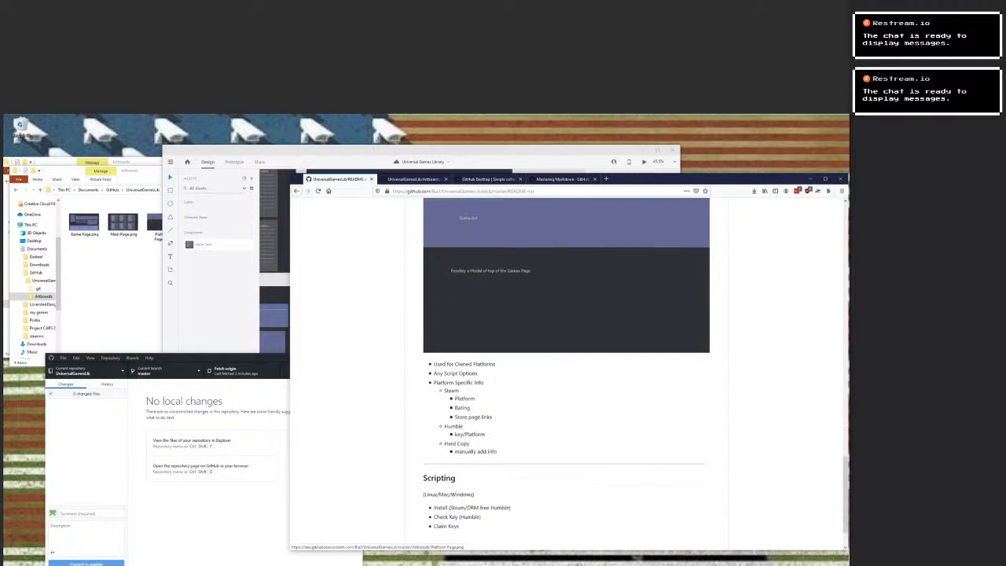
scroll(566, 370, up, 3)
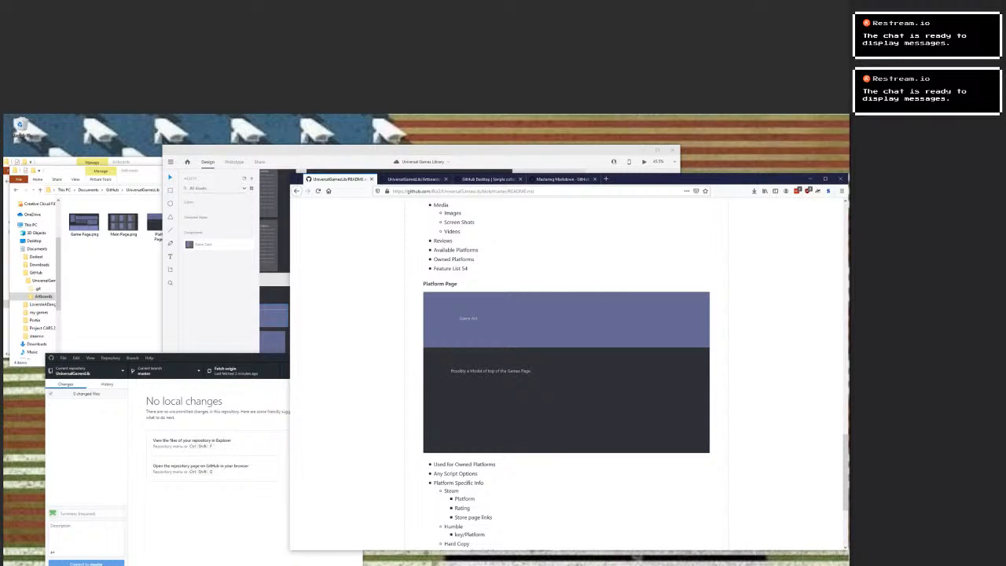
scroll(565, 377, up, 15)
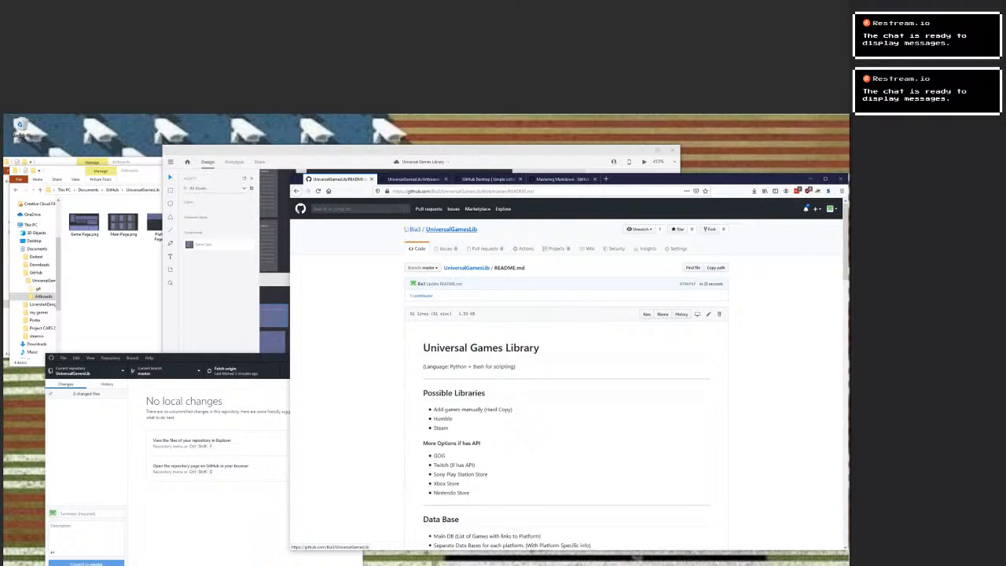
Select the complete web address of the README.md page.
double_click(462, 191)
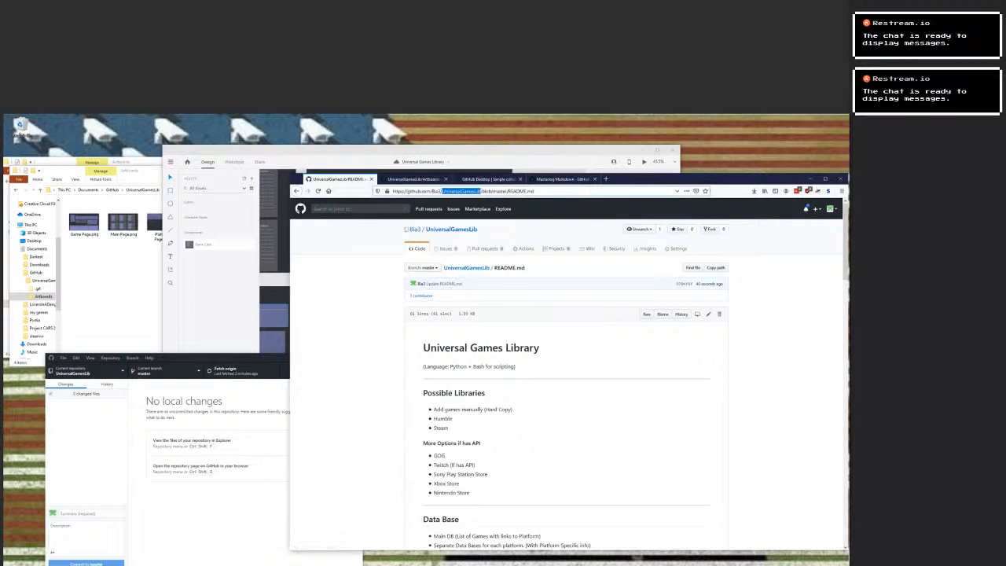
key(ctrl+a)
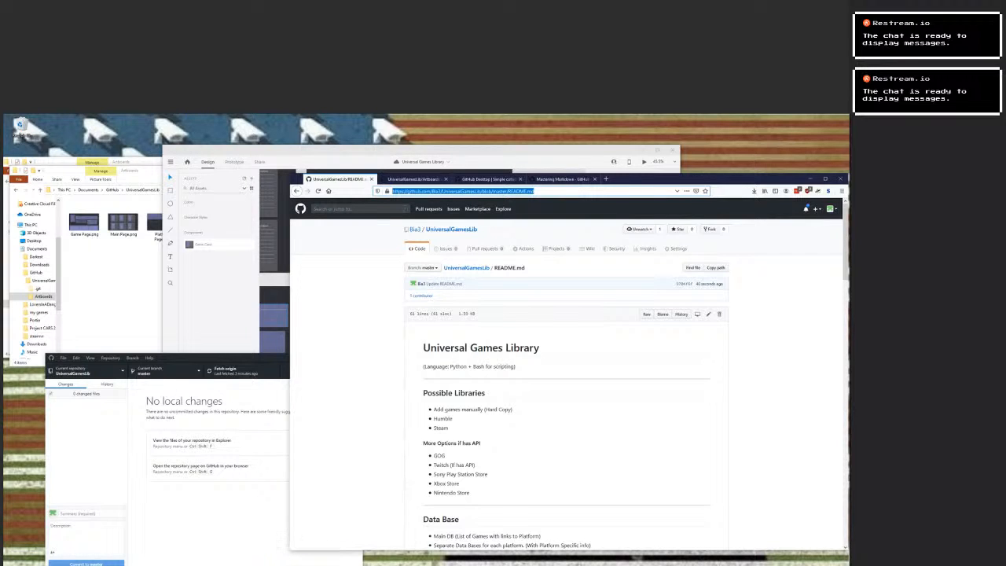
key(alt+Tab)
Review the whole README once more, from Possible Libraries to the Platform Page details and back up to the Data Base section.
scroll(566, 374, down, 2)
scroll(566, 374, up, 2)
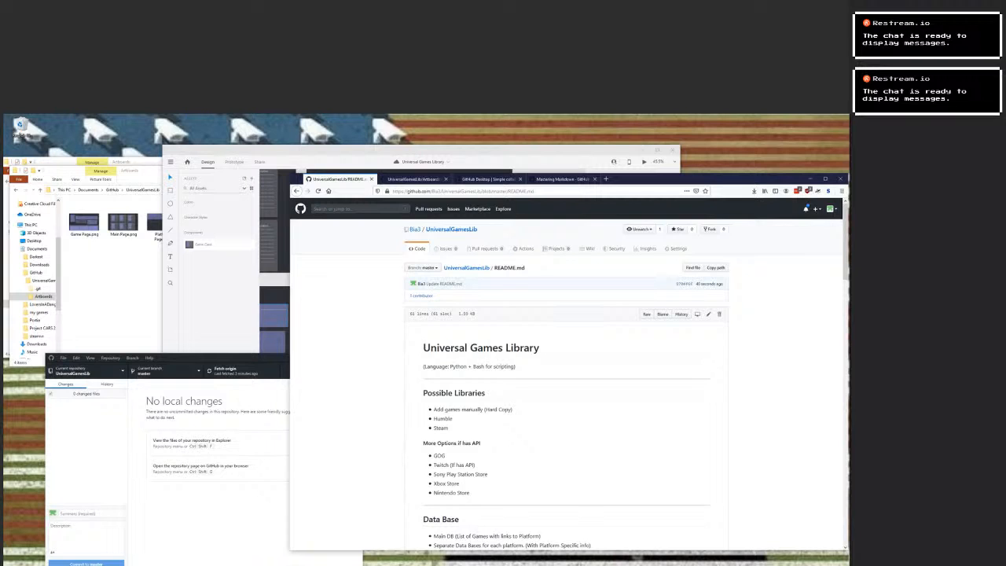
scroll(565, 374, down, 5)
scroll(566, 374, down, 9)
scroll(566, 374, down, 12)
scroll(565, 374, down, 1)
scroll(566, 374, up, 3)
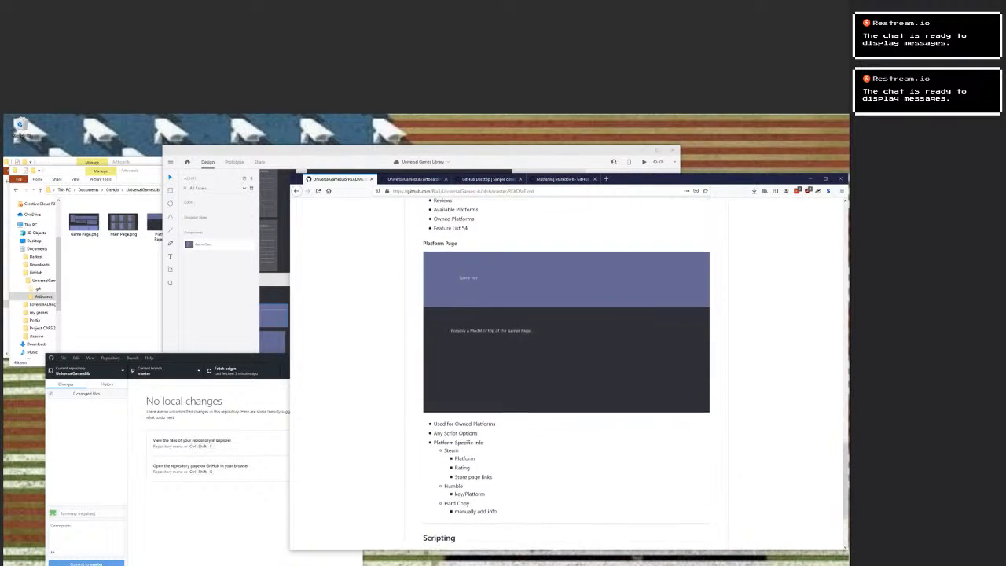
scroll(566, 374, down, 3)
scroll(566, 374, up, 10)
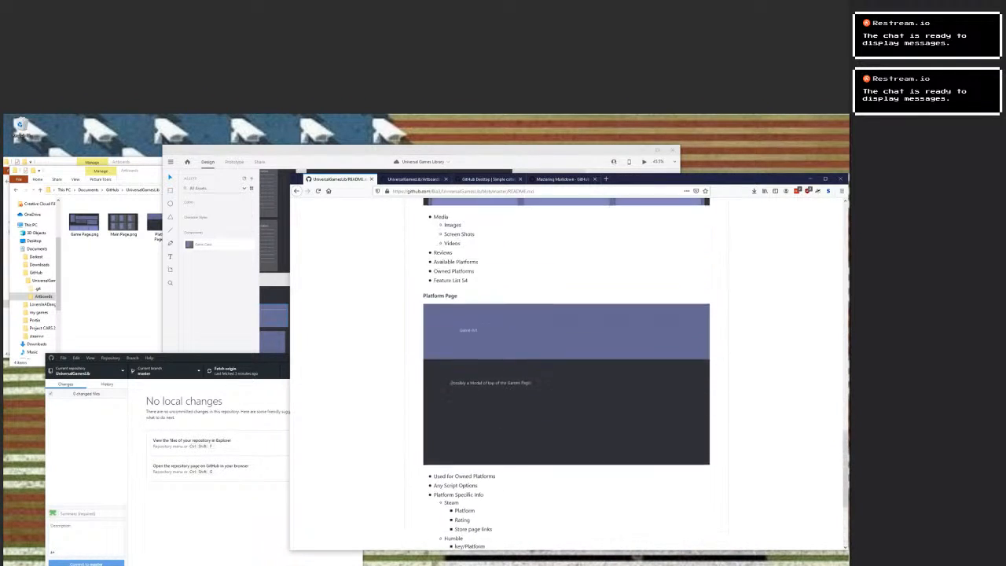
scroll(565, 374, up, 15)
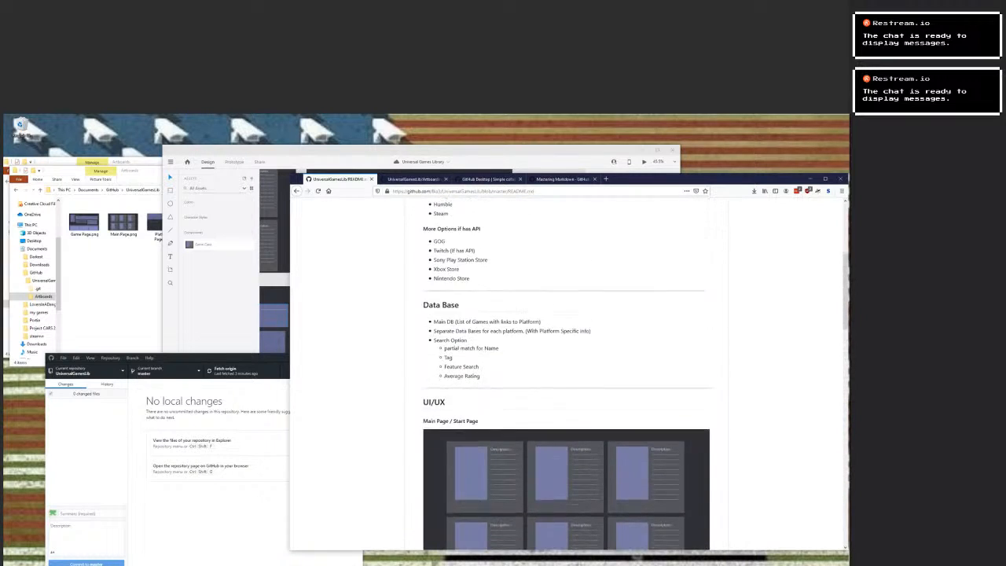